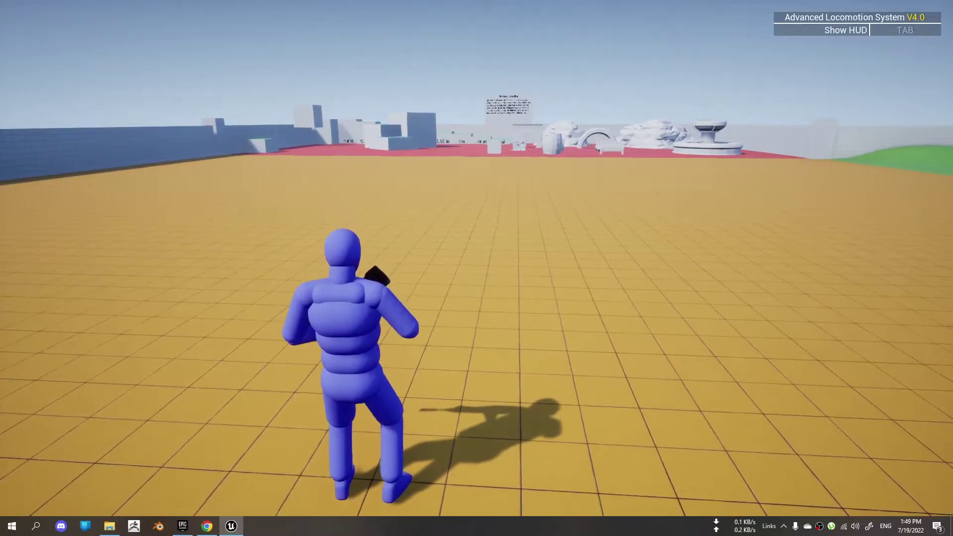
Step: Run the ALS demo character forward and to the right with the W and D keys
{"action": "key", "text": "w"}
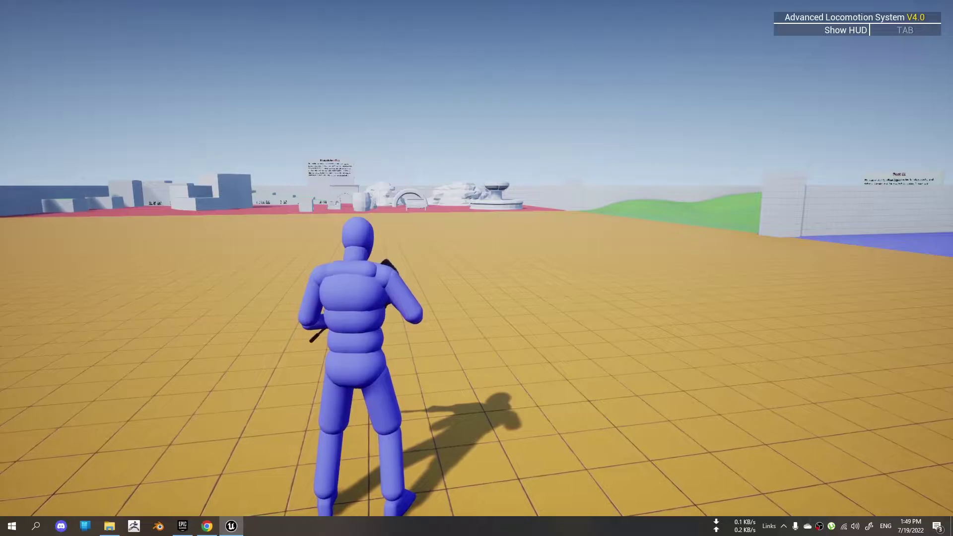
{"action": "key", "text": "w"}
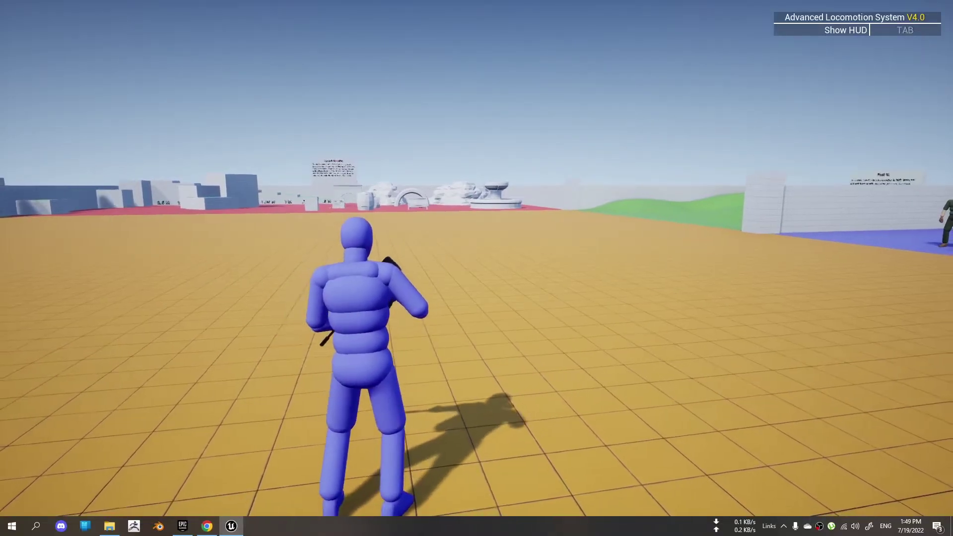
{"action": "key", "text": "d"}
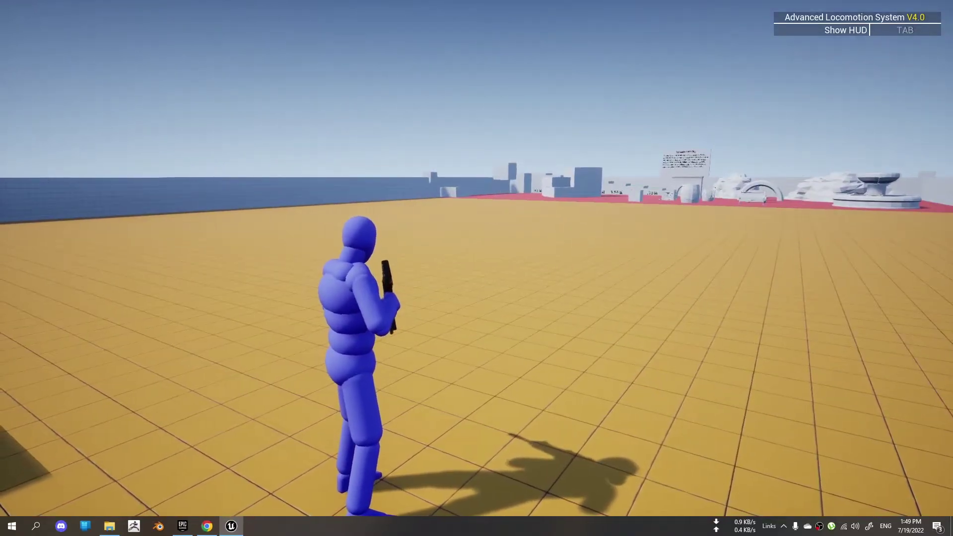
{"action": "key", "text": "w"}
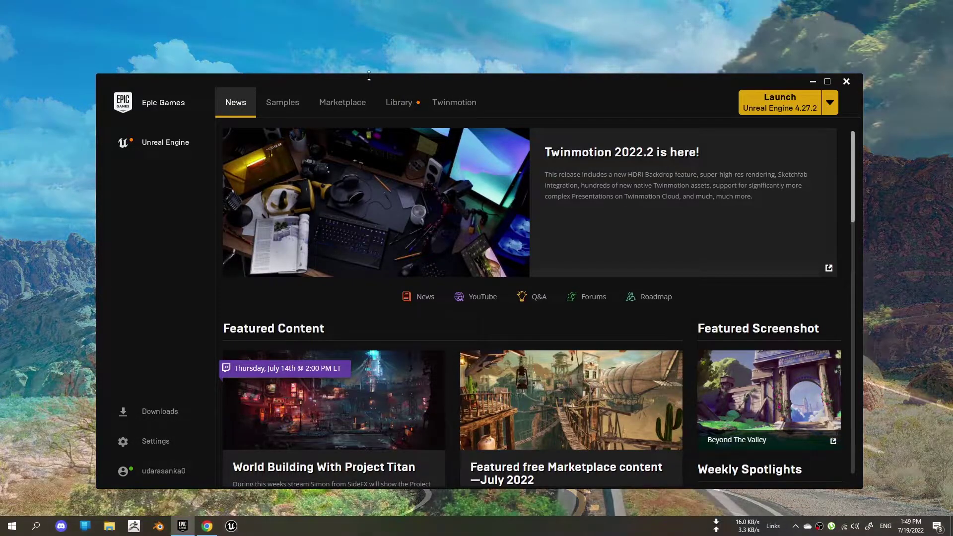
Step: Search the Marketplace for 'advanced loco', filter to Free, and open Advanced Locomotion System V4
{"action": "left_click_drag", "start_coordinate": [369, 85], "coordinate": [402, 88]}
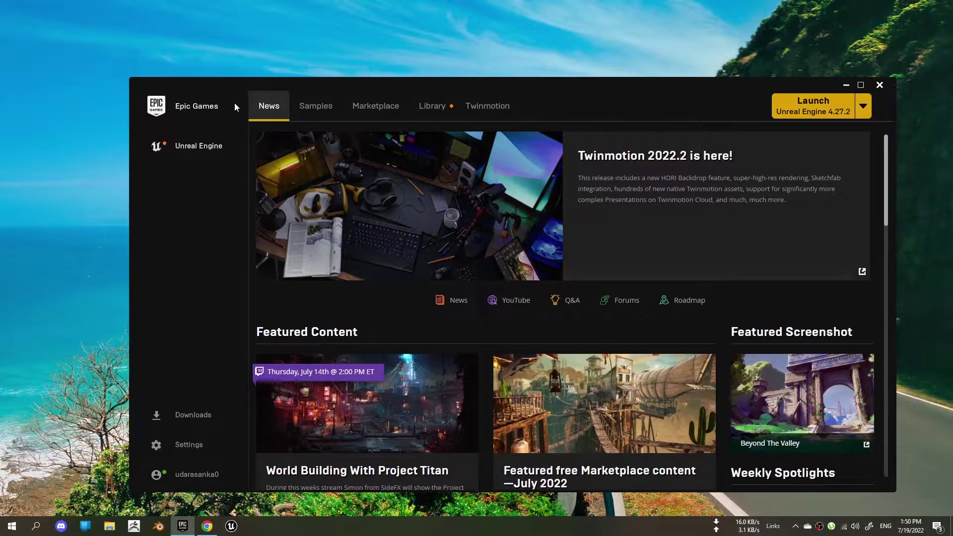
{"action": "left_click", "coordinate": [374, 112]}
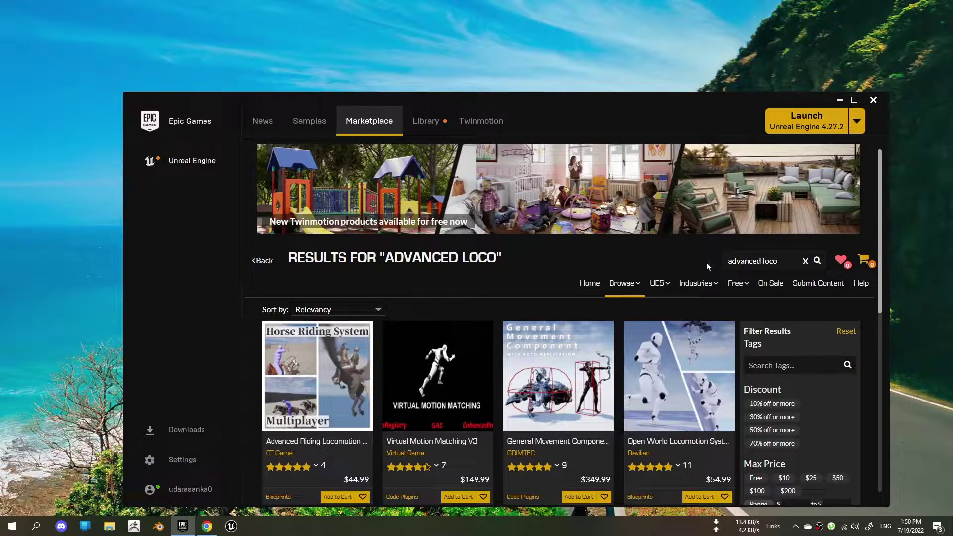
{"action": "mouse_move", "coordinate": [680, 279]}
{"action": "scroll", "coordinate": [684, 298], "scroll_direction": "down", "scroll_amount": 1}
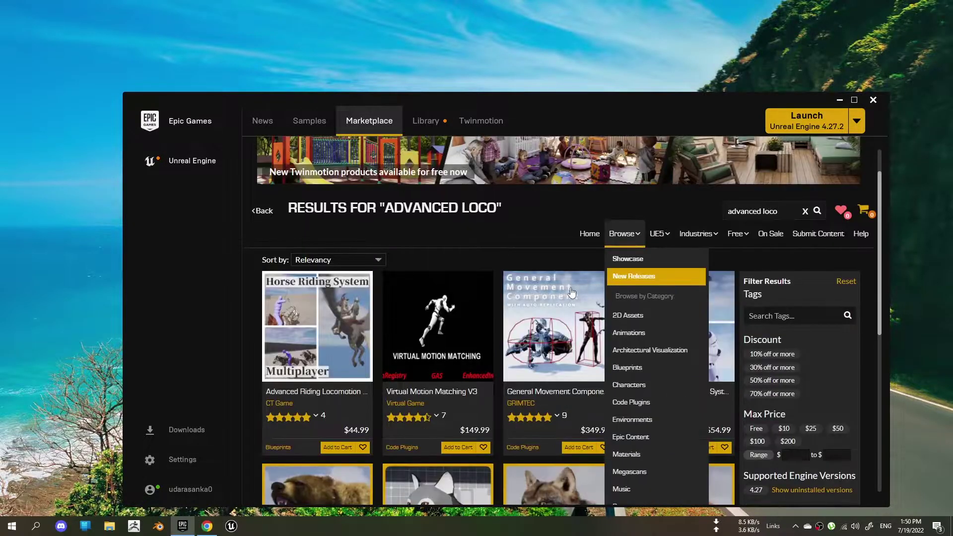
{"action": "left_click", "coordinate": [753, 431]}
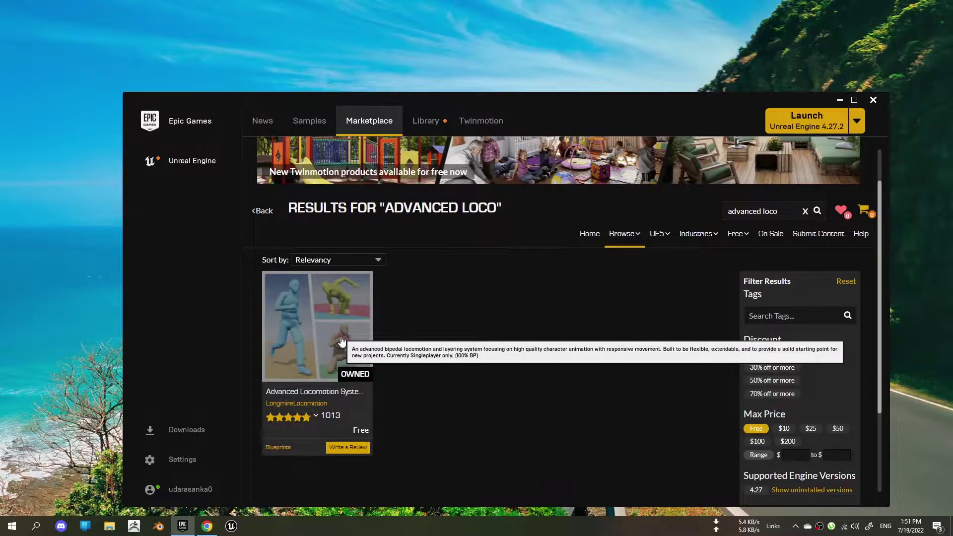
{"action": "left_click", "coordinate": [342, 343]}
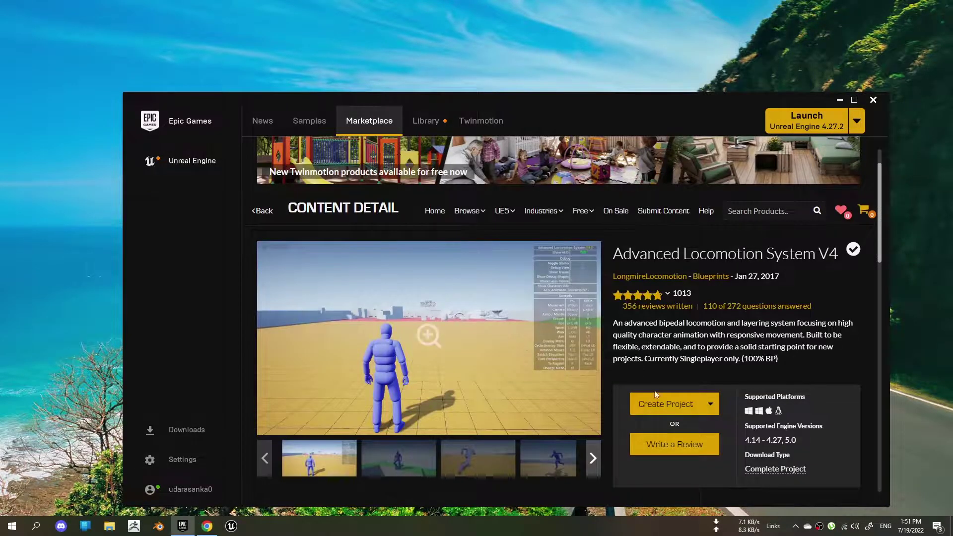
Step: Create a new 4.27 project named ALS_Shooter from the Advanced Locomotion System content
{"action": "left_click", "coordinate": [678, 406]}
{"action": "double_click", "coordinate": [536, 267]}
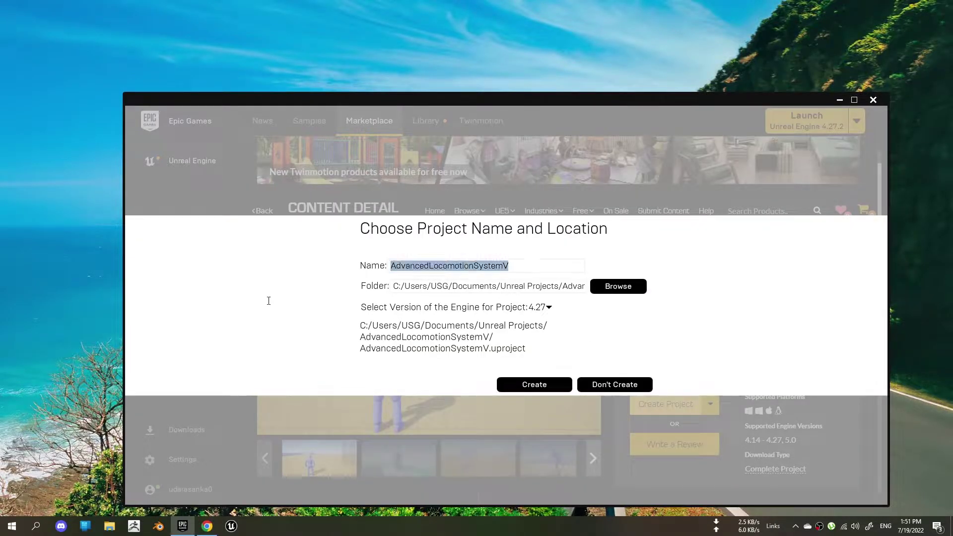
{"action": "type", "text": "ALS_S"}
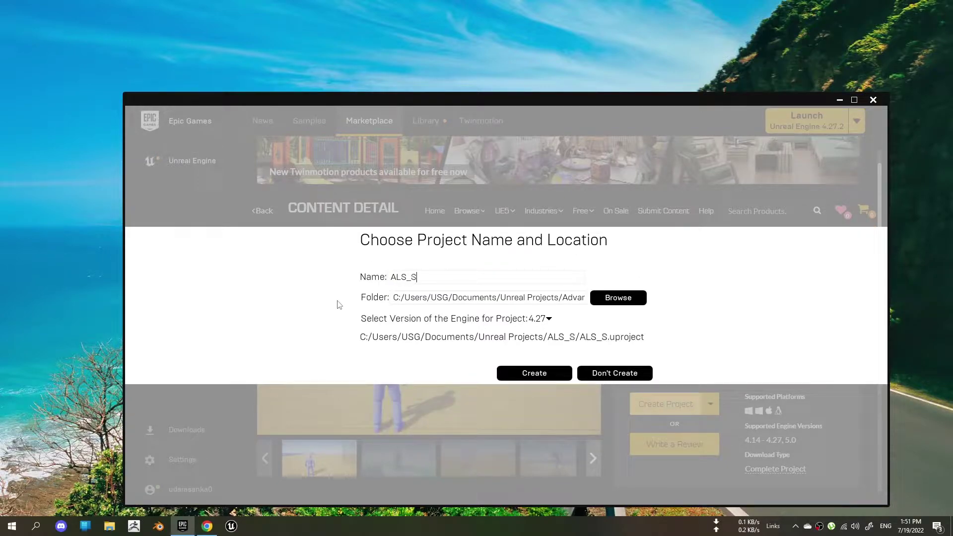
{"action": "type", "text": "hooter"}
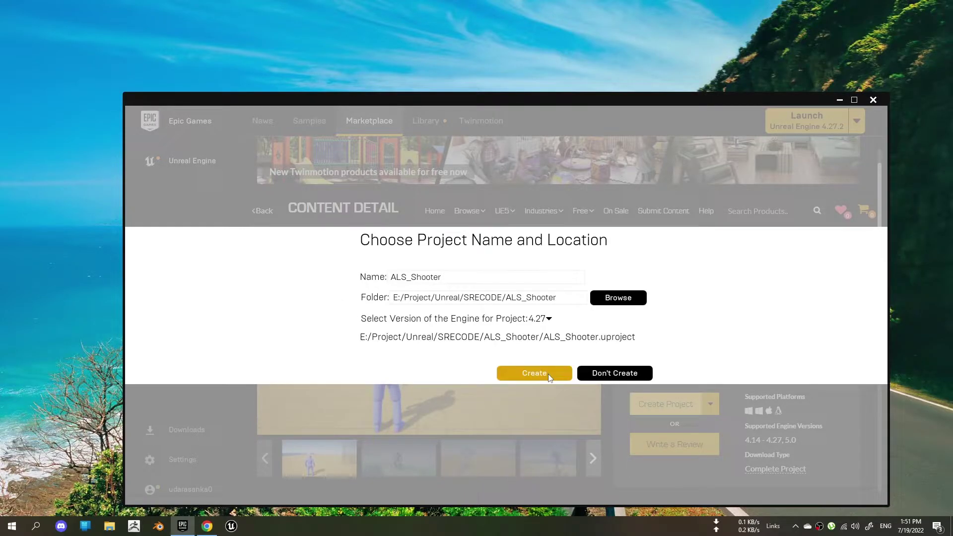
{"action": "left_click", "coordinate": [548, 379]}
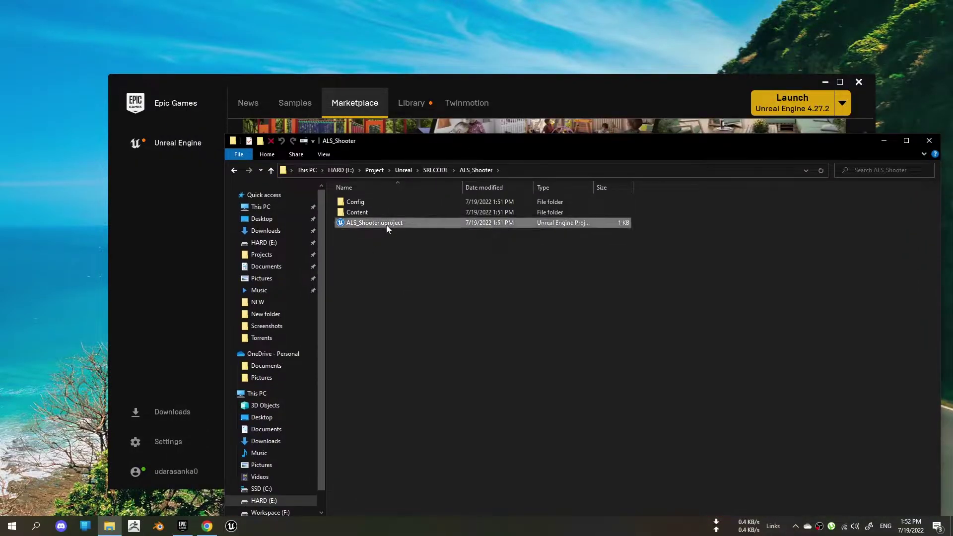
Step: Open ALS_Shooter.uproject in Unreal Editor
{"action": "double_click", "coordinate": [386, 224]}
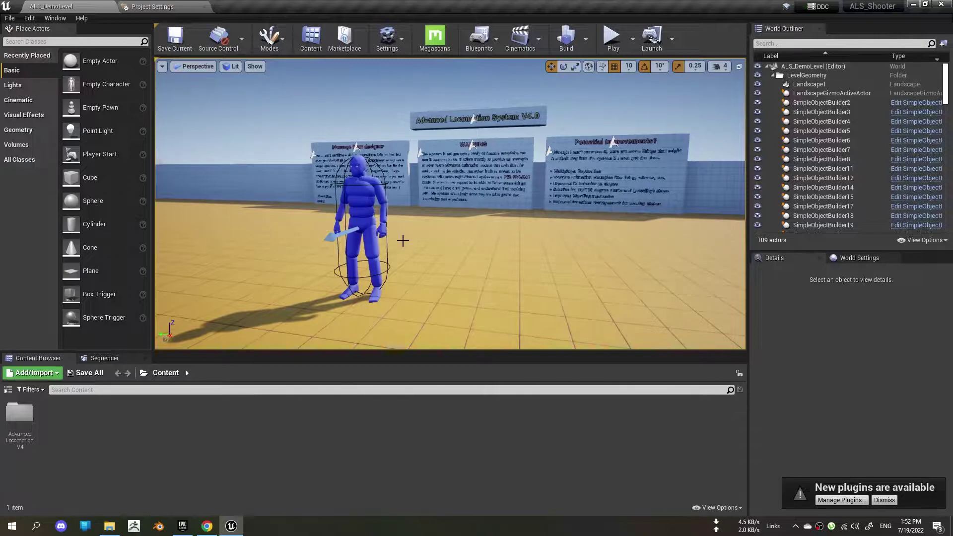
{"action": "right_click_drag", "start_coordinate": [432, 235], "coordinate": [446, 234]}
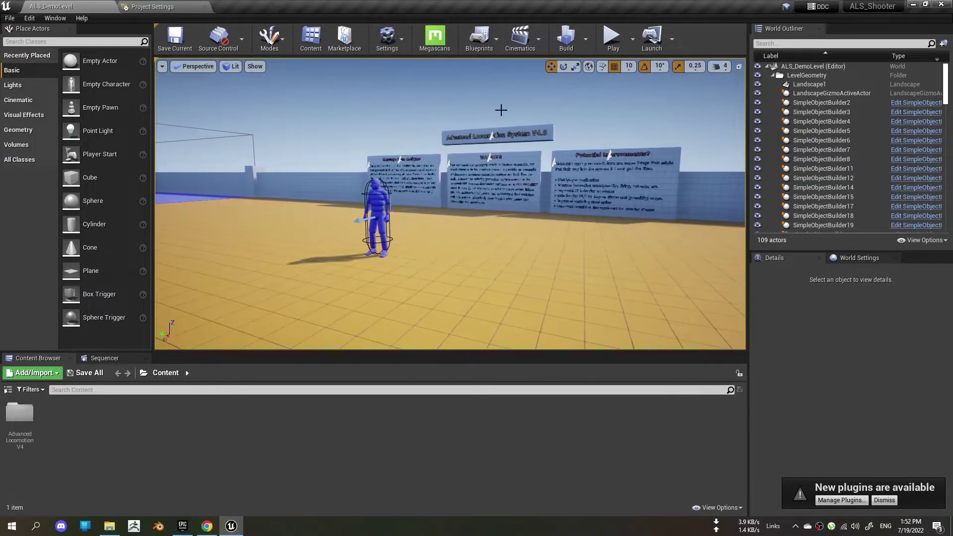
{"action": "left_click", "coordinate": [612, 38]}
{"action": "left_click", "coordinate": [411, 171]}
{"action": "key", "text": "w"}
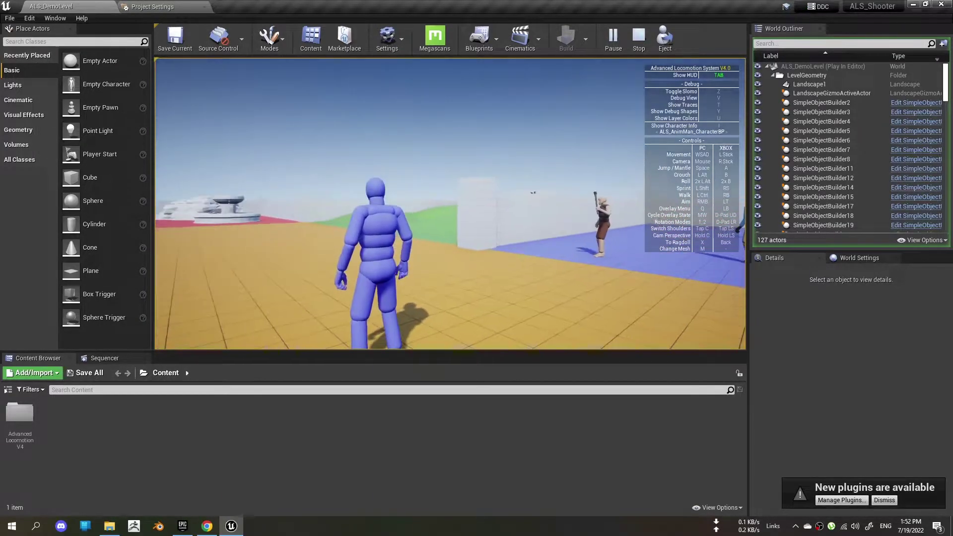
{"action": "key", "text": "w"}
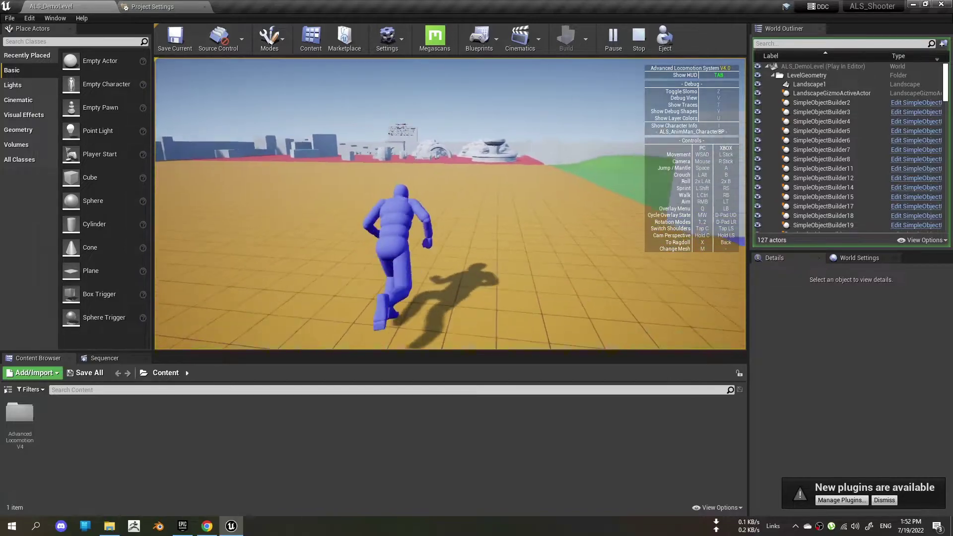
{"action": "key", "text": "space"}
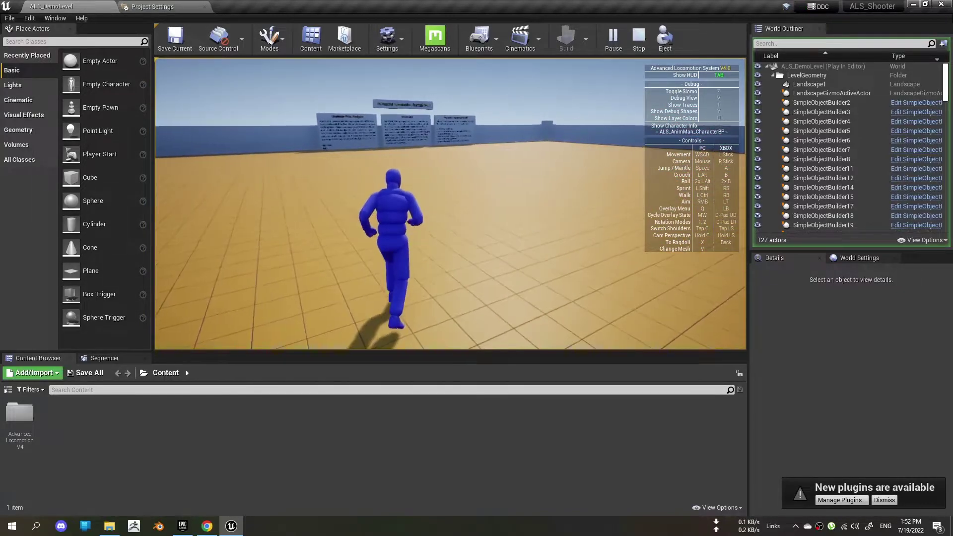
{"action": "key", "text": "q"}
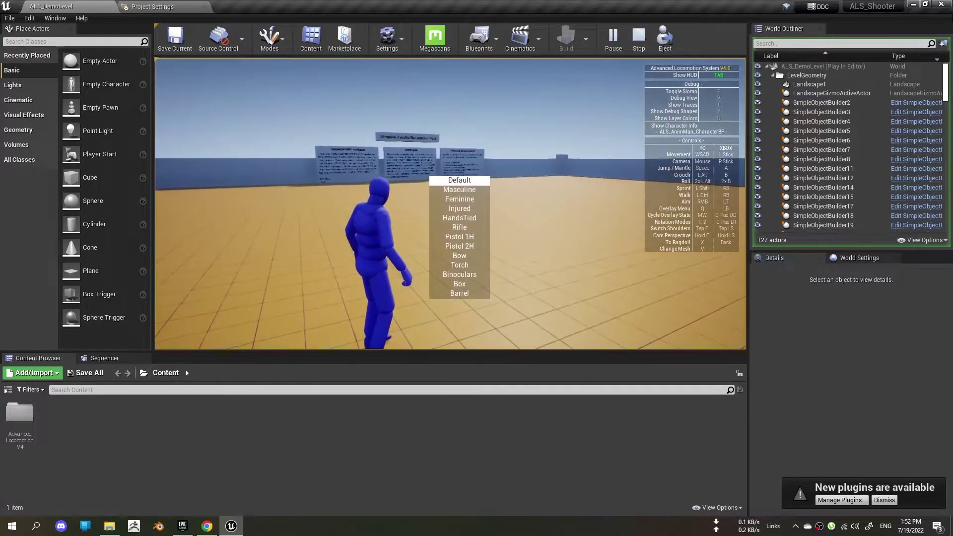
{"action": "scroll", "coordinate": [456, 238], "scroll_direction": "down", "scroll_amount": 2}
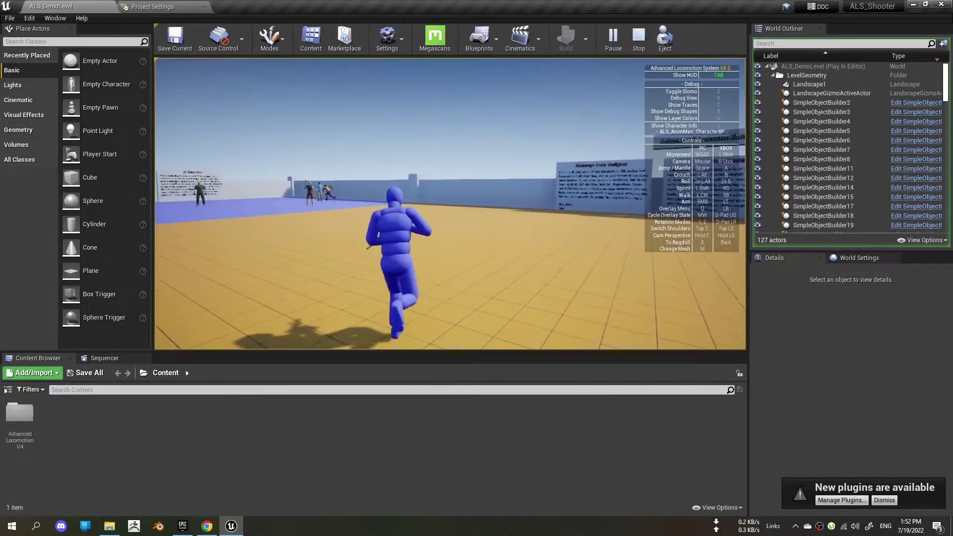
{"action": "key", "text": "Escape"}
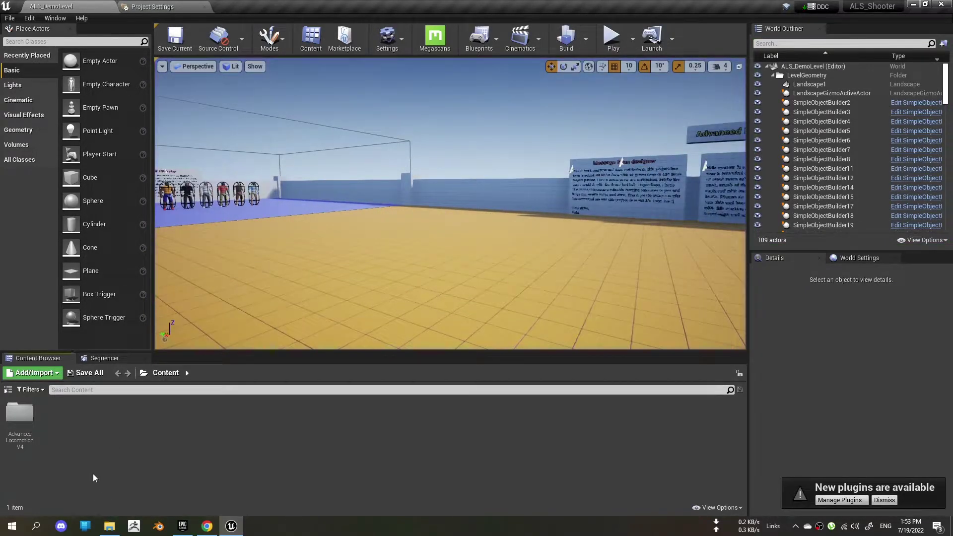
Step: Colour the Advanced Locomotion V4 folder bright yellow-orange
{"action": "left_click", "coordinate": [17, 437]}
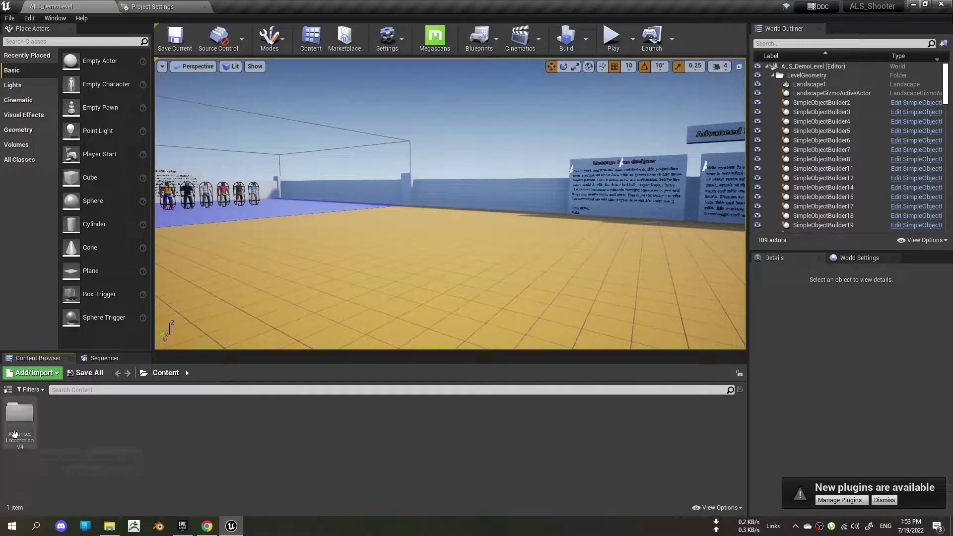
{"action": "right_click", "coordinate": [17, 438]}
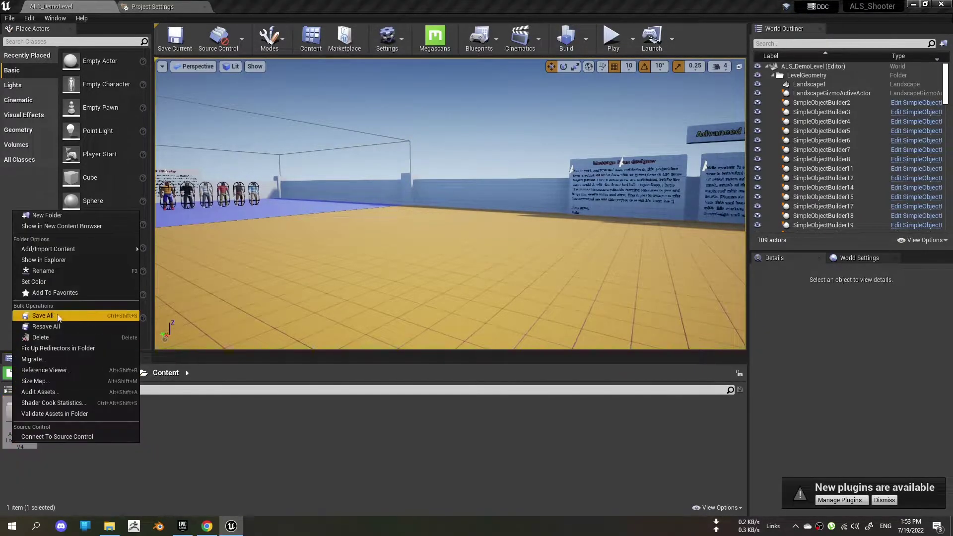
{"action": "left_click", "coordinate": [53, 282]}
{"action": "left_click_drag", "start_coordinate": [148, 367], "coordinate": [150, 369]}
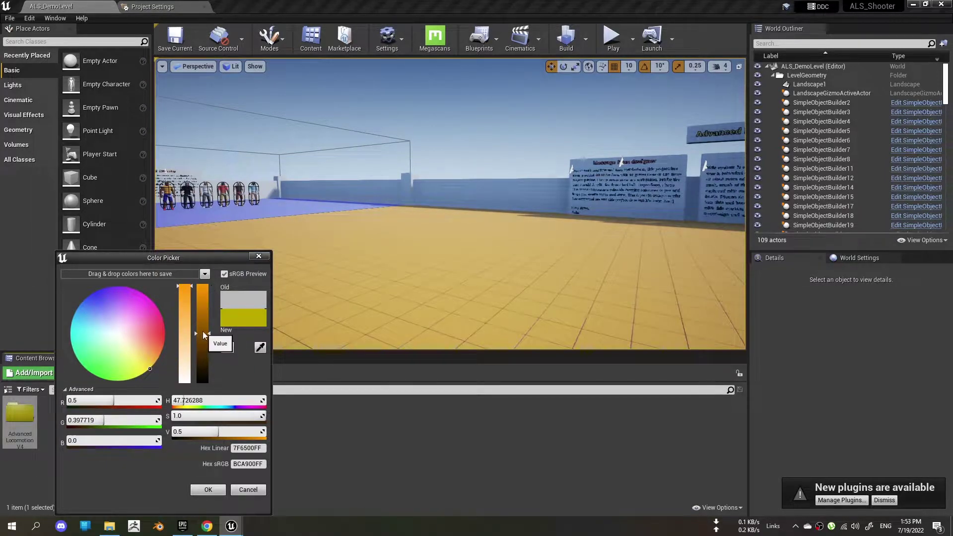
{"action": "left_click_drag", "start_coordinate": [203, 332], "coordinate": [202, 287]}
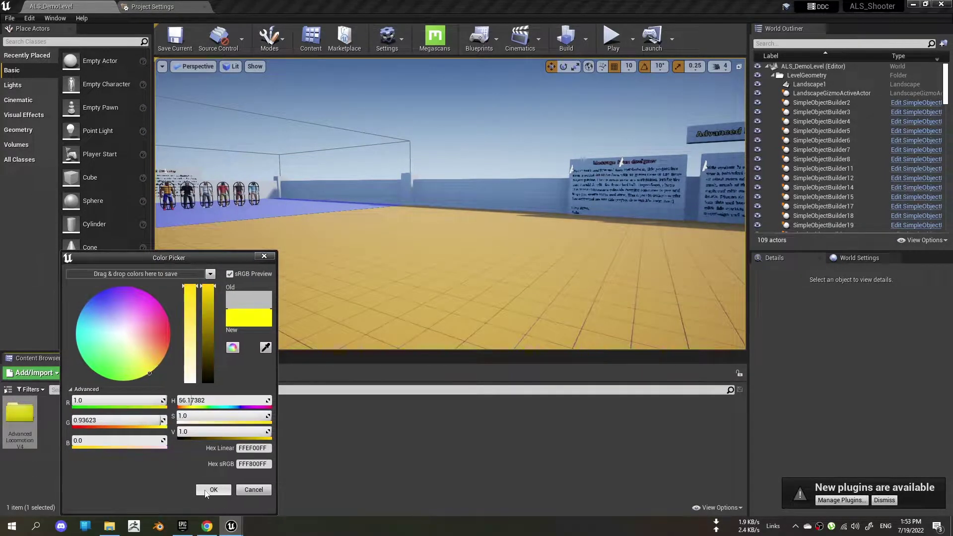
{"action": "left_click", "coordinate": [206, 490]}
Step: Create a new folder named Game_Files under Content
{"action": "right_click", "coordinate": [138, 487]}
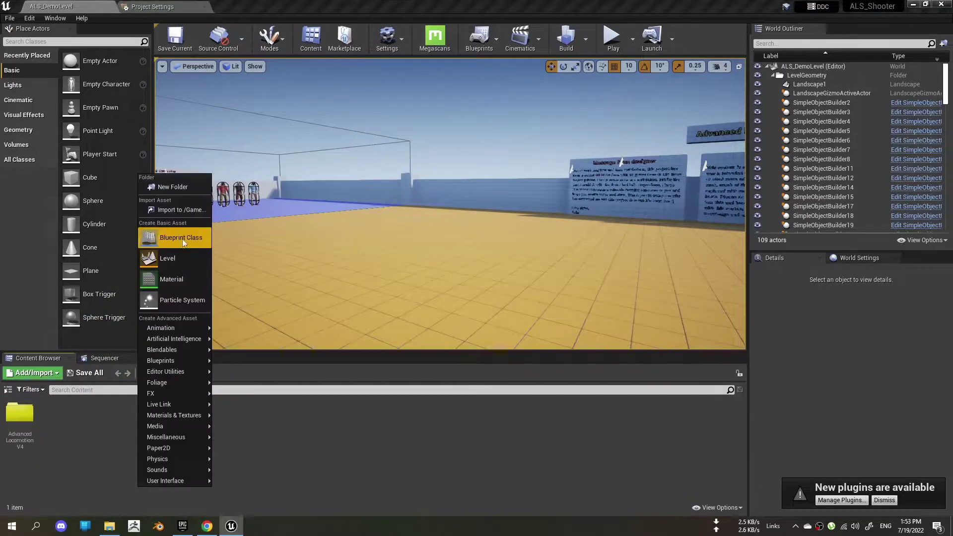
{"action": "left_click", "coordinate": [192, 190]}
{"action": "type", "text": "Game_"}
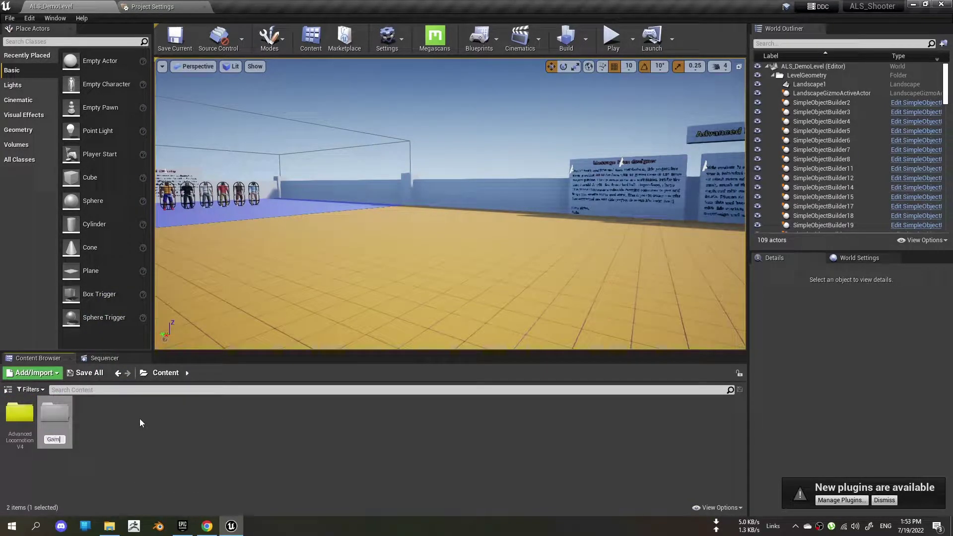
{"action": "type", "text": "File"}
{"action": "type", "text": "s"}
{"action": "key", "text": "Return"}
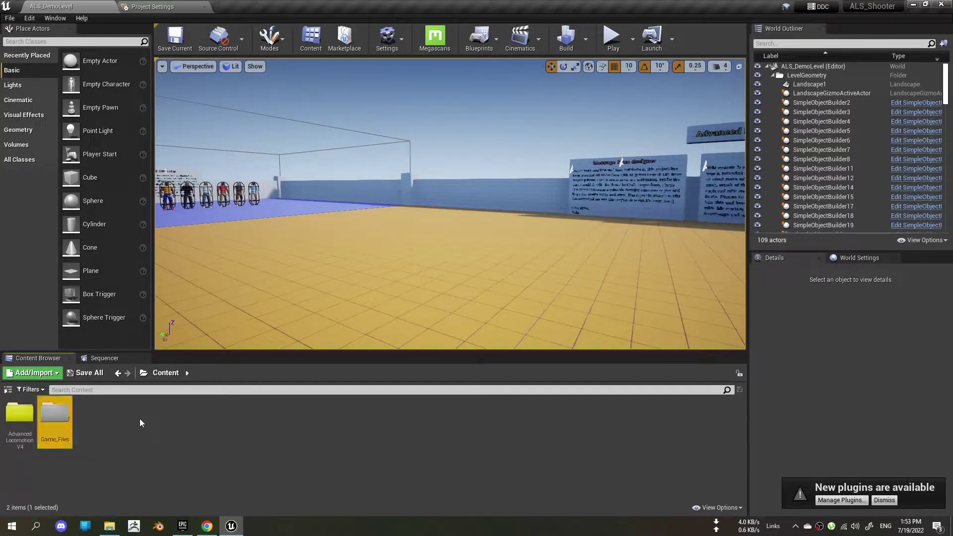
Step: Colour the Game_Files folder pure red (G set to 0) and open it
{"action": "right_click", "coordinate": [49, 423]}
{"action": "mouse_move", "coordinate": [144, 262]}
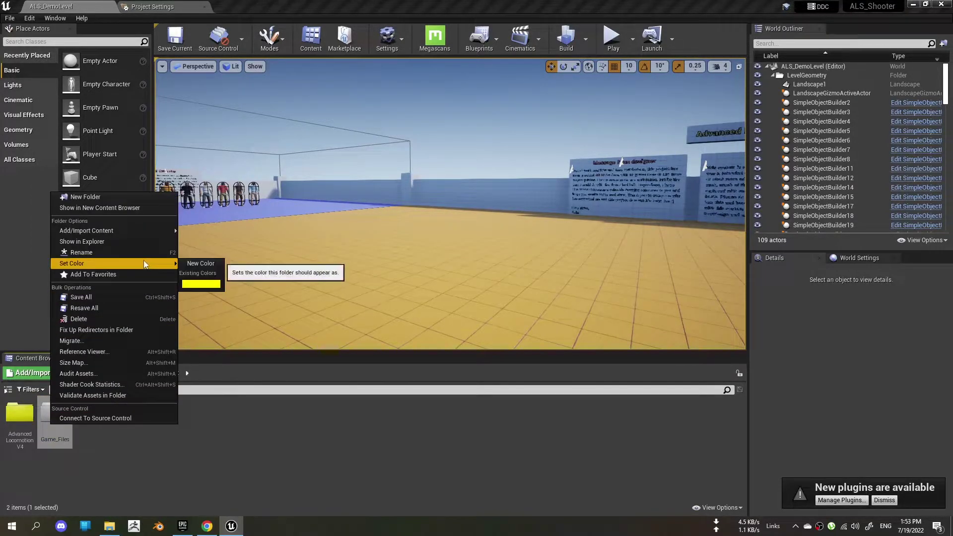
{"action": "left_click", "coordinate": [208, 264]}
{"action": "mouse_move", "coordinate": [278, 333]}
{"action": "left_mouse_down"}
{"action": "mouse_move", "coordinate": [344, 356]}
{"action": "mouse_move", "coordinate": [354, 287]}
{"action": "left_mouse_up"}
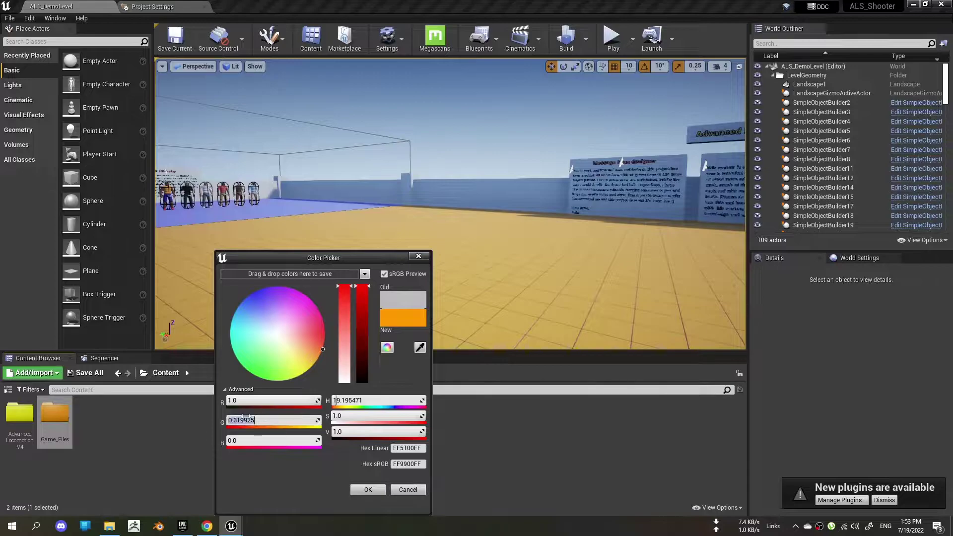
{"action": "type", "text": "0"}
{"action": "key", "text": "Return"}
{"action": "left_click", "coordinate": [380, 493]}
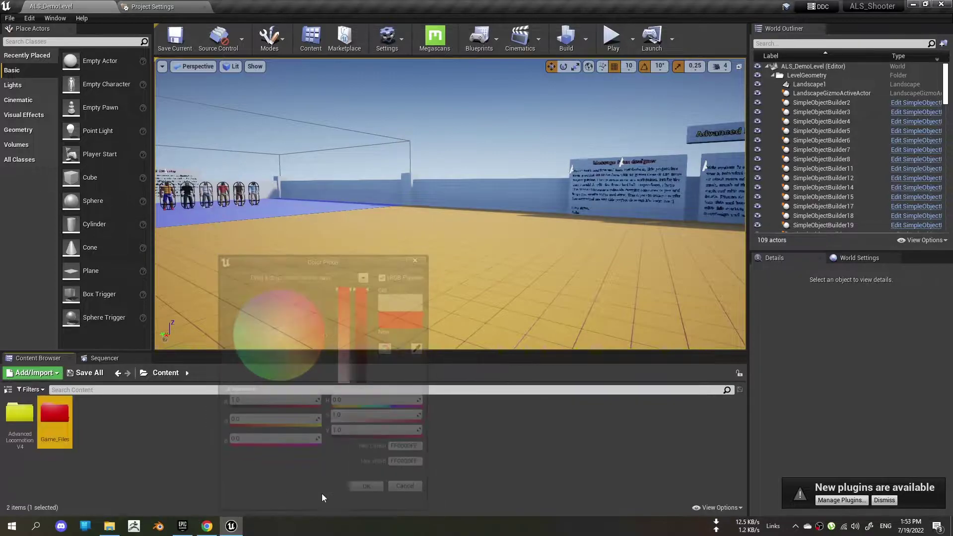
{"action": "double_click", "coordinate": [54, 422]}
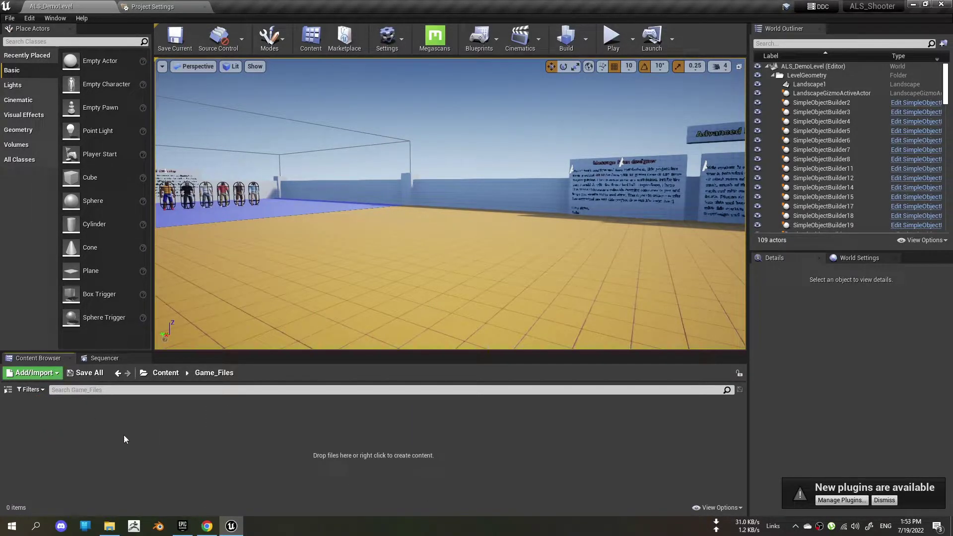
Step: Create a Blueprints folder inside Game_Files and open it
{"action": "mouse_move", "coordinate": [299, 228]}
{"action": "right_mouse_down"}
{"action": "mouse_move", "coordinate": [258, 228]}
{"action": "mouse_move", "coordinate": [299, 228]}
{"action": "right_mouse_up"}
{"action": "right_click_drag", "start_coordinate": [360, 236], "coordinate": [348, 235]}
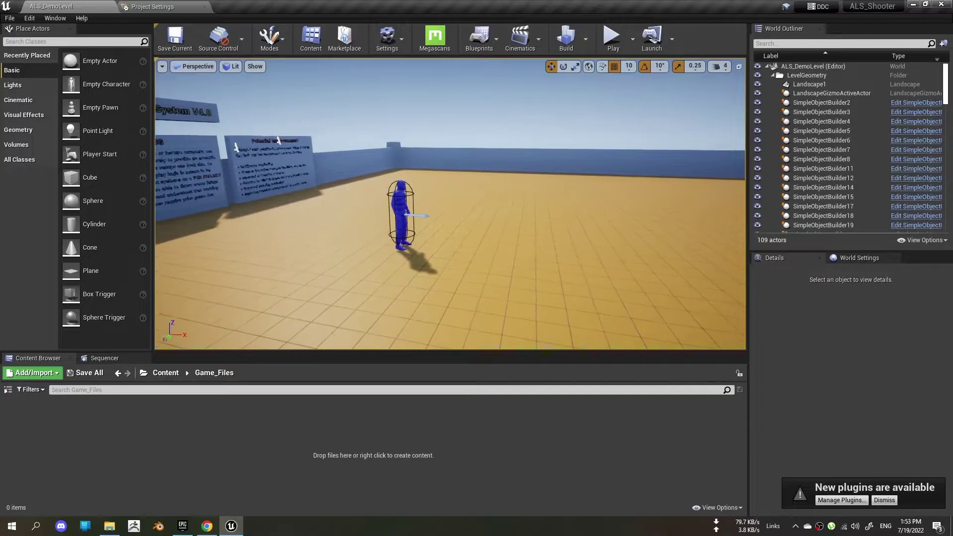
{"action": "right_click_drag", "start_coordinate": [348, 235], "coordinate": [367, 235]}
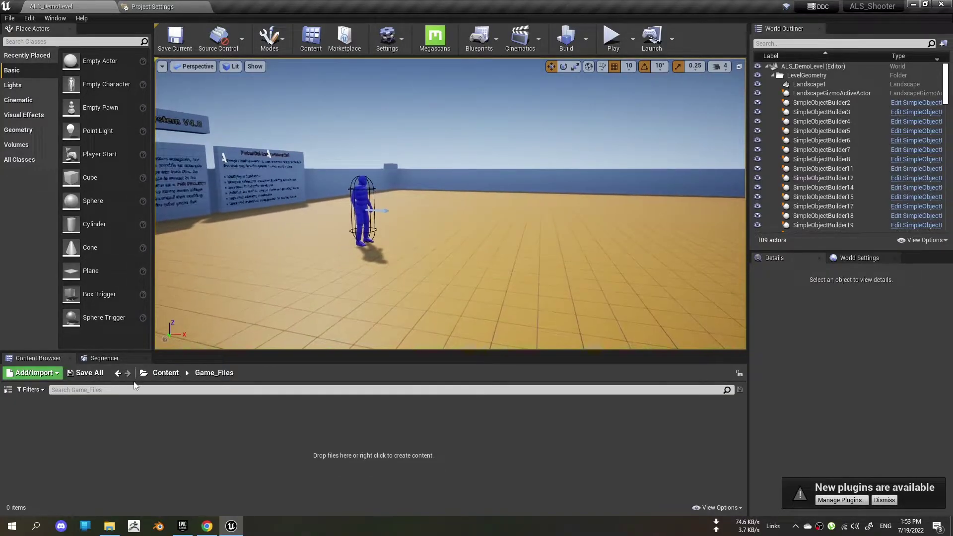
{"action": "right_click", "coordinate": [118, 449]}
{"action": "left_click", "coordinate": [173, 142]}
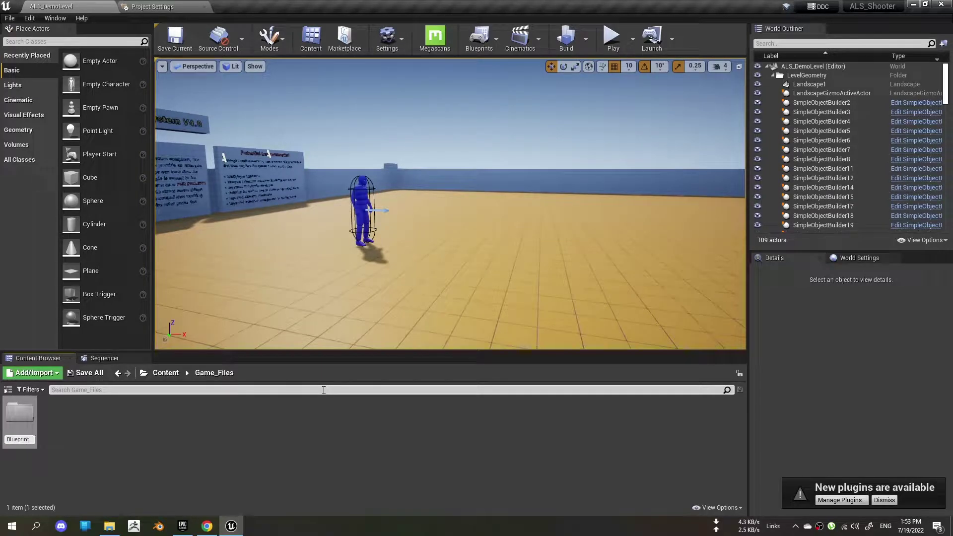
{"action": "type", "text": "s"}
{"action": "key", "text": "Return"}
{"action": "double_click", "coordinate": [29, 433]}
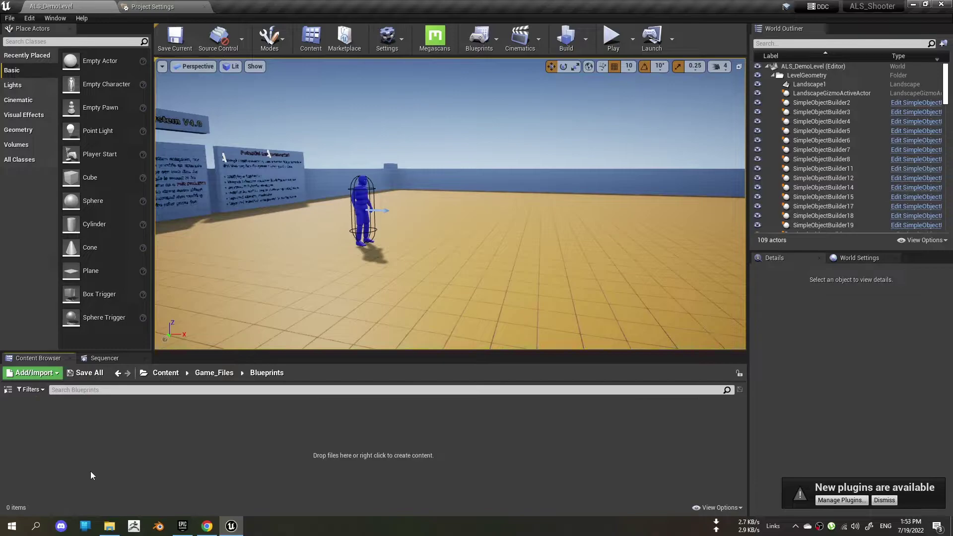
{"action": "right_click", "coordinate": [90, 472]}
Step: Create an Actor Blueprint named BP_Rifle, open it, then return to ALS_DemoLevel
{"action": "mouse_move", "coordinate": [157, 347]}
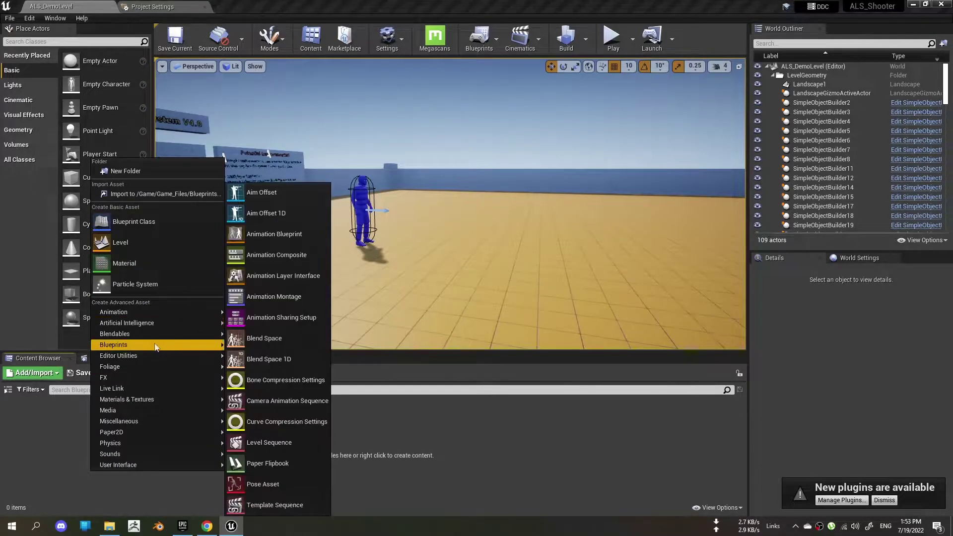
{"action": "left_click", "coordinate": [138, 221]}
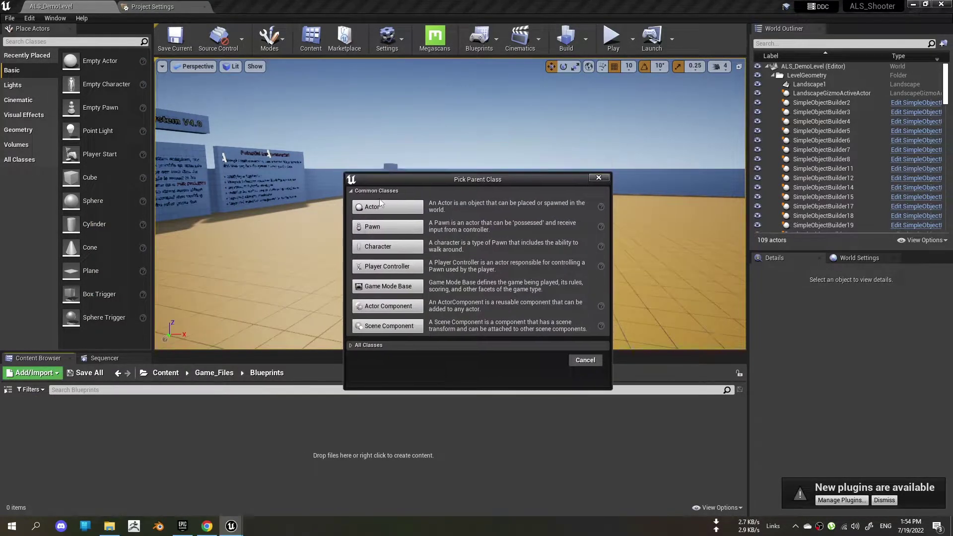
{"action": "left_click", "coordinate": [381, 201]}
{"action": "type", "text": "BP_Rifle"}
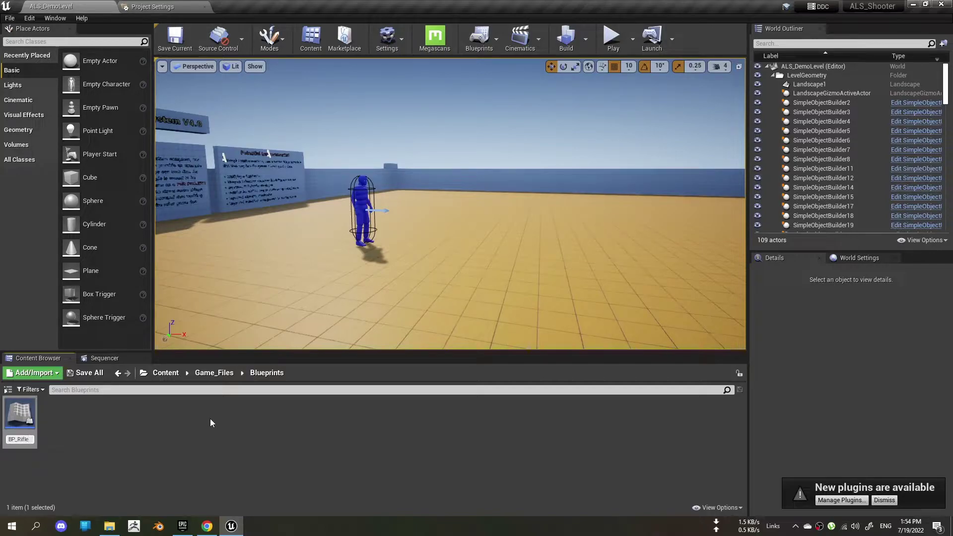
{"action": "key", "text": "Return"}
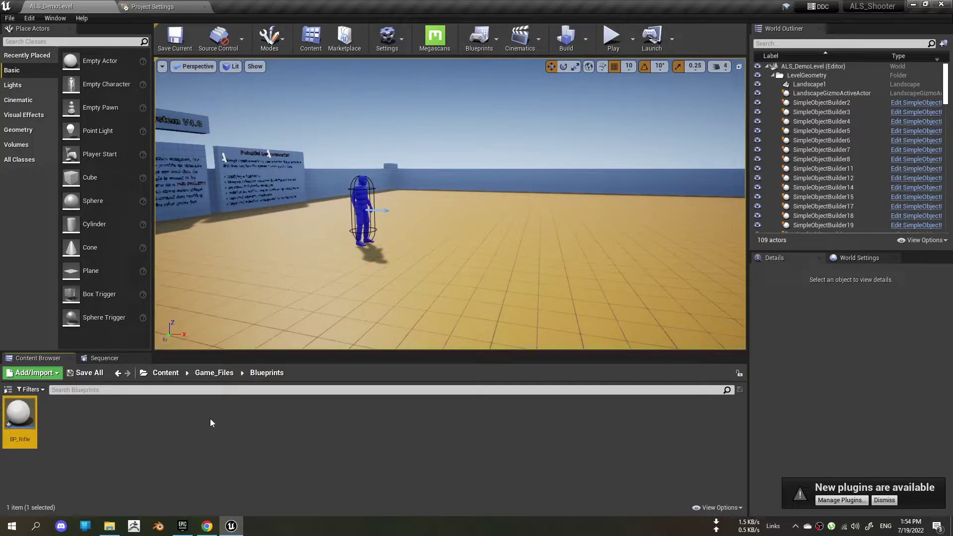
{"action": "double_click", "coordinate": [12, 428]}
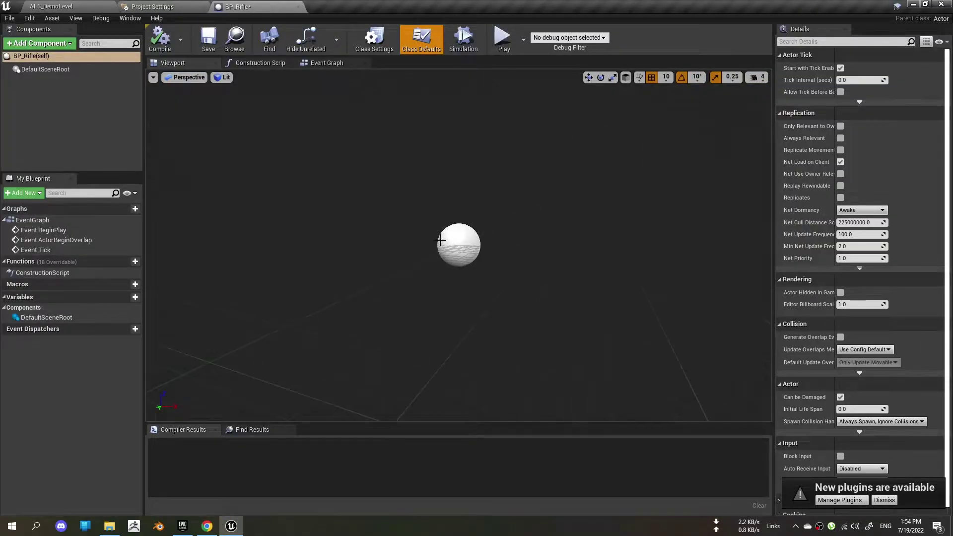
{"action": "left_click", "coordinate": [62, 6]}
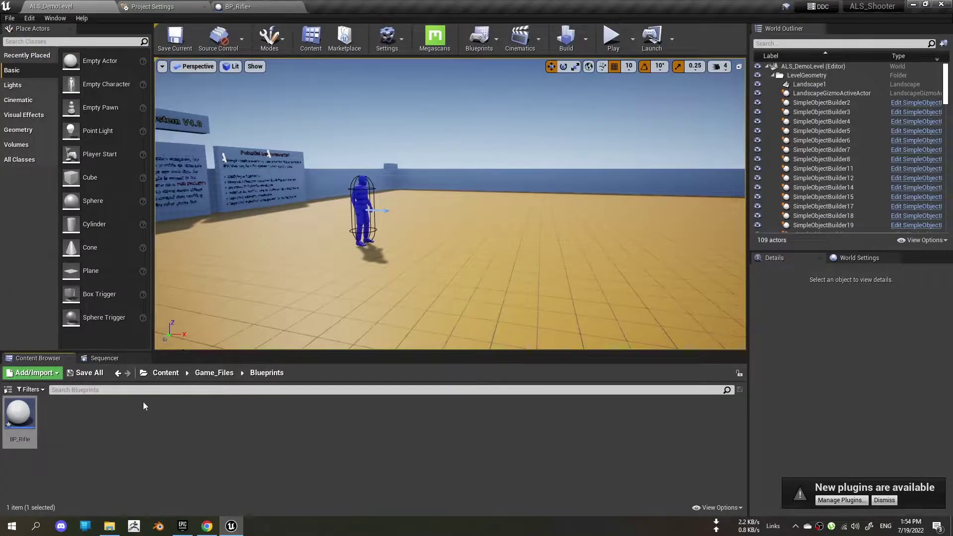
Step: Search the Marketplace for free weapons packs and open Military Weapons Dark
{"action": "left_click", "coordinate": [165, 373]}
{"action": "left_click", "coordinate": [184, 528]}
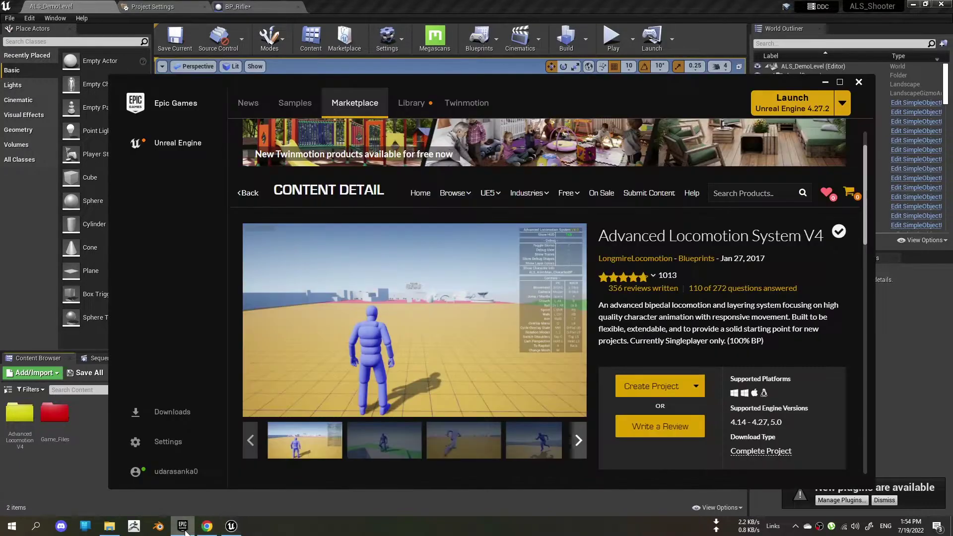
{"action": "left_click", "coordinate": [249, 193]}
{"action": "mouse_move", "coordinate": [682, 216]}
{"action": "type", "text": "wepons"}
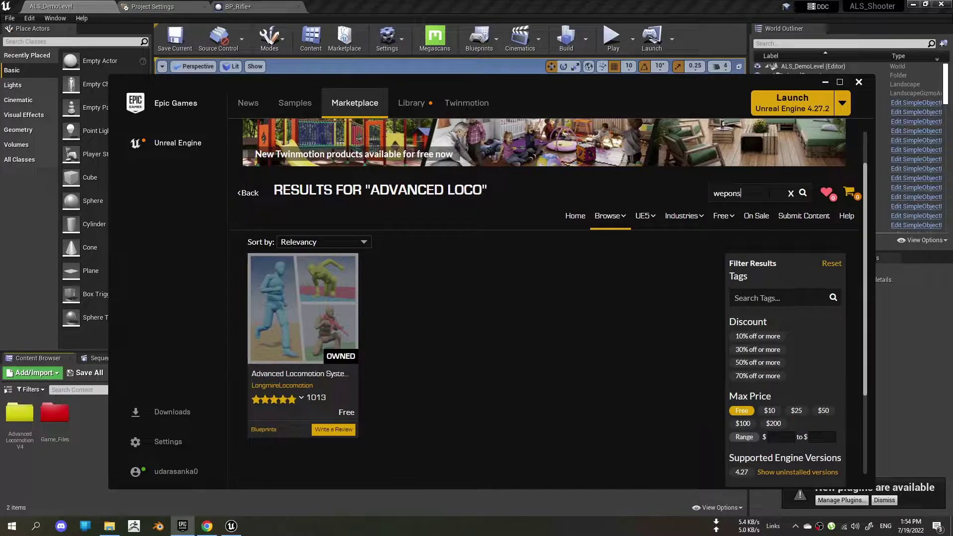
{"action": "key", "text": "Return"}
{"action": "left_click", "coordinate": [734, 411]}
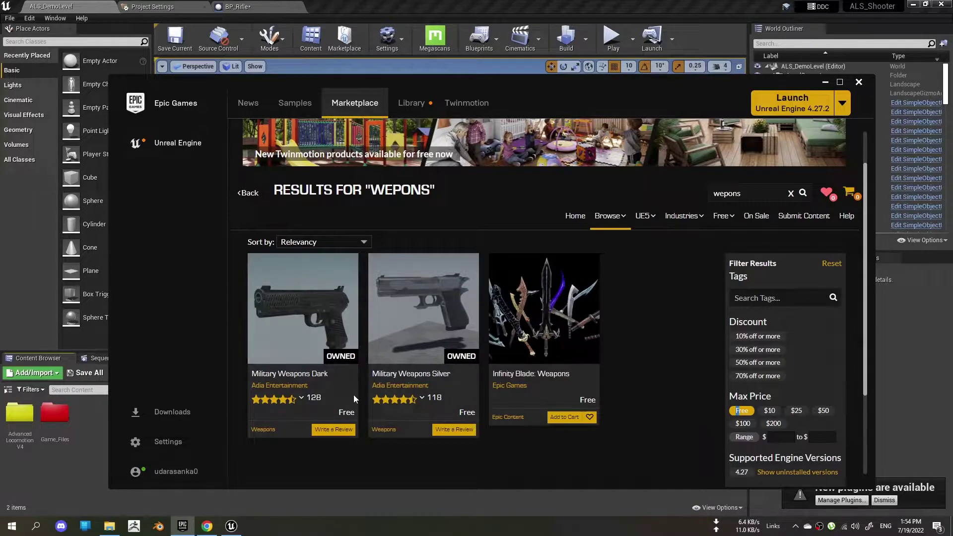
{"action": "left_click", "coordinate": [300, 340]}
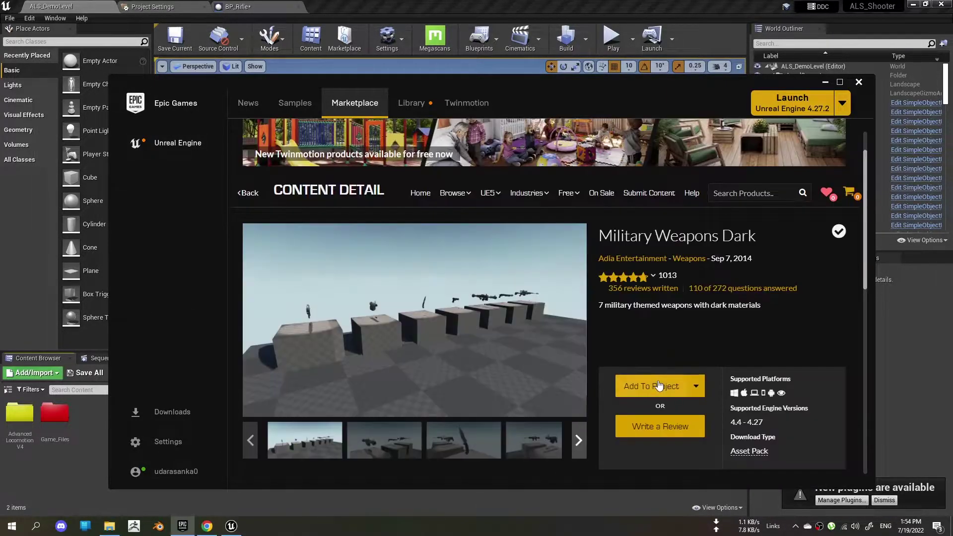
Step: Add the Military Weapons Dark pack to the ALS_Shooter project
{"action": "scroll", "coordinate": [658, 347], "scroll_direction": "down", "scroll_amount": 2}
{"action": "left_click", "coordinate": [654, 297]}
{"action": "scroll", "coordinate": [392, 288], "scroll_direction": "down", "scroll_amount": 1}
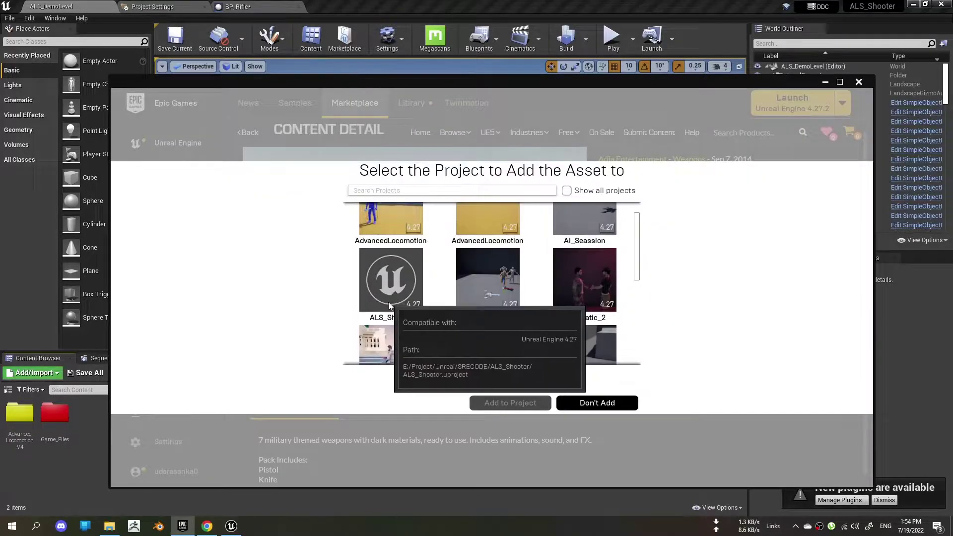
{"action": "left_click", "coordinate": [391, 283]}
{"action": "left_click", "coordinate": [501, 403]}
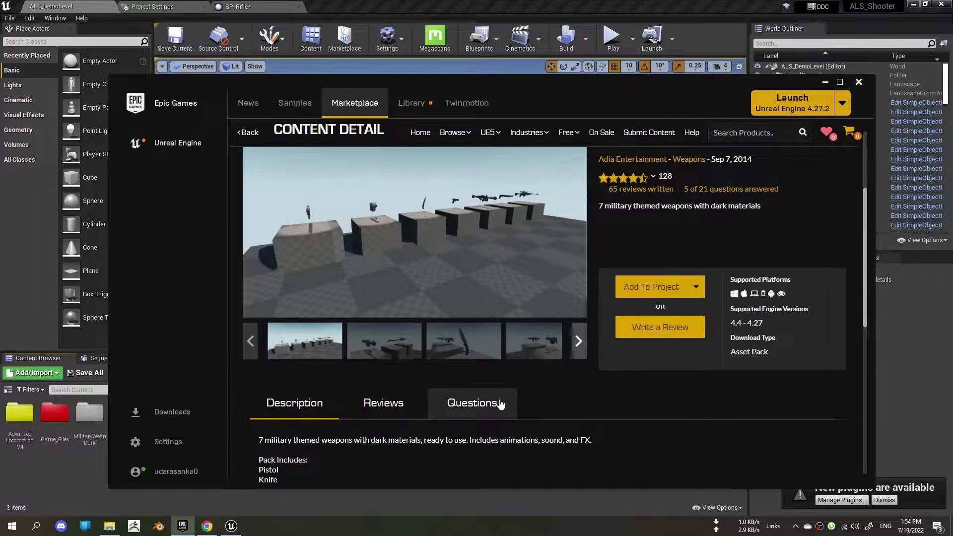
{"action": "left_click", "coordinate": [98, 472]}
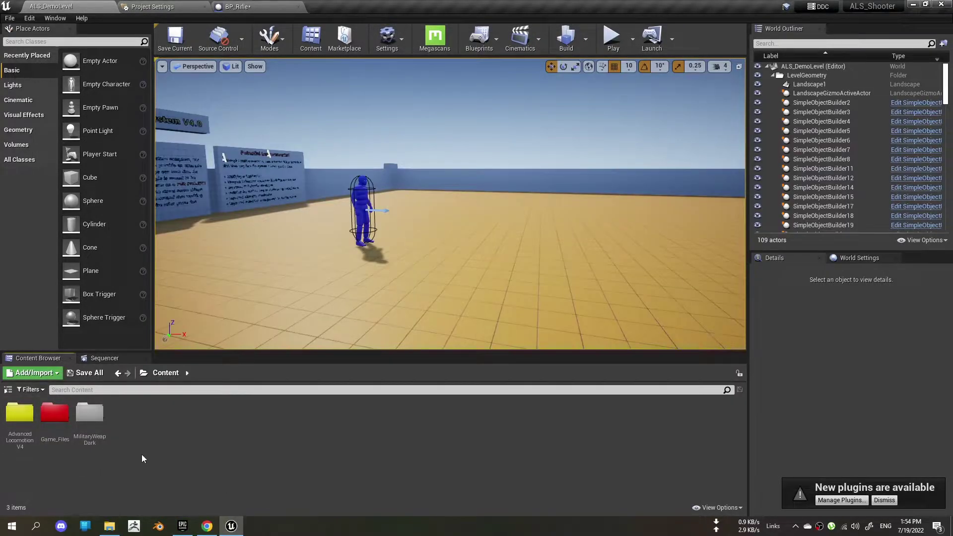
Step: Create an Assets folder inside Game_Files
{"action": "double_click", "coordinate": [55, 437]}
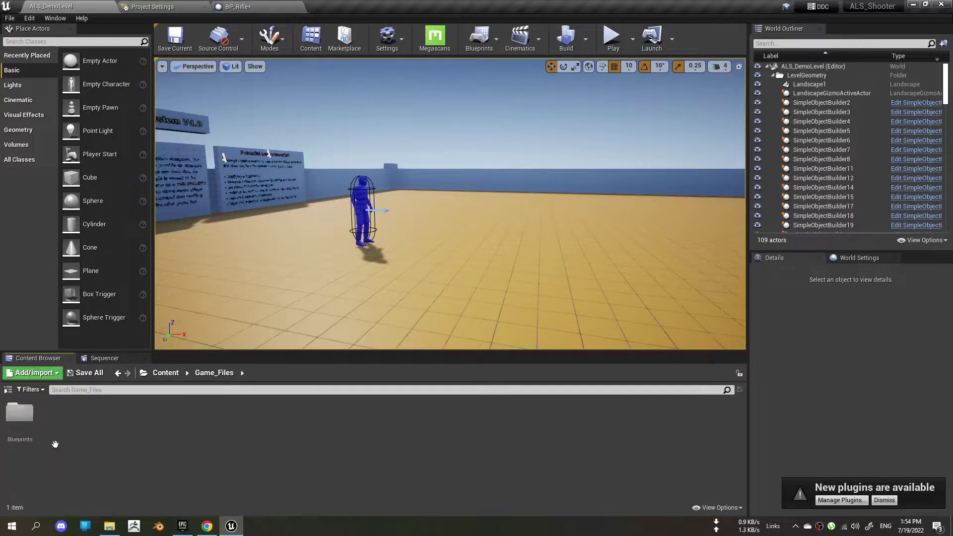
{"action": "right_click", "coordinate": [141, 491]}
{"action": "left_click", "coordinate": [179, 187]}
{"action": "type", "text": "Assets"}
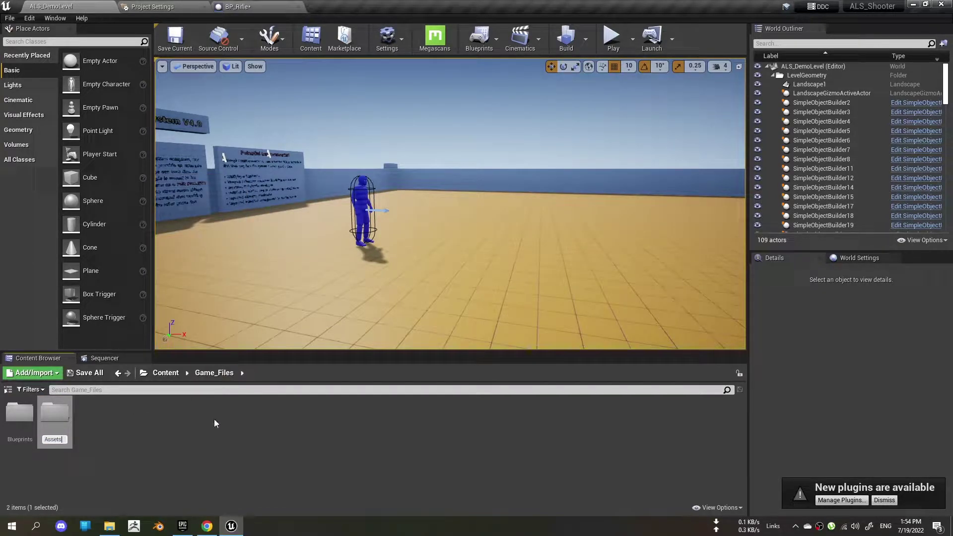
{"action": "key", "text": "Return"}
Step: Move MilitaryWeapDark into Assets and open its Weapons folder to the Assault_Rifle_B mesh
{"action": "left_click", "coordinate": [9, 390]}
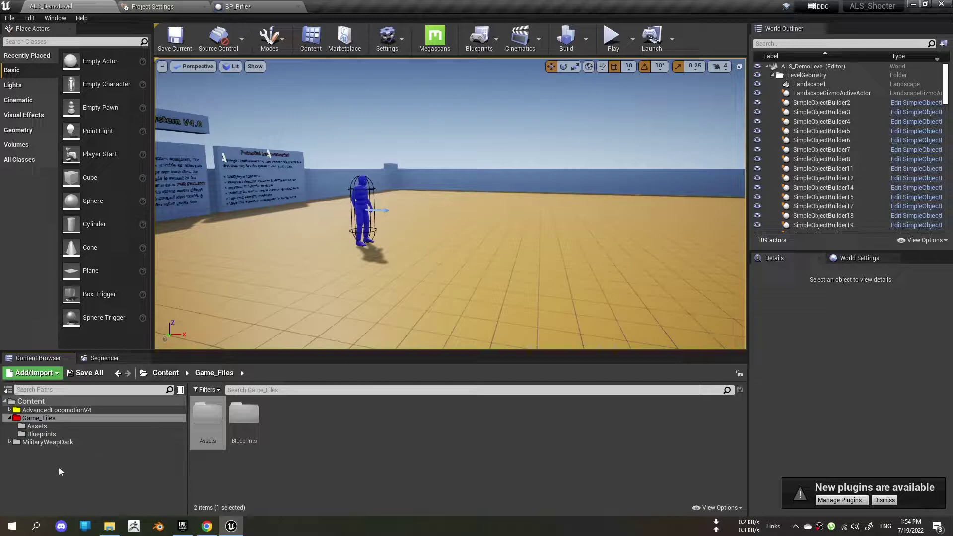
{"action": "left_click_drag", "start_coordinate": [30, 446], "coordinate": [43, 430]}
{"action": "left_click", "coordinate": [86, 453]}
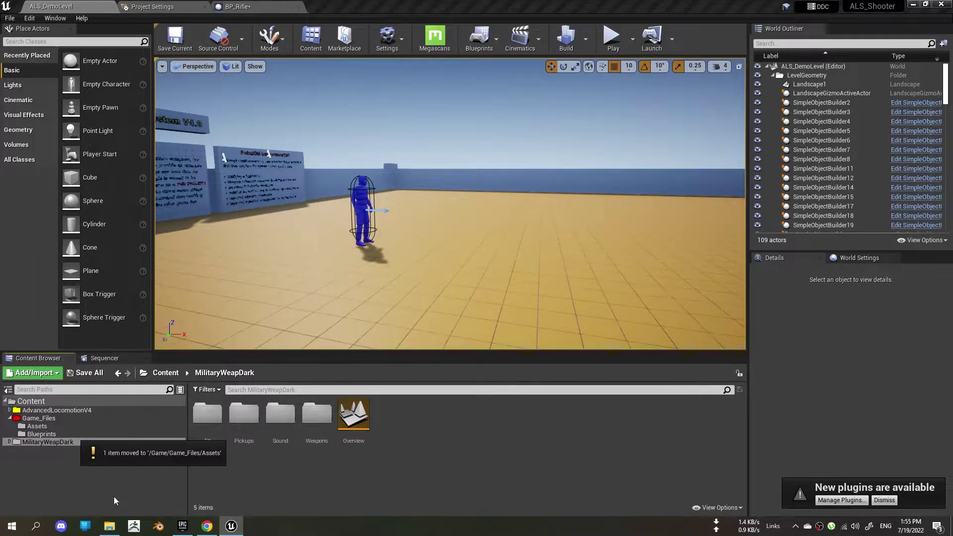
{"action": "left_click", "coordinate": [37, 426]}
{"action": "double_click", "coordinate": [208, 413]}
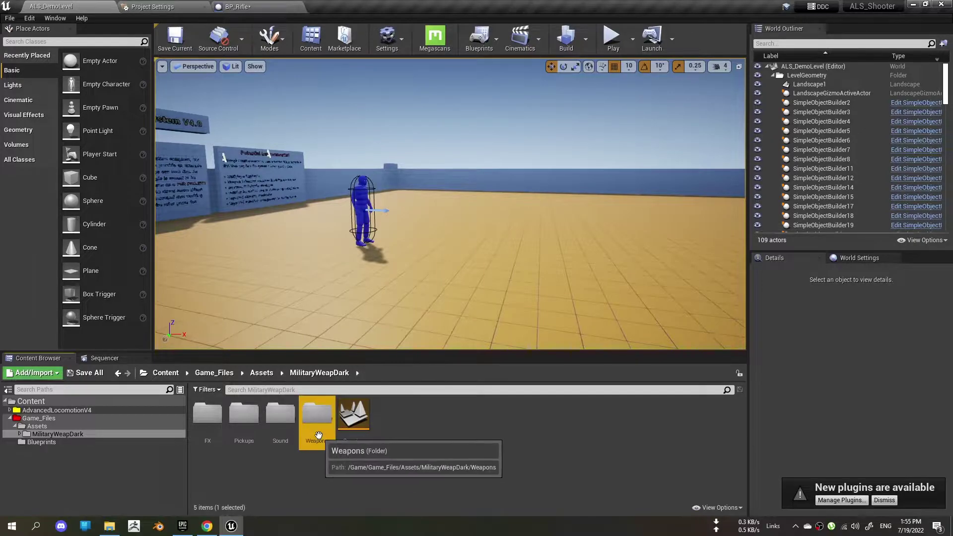
{"action": "double_click", "coordinate": [317, 415]}
{"action": "left_click", "coordinate": [317, 417]}
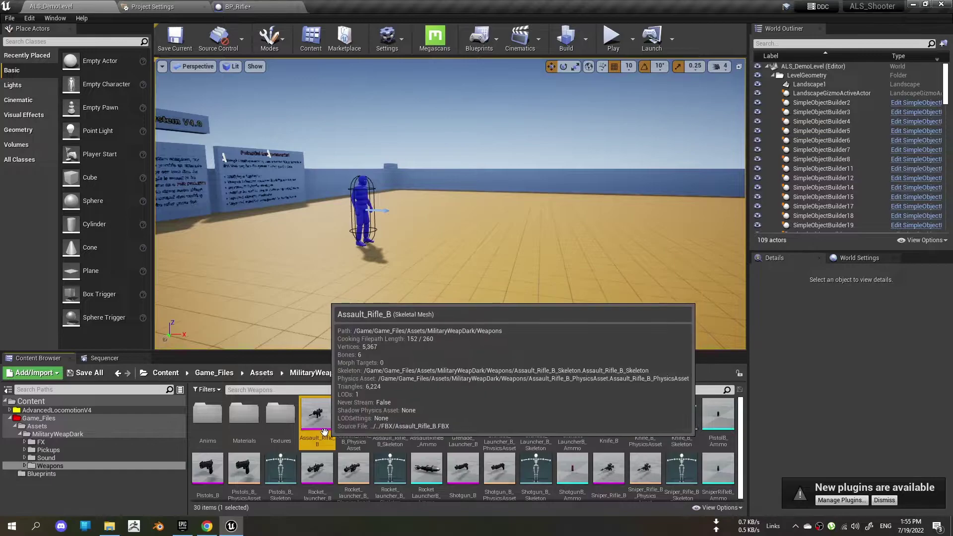
{"action": "mouse_move", "coordinate": [316, 417]}
{"action": "left_mouse_down"}
{"action": "mouse_move", "coordinate": [128, 27]}
{"action": "mouse_move", "coordinate": [38, 75]}
{"action": "left_mouse_up"}
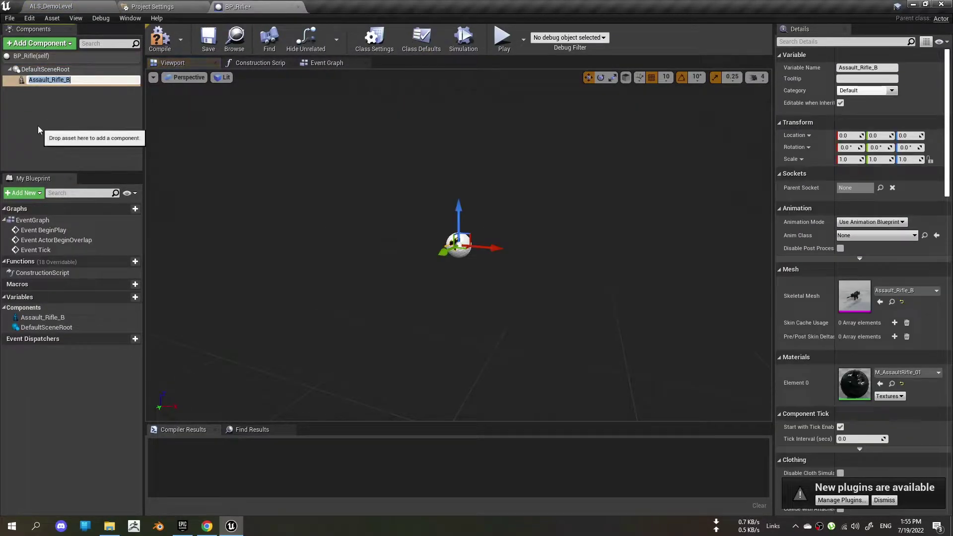
{"action": "left_click_drag", "start_coordinate": [473, 272], "coordinate": [473, 259]}
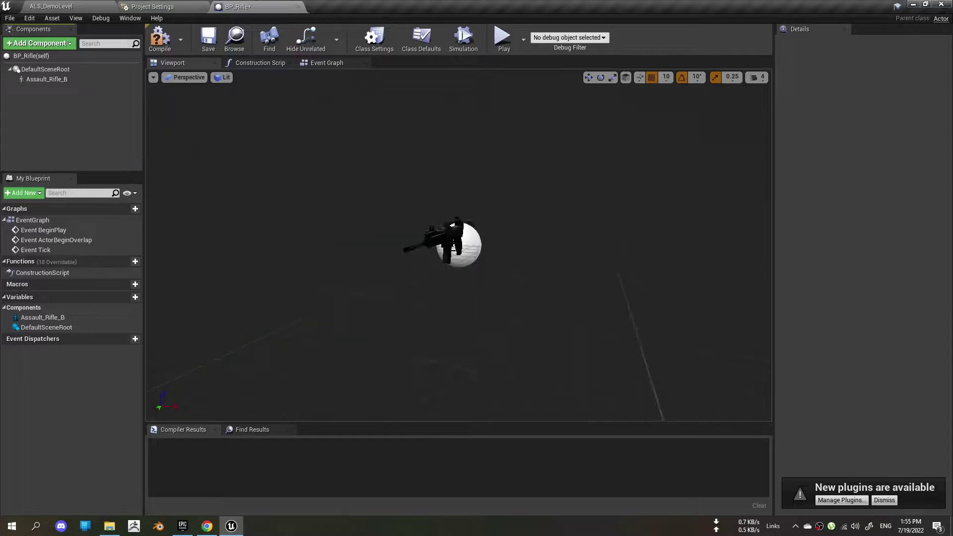
{"action": "left_click", "coordinate": [149, 6]}
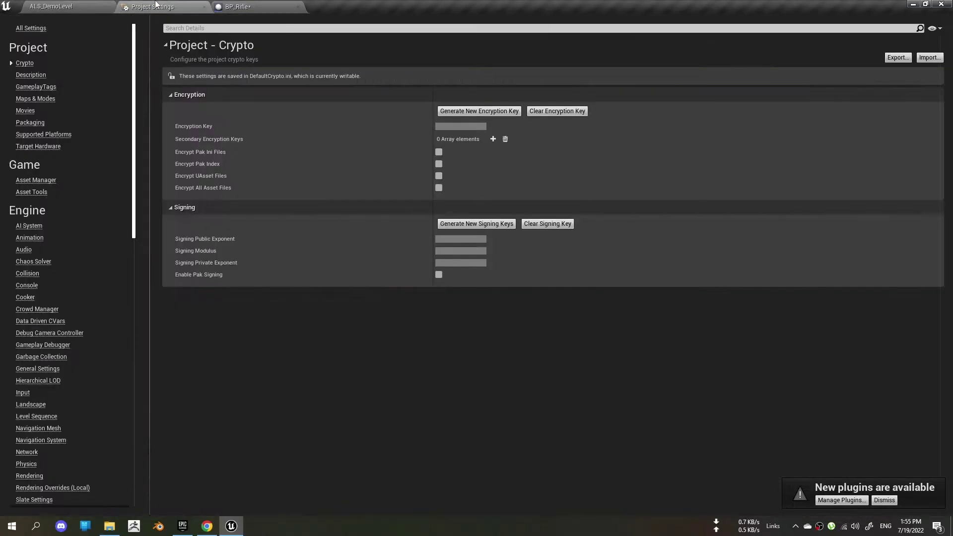
{"action": "left_click", "coordinate": [237, 6]}
{"action": "left_click", "coordinate": [181, 5]}
{"action": "left_click", "coordinate": [100, 5]}
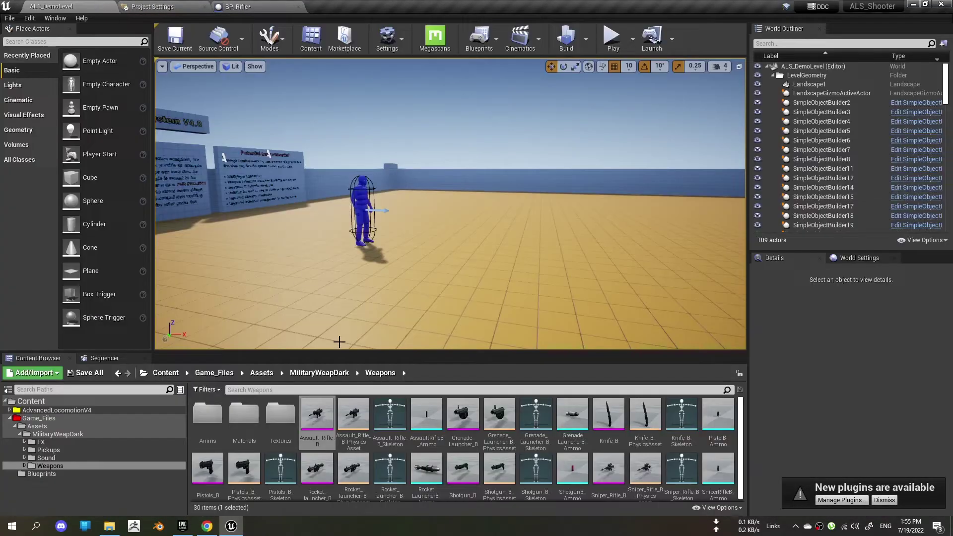
{"action": "left_click", "coordinate": [269, 8]}
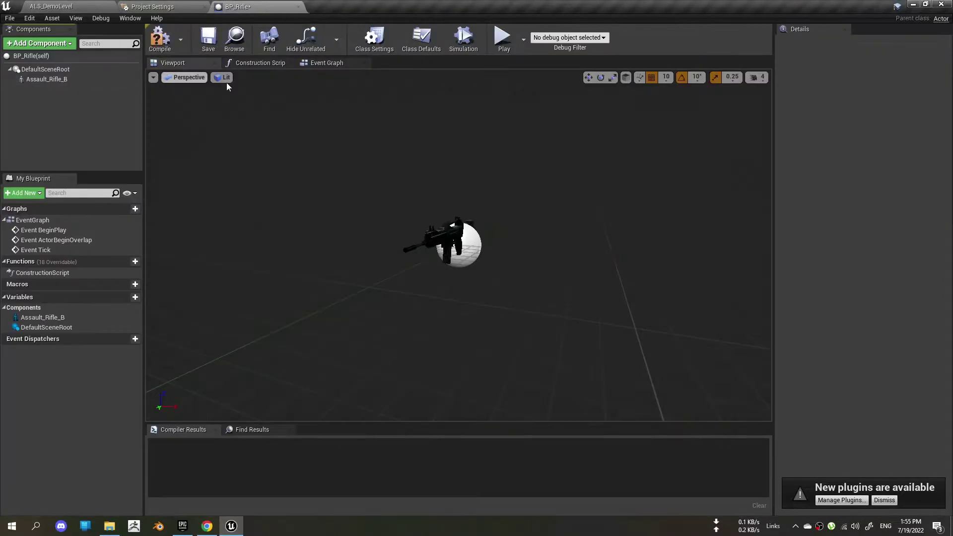
{"action": "left_click", "coordinate": [314, 64]}
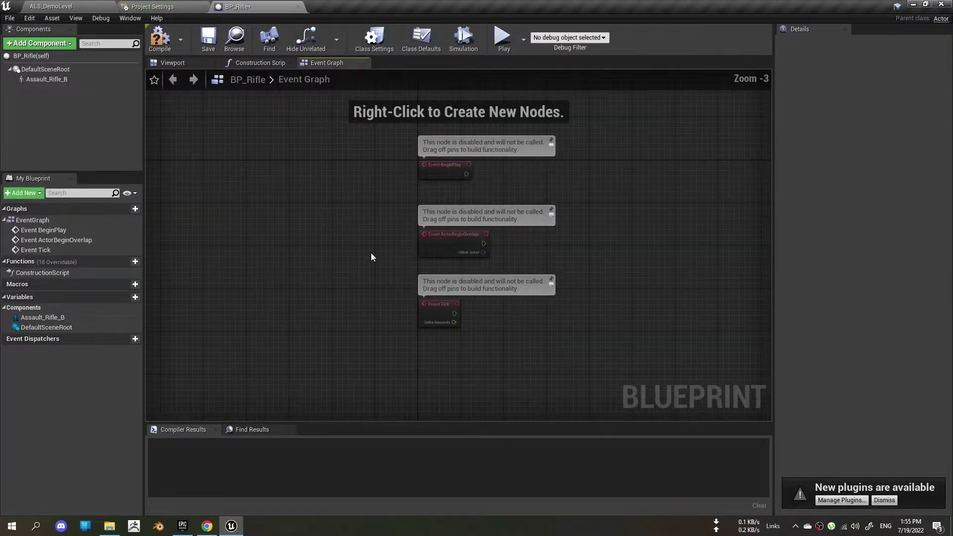
{"action": "right_click_drag", "start_coordinate": [370, 252], "coordinate": [300, 384]}
{"action": "scroll", "coordinate": [343, 319], "scroll_direction": "down", "scroll_amount": 2}
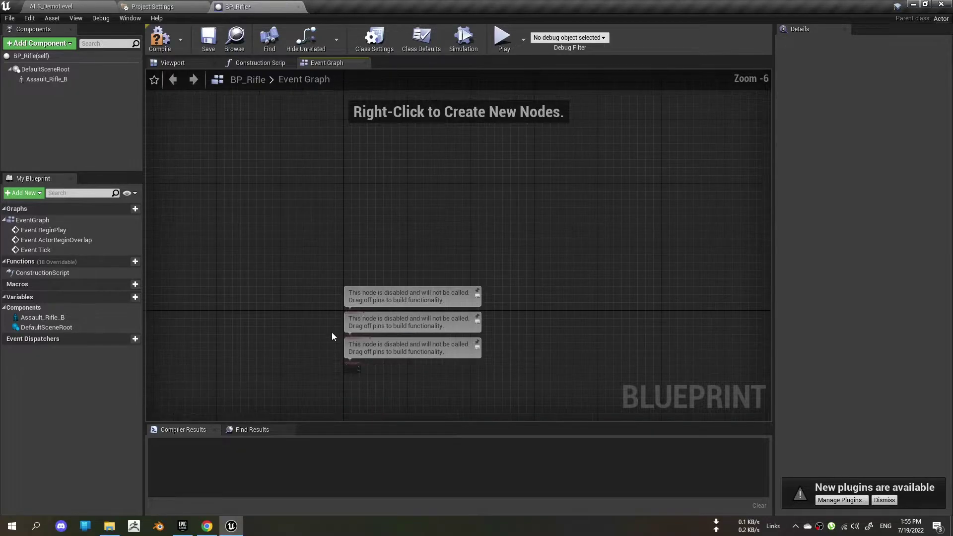
{"action": "scroll", "coordinate": [331, 332], "scroll_direction": "down", "scroll_amount": 1}
{"action": "scroll", "coordinate": [311, 309], "scroll_direction": "up", "scroll_amount": 6}
{"action": "scroll", "coordinate": [312, 309], "scroll_direction": "up", "scroll_amount": 1}
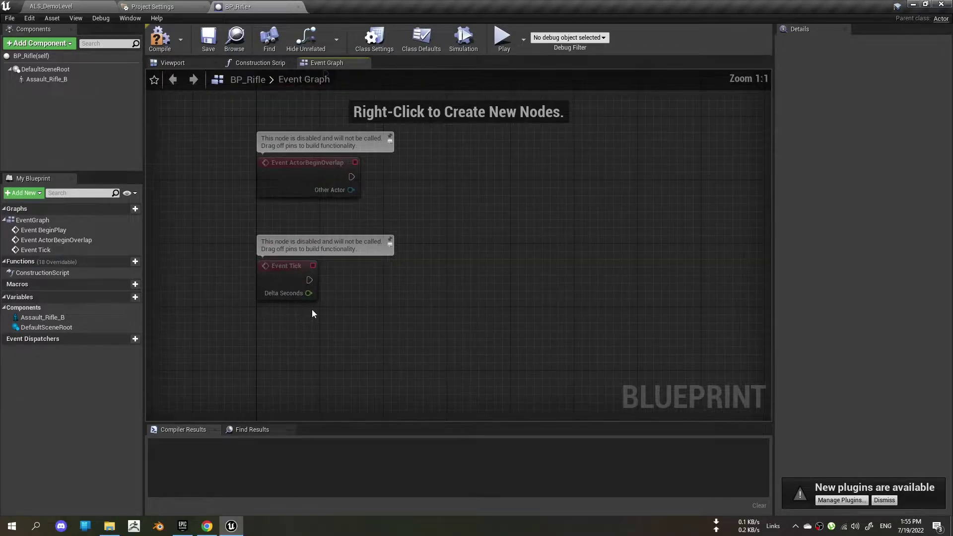
{"action": "right_click_drag", "start_coordinate": [312, 309], "coordinate": [362, 374]}
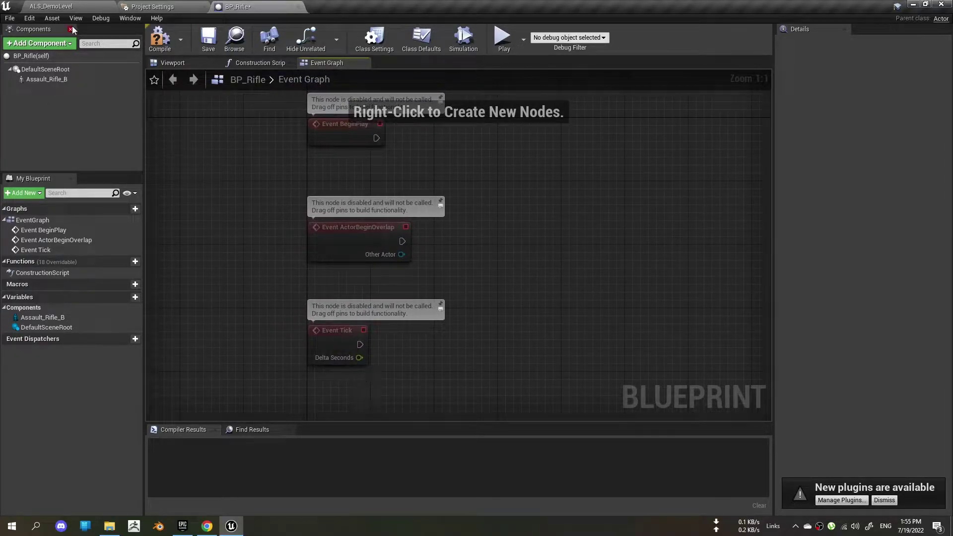
{"action": "left_click", "coordinate": [104, 4]}
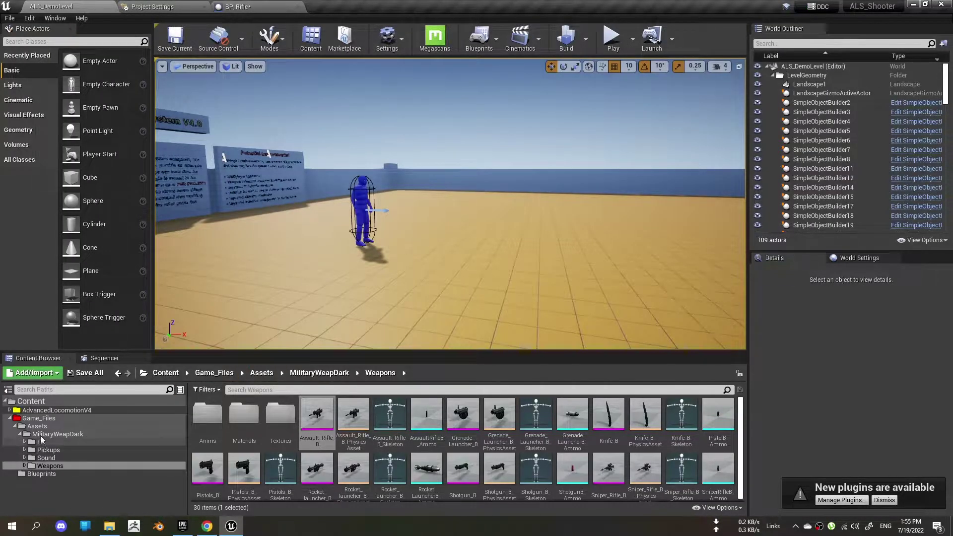
Step: Create an Interfaces folder inside Game_Files/Blueprints and open it
{"action": "left_click", "coordinate": [39, 418]}
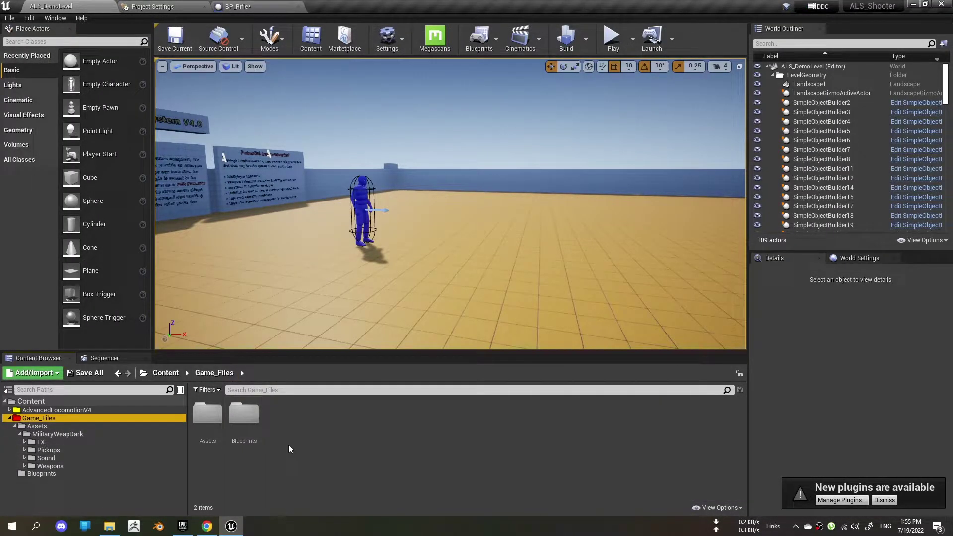
{"action": "double_click", "coordinate": [244, 416]}
{"action": "right_click", "coordinate": [310, 477]}
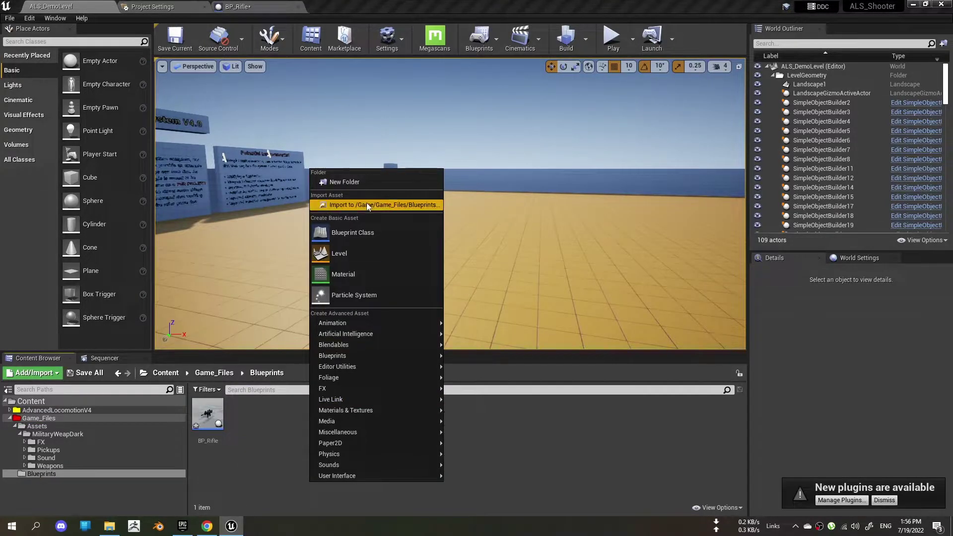
{"action": "left_click", "coordinate": [357, 182]}
{"action": "type", "text": "Interfaces"}
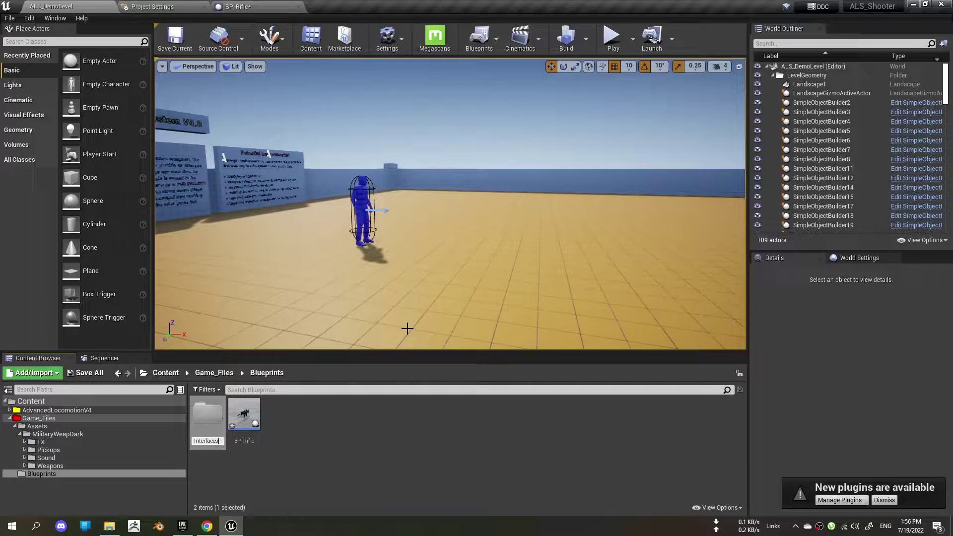
{"action": "key", "text": "Return"}
{"action": "double_click", "coordinate": [219, 424]}
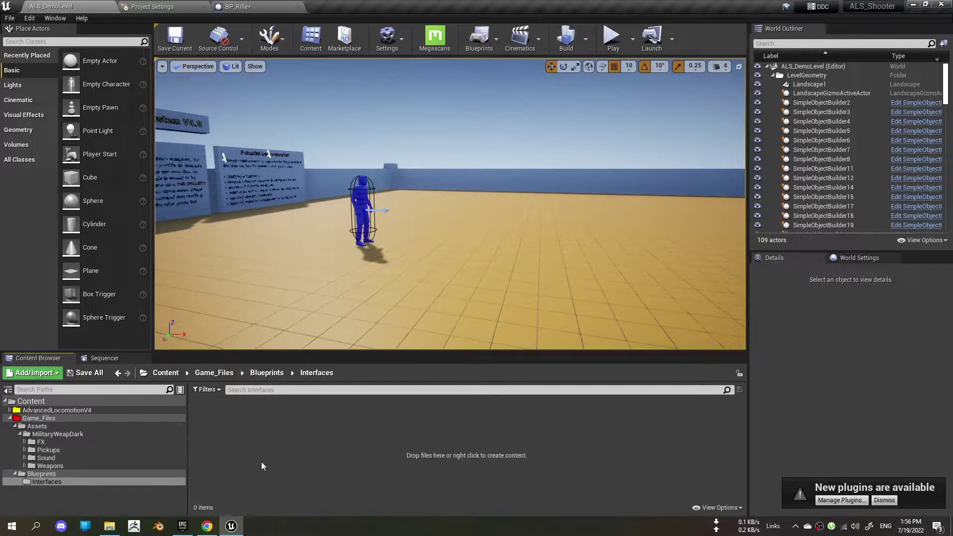
Step: Create a Blueprint Interface named BPI_Gun and open it for editing
{"action": "right_click", "coordinate": [261, 462]}
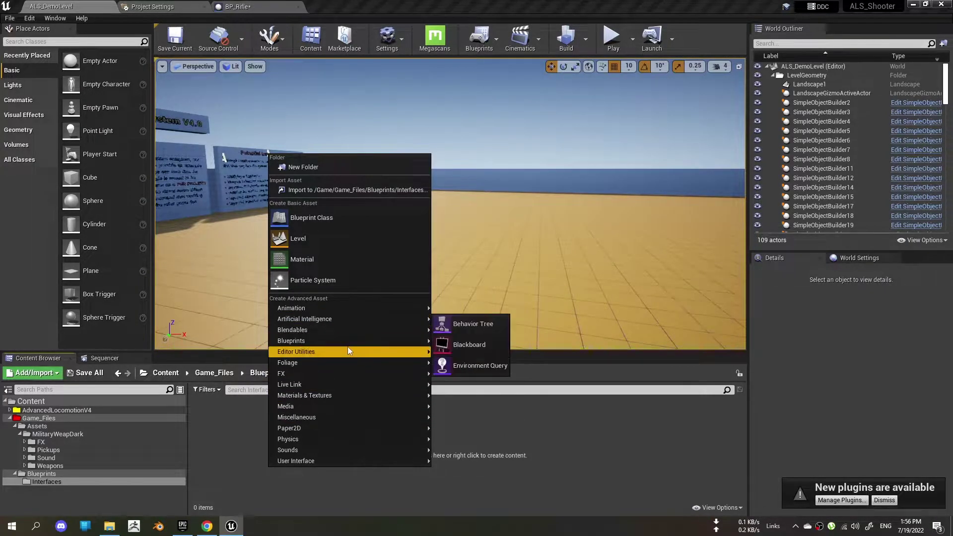
{"action": "mouse_move", "coordinate": [348, 341]}
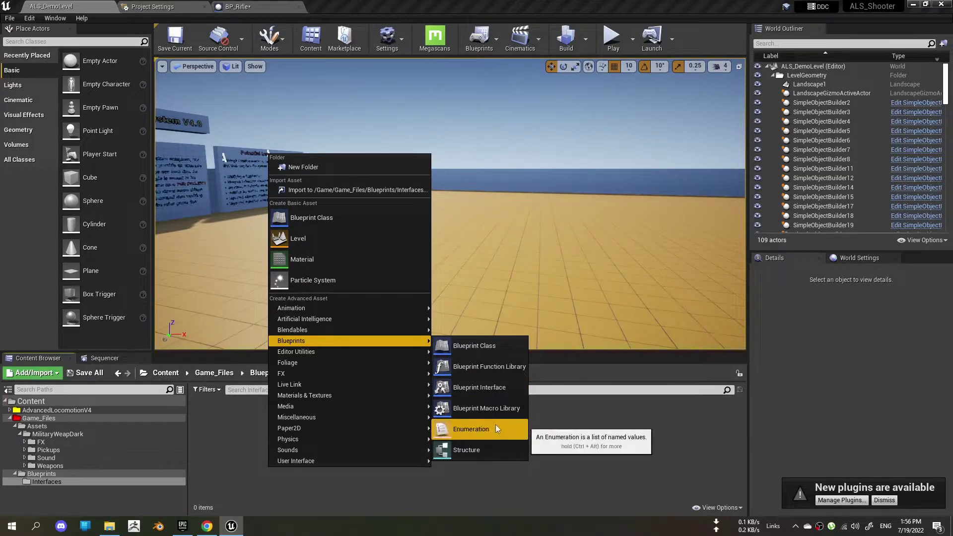
{"action": "left_click", "coordinate": [493, 388]}
{"action": "type", "text": "BPI_Gun"}
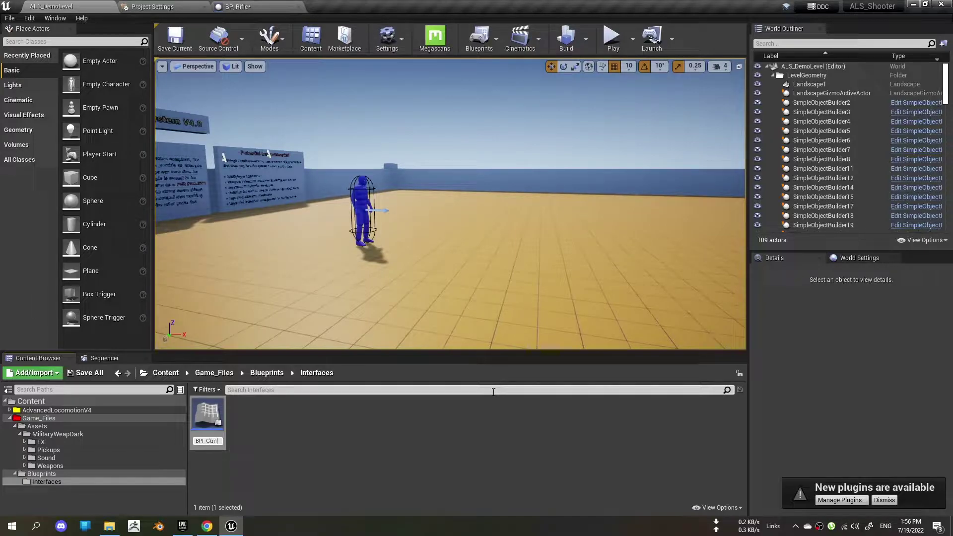
{"action": "key", "text": "Return"}
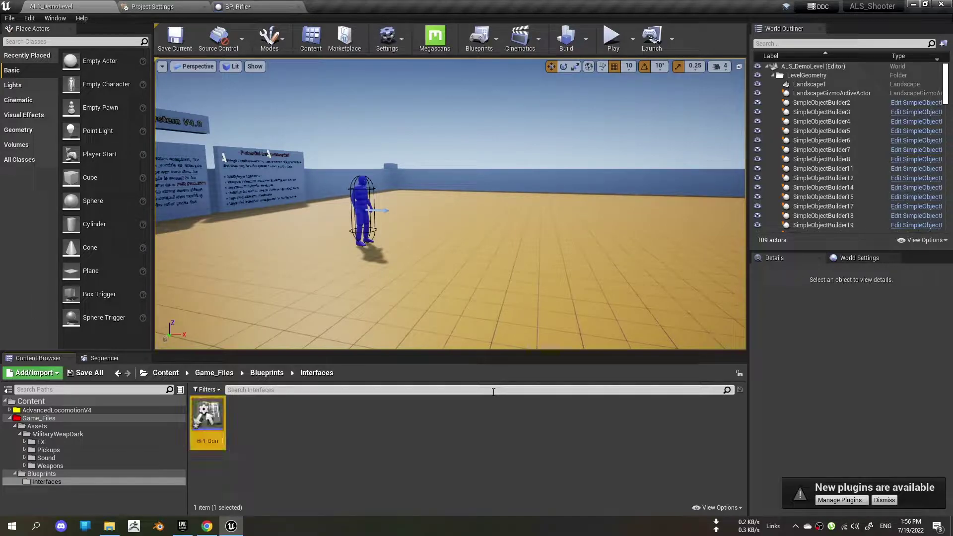
{"action": "double_click", "coordinate": [208, 417]}
{"action": "type", "text": "Fire"}
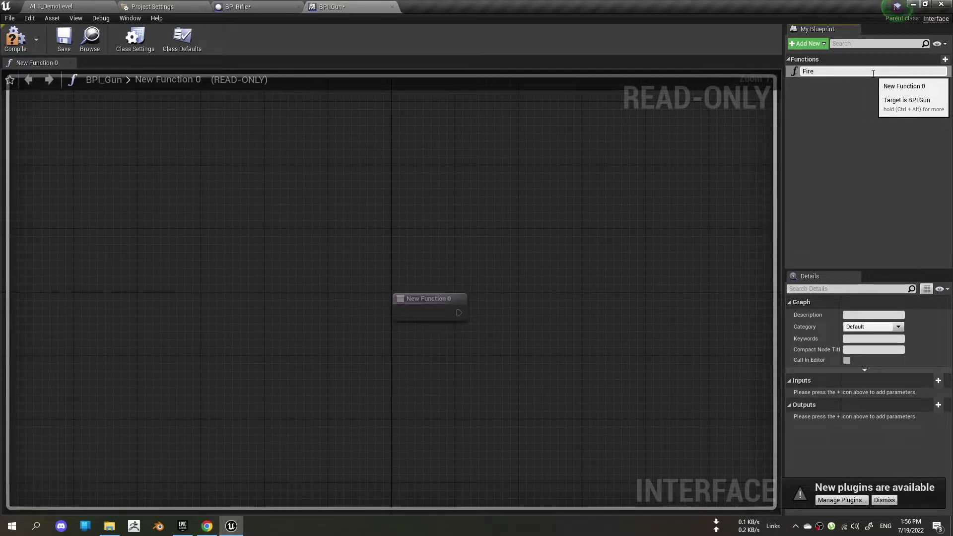
Step: Name the function Fire and give it a Boolean input named Start/Stop
{"action": "key", "text": "Return"}
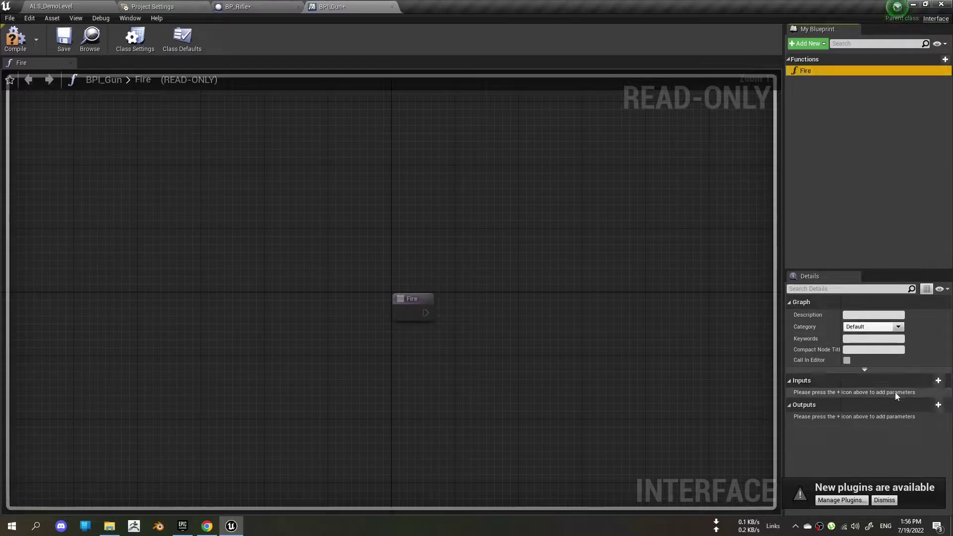
{"action": "left_click", "coordinate": [871, 386]}
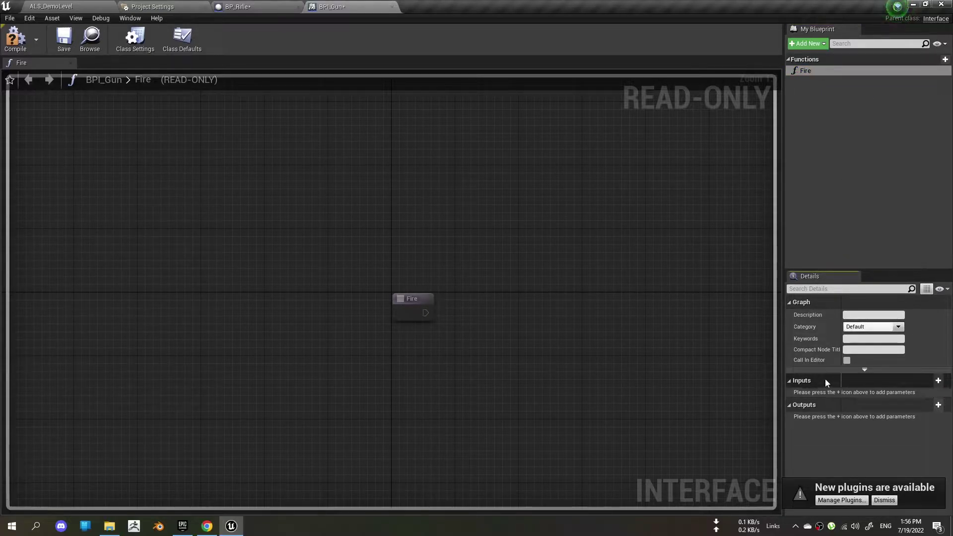
{"action": "left_click", "coordinate": [938, 381]}
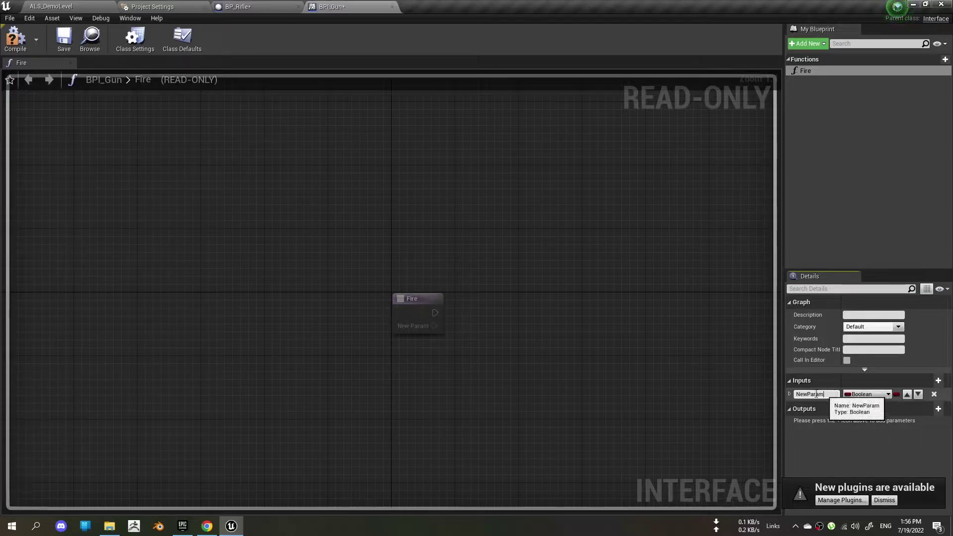
{"action": "type", "text": "Sta"}
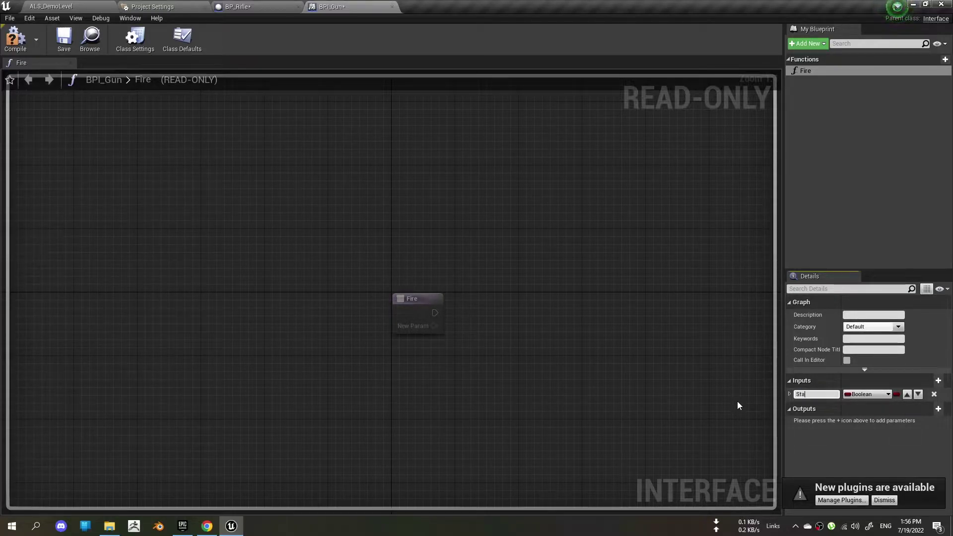
{"action": "type", "text": "rt/Stop"}
{"action": "key", "text": "Return"}
Step: Compile and save BPI_Gun, then return to the BP_Rifle blueprint
{"action": "left_click", "coordinate": [13, 31]}
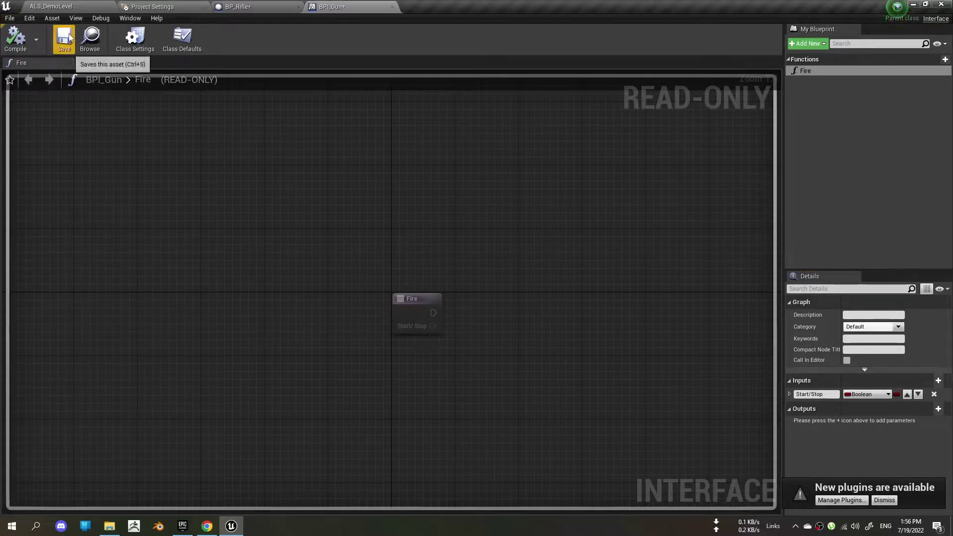
{"action": "left_click", "coordinate": [63, 38]}
{"action": "left_click", "coordinate": [240, 6]}
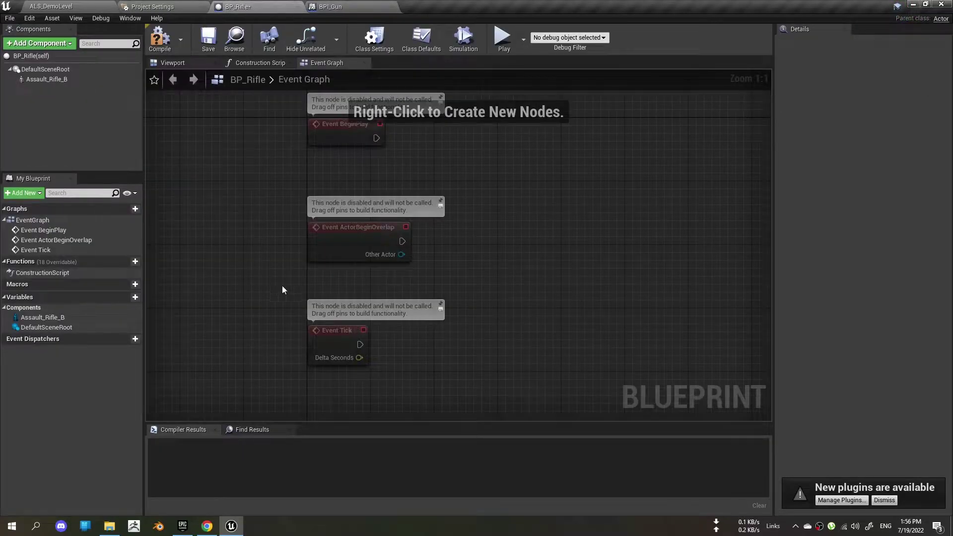
Step: Delete the two unused event nodes from BP_Rifle's Event Graph
{"action": "mouse_move", "coordinate": [282, 285]}
{"action": "right_mouse_down"}
{"action": "mouse_move", "coordinate": [277, 216]}
{"action": "mouse_move", "coordinate": [306, 204]}
{"action": "right_mouse_up"}
{"action": "left_click", "coordinate": [360, 278]}
{"action": "key", "text": "Delete"}
{"action": "left_click", "coordinate": [373, 385]}
{"action": "key", "text": "Delete"}
Step: Try placing a Fire message node, discard it, and open BP_Rifle's Class Settings
{"action": "right_click", "coordinate": [316, 213]}
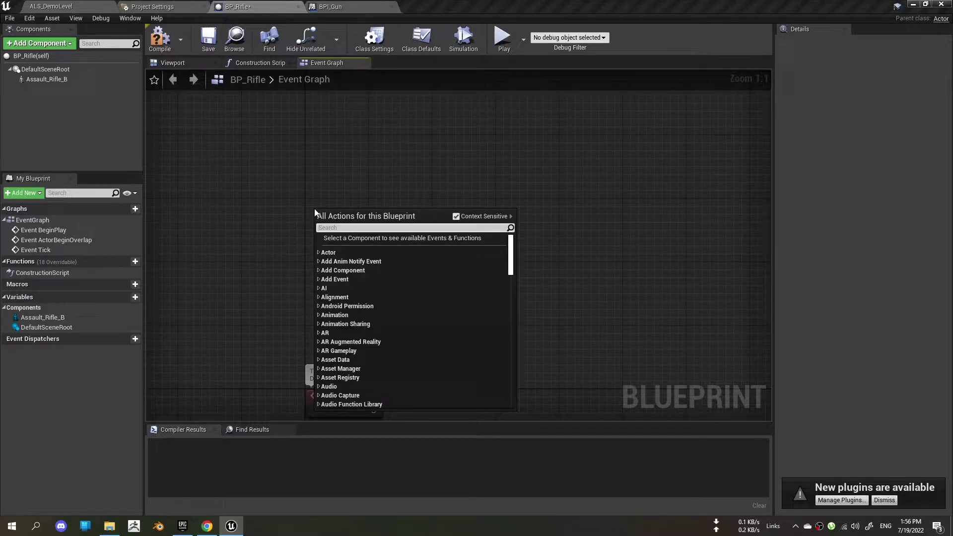
{"action": "type", "text": "fire"}
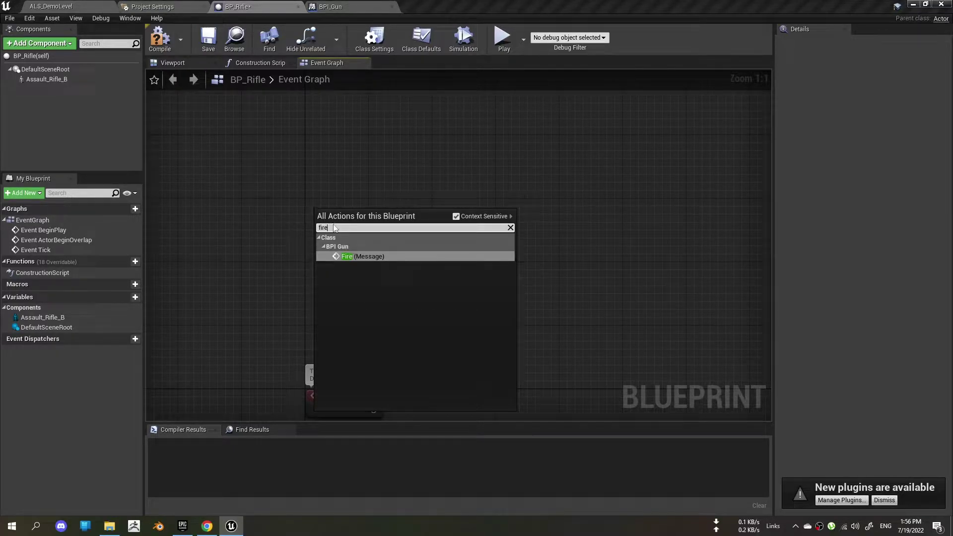
{"action": "left_click", "coordinate": [367, 256]}
{"action": "right_click_drag", "start_coordinate": [290, 257], "coordinate": [259, 240]}
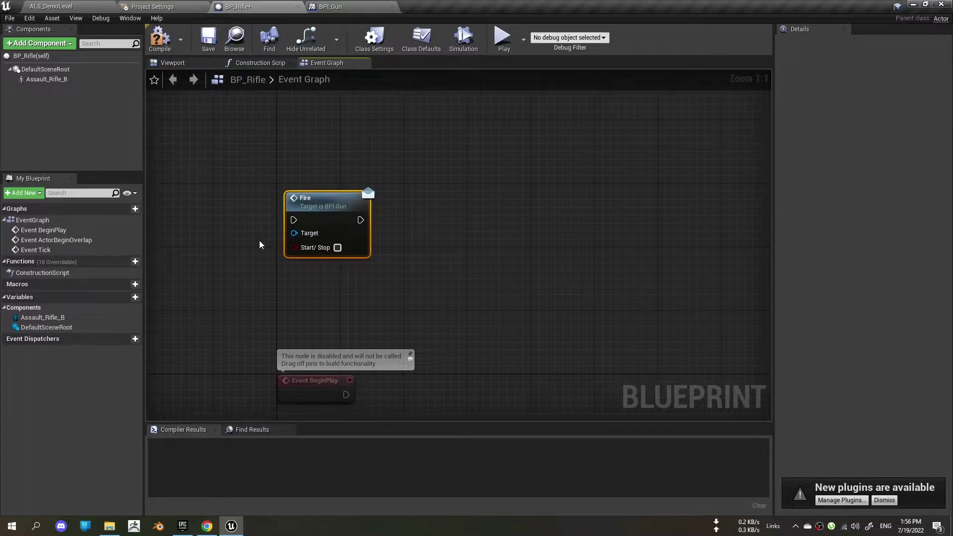
{"action": "key", "text": "Delete"}
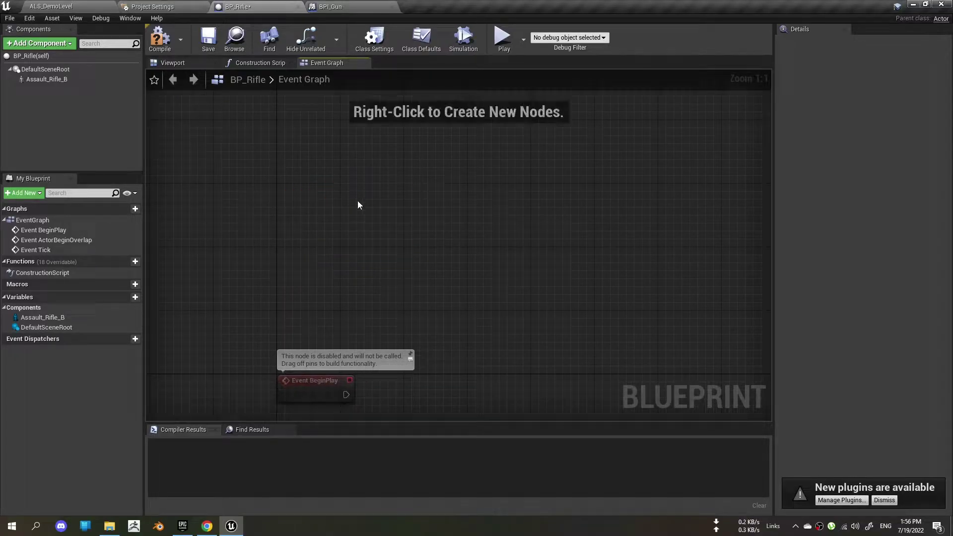
{"action": "right_click", "coordinate": [358, 201]}
{"action": "type", "text": "fire"}
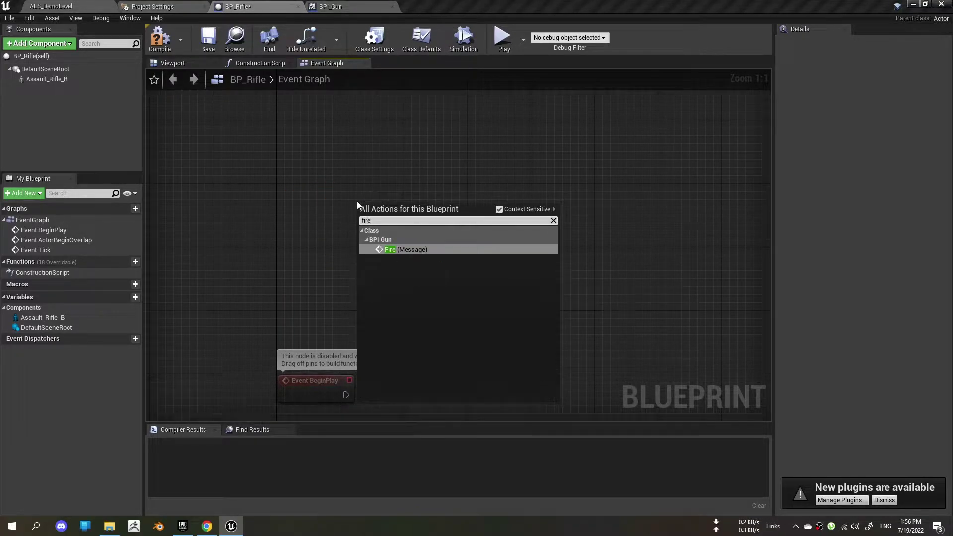
{"action": "left_click", "coordinate": [325, 117]}
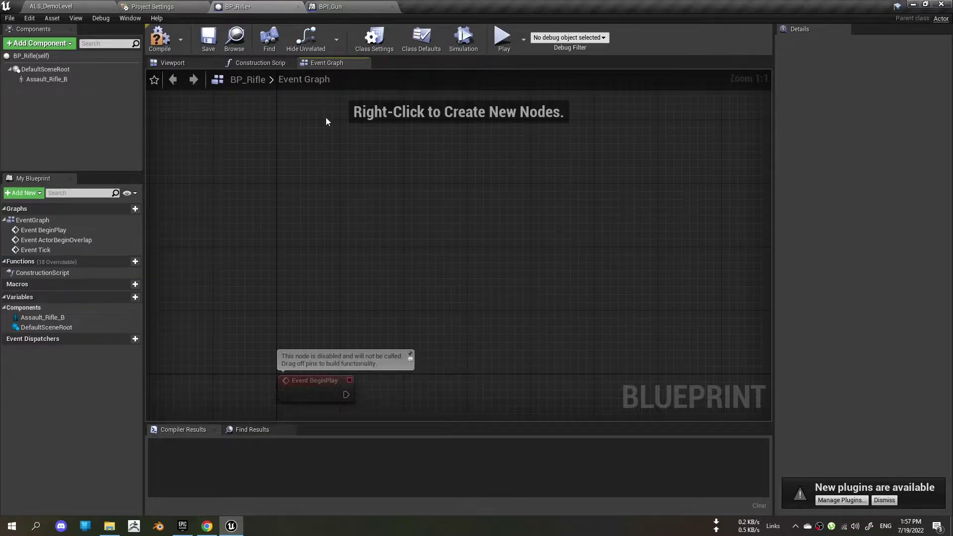
{"action": "left_click", "coordinate": [374, 39]}
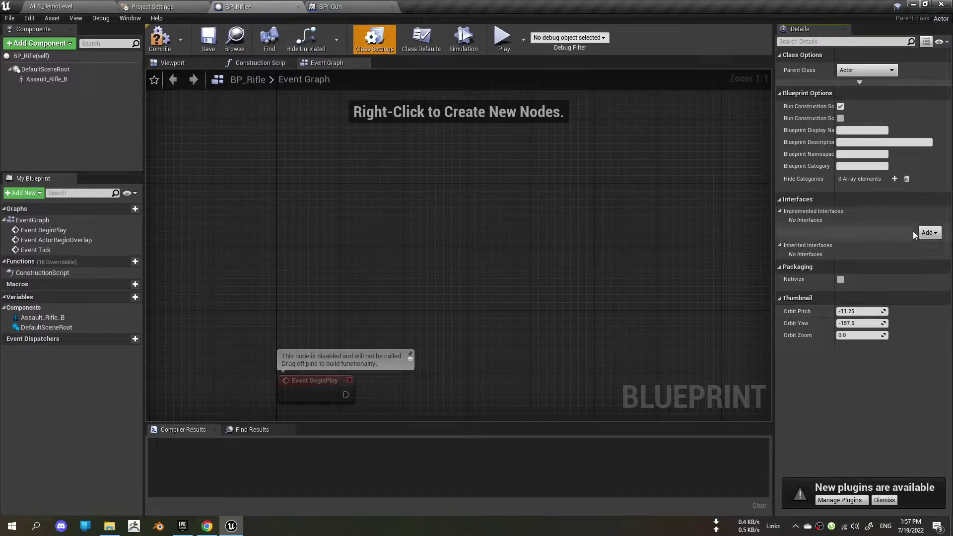
Step: Add BPI_Gun as an implemented interface of BP_Rifle
{"action": "left_click", "coordinate": [928, 232]}
{"action": "type", "text": "BPI_"}
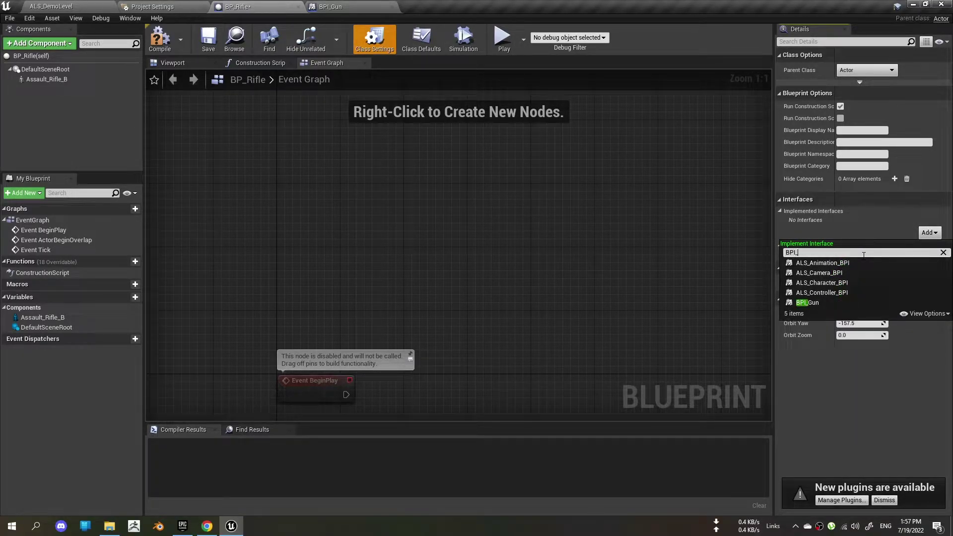
{"action": "key", "text": "Down"}
{"action": "key", "text": "Down"}
{"action": "key", "text": "Down"}
{"action": "key", "text": "Down"}
{"action": "key", "text": "Down"}
{"action": "key", "text": "Return"}
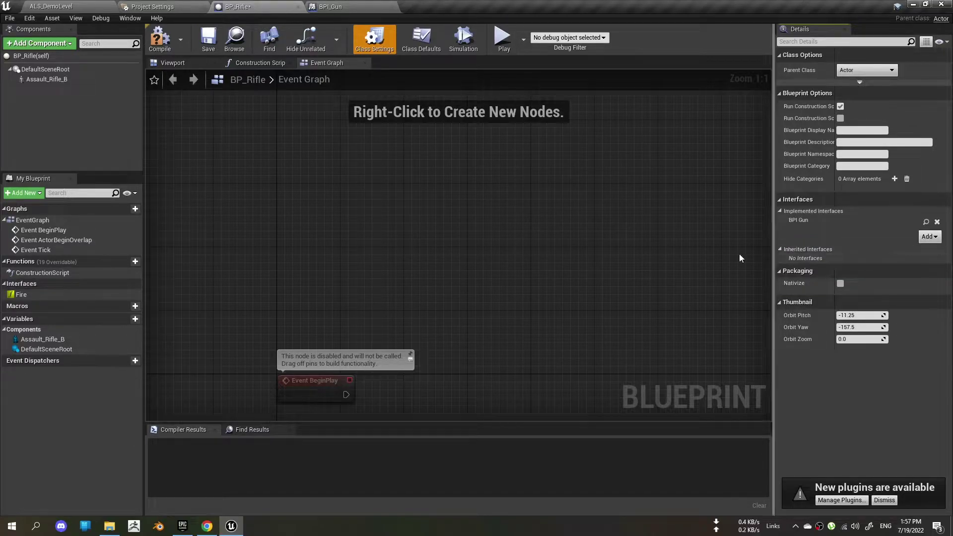
Step: Place and then delete a Fire call node, and compile BP_Rifle
{"action": "right_click", "coordinate": [374, 196]}
{"action": "type", "text": "f"}
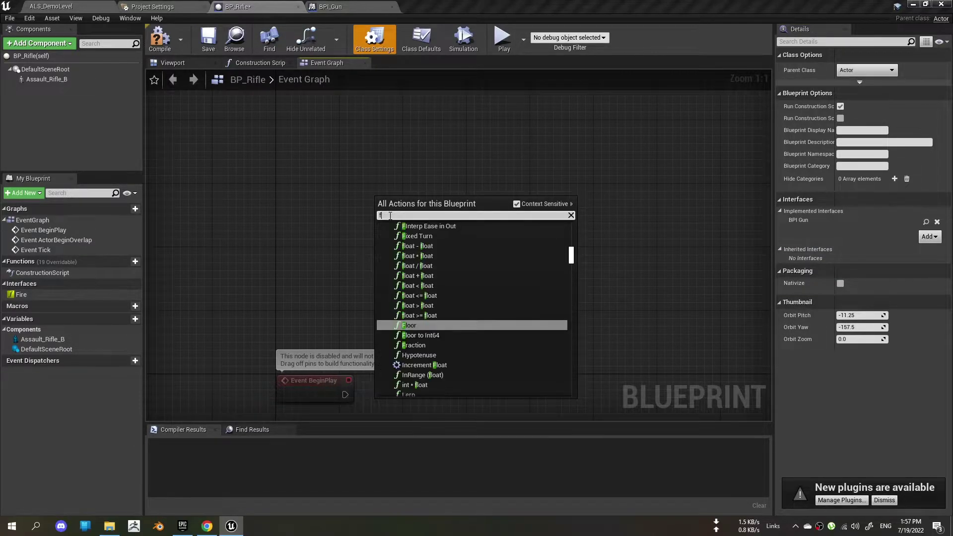
{"action": "type", "text": "ire"}
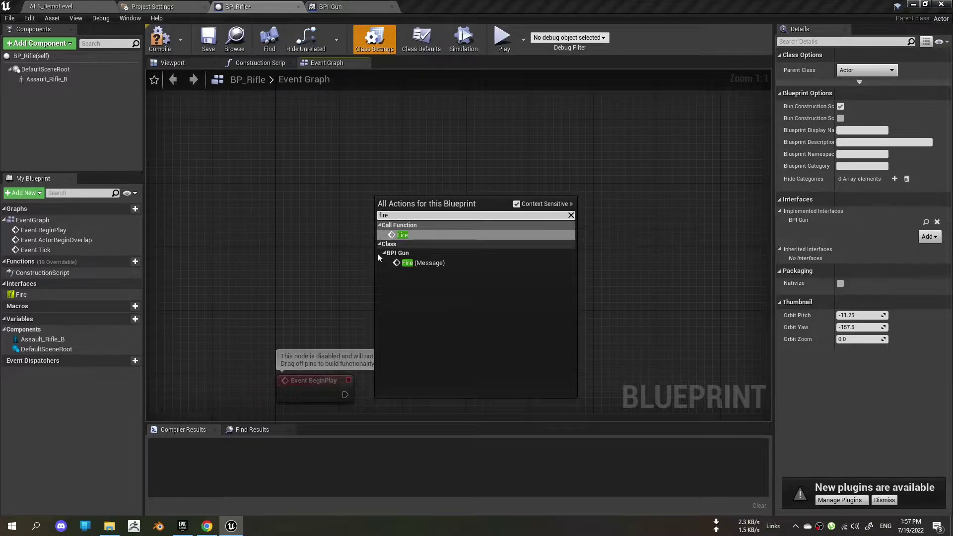
{"action": "left_click", "coordinate": [347, 255]}
{"action": "right_click", "coordinate": [360, 221]}
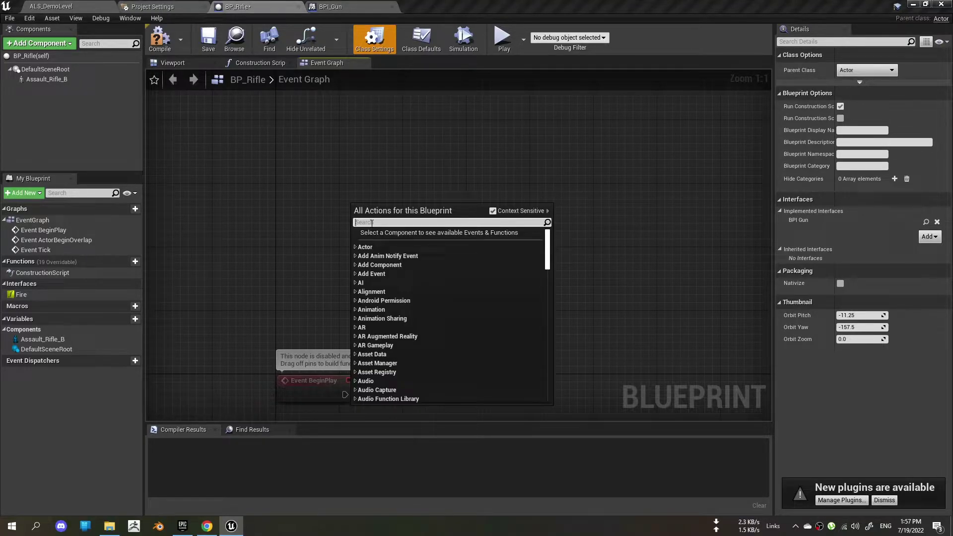
{"action": "type", "text": "fire"}
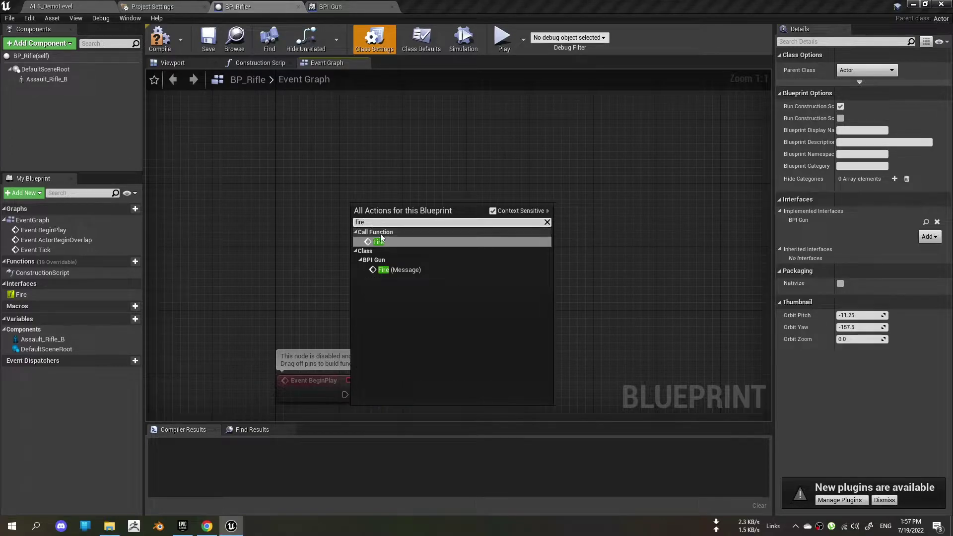
{"action": "left_click", "coordinate": [388, 242]}
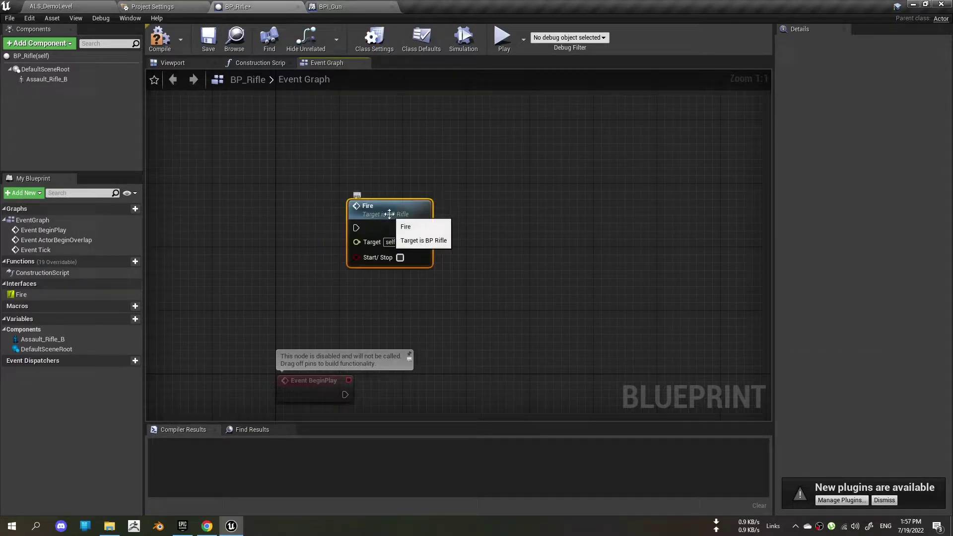
{"action": "key", "text": "Delete"}
{"action": "left_click", "coordinate": [156, 38]}
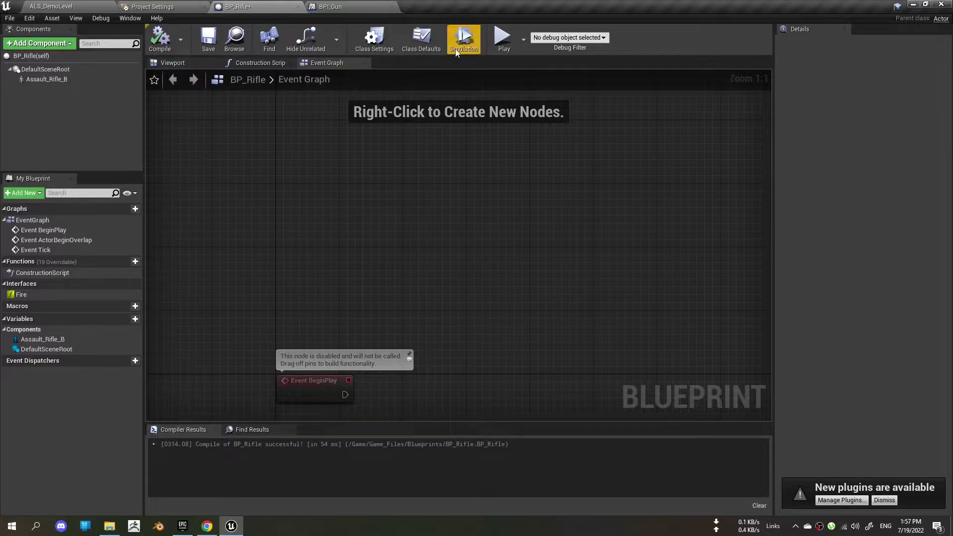
Step: Place the Event Fire interface event from BPI_Gun in the Event Graph
{"action": "right_click", "coordinate": [257, 214]}
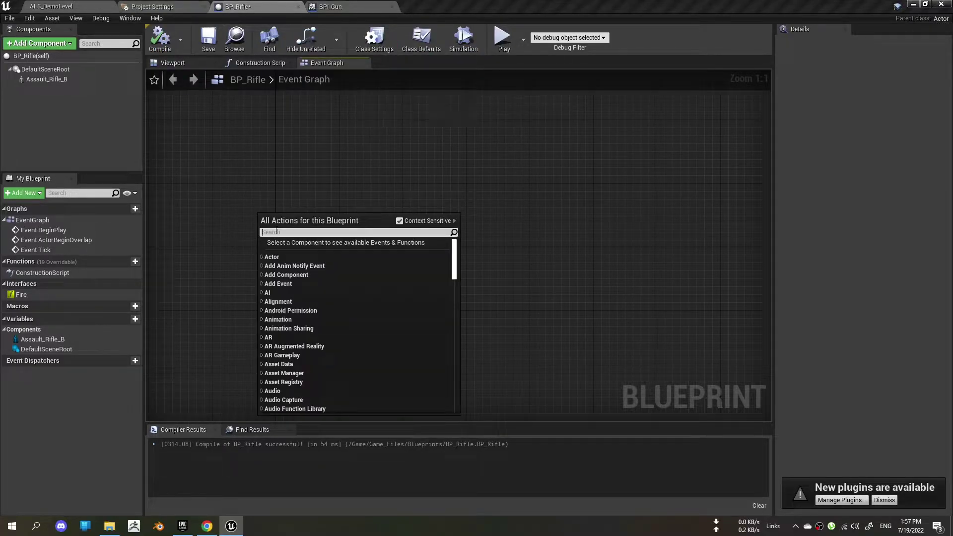
{"action": "type", "text": "fire"}
{"action": "key", "text": "Up"}
{"action": "key", "text": "Return"}
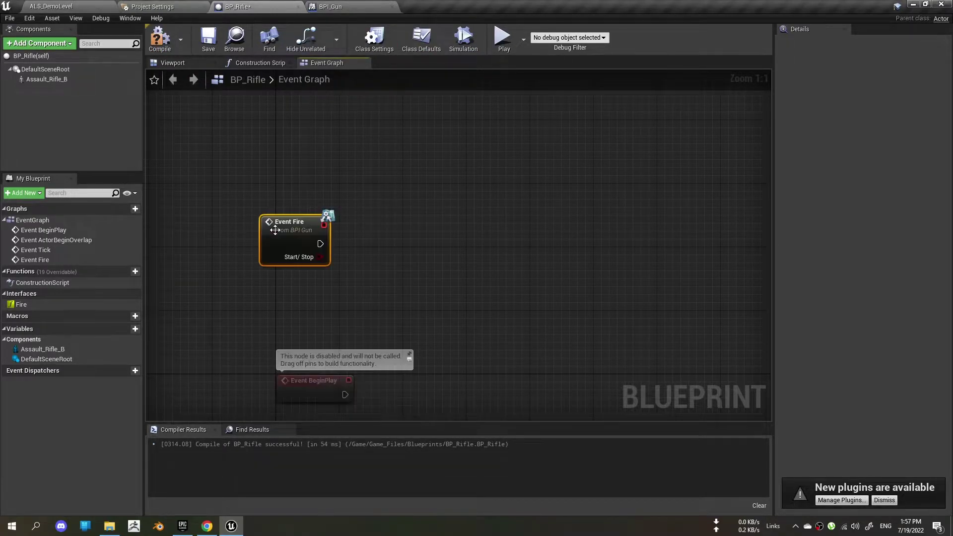
{"action": "mouse_move", "coordinate": [277, 230]}
{"action": "left_mouse_down"}
{"action": "mouse_move", "coordinate": [329, 226]}
{"action": "mouse_move", "coordinate": [322, 207]}
{"action": "left_mouse_up"}
{"action": "right_click_drag", "start_coordinate": [405, 254], "coordinate": [403, 278]}
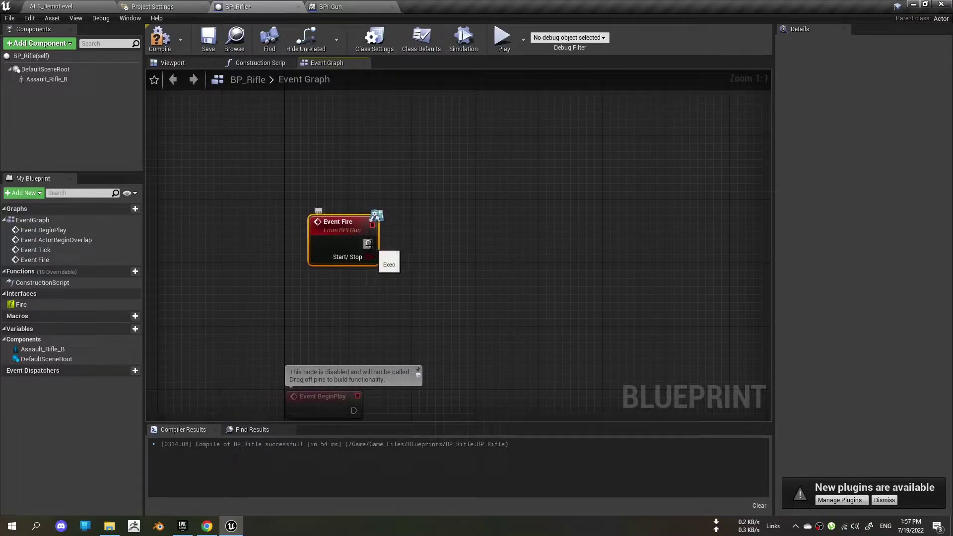
Step: Wire Event Fire's execution output into a new Branch node and arrange both nodes
{"action": "left_click_drag", "start_coordinate": [368, 257], "coordinate": [506, 240]}
{"action": "type", "text": "b"}
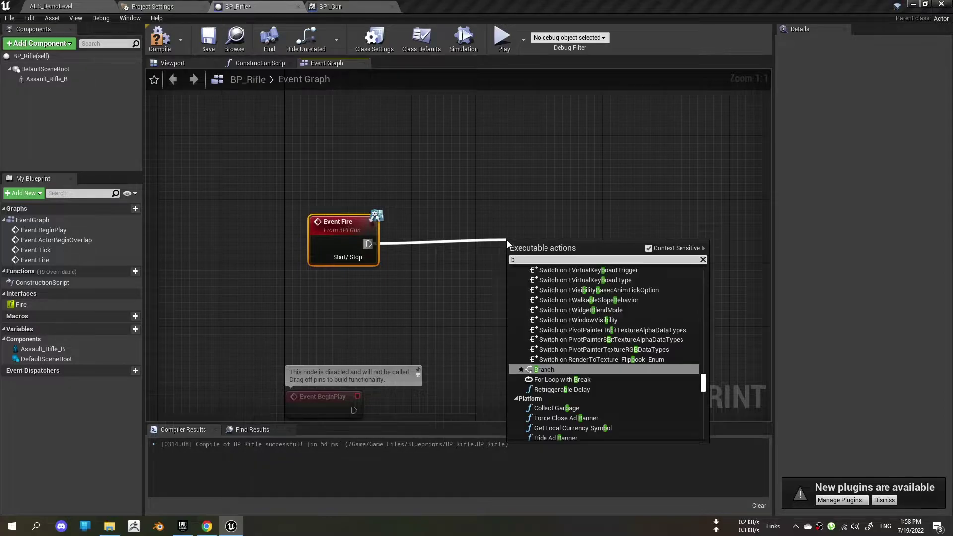
{"action": "type", "text": "ranch"}
{"action": "key", "text": "Return"}
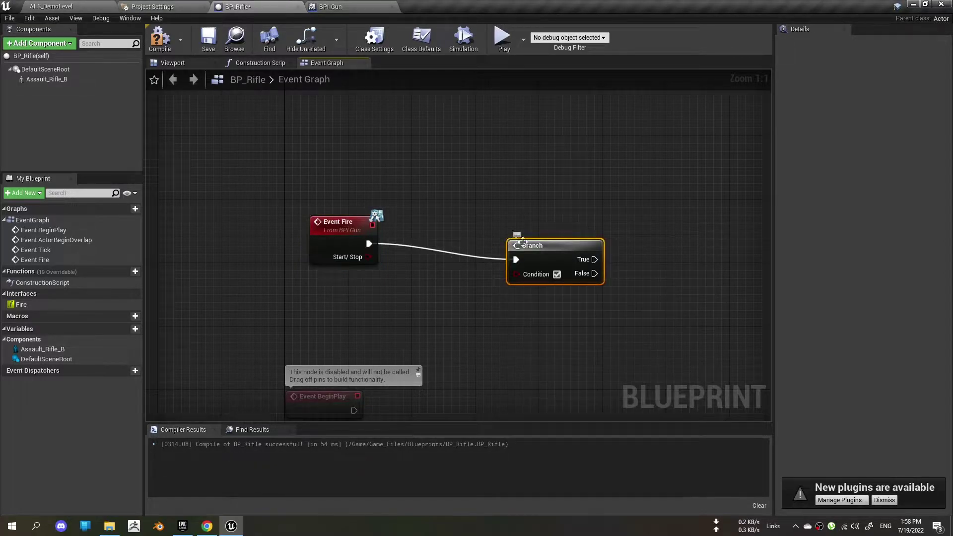
{"action": "left_click_drag", "start_coordinate": [533, 244], "coordinate": [510, 216]}
{"action": "right_click_drag", "start_coordinate": [510, 217], "coordinate": [467, 214]}
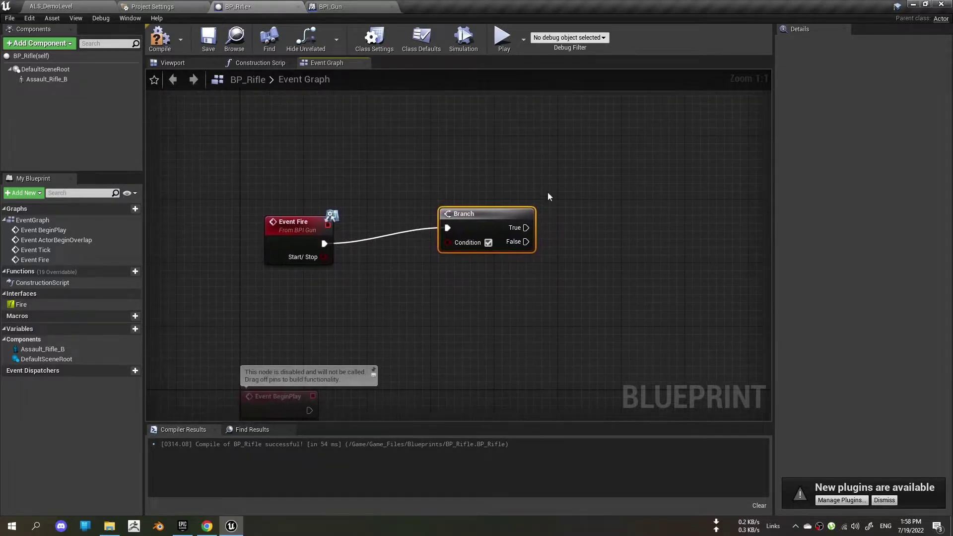
{"action": "left_click_drag", "start_coordinate": [468, 214], "coordinate": [491, 222]}
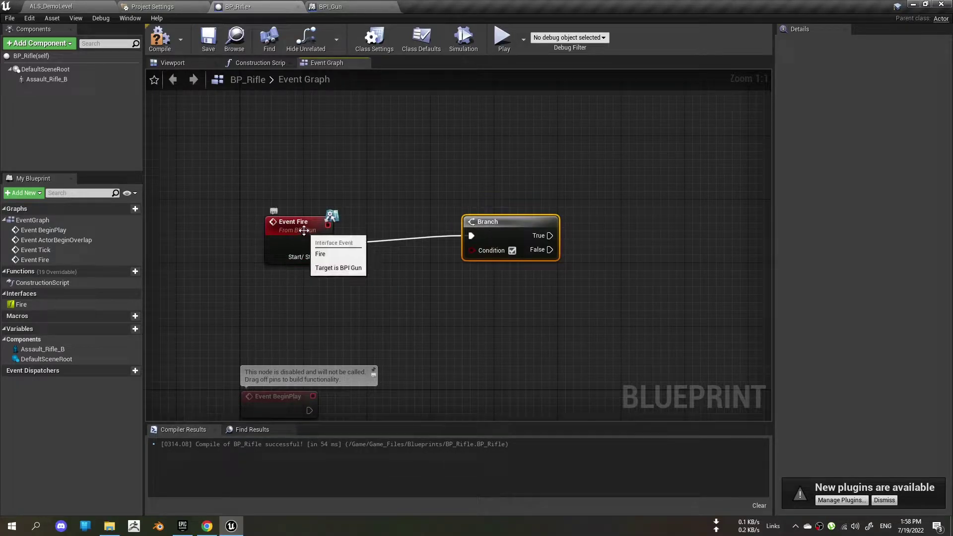
{"action": "mouse_move", "coordinate": [318, 246]}
{"action": "left_mouse_down"}
{"action": "mouse_move", "coordinate": [302, 230]}
{"action": "mouse_move", "coordinate": [487, 253]}
{"action": "mouse_move", "coordinate": [333, 287]}
{"action": "left_mouse_up"}
Step: Promote the Start/Stop pin to a new Boolean variable named Firing
{"action": "key", "text": "Escape"}
{"action": "right_click", "coordinate": [308, 242]}
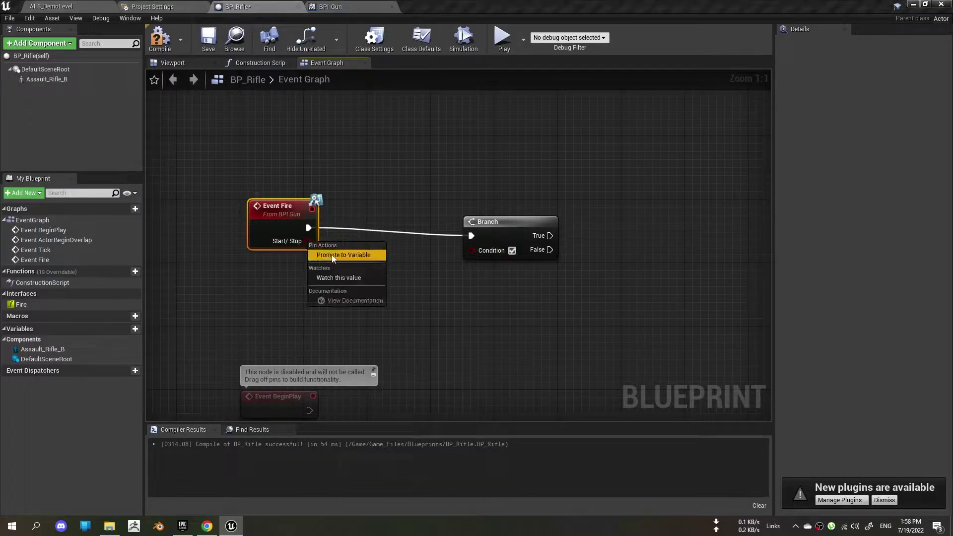
{"action": "left_click", "coordinate": [350, 255]}
{"action": "type", "text": "Firing"}
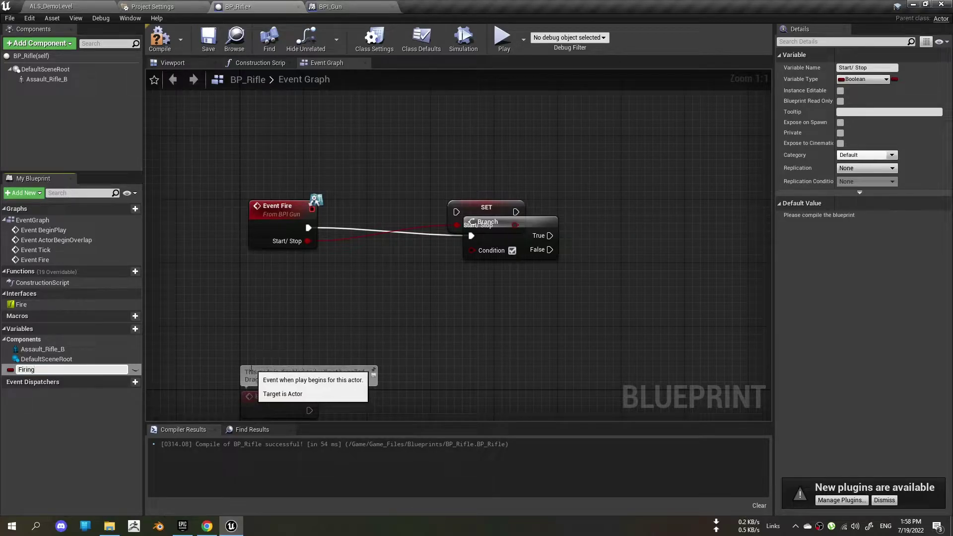
{"action": "key", "text": "Return"}
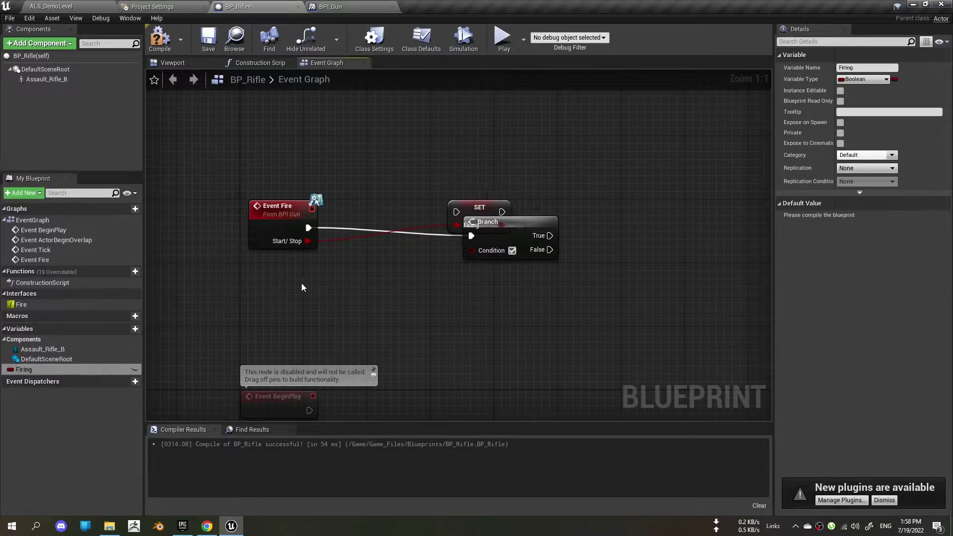
{"action": "left_click_drag", "start_coordinate": [452, 226], "coordinate": [361, 284]}
Step: Connect Event Fire's execution to the SET Firing node ahead of the Branch
{"action": "double_click", "coordinate": [281, 208]}
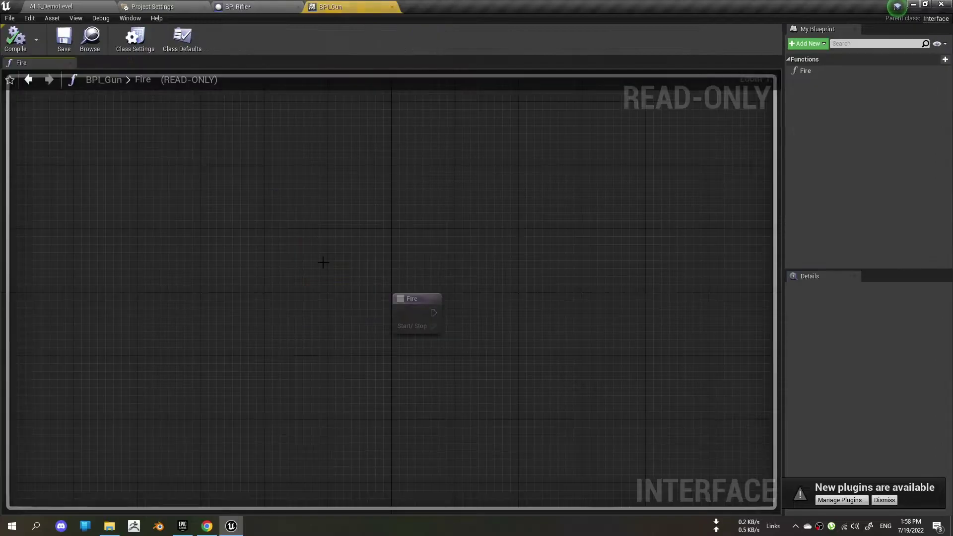
{"action": "left_click", "coordinate": [271, 9]}
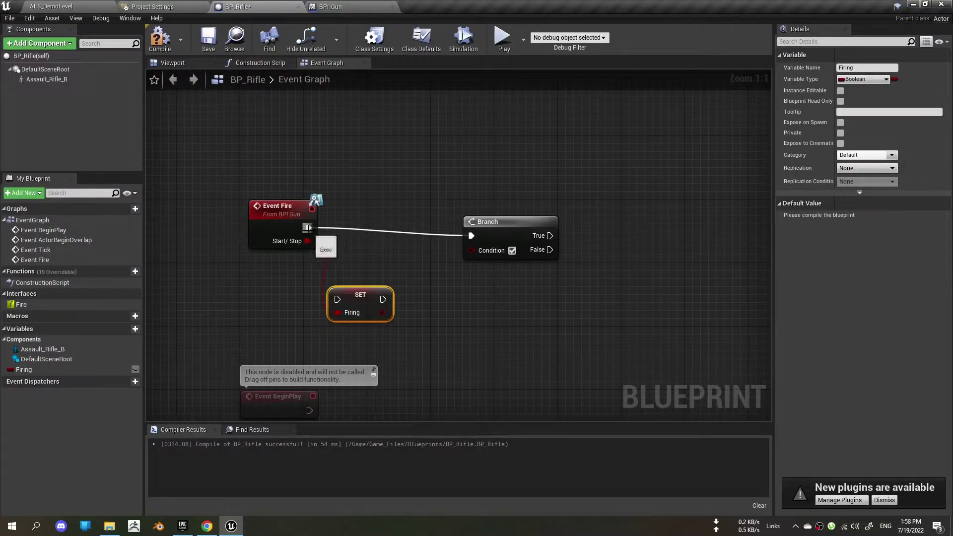
{"action": "mouse_move", "coordinate": [307, 228]}
{"action": "left_mouse_down"}
{"action": "mouse_move", "coordinate": [328, 303]}
{"action": "mouse_move", "coordinate": [471, 236]}
{"action": "mouse_move", "coordinate": [389, 313]}
{"action": "mouse_move", "coordinate": [404, 234]}
{"action": "left_mouse_up"}
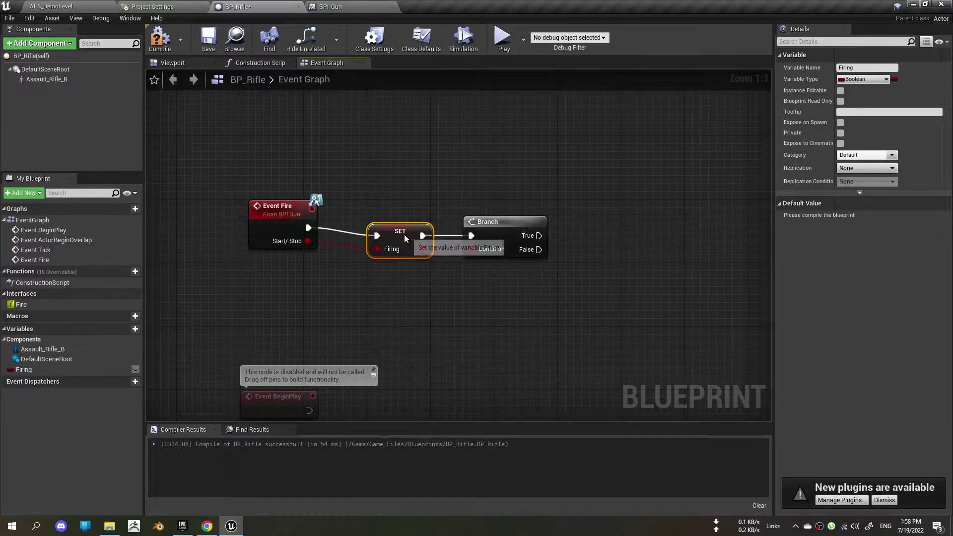
{"action": "left_click", "coordinate": [491, 222]}
{"action": "scroll", "coordinate": [409, 230], "scroll_direction": "down", "scroll_amount": 4}
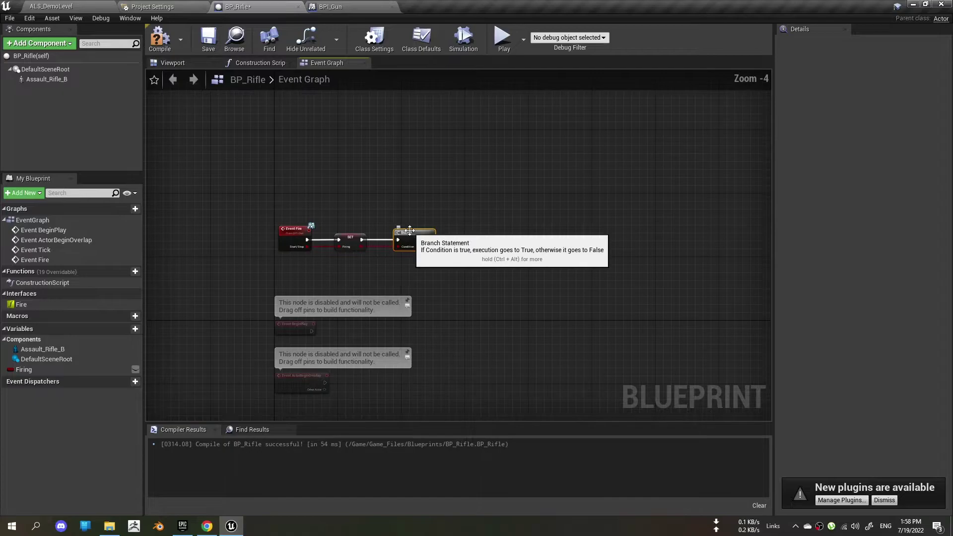
{"action": "scroll", "coordinate": [409, 230], "scroll_direction": "up", "scroll_amount": 4}
{"action": "right_click_drag", "start_coordinate": [397, 216], "coordinate": [364, 213]}
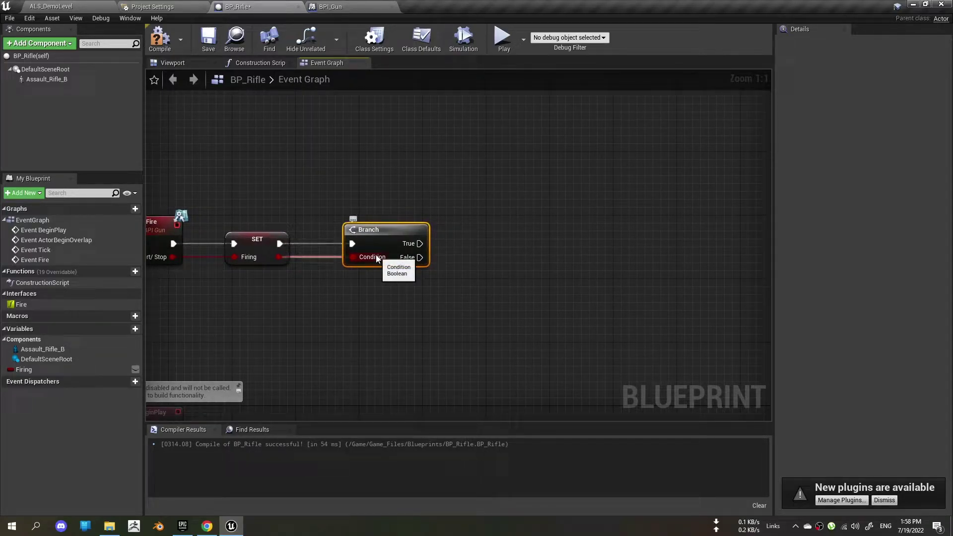
{"action": "mouse_move", "coordinate": [401, 191]}
{"action": "right_mouse_down"}
{"action": "mouse_move", "coordinate": [459, 197]}
{"action": "mouse_move", "coordinate": [358, 163]}
{"action": "right_mouse_up"}
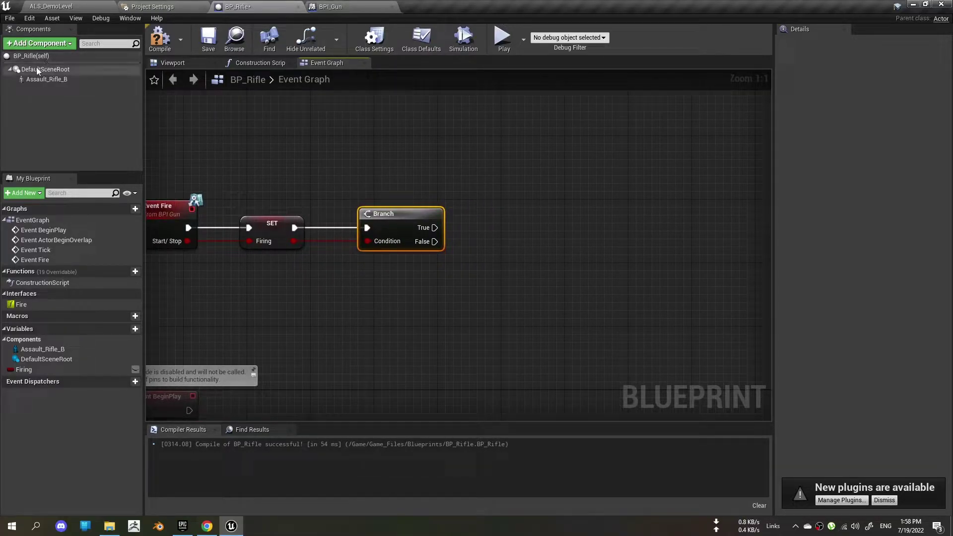
Step: Drag P_AssaultRifle_MuzzleFlash from Game_Files > Assets > MilitaryWeapDark > FX onto Assault_Rifle_B in BP_Rifle
{"action": "left_click", "coordinate": [170, 64]}
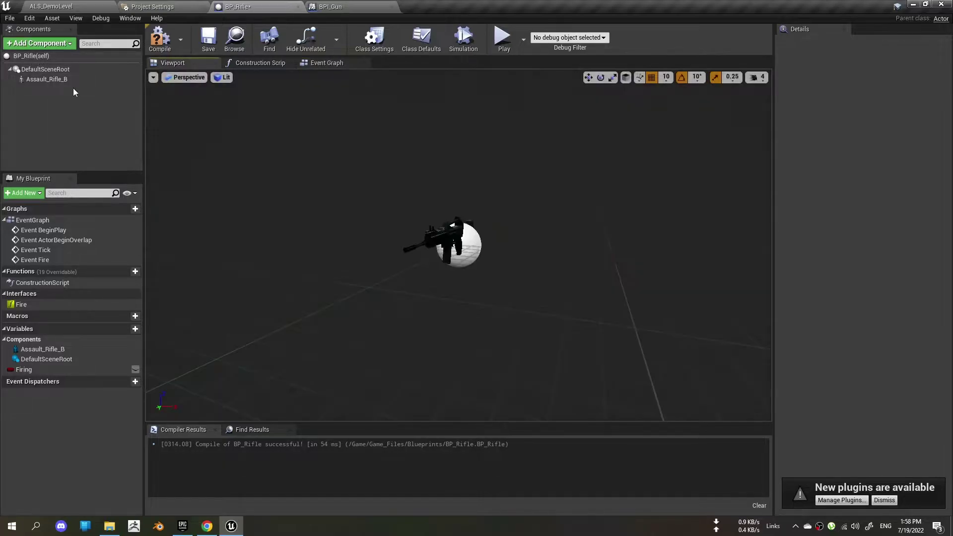
{"action": "left_click", "coordinate": [46, 79]}
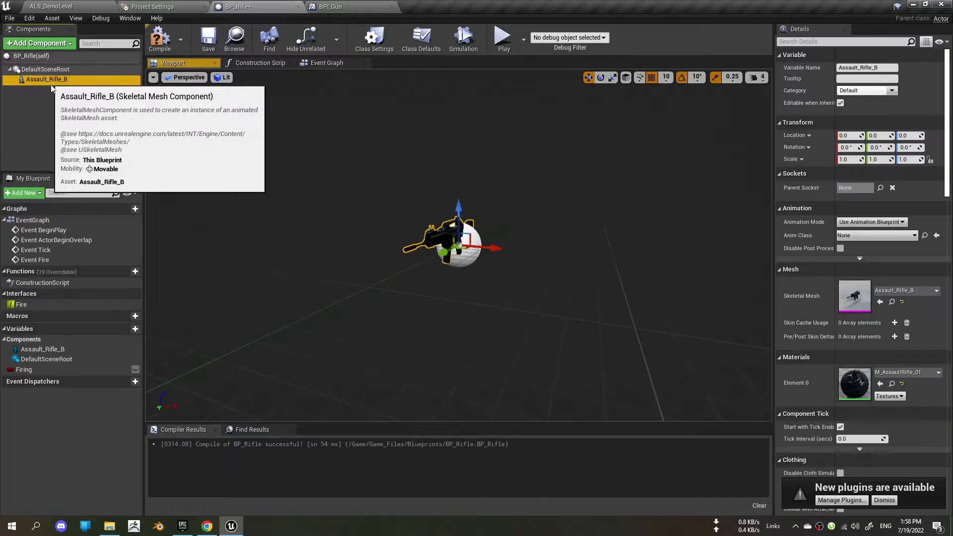
{"action": "left_click", "coordinate": [97, 5]}
{"action": "left_click", "coordinate": [166, 376]}
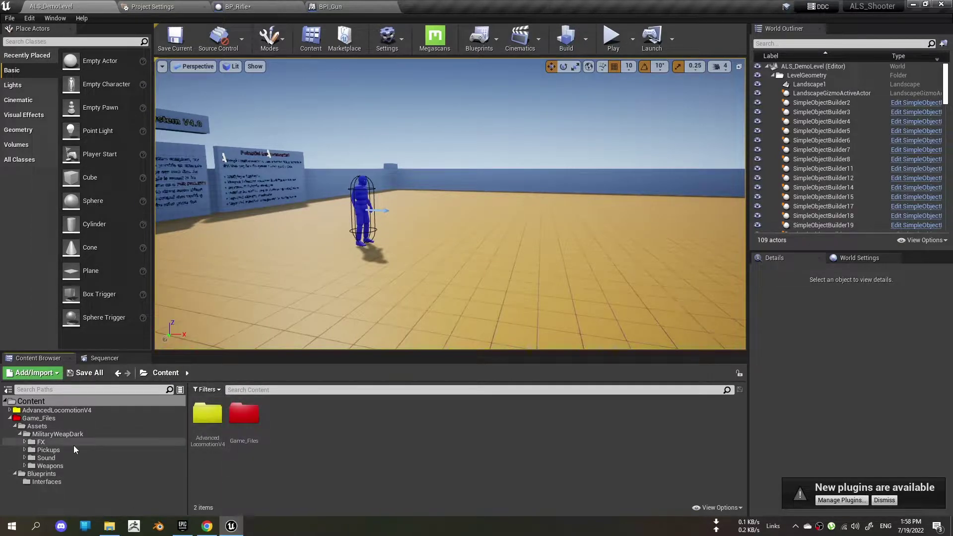
{"action": "double_click", "coordinate": [244, 413]}
{"action": "double_click", "coordinate": [207, 416]}
{"action": "double_click", "coordinate": [211, 433]}
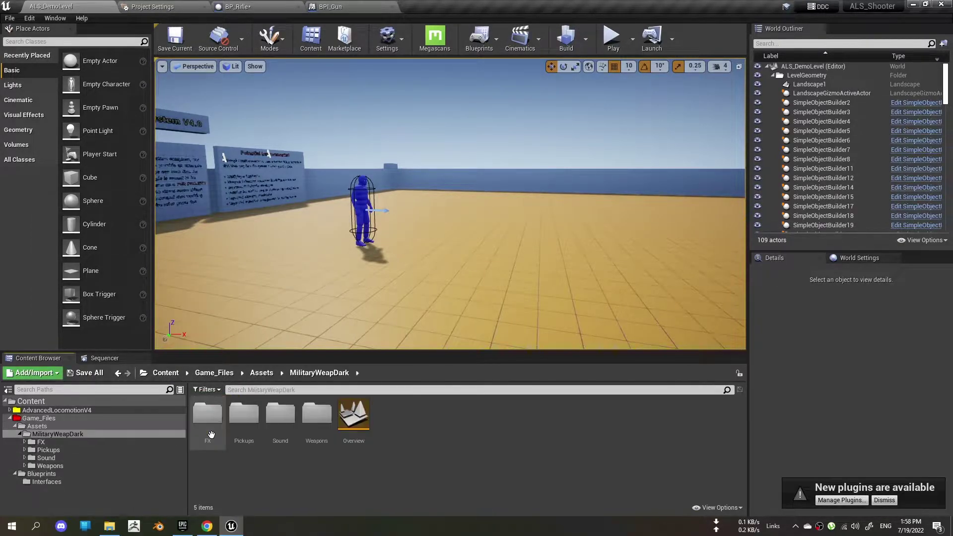
{"action": "double_click", "coordinate": [199, 434]}
{"action": "left_click", "coordinate": [368, 439]}
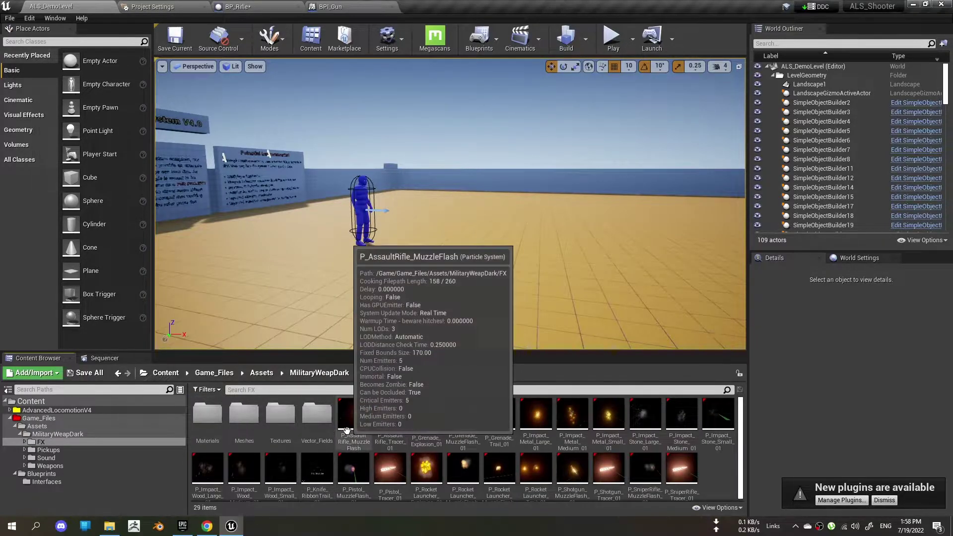
{"action": "mouse_move", "coordinate": [370, 441]}
{"action": "left_mouse_down"}
{"action": "mouse_move", "coordinate": [241, 6]}
{"action": "mouse_move", "coordinate": [44, 82]}
{"action": "left_mouse_up"}
{"action": "left_click", "coordinate": [330, 199]}
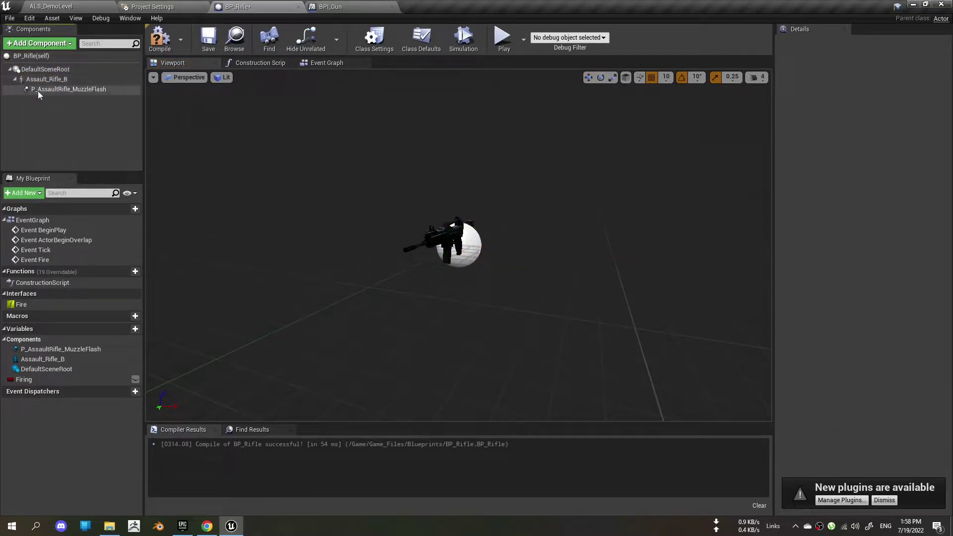
Step: Set the muzzle flash component's parent socket to MuzzleFlash
{"action": "left_click", "coordinate": [59, 89]}
{"action": "key", "text": "f"}
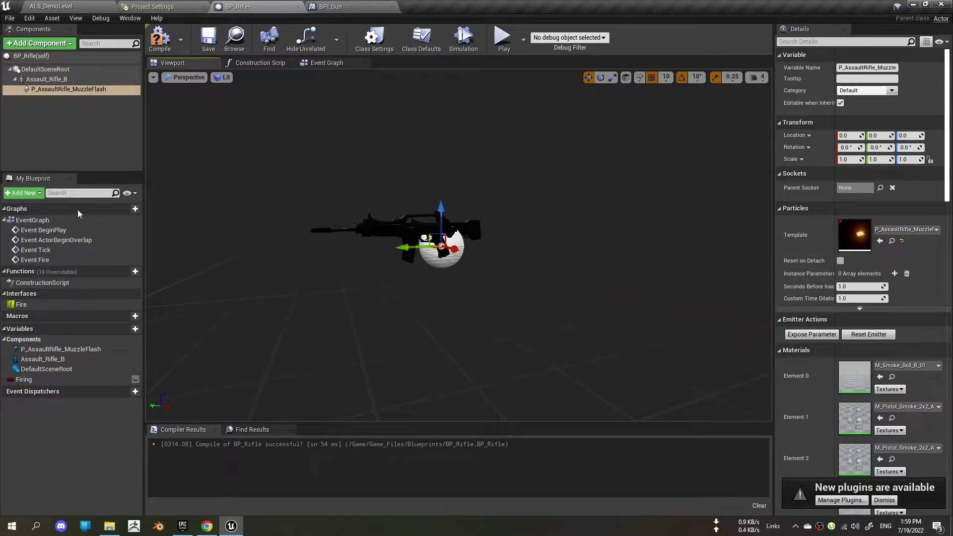
{"action": "left_click", "coordinate": [44, 100]}
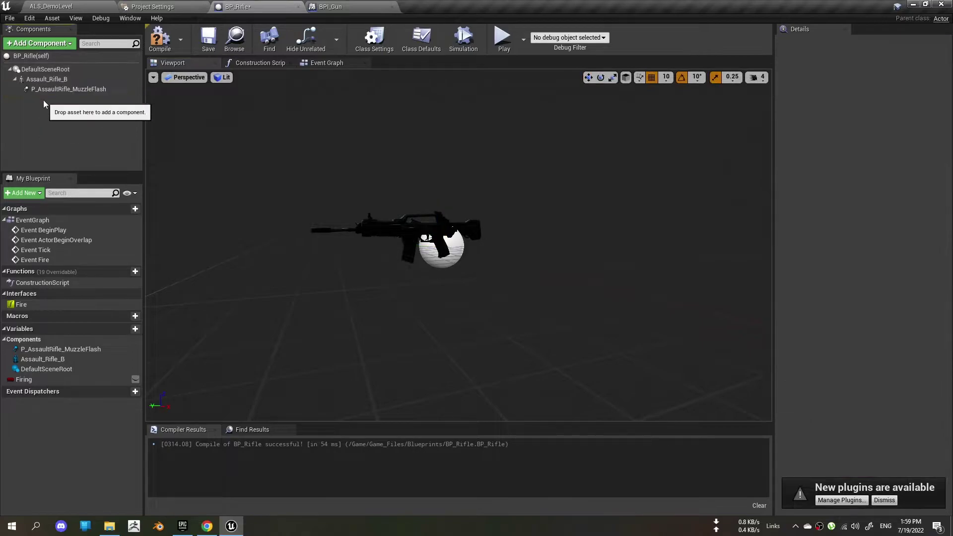
{"action": "left_click", "coordinate": [45, 89]}
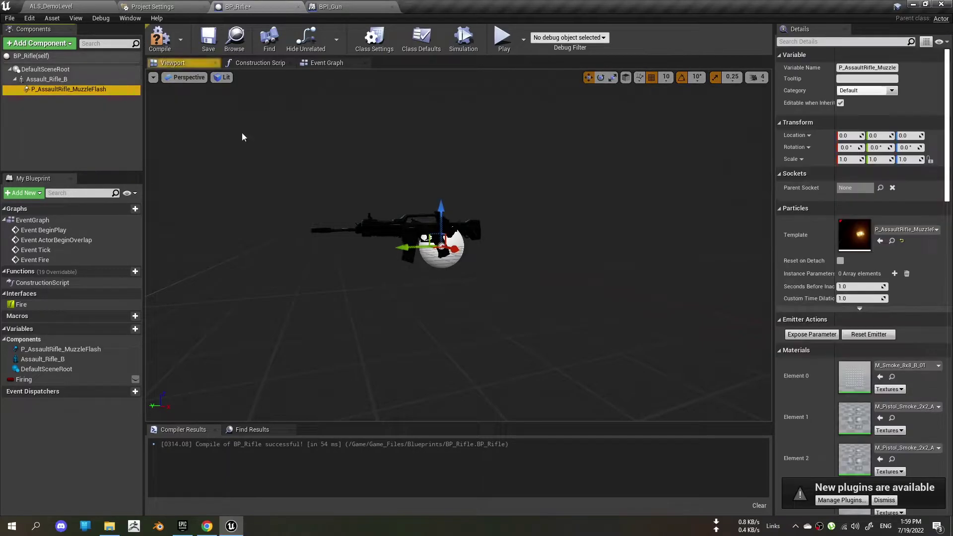
{"action": "left_click", "coordinate": [880, 189]}
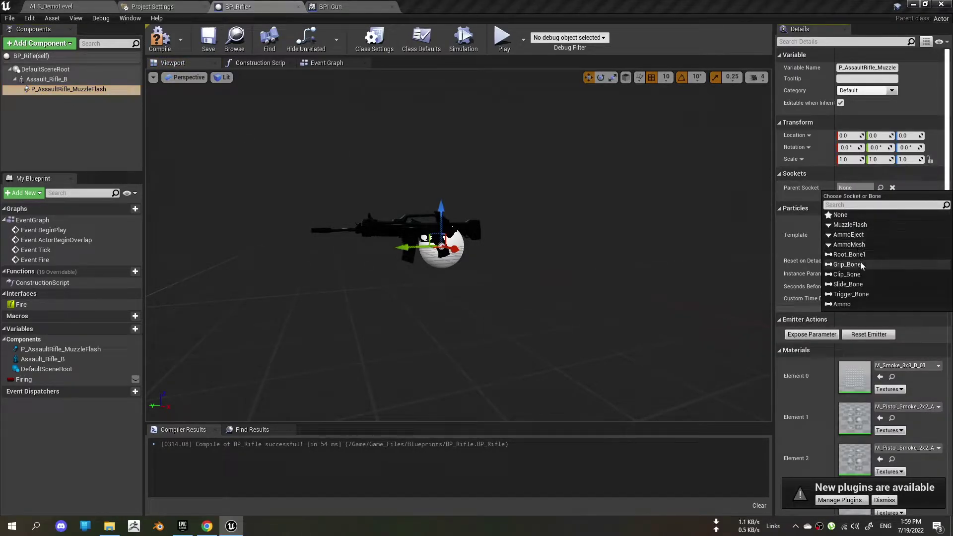
{"action": "left_click", "coordinate": [848, 225]}
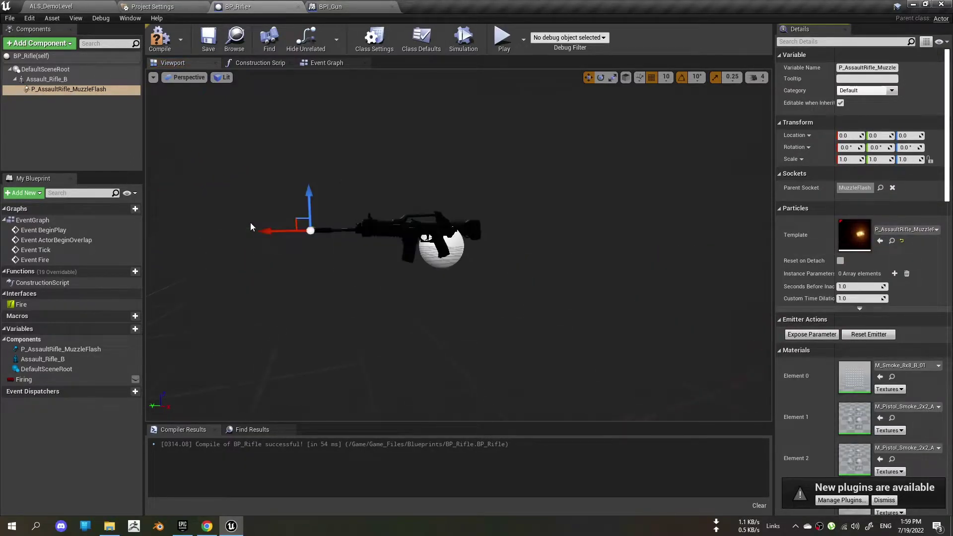
Step: Orbit and zoom the preview to check the muzzle flash at the barrel tip
{"action": "mouse_move", "coordinate": [251, 223]}
{"action": "right_mouse_down"}
{"action": "mouse_move", "coordinate": [298, 233]}
{"action": "mouse_move", "coordinate": [298, 263]}
{"action": "mouse_move", "coordinate": [638, 218]}
{"action": "right_mouse_up"}
{"action": "scroll", "coordinate": [808, 196], "scroll_direction": "down", "scroll_amount": 2}
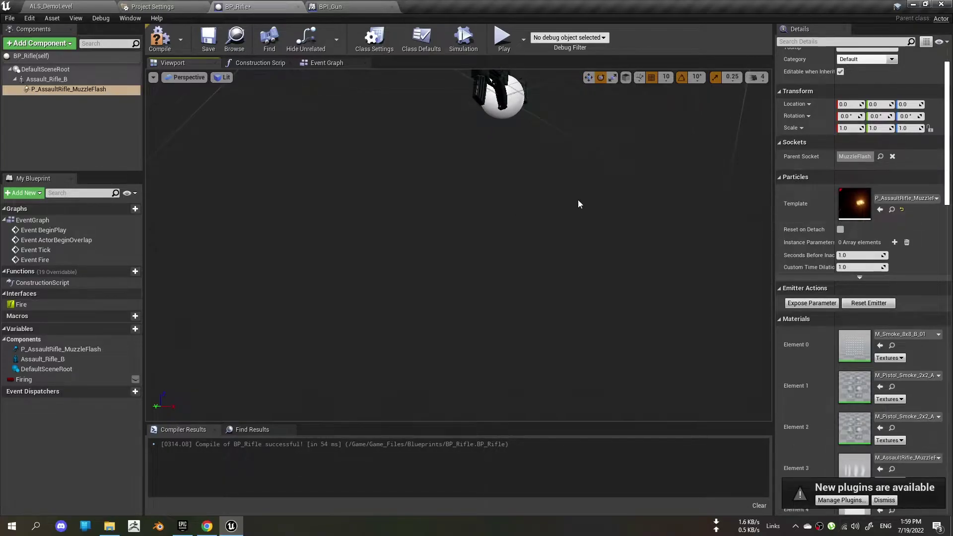
{"action": "mouse_move", "coordinate": [578, 199]}
{"action": "right_mouse_down"}
{"action": "mouse_move", "coordinate": [578, 189]}
{"action": "mouse_move", "coordinate": [727, 304]}
{"action": "right_mouse_up"}
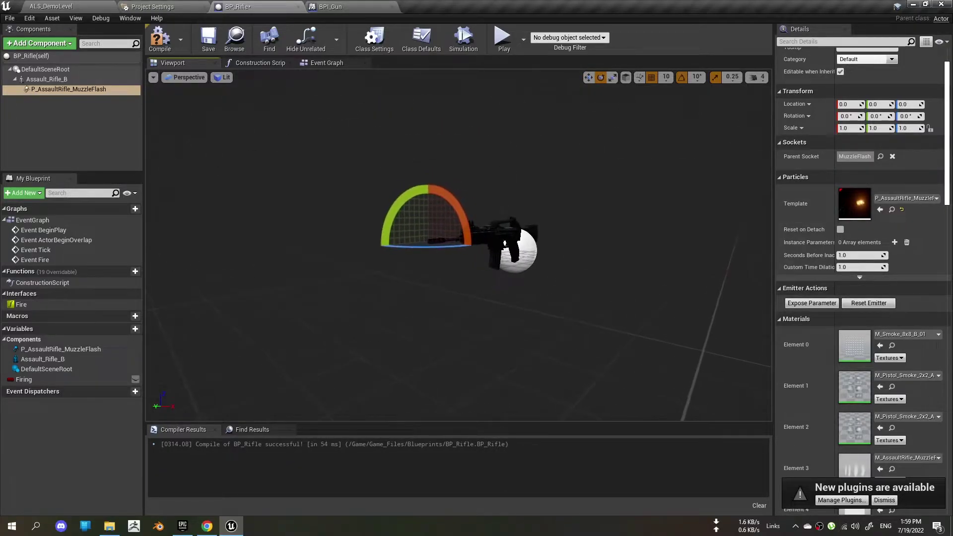
{"action": "scroll", "coordinate": [845, 288], "scroll_direction": "down", "scroll_amount": 2}
{"action": "scroll", "coordinate": [844, 288], "scroll_direction": "down", "scroll_amount": 8}
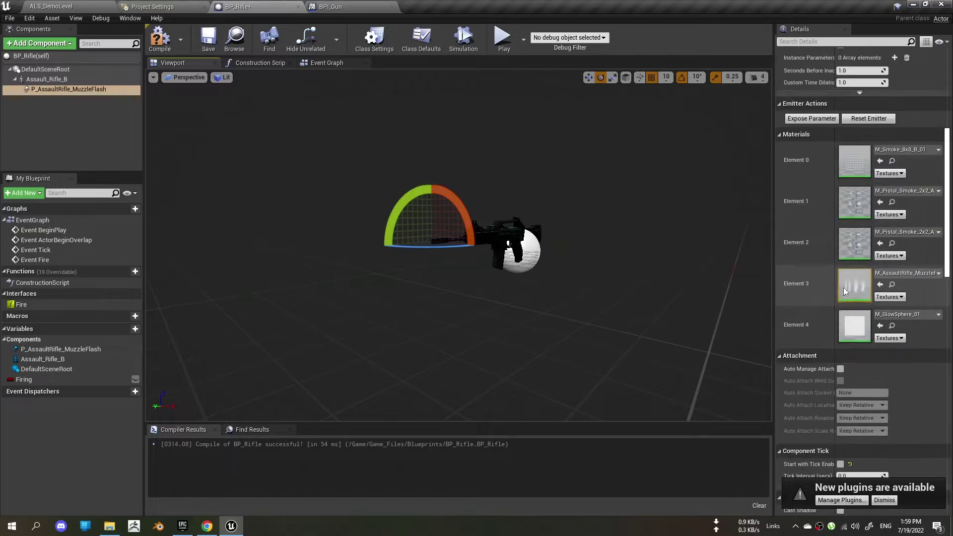
{"action": "scroll", "coordinate": [844, 287], "scroll_direction": "down", "scroll_amount": 4}
{"action": "scroll", "coordinate": [844, 287], "scroll_direction": "up", "scroll_amount": 14}
{"action": "right_click_drag", "start_coordinate": [401, 151], "coordinate": [374, 153]}
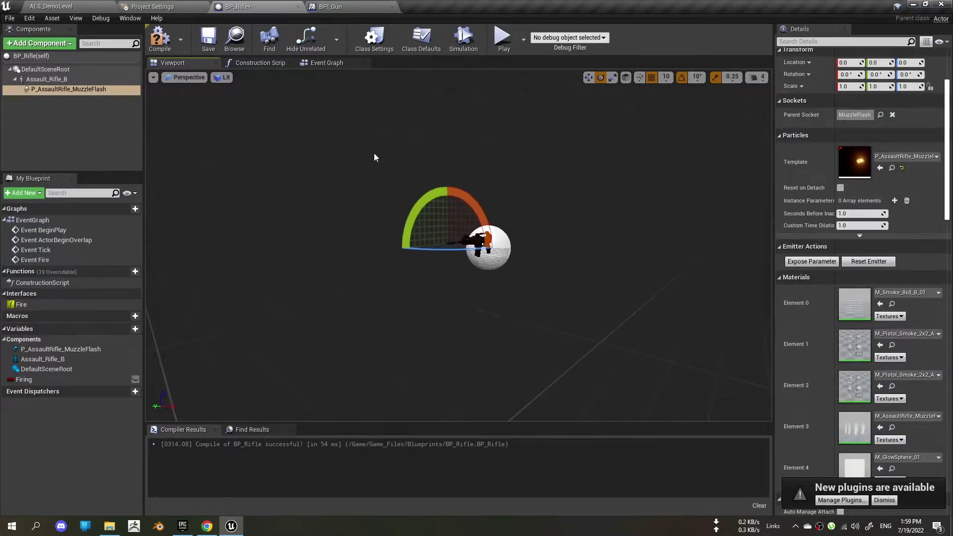
Step: Add an Activate node targeting the muzzle flash, driven by the Branch's True output
{"action": "left_click", "coordinate": [330, 7]}
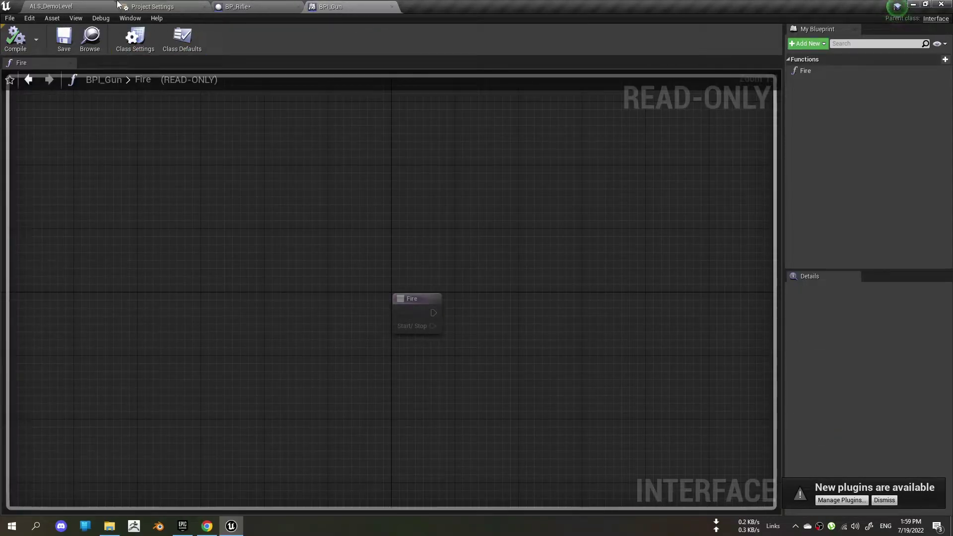
{"action": "left_click", "coordinate": [276, 10]}
{"action": "left_click", "coordinate": [327, 64]}
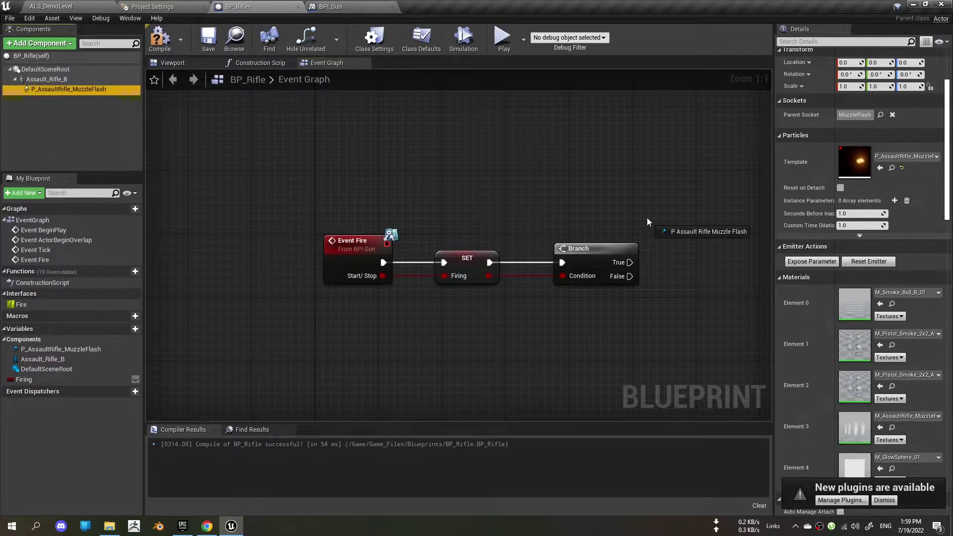
{"action": "left_click_drag", "start_coordinate": [55, 91], "coordinate": [622, 191]}
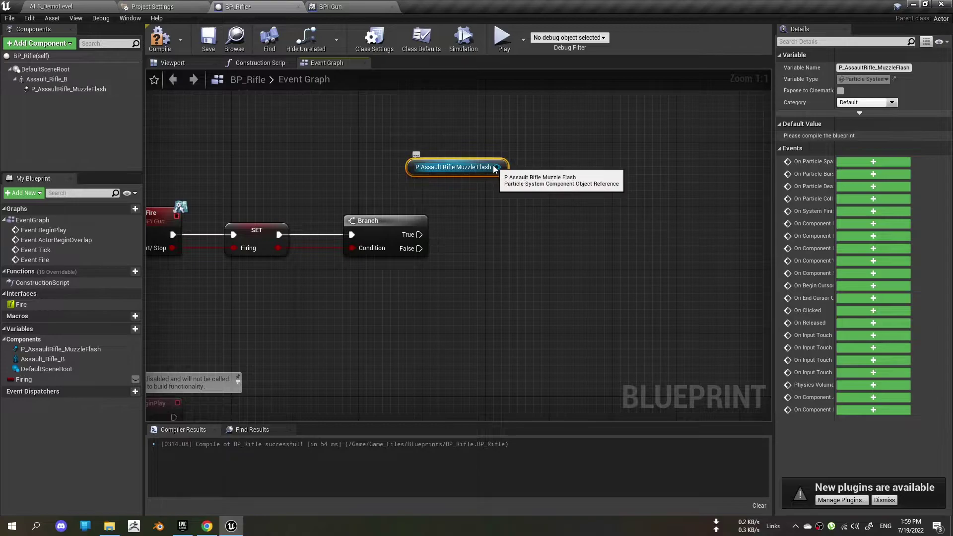
{"action": "left_click_drag", "start_coordinate": [497, 167], "coordinate": [577, 241]}
{"action": "type", "text": "acti"}
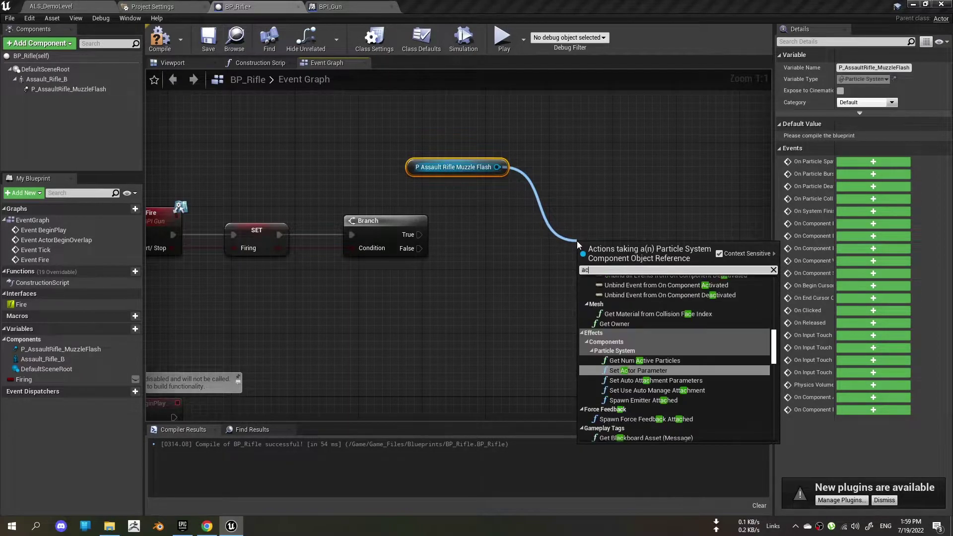
{"action": "key", "text": "Return"}
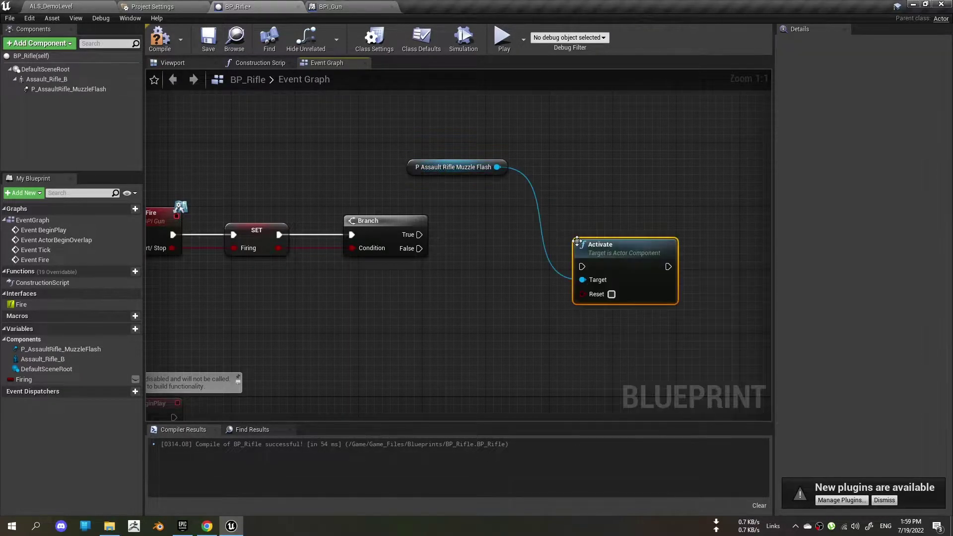
{"action": "left_click_drag", "start_coordinate": [415, 241], "coordinate": [497, 239]}
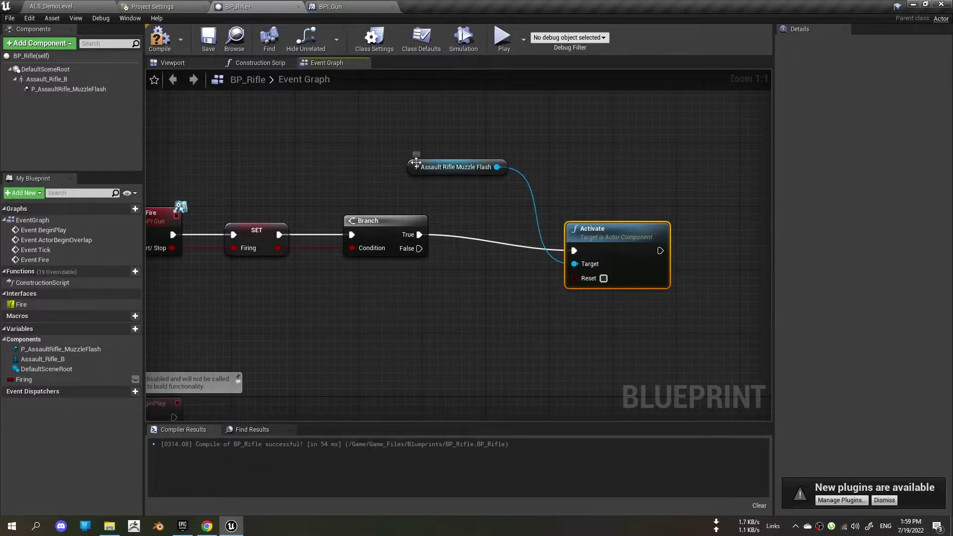
Step: Tidy the nodes and search for Play Sound at Location after Activate
{"action": "left_click_drag", "start_coordinate": [416, 163], "coordinate": [424, 337]}
{"action": "scroll", "coordinate": [344, 297], "scroll_direction": "down", "scroll_amount": 3}
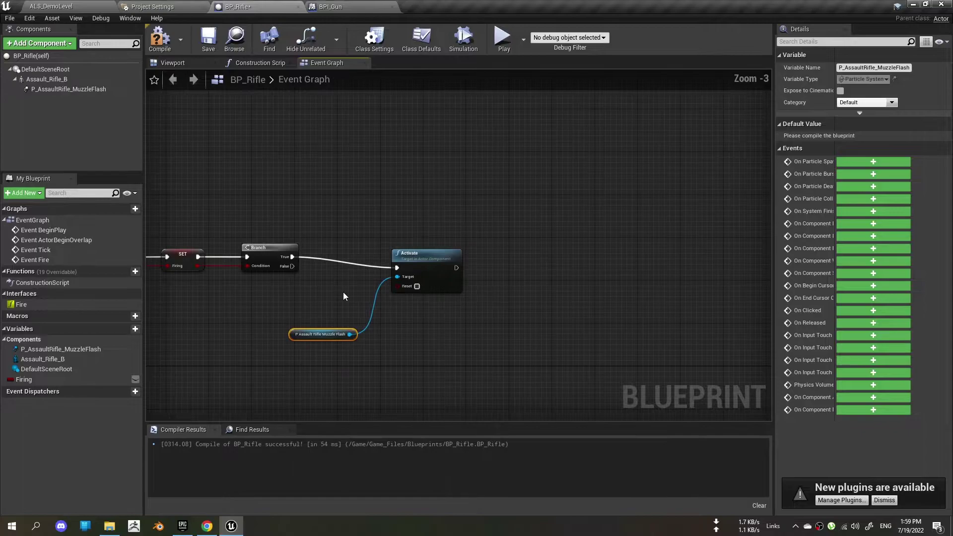
{"action": "scroll", "coordinate": [343, 297], "scroll_direction": "up", "scroll_amount": 3}
{"action": "right_click_drag", "start_coordinate": [468, 205], "coordinate": [439, 177]}
{"action": "mouse_move", "coordinate": [440, 211]}
{"action": "left_mouse_down"}
{"action": "mouse_move", "coordinate": [391, 203]}
{"action": "mouse_move", "coordinate": [570, 224]}
{"action": "left_mouse_up"}
{"action": "type", "text": "pls"}
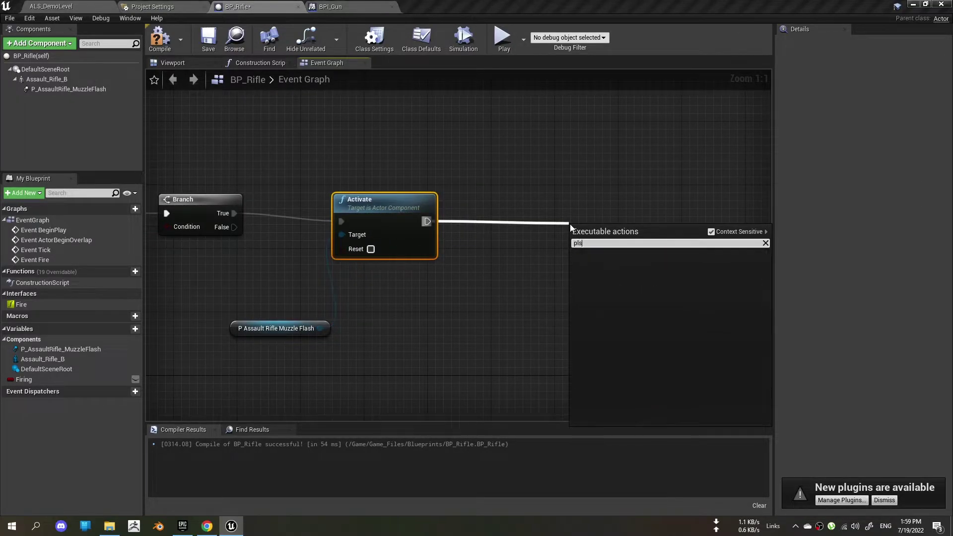
{"action": "key", "text": "BackSpace"}
{"action": "key", "text": "BackSpace"}
{"action": "type", "text": "lay "}
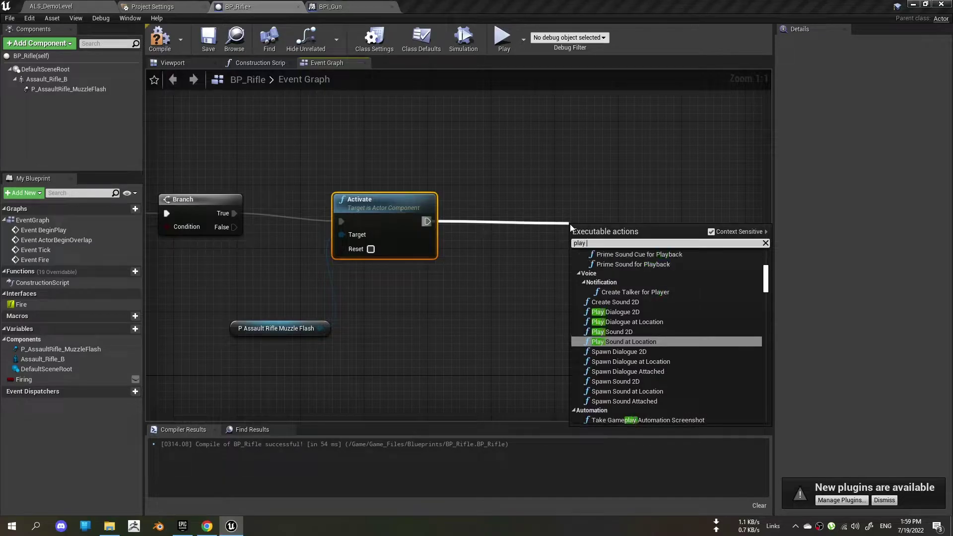
{"action": "type", "text": "sou"}
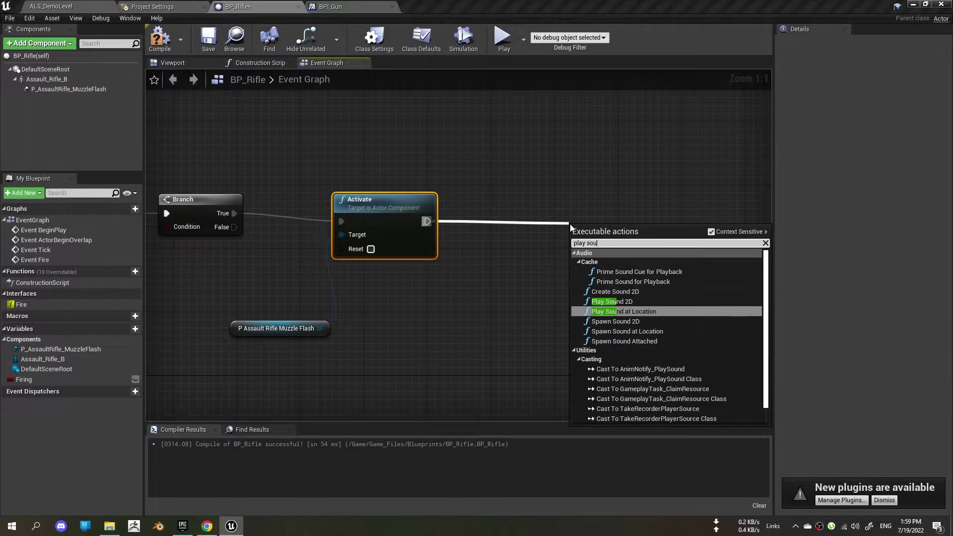
{"action": "type", "text": "nd"}
Step: Add Play Sound at Location after Activate, with its Location fed by GetActorLocation
{"action": "key", "text": "Return"}
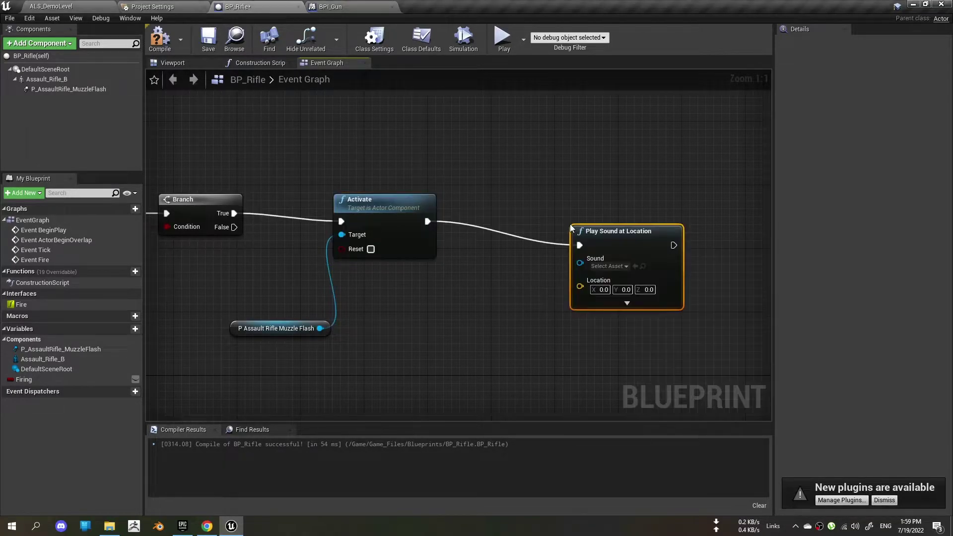
{"action": "right_click_drag", "start_coordinate": [630, 182], "coordinate": [576, 171]}
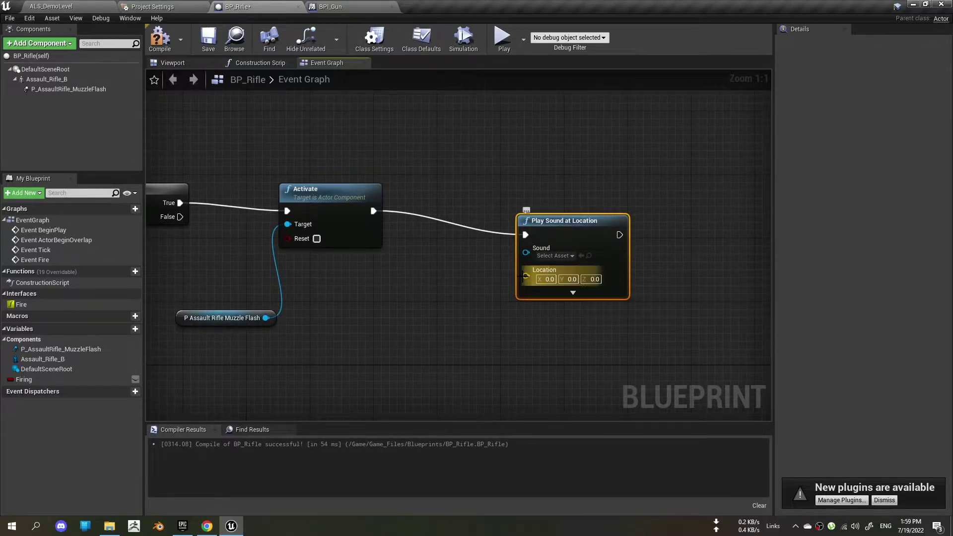
{"action": "left_click_drag", "start_coordinate": [525, 276], "coordinate": [442, 340]}
{"action": "type", "text": "ge"}
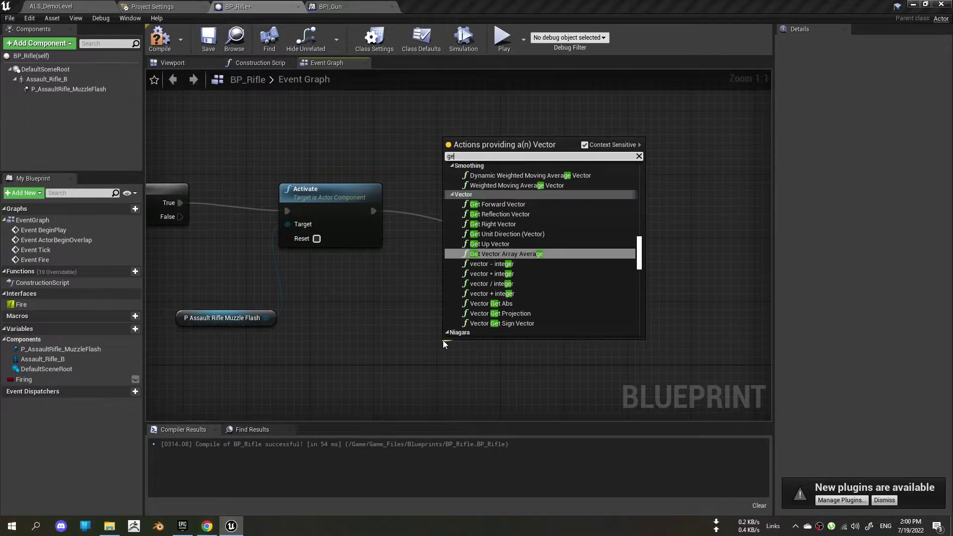
{"action": "type", "text": "t actor"}
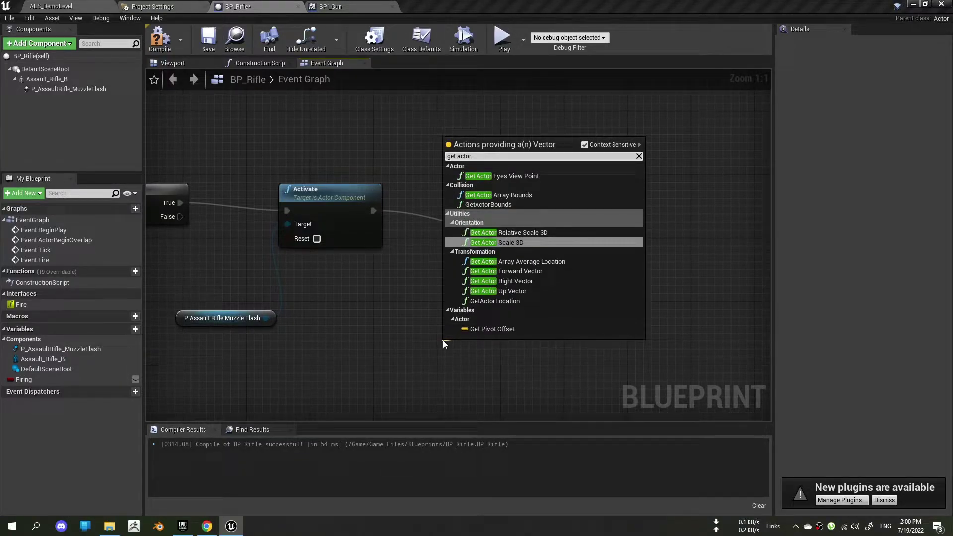
{"action": "key", "text": "Down"}
{"action": "key", "text": "Down"}
{"action": "key", "text": "Down"}
{"action": "key", "text": "Down"}
{"action": "key", "text": "Down"}
{"action": "key", "text": "Return"}
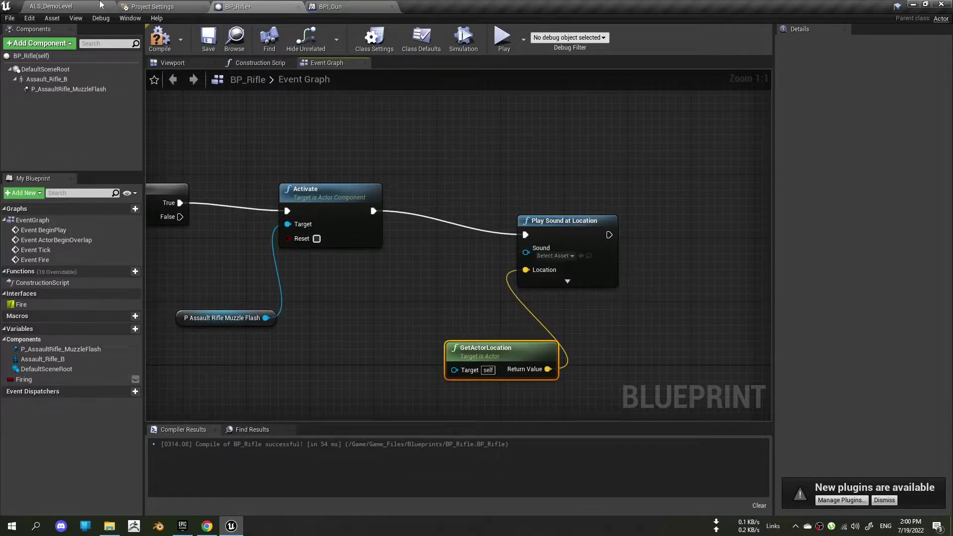
Step: Select RifleB_Fire_ST01 in MilitaryWeapDark > Sound > Rifle > Wavs, then return to BP_Rifle
{"action": "left_click", "coordinate": [62, 6]}
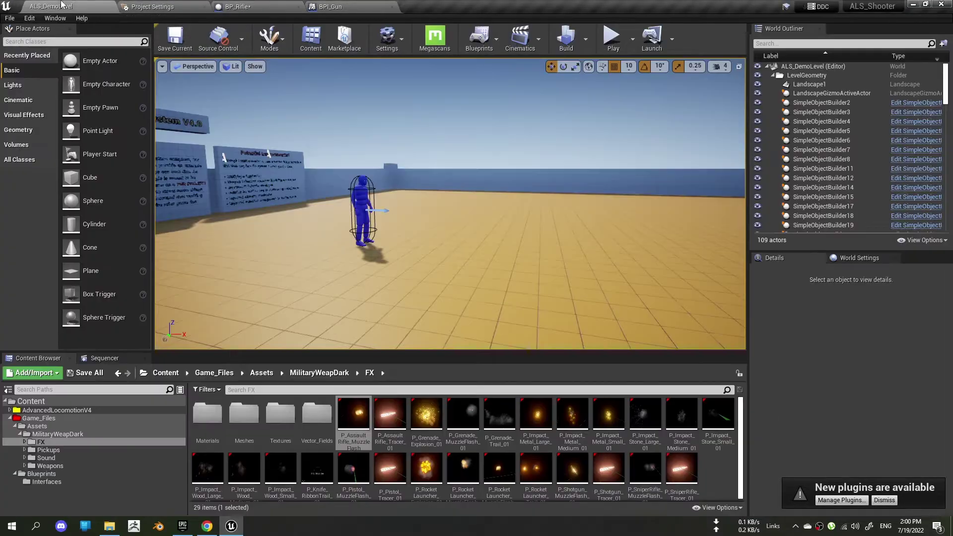
{"action": "left_click", "coordinate": [319, 373]}
{"action": "double_click", "coordinate": [281, 414]}
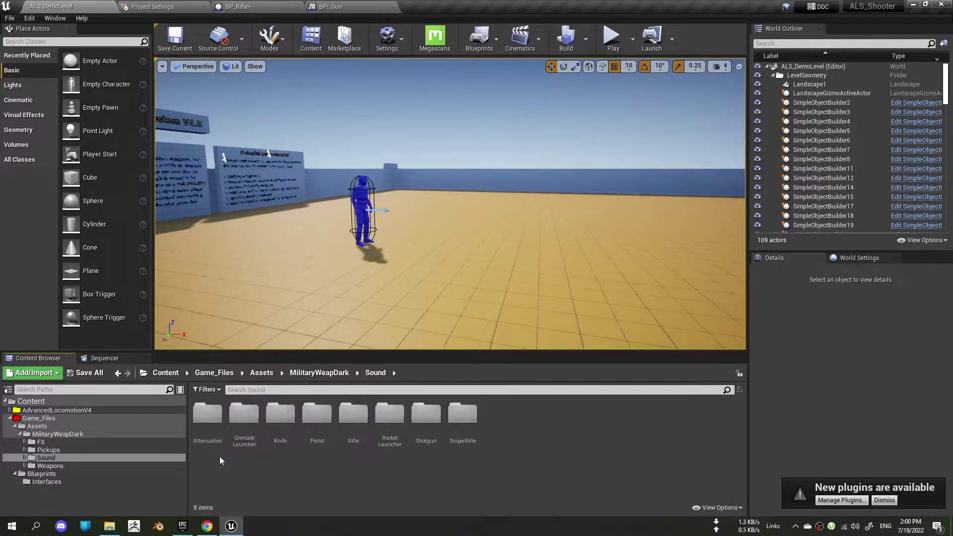
{"action": "double_click", "coordinate": [353, 414]}
{"action": "double_click", "coordinate": [208, 415]}
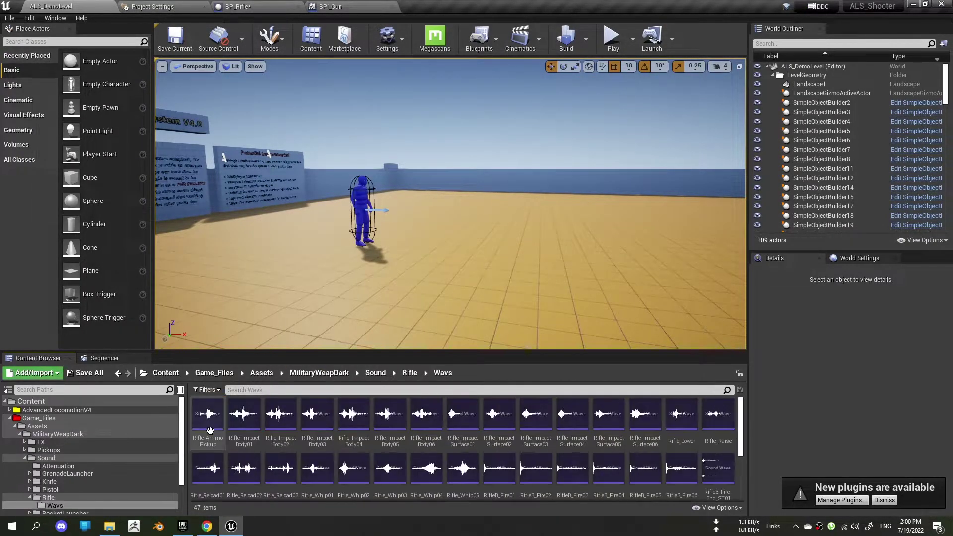
{"action": "scroll", "coordinate": [288, 464], "scroll_direction": "down", "scroll_amount": 1}
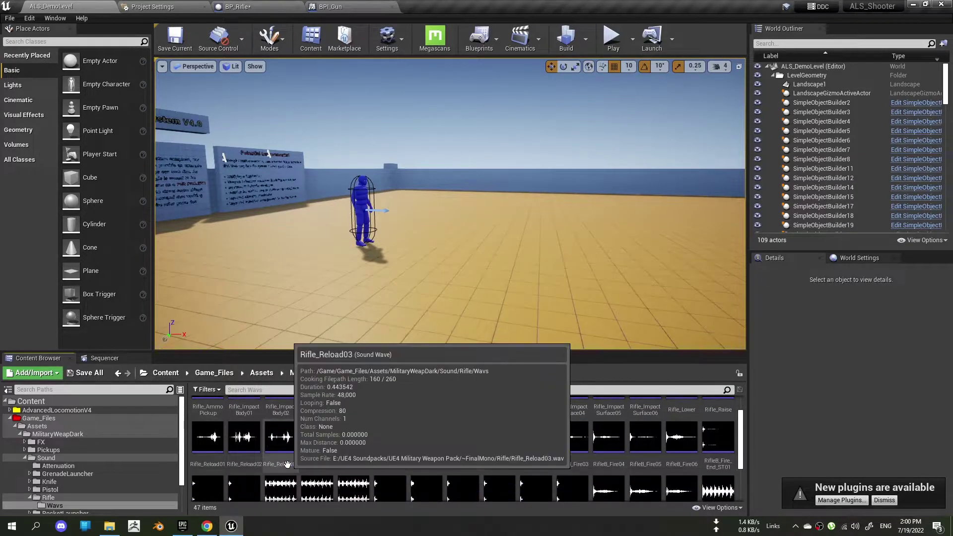
{"action": "scroll", "coordinate": [378, 456], "scroll_direction": "down", "scroll_amount": 1}
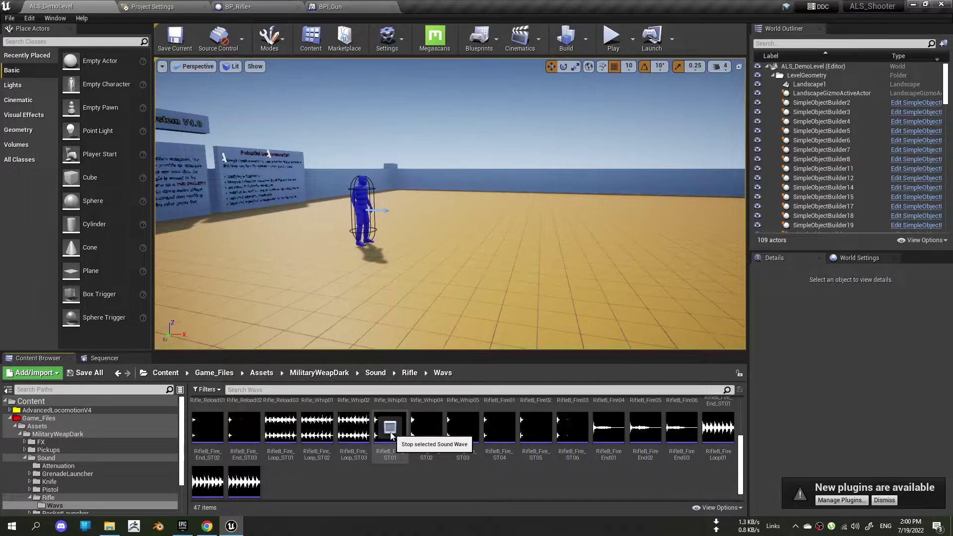
{"action": "left_click", "coordinate": [390, 434]}
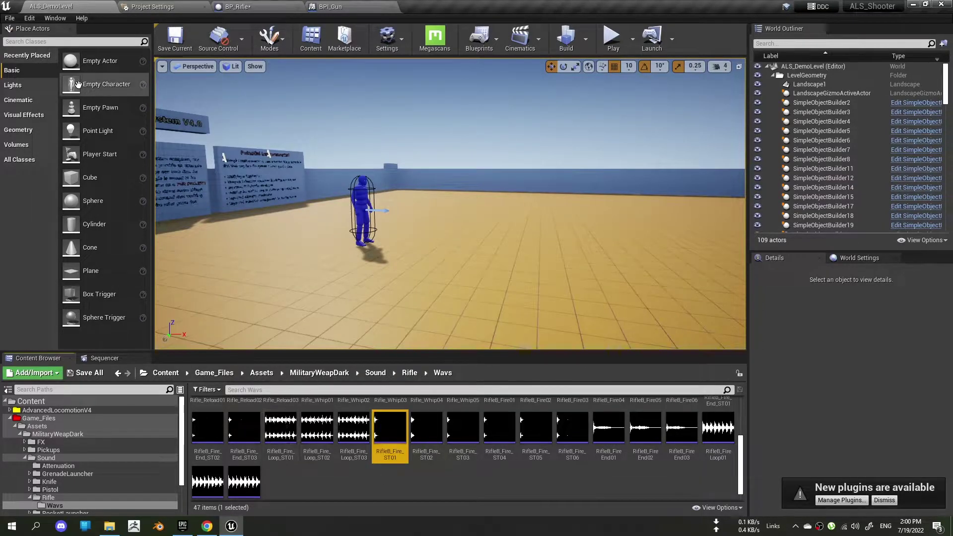
{"action": "left_click", "coordinate": [269, 4]}
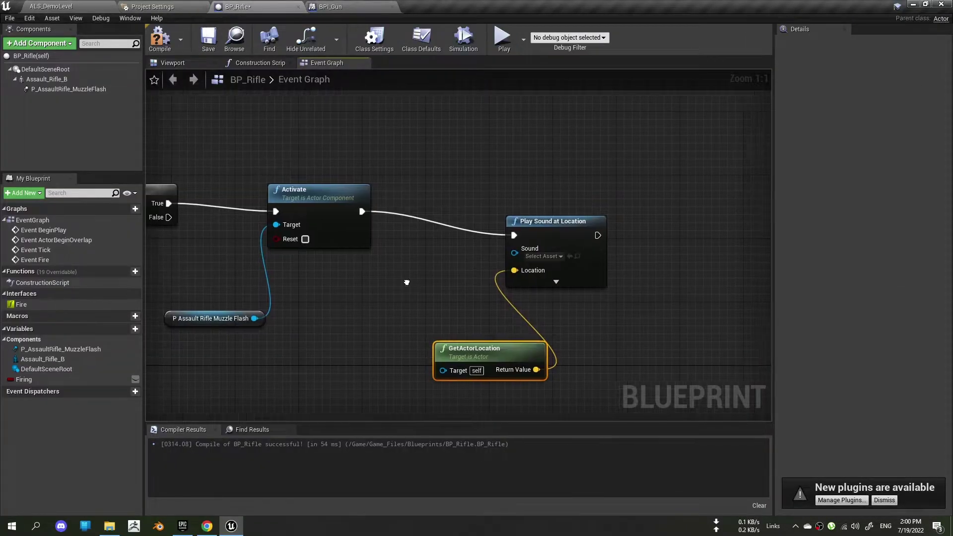
Step: Assign RifleB_Fire_ST01 to Play Sound at Location and place the node beside Activate
{"action": "right_click_drag", "start_coordinate": [567, 239], "coordinate": [493, 251]}
{"action": "left_click", "coordinate": [507, 267]}
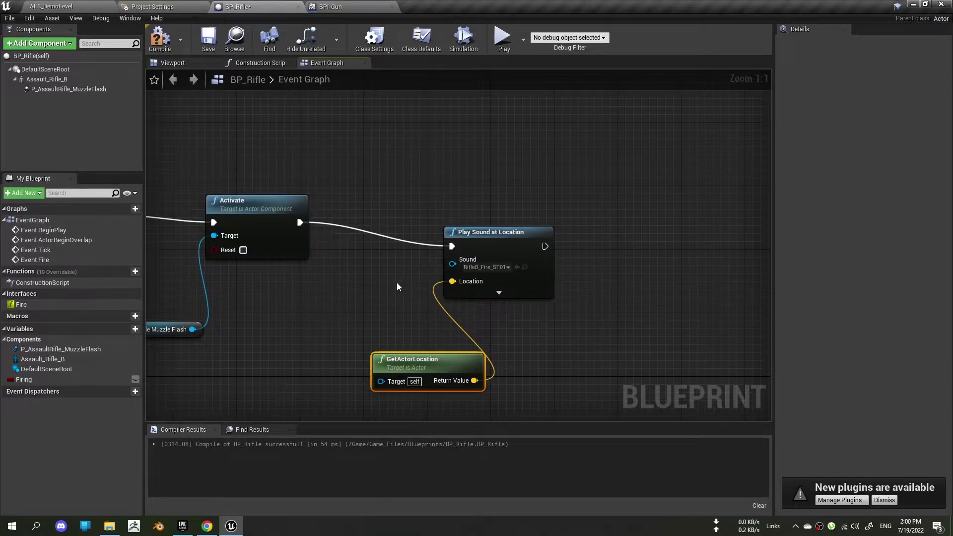
{"action": "right_click_drag", "start_coordinate": [397, 282], "coordinate": [342, 300]}
{"action": "left_click_drag", "start_coordinate": [436, 259], "coordinate": [420, 243]}
{"action": "right_click_drag", "start_coordinate": [420, 243], "coordinate": [560, 248]}
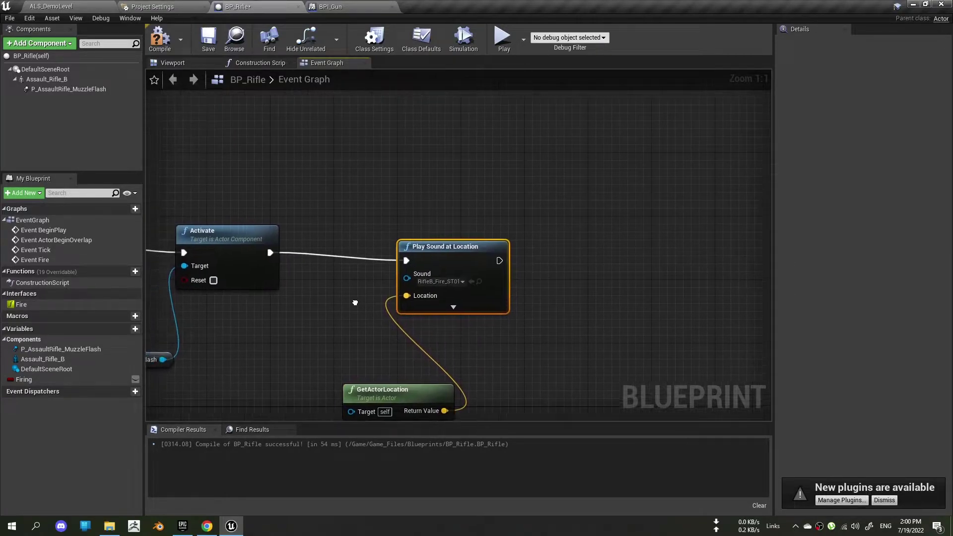
{"action": "scroll", "coordinate": [470, 302], "scroll_direction": "down", "scroll_amount": 3}
{"action": "scroll", "coordinate": [470, 302], "scroll_direction": "up", "scroll_amount": 3}
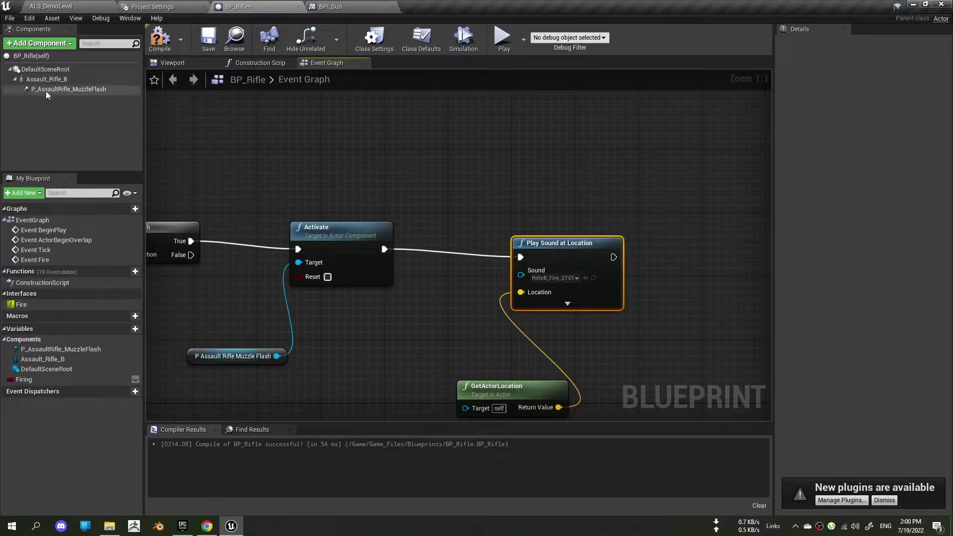
Step: Turn off Auto Activate on the P_AssaultRifle_MuzzleFlash component
{"action": "left_click", "coordinate": [175, 65]}
{"action": "left_click", "coordinate": [93, 92]}
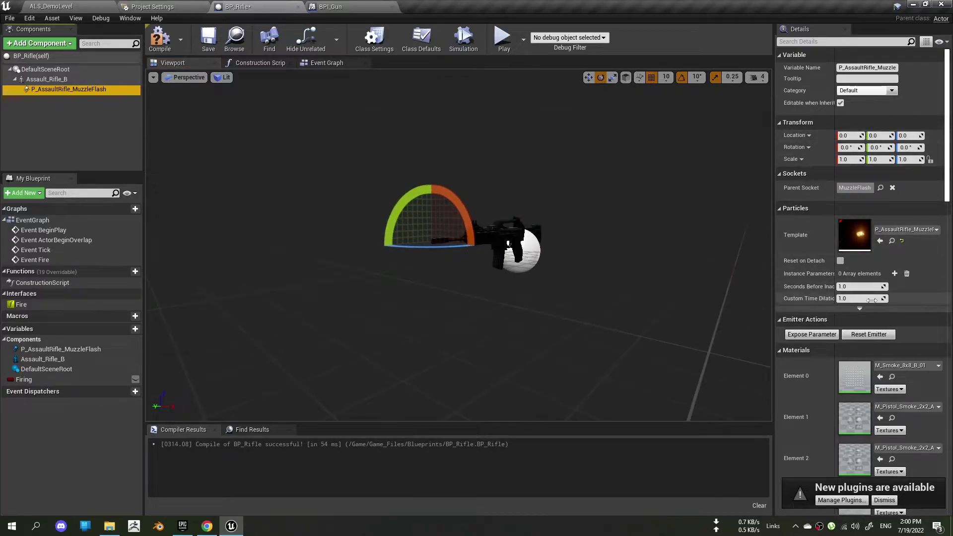
{"action": "scroll", "coordinate": [877, 385], "scroll_direction": "down", "scroll_amount": 5}
{"action": "scroll", "coordinate": [876, 386], "scroll_direction": "down", "scroll_amount": 2}
{"action": "scroll", "coordinate": [877, 386], "scroll_direction": "down", "scroll_amount": 2}
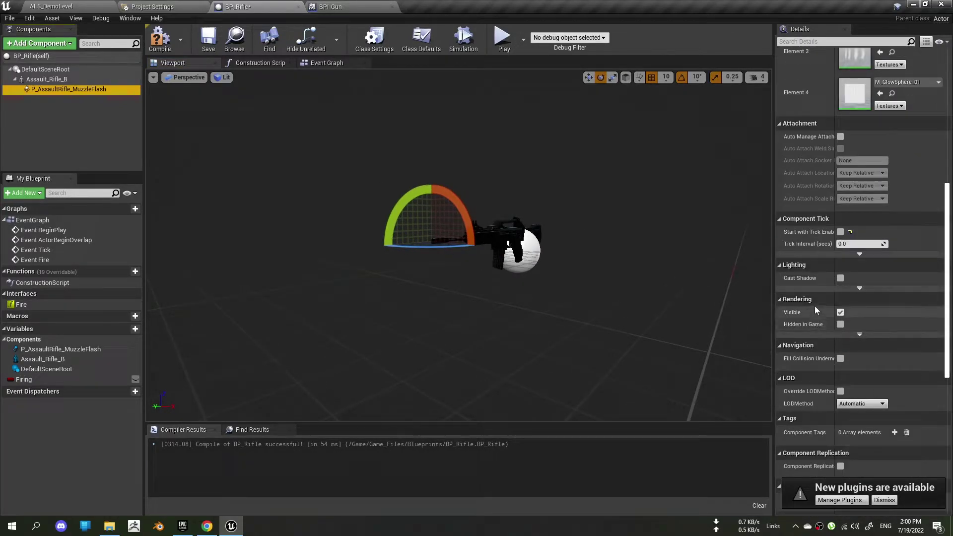
{"action": "scroll", "coordinate": [825, 302], "scroll_direction": "down", "scroll_amount": 2}
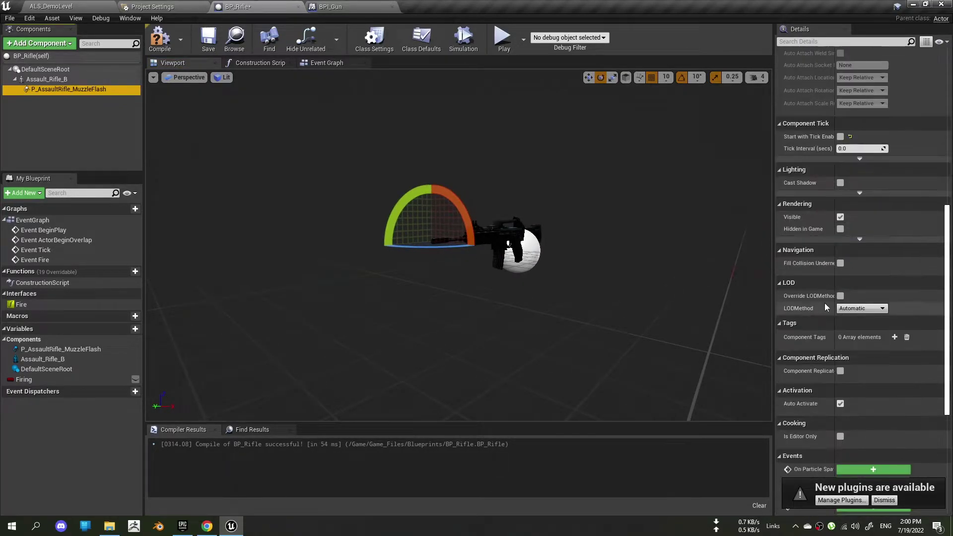
{"action": "left_click", "coordinate": [841, 404]}
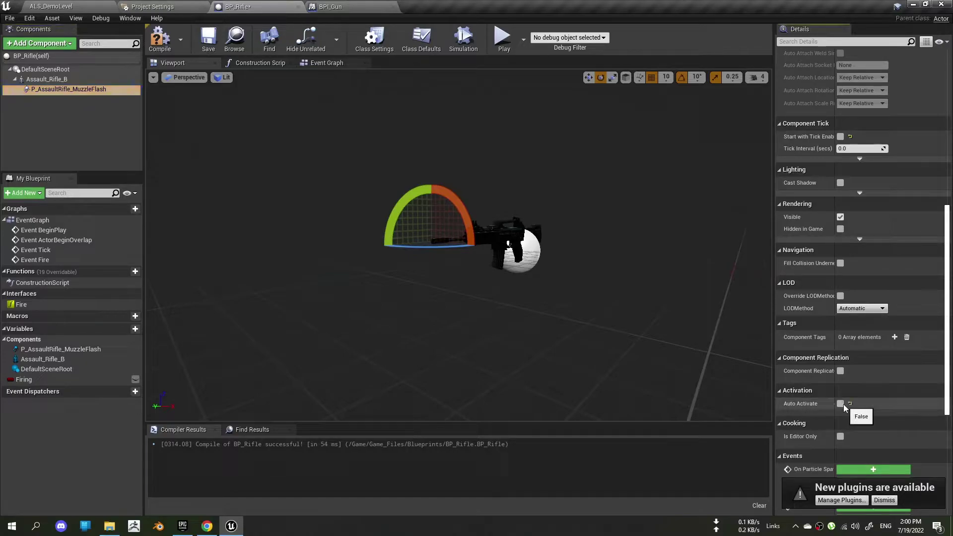
Step: Check the BPI_Gun interface's Fire function, then return to the BP_Rifle blueprint
{"action": "left_click", "coordinate": [330, 6]}
{"action": "left_click", "coordinate": [308, 7]}
{"action": "left_click", "coordinate": [352, 5]}
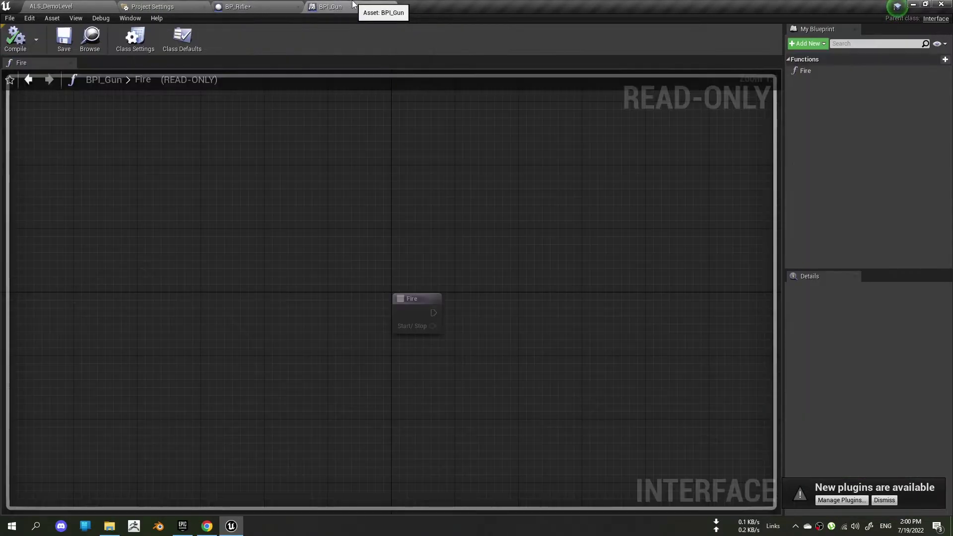
{"action": "left_click", "coordinate": [186, 8]}
{"action": "left_click", "coordinate": [80, 6]}
{"action": "left_click", "coordinate": [239, 7]}
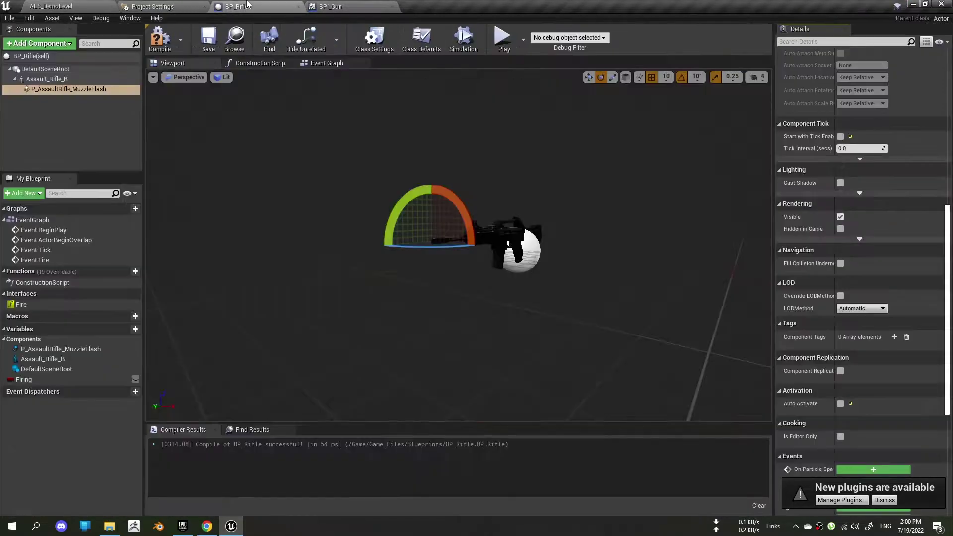
Step: Back in BP_Rifle's Event Graph, reposition Play Sound at Location and frame the chain's end
{"action": "left_click", "coordinate": [326, 63]}
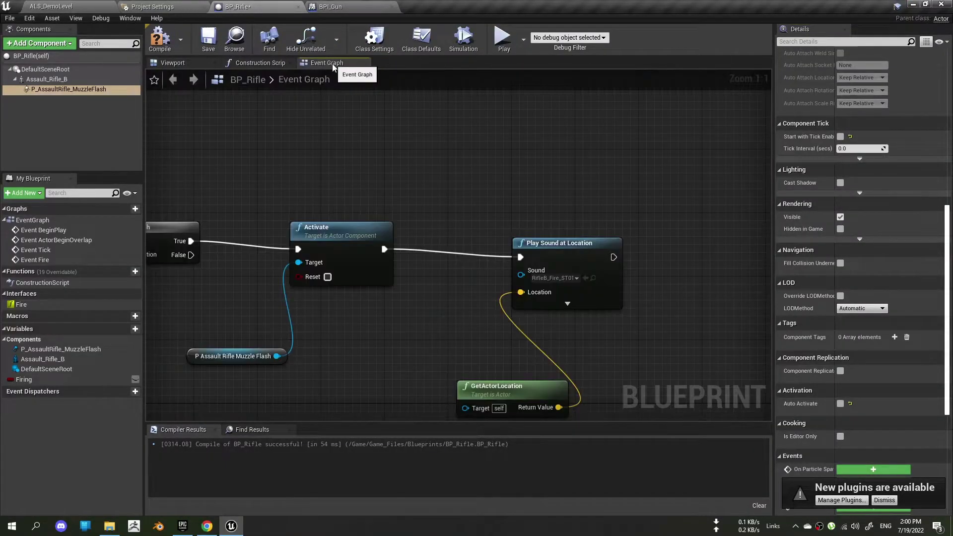
{"action": "right_click_drag", "start_coordinate": [556, 176], "coordinate": [447, 162]}
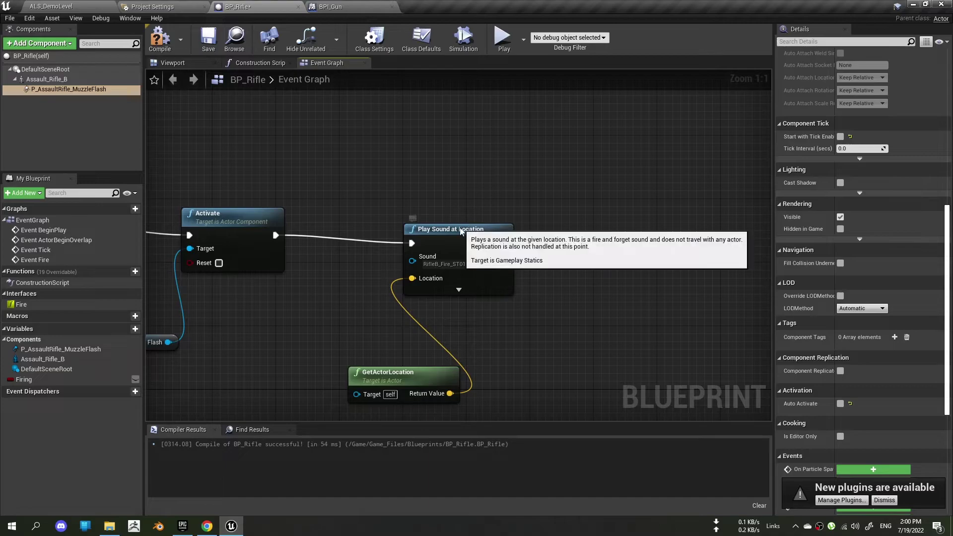
{"action": "left_click_drag", "start_coordinate": [486, 246], "coordinate": [470, 229]}
{"action": "right_click_drag", "start_coordinate": [469, 229], "coordinate": [524, 251]}
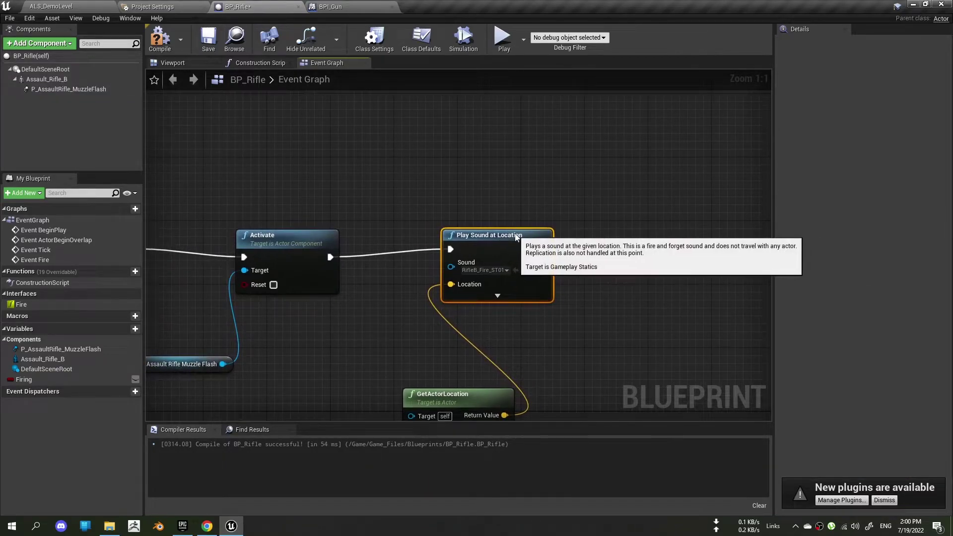
{"action": "right_click_drag", "start_coordinate": [629, 252], "coordinate": [570, 261]}
{"action": "scroll", "coordinate": [568, 261], "scroll_direction": "down", "scroll_amount": 3}
{"action": "scroll", "coordinate": [552, 270], "scroll_direction": "up", "scroll_amount": 3}
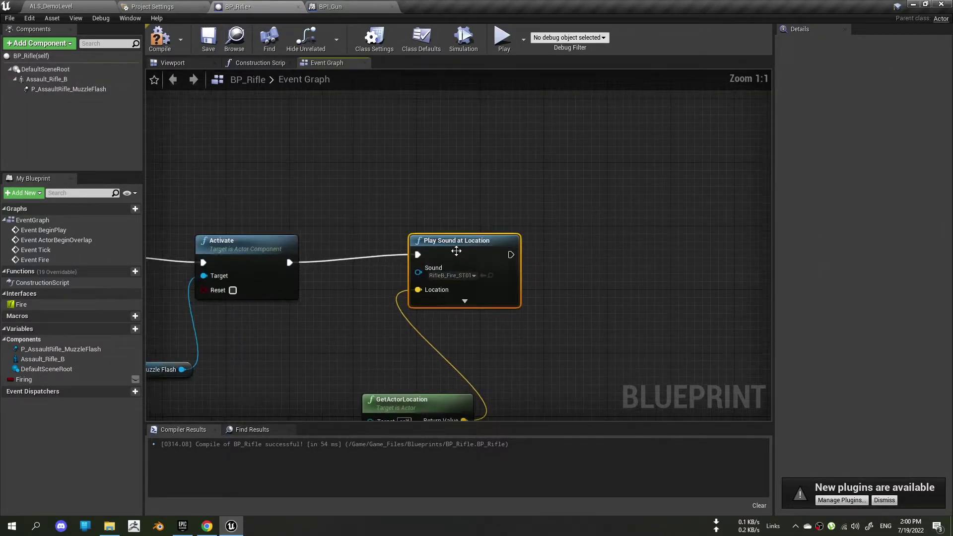
{"action": "scroll", "coordinate": [307, 285], "scroll_direction": "down", "scroll_amount": 3}
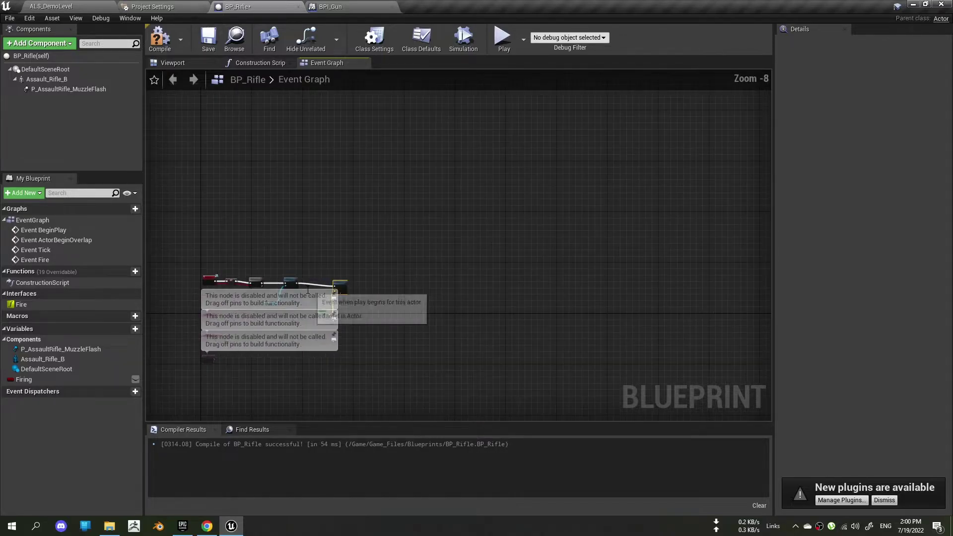
{"action": "right_click_drag", "start_coordinate": [412, 241], "coordinate": [400, 218]}
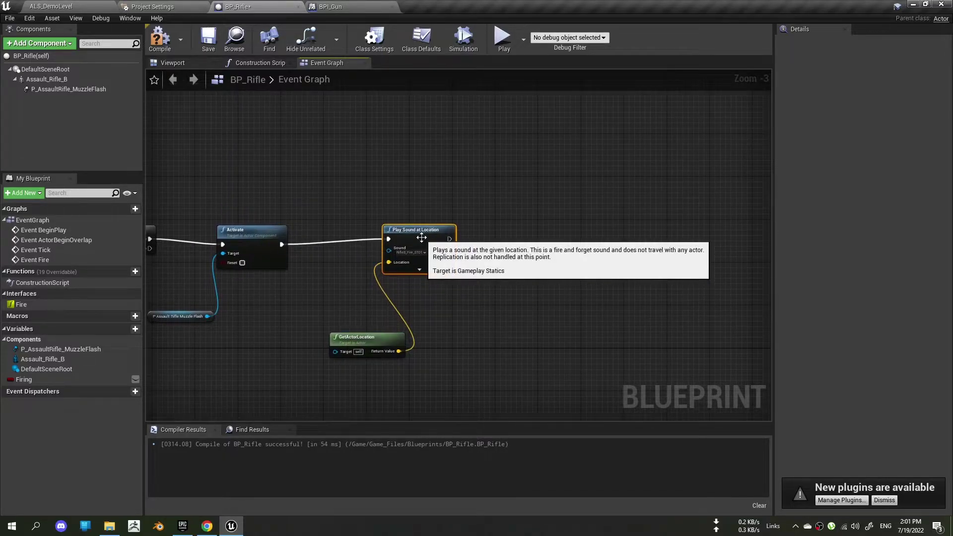
{"action": "right_click_drag", "start_coordinate": [372, 275], "coordinate": [335, 276]}
{"action": "scroll", "coordinate": [335, 276], "scroll_direction": "up", "scroll_amount": 3}
Step: Add a 0.2-second Delay node after Play Sound at Location
{"action": "left_click_drag", "start_coordinate": [429, 242], "coordinate": [540, 256]}
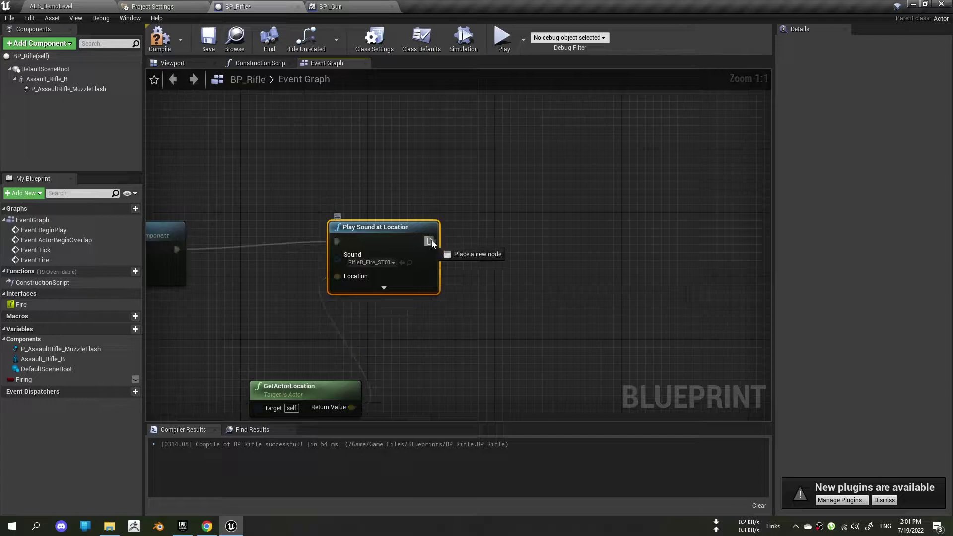
{"action": "type", "text": "delay"}
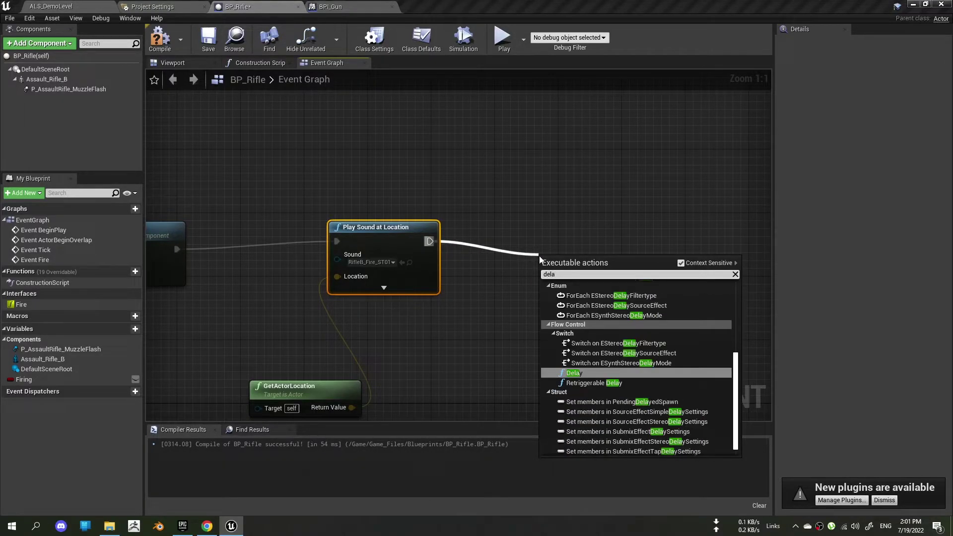
{"action": "key", "text": "Return"}
{"action": "left_click_drag", "start_coordinate": [539, 255], "coordinate": [548, 240]}
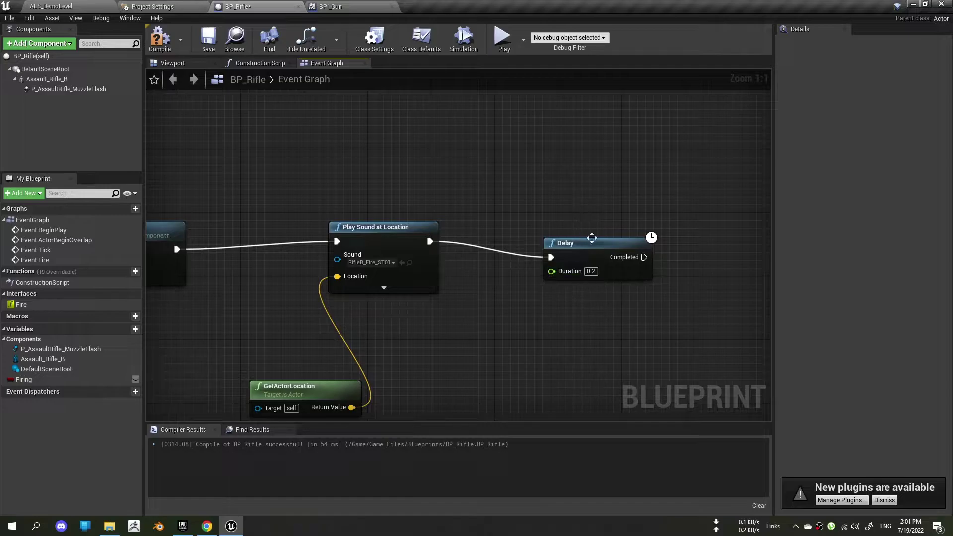
{"action": "right_click_drag", "start_coordinate": [592, 238], "coordinate": [508, 272]}
{"action": "scroll", "coordinate": [510, 329], "scroll_direction": "down", "scroll_amount": 2}
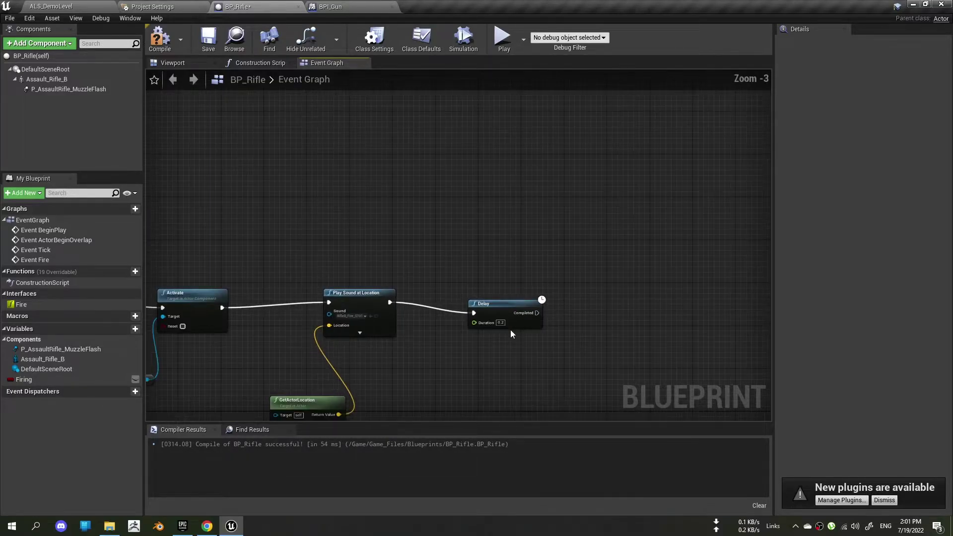
{"action": "scroll", "coordinate": [510, 330], "scroll_direction": "down", "scroll_amount": 2}
{"action": "scroll", "coordinate": [510, 330], "scroll_direction": "up", "scroll_amount": 4}
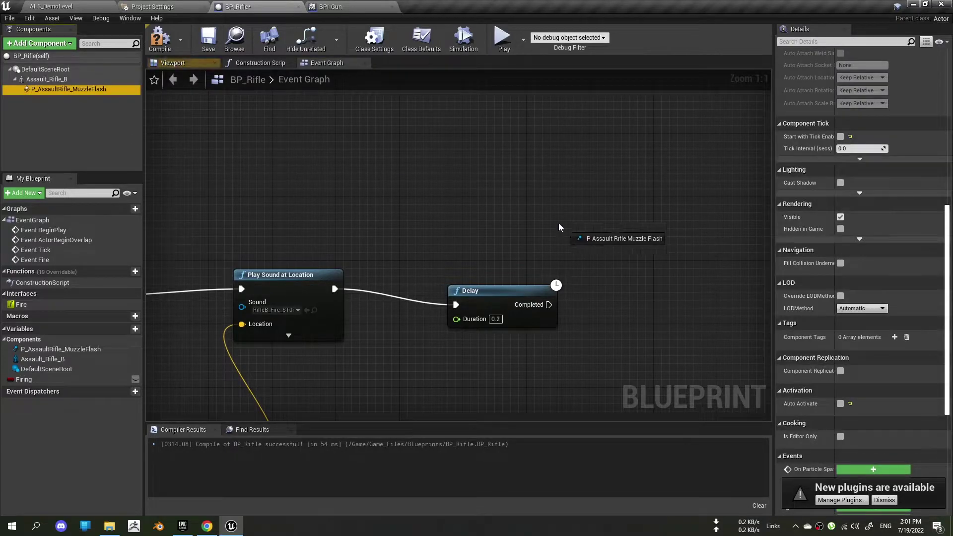
Step: Place a P_AssaultRifle_MuzzleFlash reference and add a Deactivate node from it
{"action": "left_click_drag", "start_coordinate": [28, 88], "coordinate": [576, 234]}
{"action": "right_click_drag", "start_coordinate": [547, 242], "coordinate": [433, 215]}
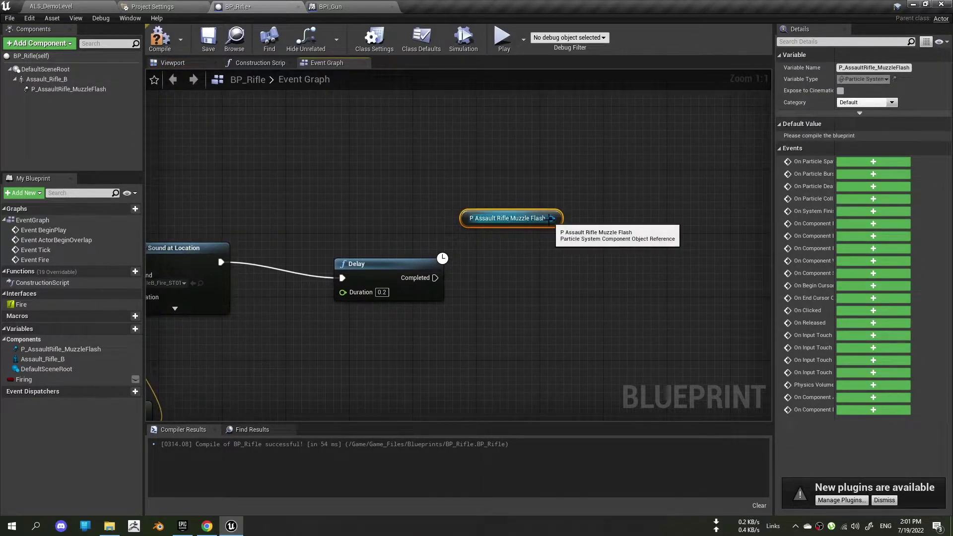
{"action": "left_click_drag", "start_coordinate": [551, 218], "coordinate": [630, 264]}
{"action": "type", "text": "deactivate"}
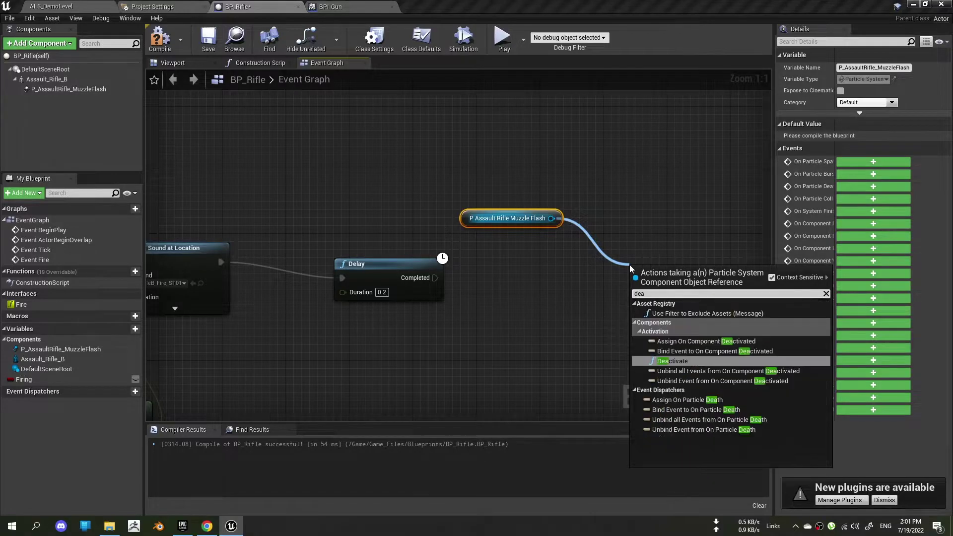
{"action": "key", "text": "Return"}
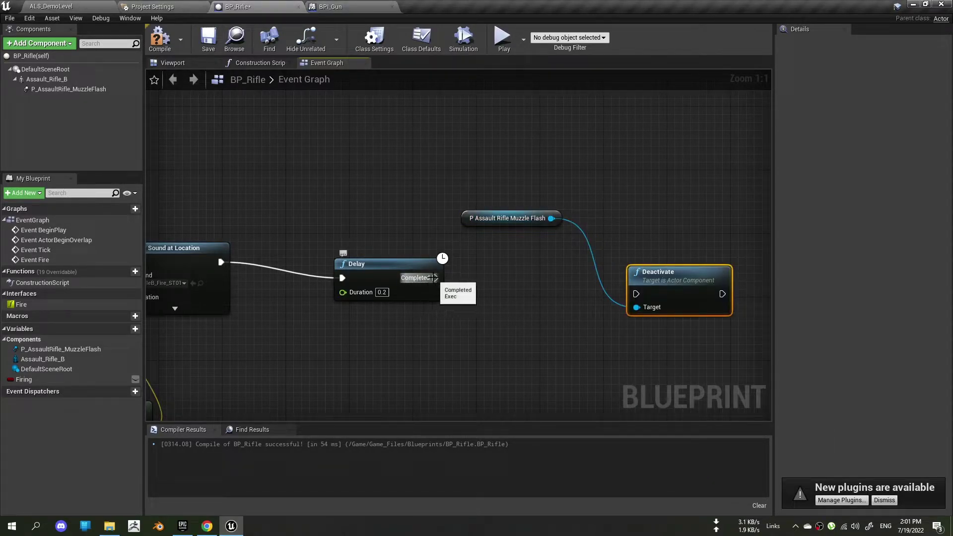
Step: Wire Delay Completed into Deactivate and loop Deactivate's output back into the Branch
{"action": "left_click_drag", "start_coordinate": [433, 278], "coordinate": [636, 294]}
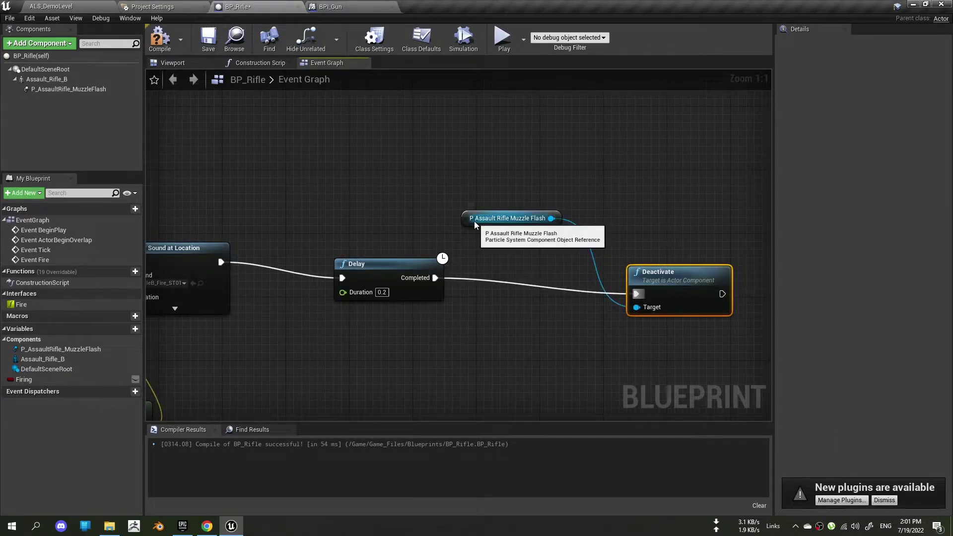
{"action": "left_click_drag", "start_coordinate": [472, 222], "coordinate": [464, 373]}
{"action": "scroll", "coordinate": [465, 374], "scroll_direction": "down", "scroll_amount": 4}
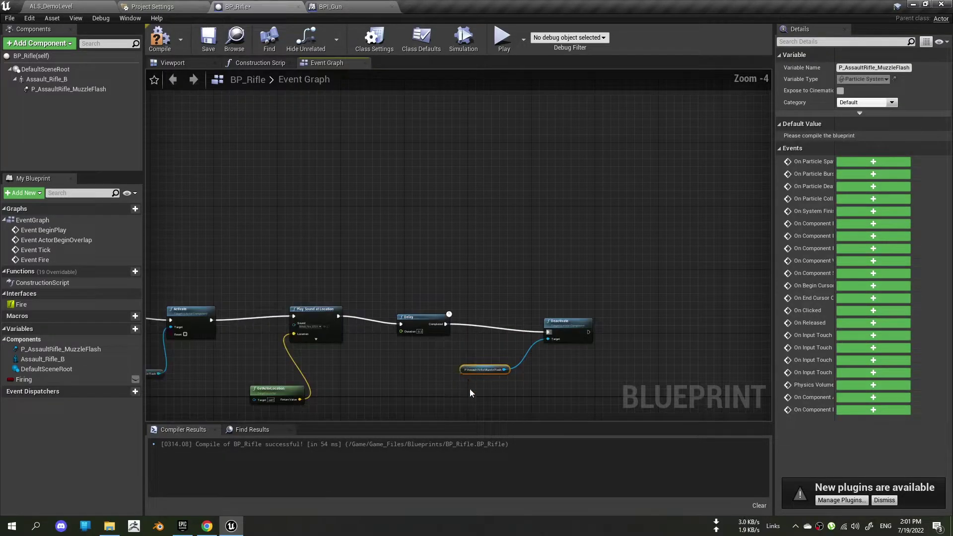
{"action": "right_click_drag", "start_coordinate": [471, 290], "coordinate": [508, 230]}
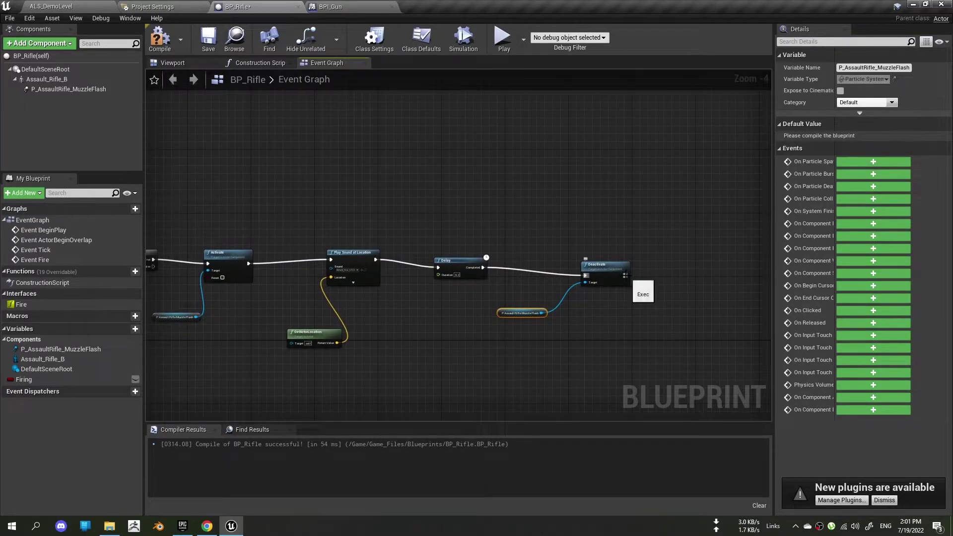
{"action": "right_click_drag", "start_coordinate": [361, 229], "coordinate": [377, 225]}
{"action": "scroll", "coordinate": [349, 216], "scroll_direction": "up", "scroll_amount": 2}
{"action": "scroll", "coordinate": [347, 214], "scroll_direction": "down", "scroll_amount": 4}
{"action": "scroll", "coordinate": [347, 214], "scroll_direction": "up", "scroll_amount": 2}
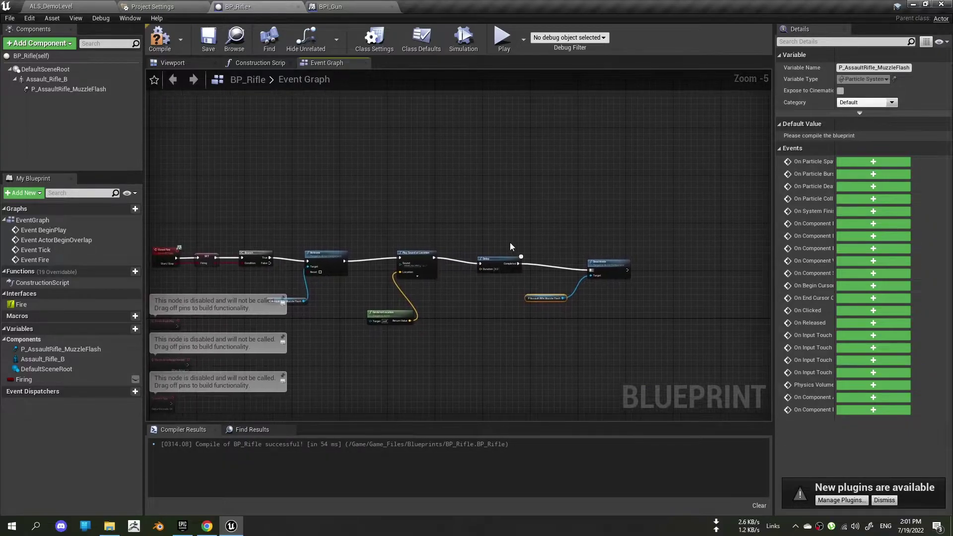
{"action": "left_click_drag", "start_coordinate": [622, 271], "coordinate": [243, 257]}
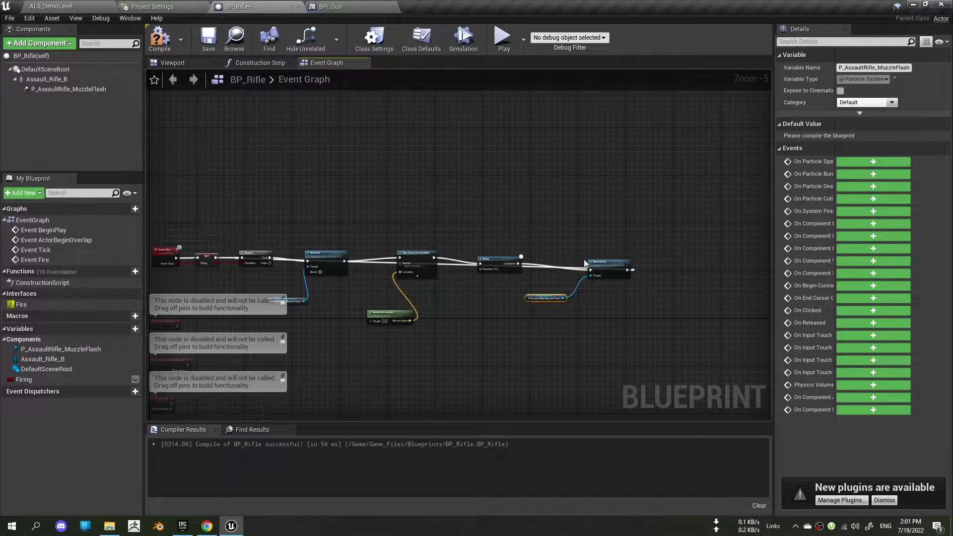
Step: Add a reroute point so the loop-back wire arches above the chain, keeping Deactivate in line
{"action": "left_click_drag", "start_coordinate": [599, 259], "coordinate": [620, 174]}
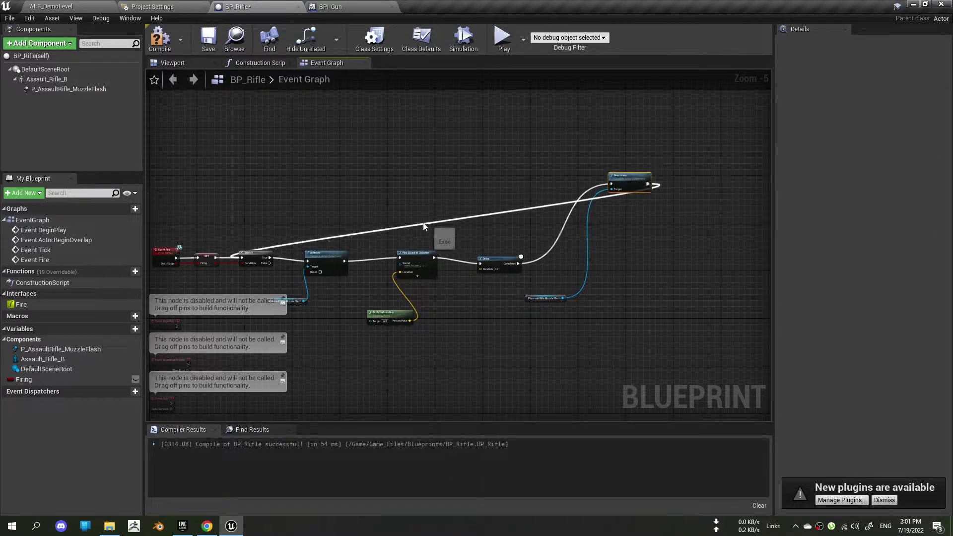
{"action": "double_click", "coordinate": [421, 225]}
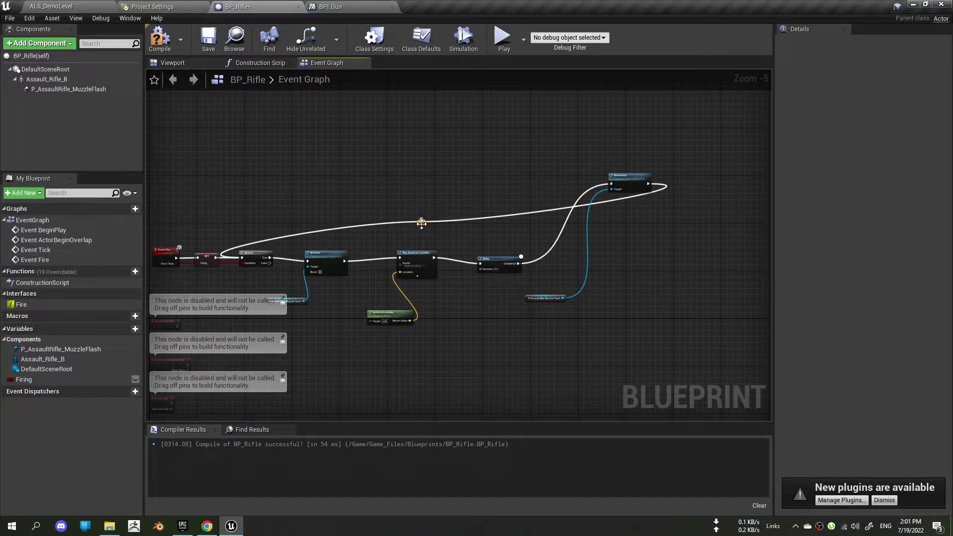
{"action": "left_click_drag", "start_coordinate": [421, 223], "coordinate": [429, 135]}
{"action": "mouse_move", "coordinate": [616, 175]}
{"action": "left_mouse_down"}
{"action": "mouse_move", "coordinate": [648, 269]}
{"action": "mouse_move", "coordinate": [610, 258]}
{"action": "left_mouse_up"}
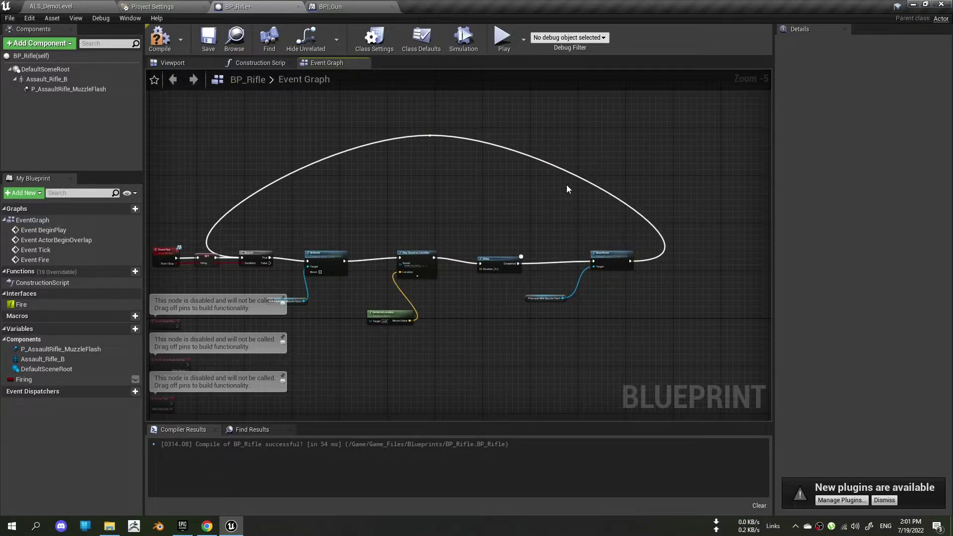
Step: Zoom out to review BP_Rifle's complete firing node chain
{"action": "mouse_move", "coordinate": [420, 209]}
{"action": "right_mouse_down"}
{"action": "mouse_move", "coordinate": [522, 224]}
{"action": "mouse_move", "coordinate": [455, 208]}
{"action": "right_mouse_up"}
{"action": "scroll", "coordinate": [522, 224], "scroll_direction": "up", "scroll_amount": 1}
{"action": "scroll", "coordinate": [523, 225], "scroll_direction": "up", "scroll_amount": 1}
{"action": "scroll", "coordinate": [454, 208], "scroll_direction": "down", "scroll_amount": 3}
{"action": "scroll", "coordinate": [455, 208], "scroll_direction": "up", "scroll_amount": 4}
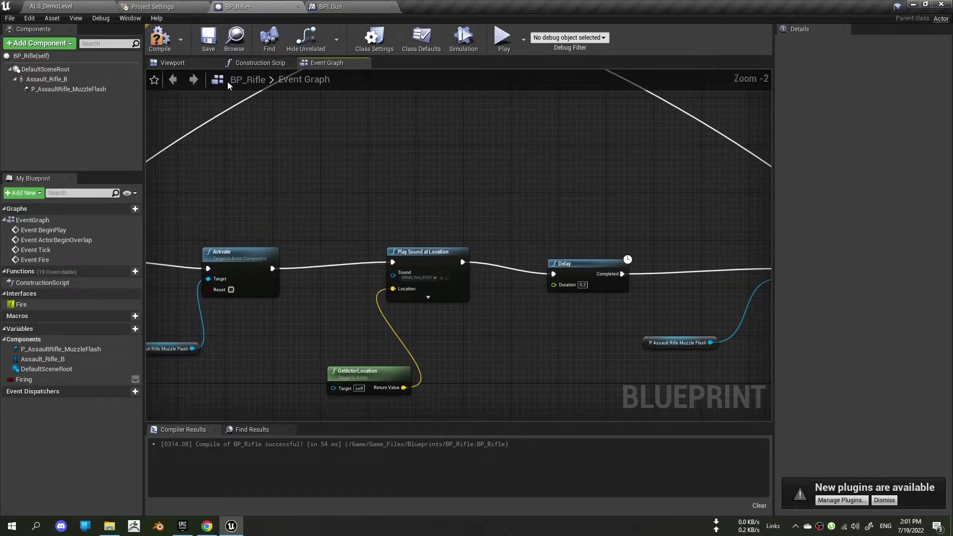
{"action": "scroll", "coordinate": [270, 124], "scroll_direction": "down", "scroll_amount": 3}
{"action": "right_click_drag", "start_coordinate": [276, 153], "coordinate": [302, 134]}
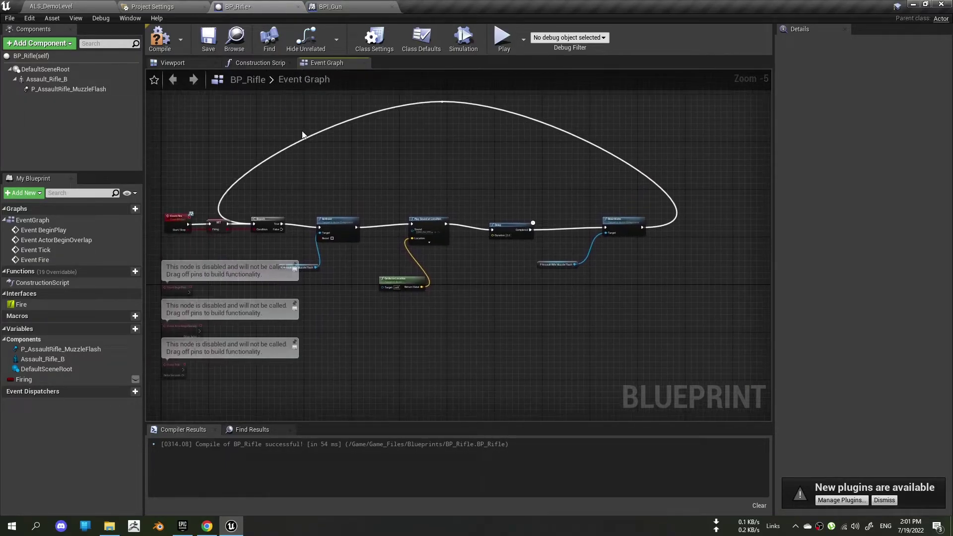
Step: In ALS_DemoLevel, browse to AdvancedLocomotionV4/Blueprints/CharacterLogic and open ALS_AnimMan_CharacterBP for editing
{"action": "left_click", "coordinate": [180, 5]}
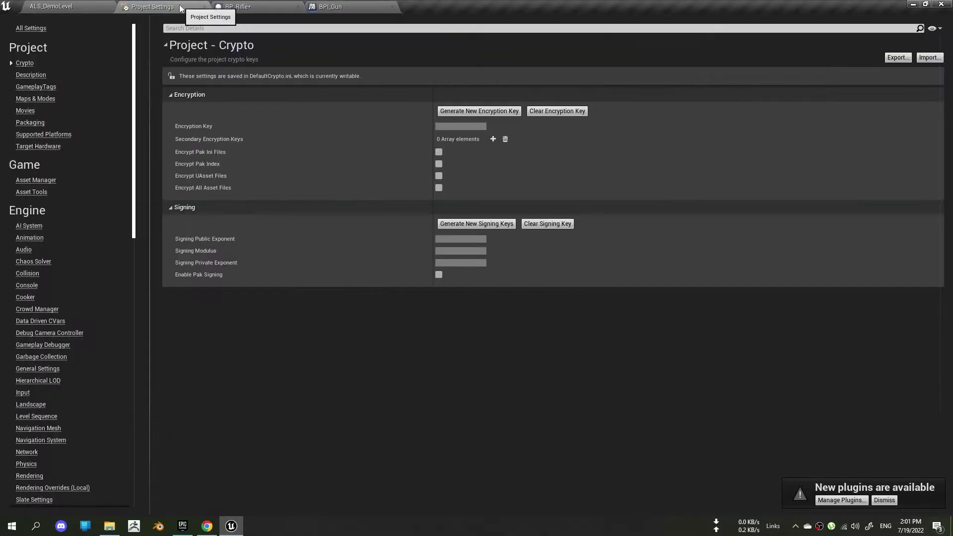
{"action": "left_click", "coordinate": [73, 6]}
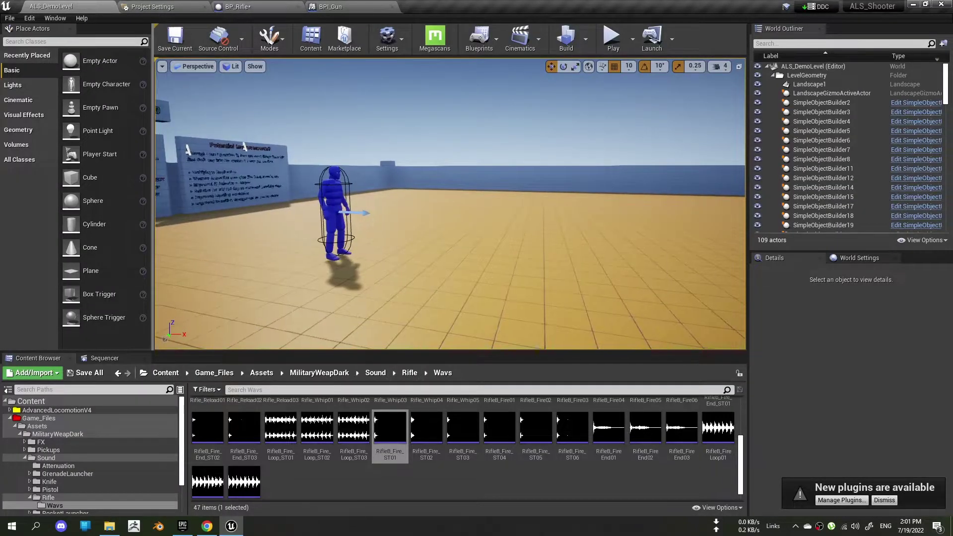
{"action": "left_click", "coordinate": [214, 373]}
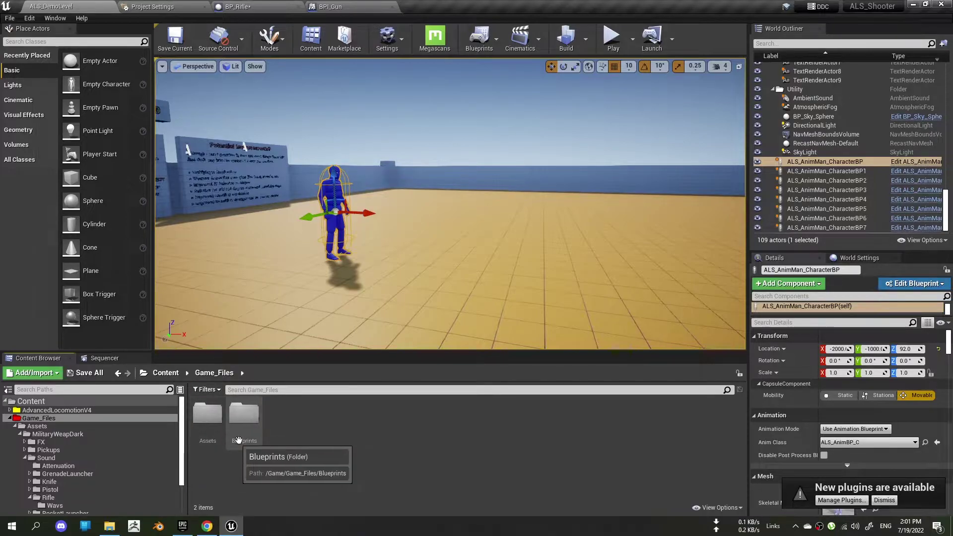
{"action": "left_click", "coordinate": [71, 411]}
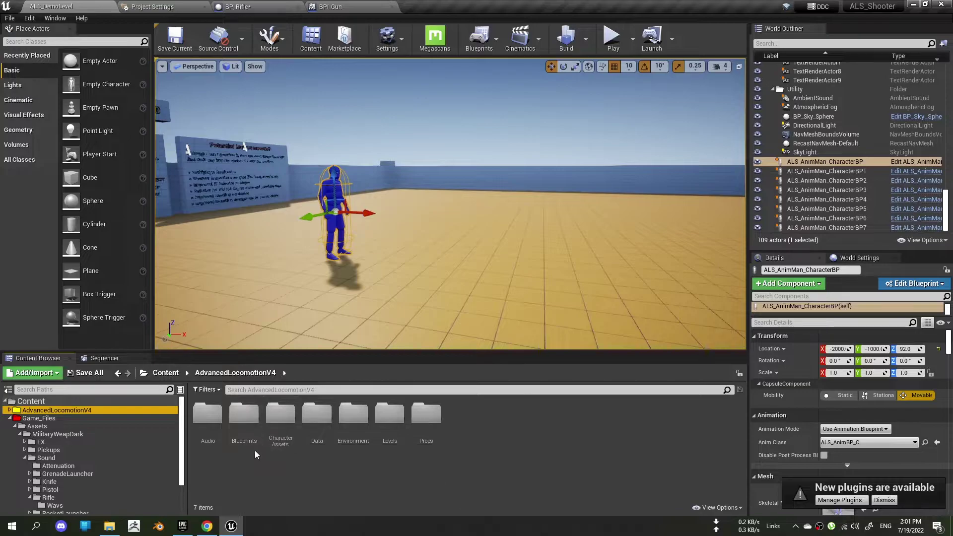
{"action": "double_click", "coordinate": [243, 414]}
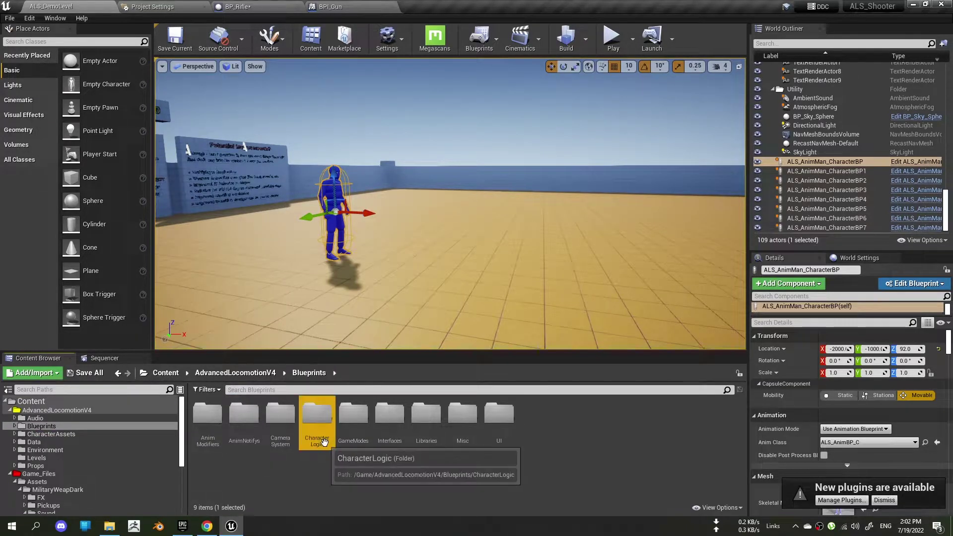
{"action": "double_click", "coordinate": [317, 414]}
{"action": "left_click", "coordinate": [244, 422]}
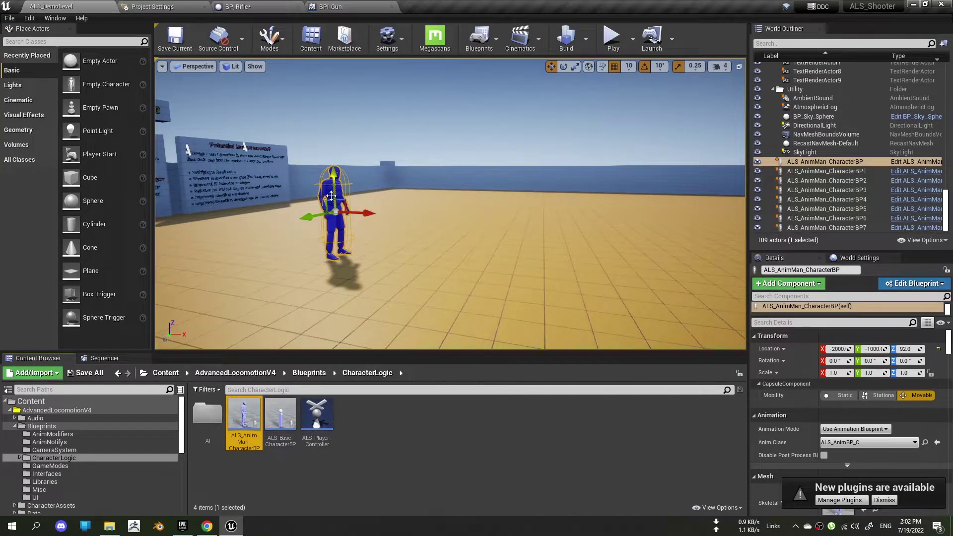
{"action": "left_click", "coordinate": [916, 171]}
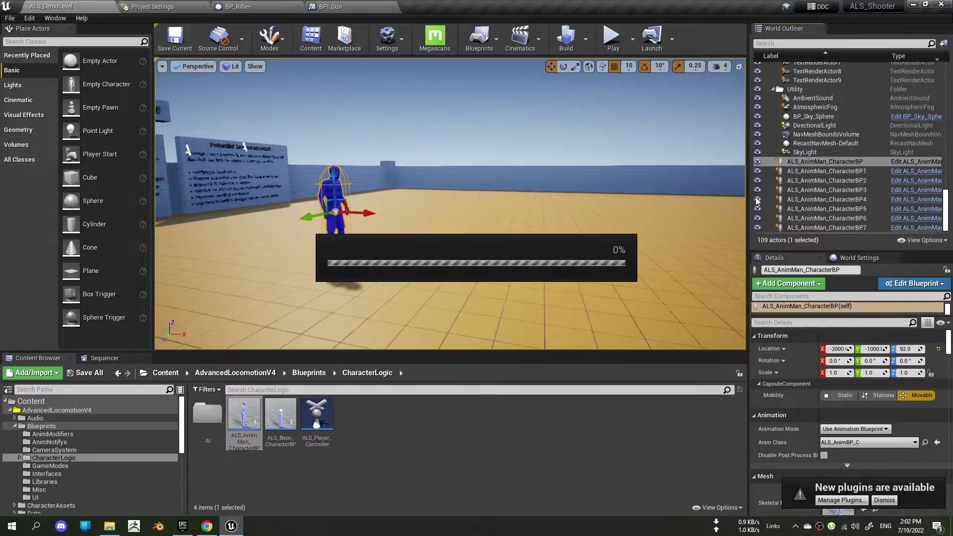
Step: Survey the Event Tick and Toggle Mannequin Mesh sections, then expand the Held Object functions
{"action": "scroll", "coordinate": [326, 294], "scroll_direction": "down", "scroll_amount": 3}
{"action": "scroll", "coordinate": [323, 288], "scroll_direction": "up", "scroll_amount": 3}
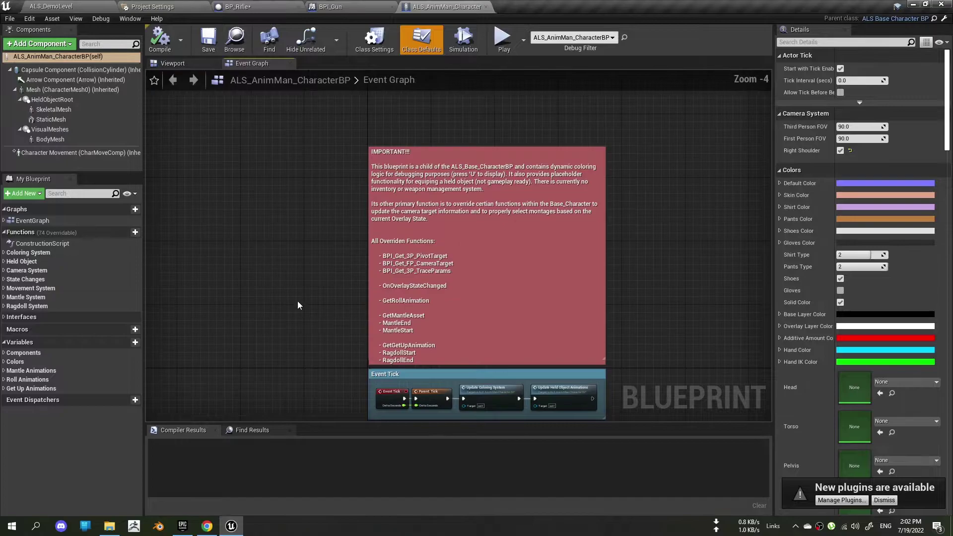
{"action": "scroll", "coordinate": [308, 251], "scroll_direction": "up", "scroll_amount": 2}
{"action": "scroll", "coordinate": [361, 286], "scroll_direction": "up", "scroll_amount": 2}
{"action": "right_click_drag", "start_coordinate": [361, 286], "coordinate": [281, 200]}
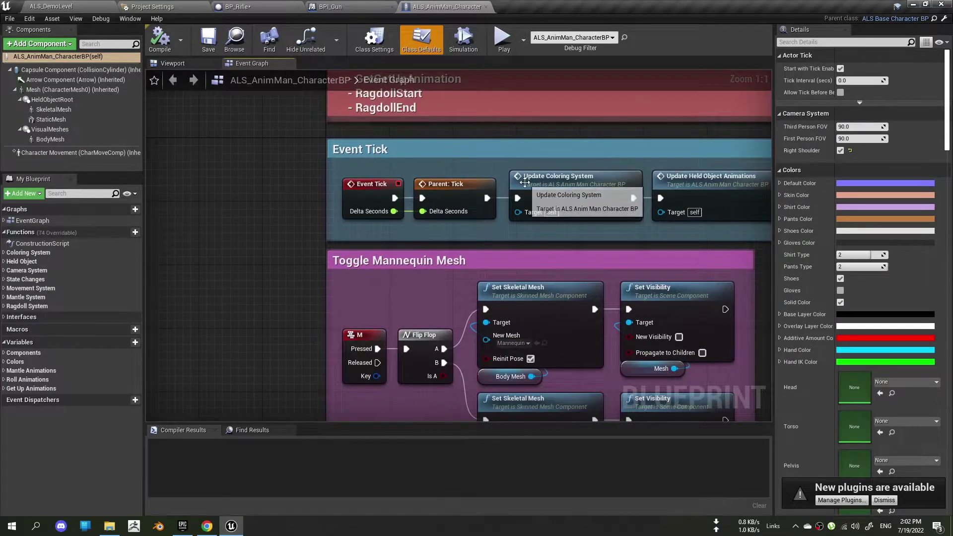
{"action": "right_click_drag", "start_coordinate": [726, 147], "coordinate": [564, 125]}
{"action": "scroll", "coordinate": [549, 232], "scroll_direction": "down", "scroll_amount": 2}
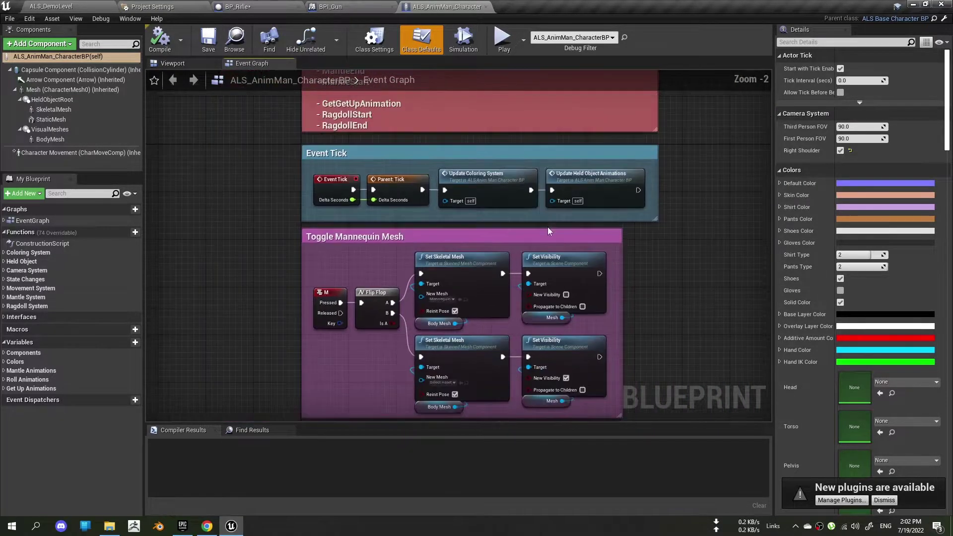
{"action": "right_click_drag", "start_coordinate": [610, 278], "coordinate": [604, 217]}
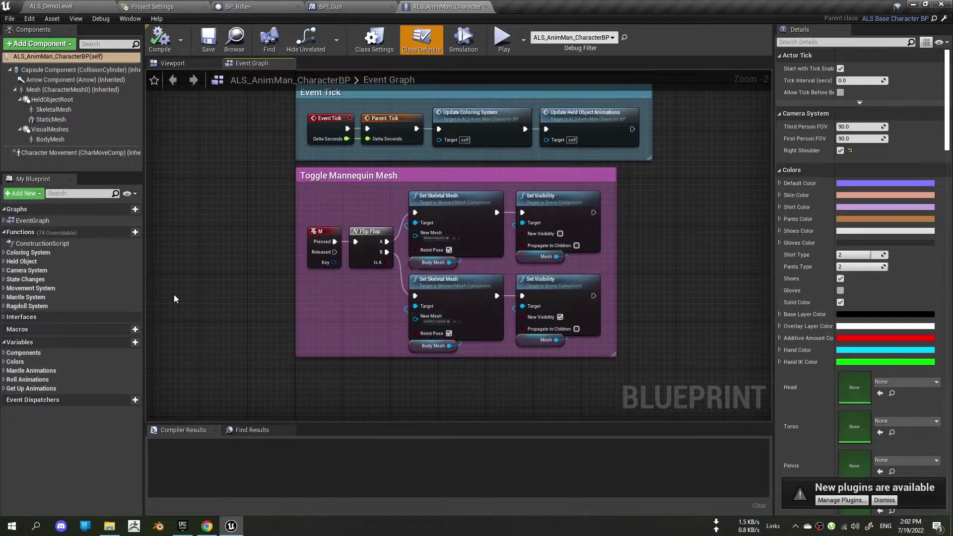
{"action": "right_click_drag", "start_coordinate": [255, 218], "coordinate": [243, 322]}
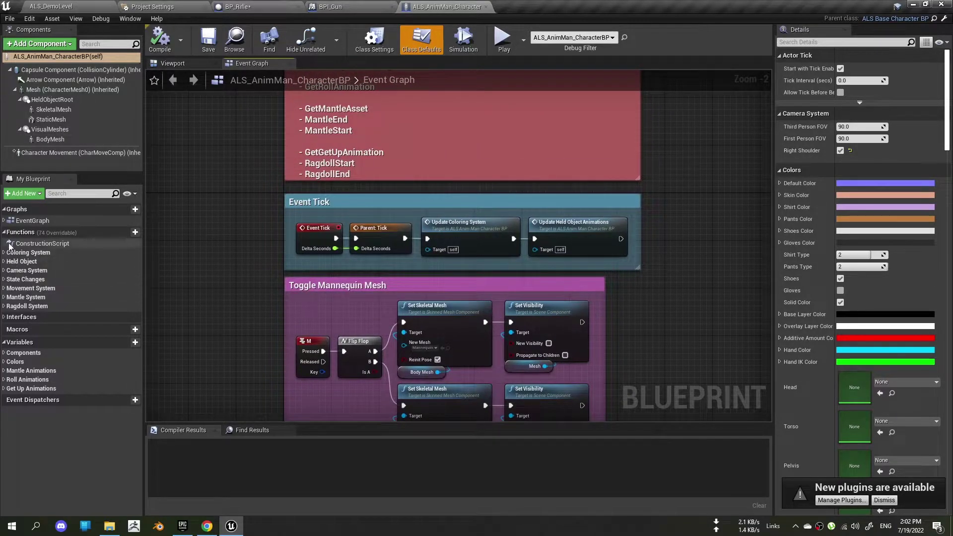
{"action": "left_click", "coordinate": [21, 262]}
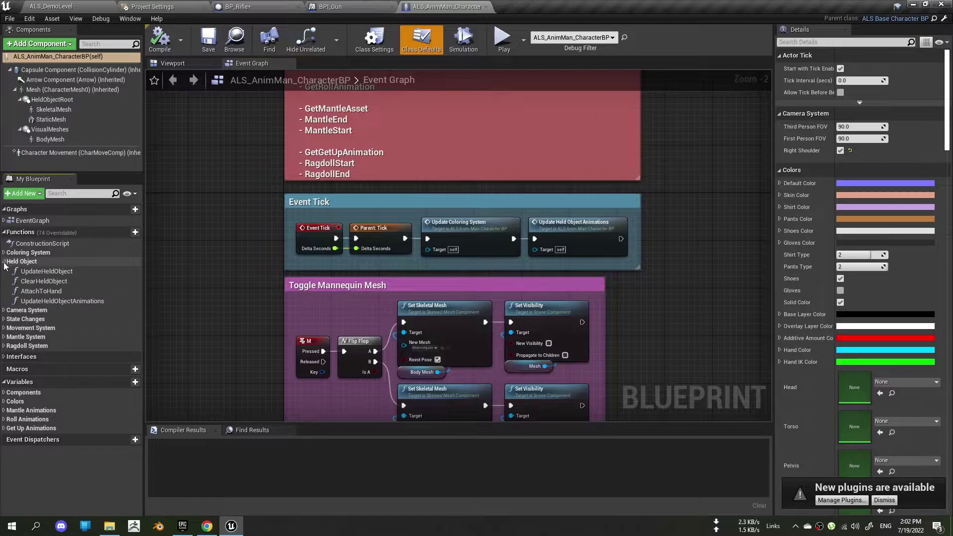
Step: Open the UpdateHeldObject function and move the Clear Held Object and Attach to Hand nodes up-left
{"action": "double_click", "coordinate": [52, 271]}
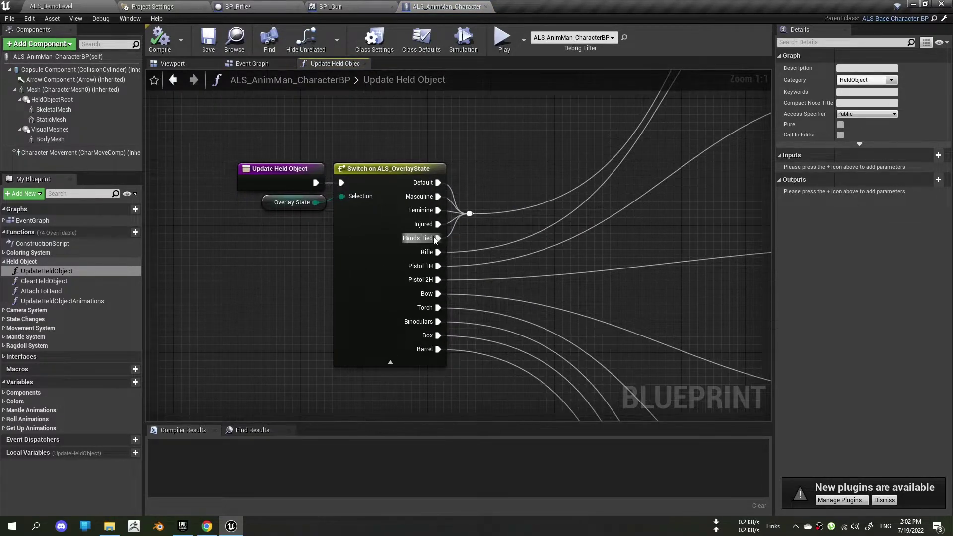
{"action": "right_click_drag", "start_coordinate": [459, 258], "coordinate": [402, 219]}
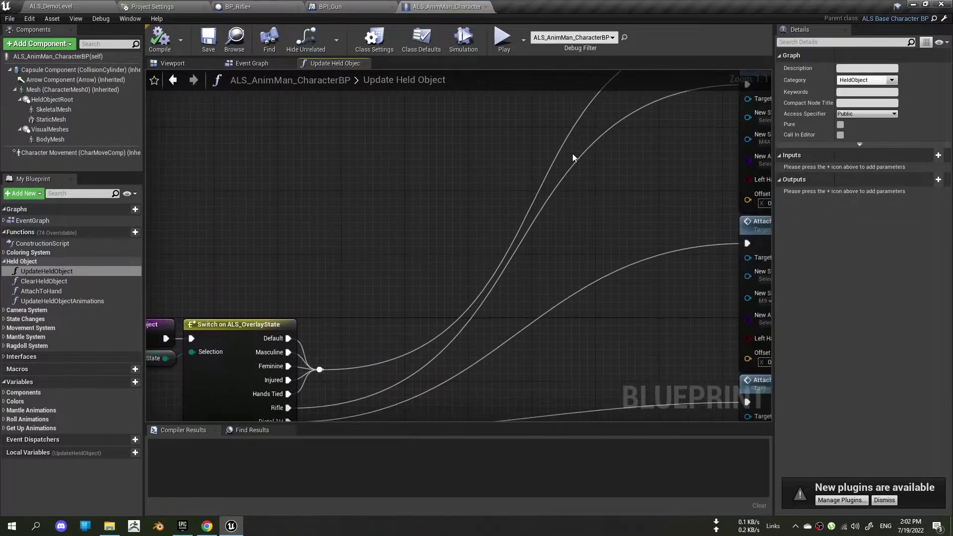
{"action": "right_click_drag", "start_coordinate": [551, 173], "coordinate": [447, 174]}
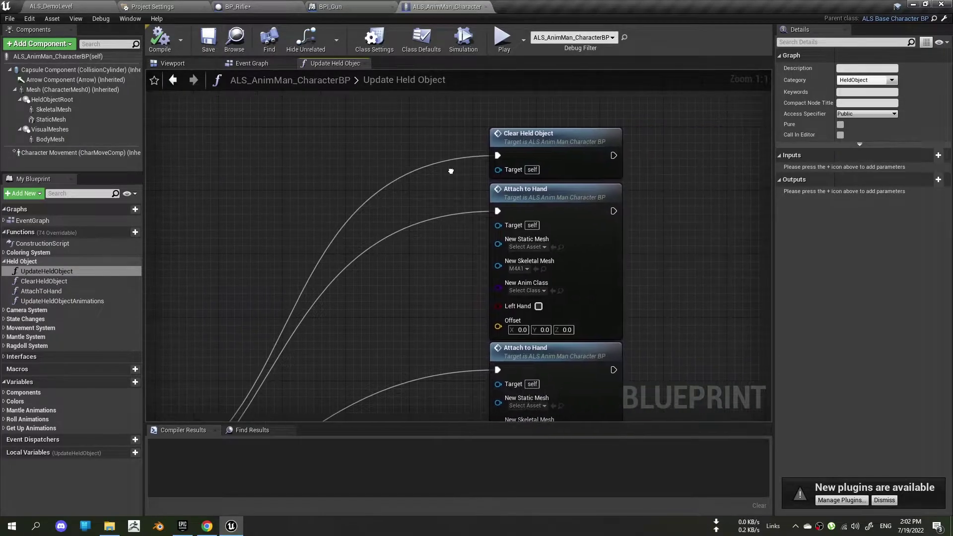
{"action": "left_click", "coordinate": [531, 197]}
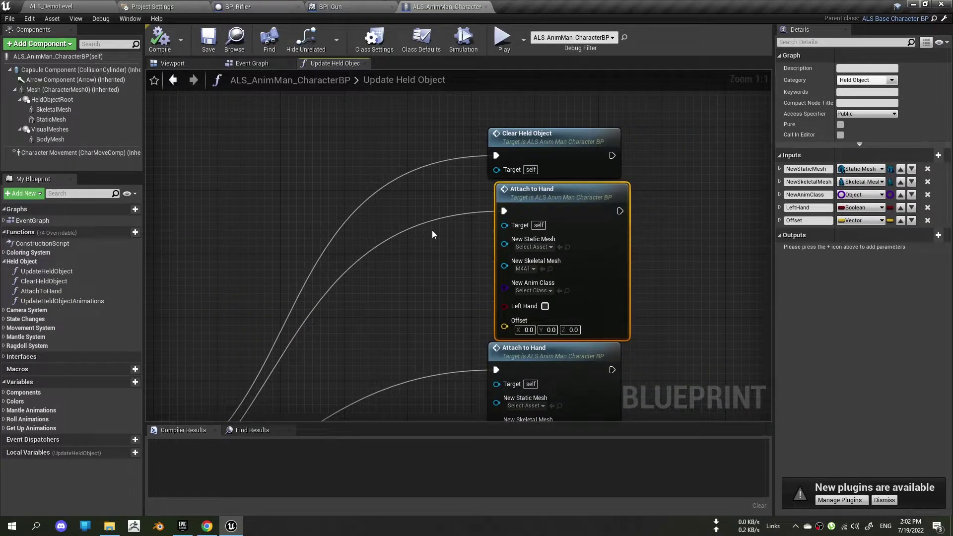
{"action": "right_click_drag", "start_coordinate": [448, 196], "coordinate": [427, 196]}
{"action": "left_click_drag", "start_coordinate": [538, 137], "coordinate": [530, 112]}
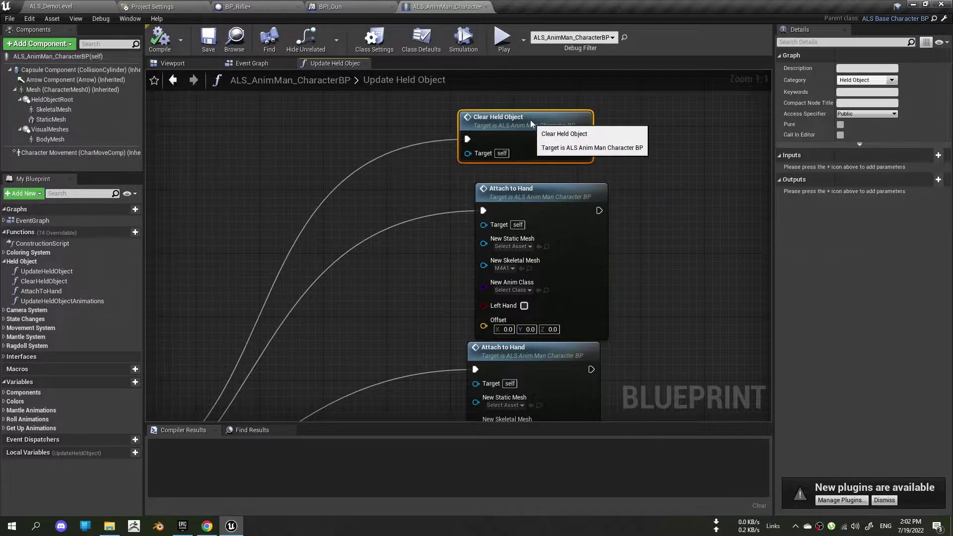
{"action": "left_click_drag", "start_coordinate": [536, 204], "coordinate": [520, 196]}
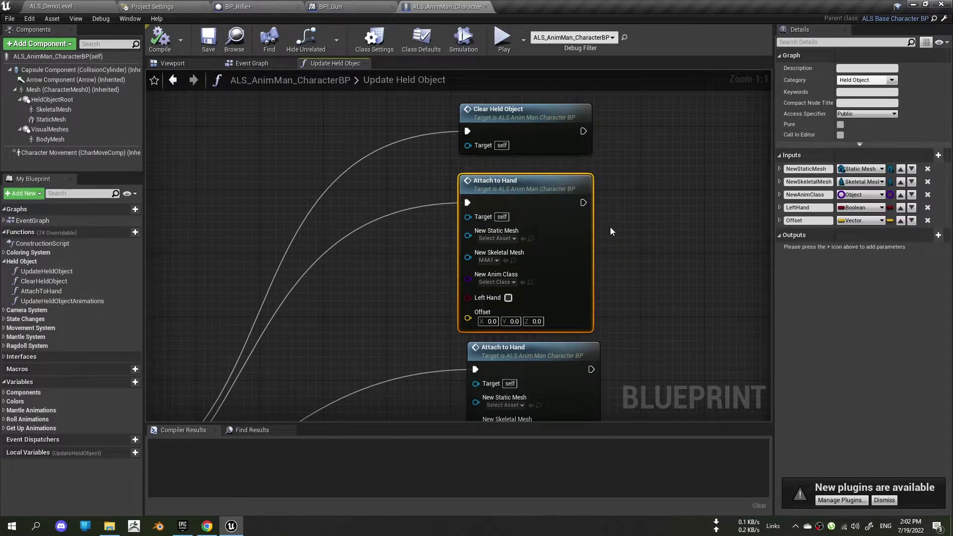
Step: Shift the first Attach to Hand node right and clear empty space beside it
{"action": "left_click", "coordinate": [645, 228]}
{"action": "right_click_drag", "start_coordinate": [656, 229], "coordinate": [686, 239]}
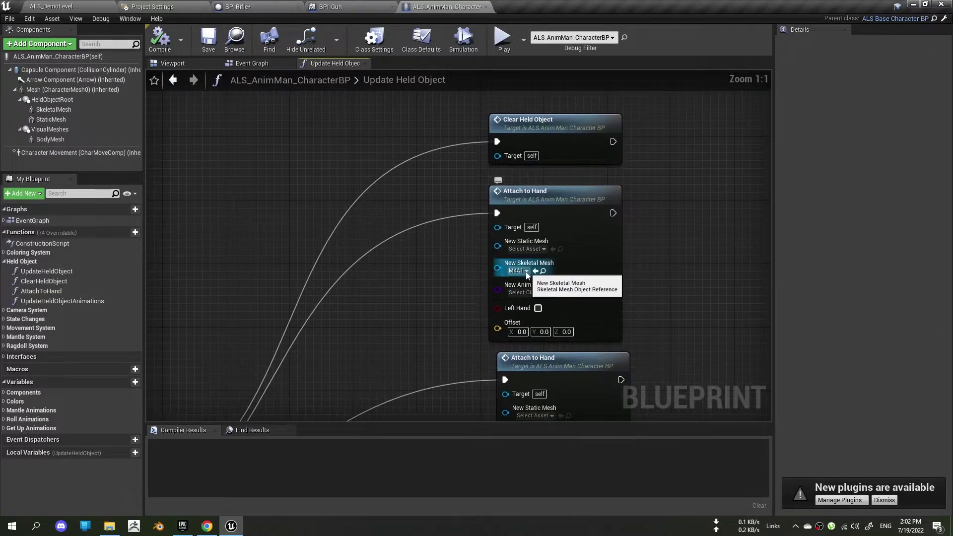
{"action": "right_click_drag", "start_coordinate": [418, 244], "coordinate": [467, 254]}
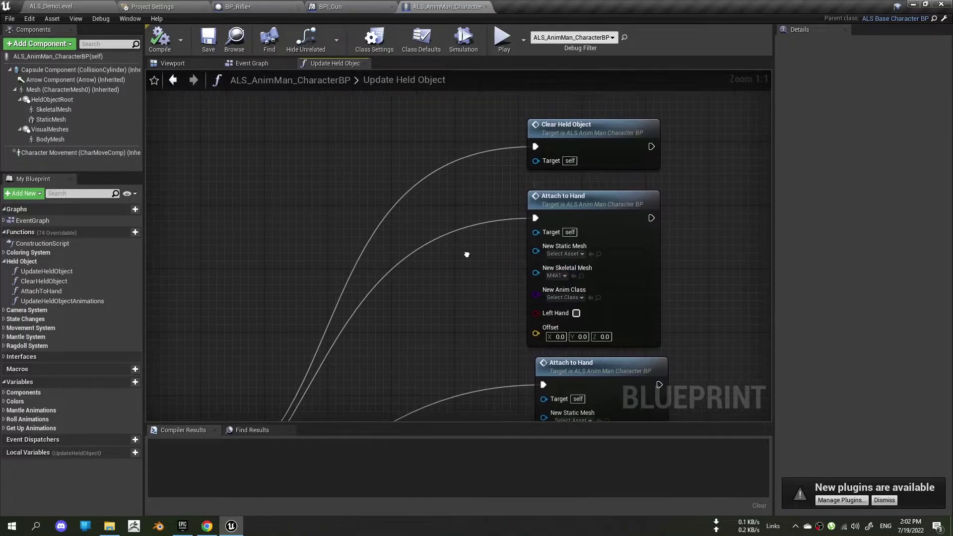
{"action": "left_click", "coordinate": [565, 202]}
{"action": "left_click_drag", "start_coordinate": [566, 202], "coordinate": [605, 204]}
{"action": "mouse_move", "coordinate": [542, 197]}
{"action": "right_mouse_down"}
{"action": "mouse_move", "coordinate": [496, 146]}
{"action": "mouse_move", "coordinate": [447, 155]}
{"action": "right_mouse_up"}
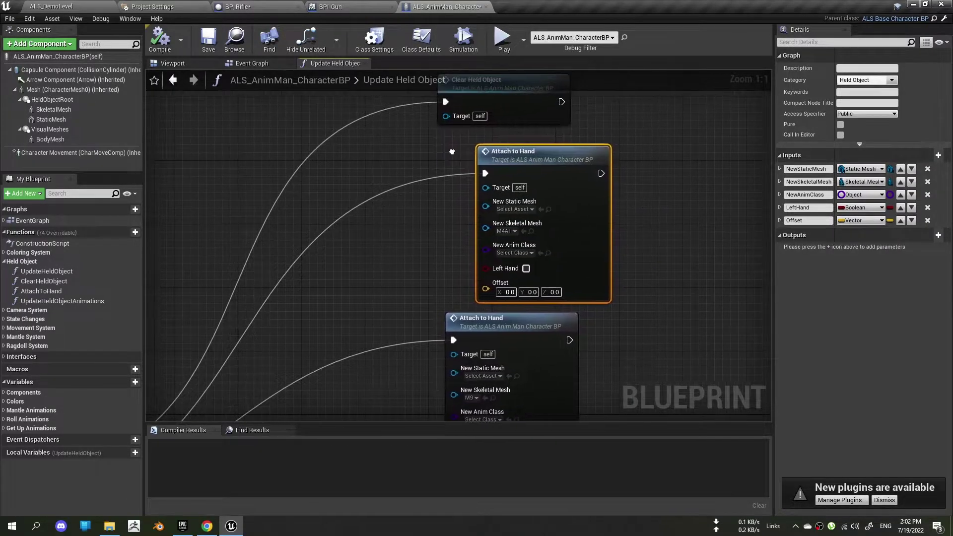
{"action": "left_click_drag", "start_coordinate": [487, 160], "coordinate": [479, 152]}
{"action": "right_click_drag", "start_coordinate": [401, 165], "coordinate": [450, 181]}
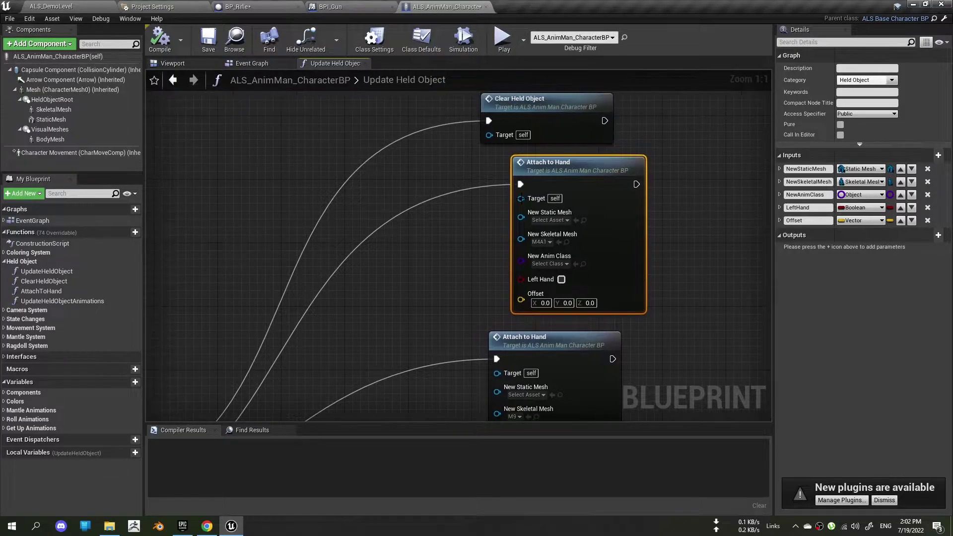
{"action": "right_click_drag", "start_coordinate": [614, 207], "coordinate": [505, 233]}
Step: Add a SpawnActor from Class node with its Class set to BP_Rifle
{"action": "right_click", "coordinate": [606, 214]}
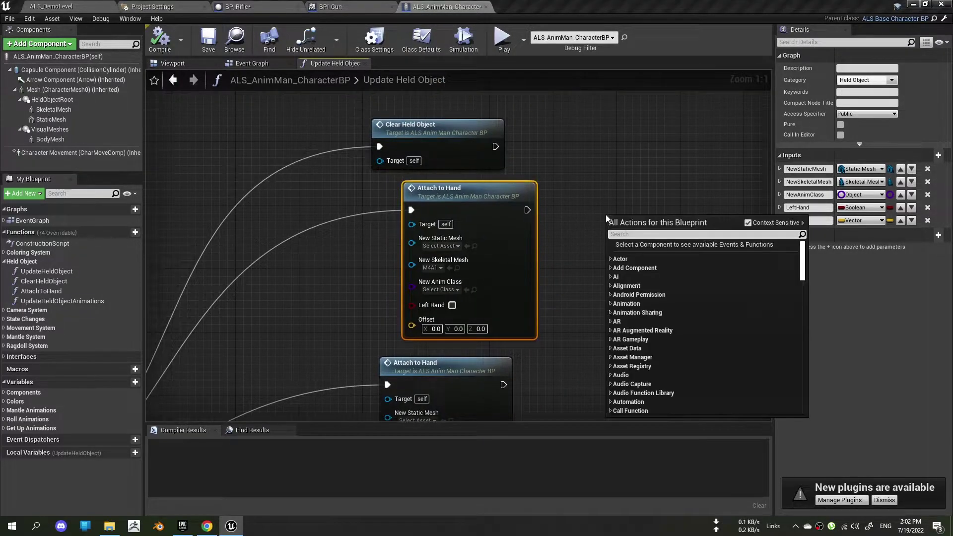
{"action": "type", "text": "get s"}
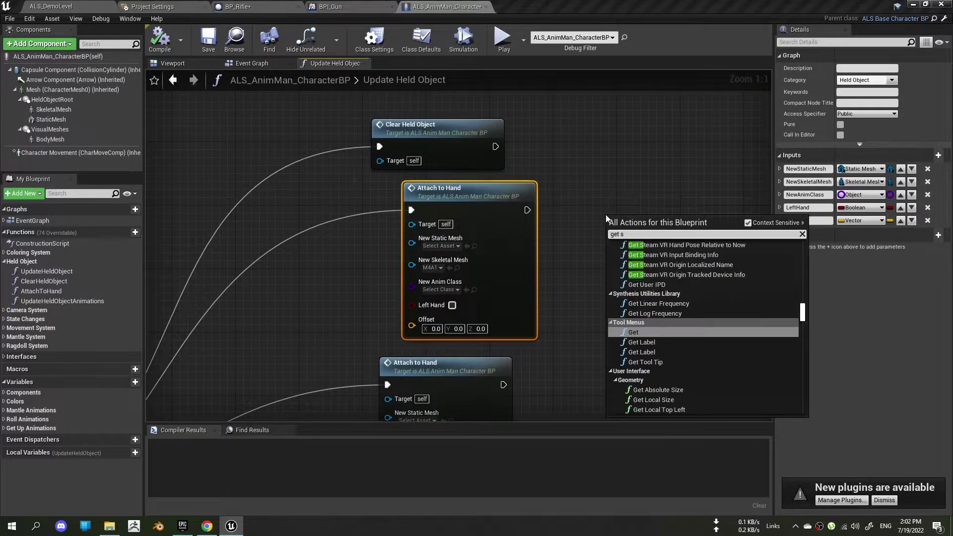
{"action": "key", "text": "BackSpace"}
{"action": "key", "text": "BackSpace"}
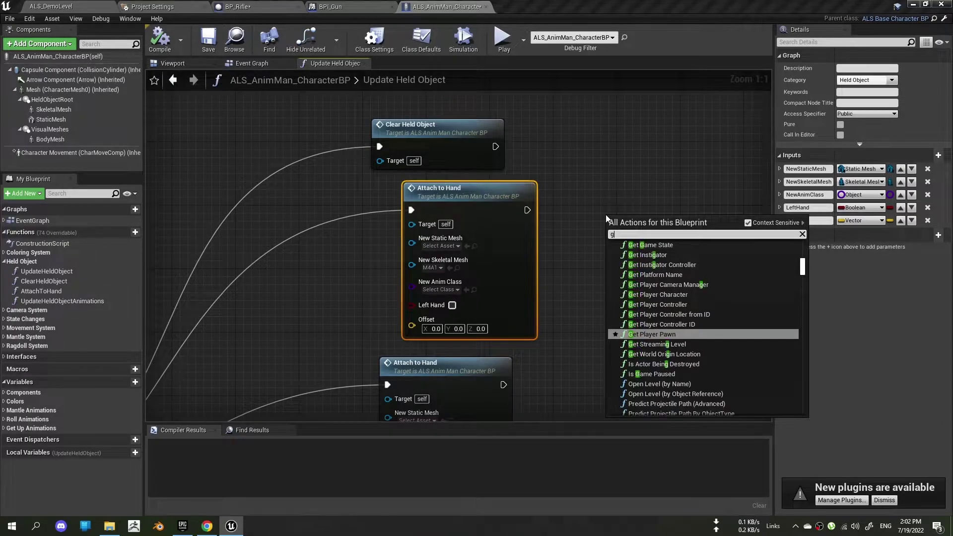
{"action": "key", "text": "BackSpace"}
{"action": "key", "text": "BackSpace"}
{"action": "key", "text": "BackSpace"}
{"action": "type", "text": "spawn a"}
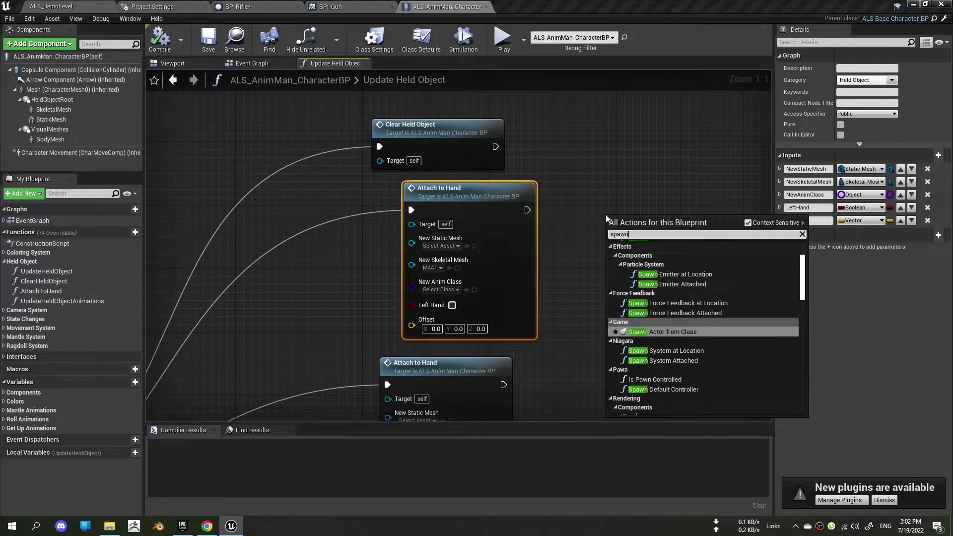
{"action": "key", "text": "Return"}
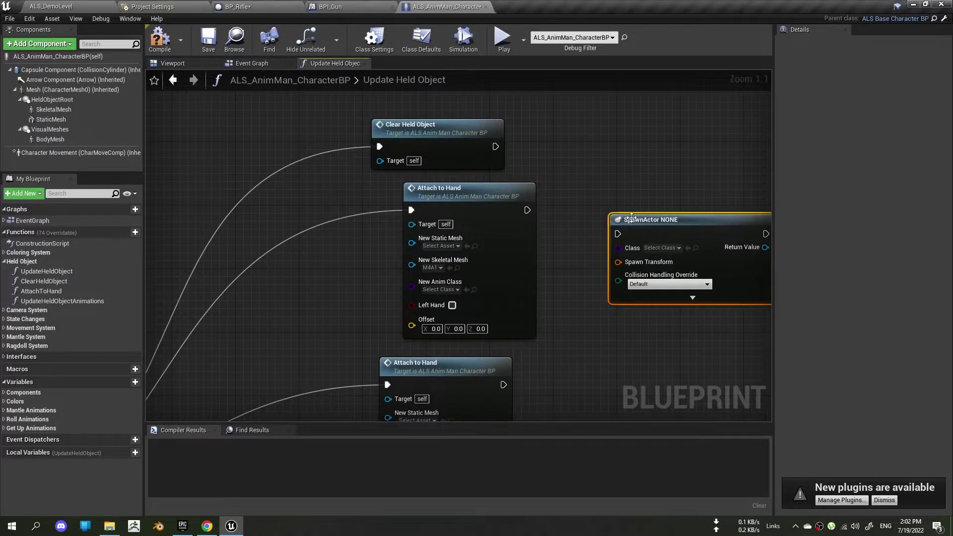
{"action": "right_click_drag", "start_coordinate": [672, 250], "coordinate": [604, 237]}
{"action": "left_click", "coordinate": [607, 237]}
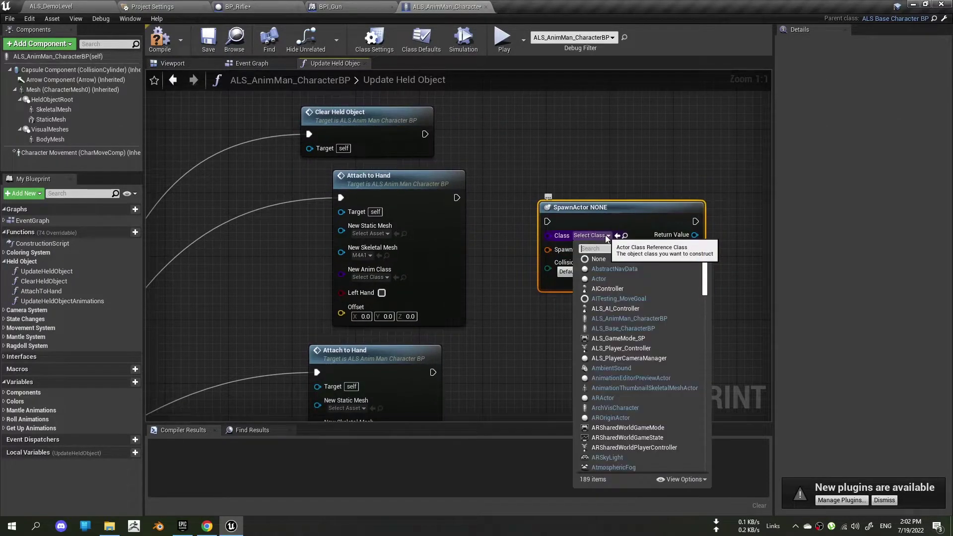
{"action": "type", "text": "bp"}
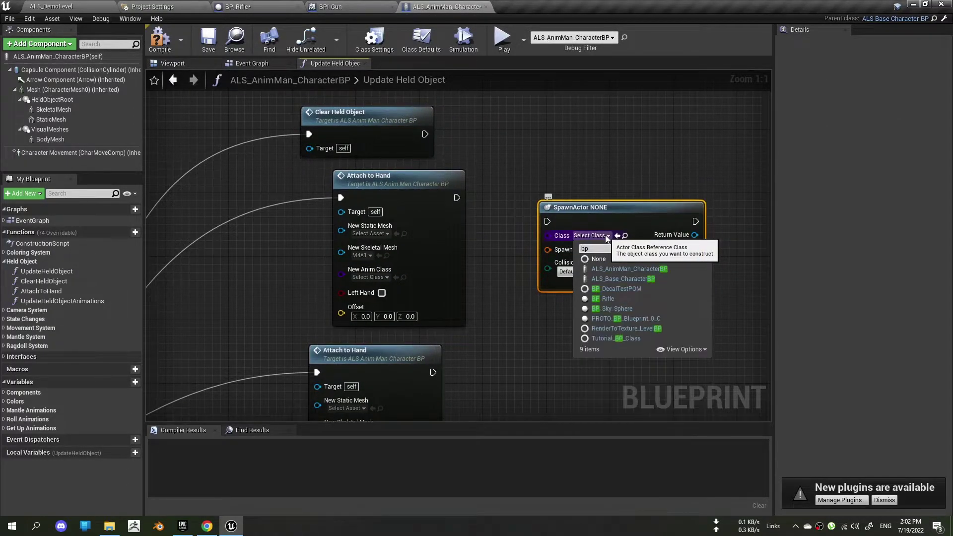
{"action": "type", "text": "_"}
{"action": "left_click", "coordinate": [621, 299]}
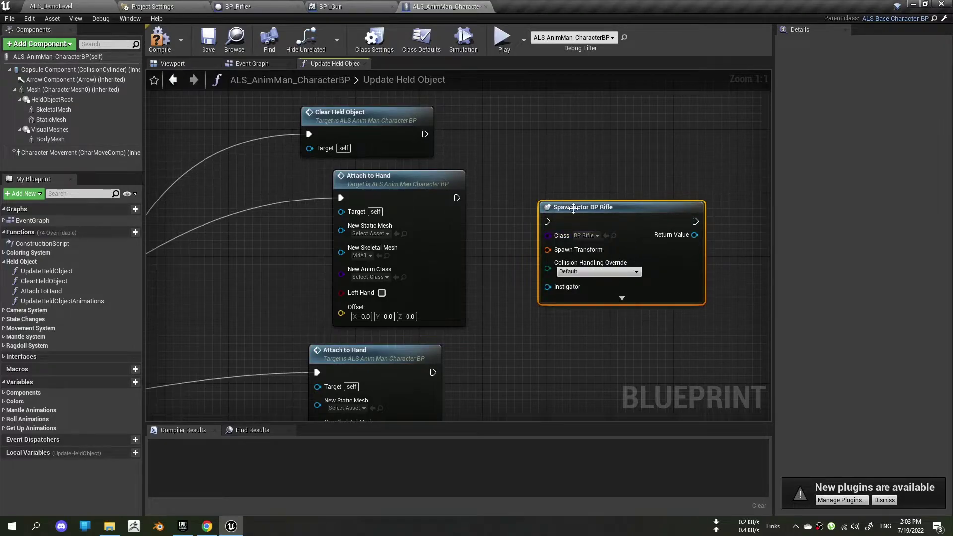
Step: Route the execution wire through SpawnActor BP Rifle into Attach to Hand
{"action": "double_click", "coordinate": [257, 206]}
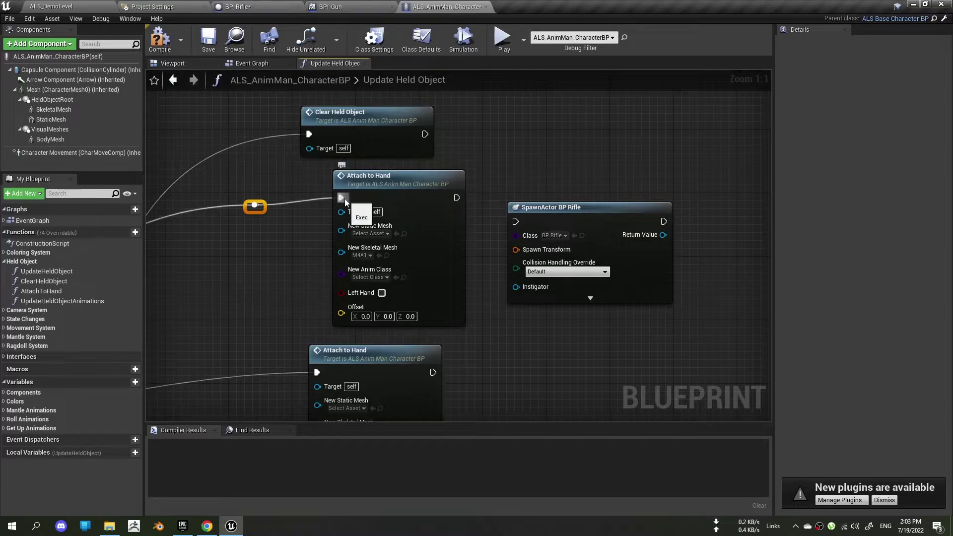
{"action": "mouse_move", "coordinate": [345, 198]}
{"action": "left_mouse_down", "text": "ctrl"}
{"action": "mouse_move", "coordinate": [262, 212]}
{"action": "mouse_move", "coordinate": [516, 222]}
{"action": "left_mouse_up", "text": "ctrl"}
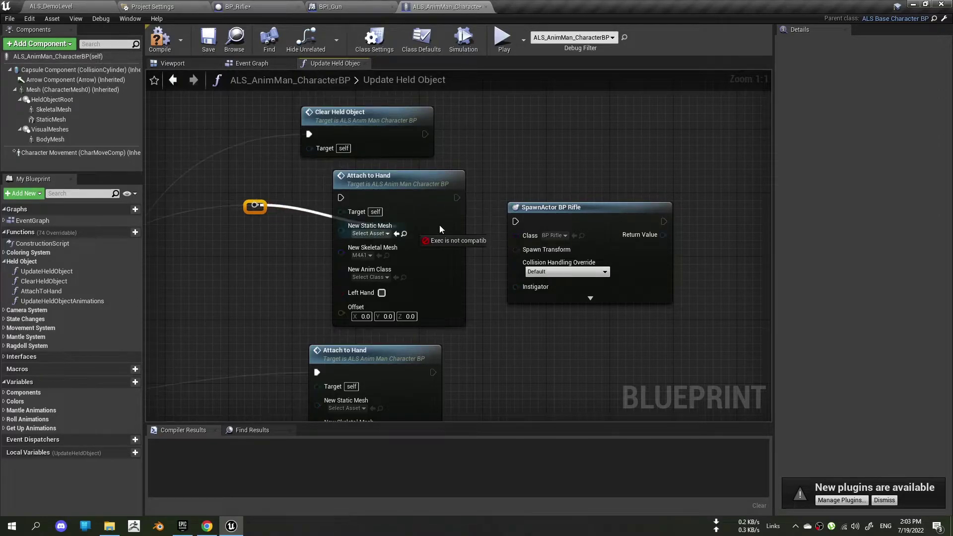
{"action": "left_click_drag", "start_coordinate": [382, 184], "coordinate": [644, 160]}
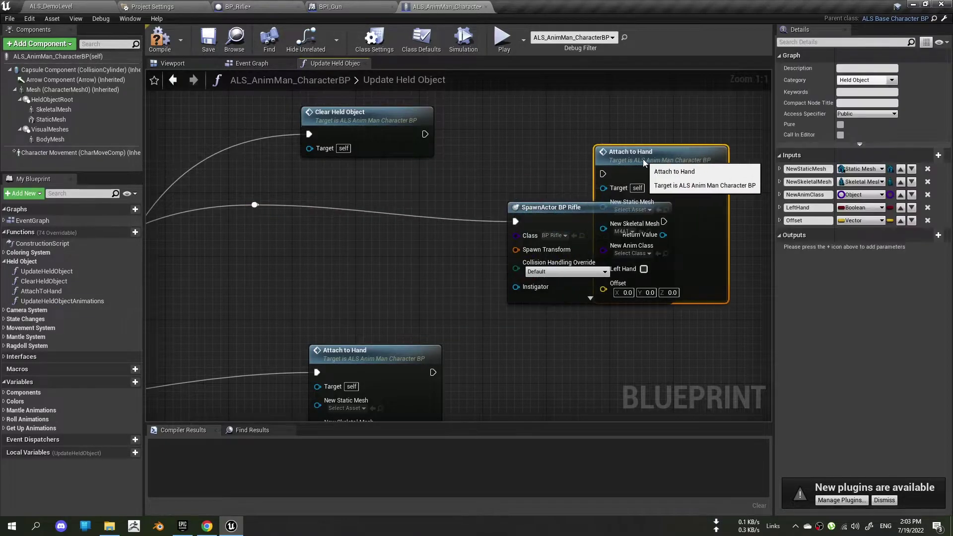
{"action": "left_click_drag", "start_coordinate": [556, 207], "coordinate": [341, 199]}
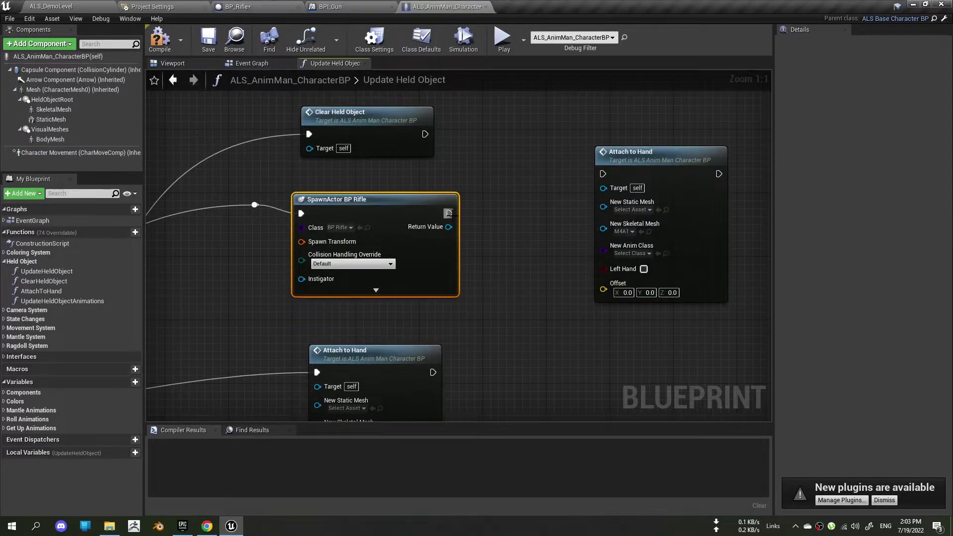
{"action": "left_click_drag", "start_coordinate": [449, 214], "coordinate": [550, 197]}
{"action": "left_click_drag", "start_coordinate": [601, 178], "coordinate": [602, 176]}
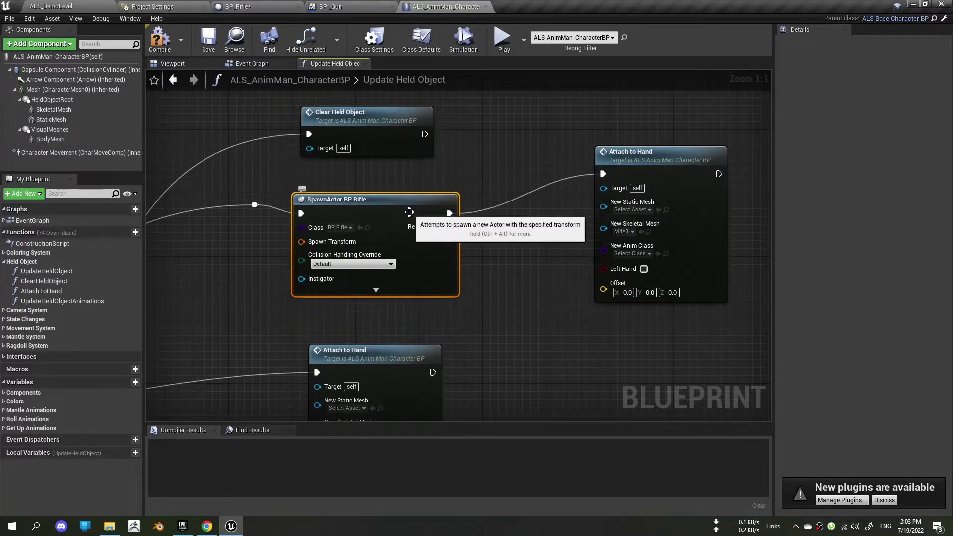
{"action": "left_click_drag", "start_coordinate": [409, 213], "coordinate": [418, 205]}
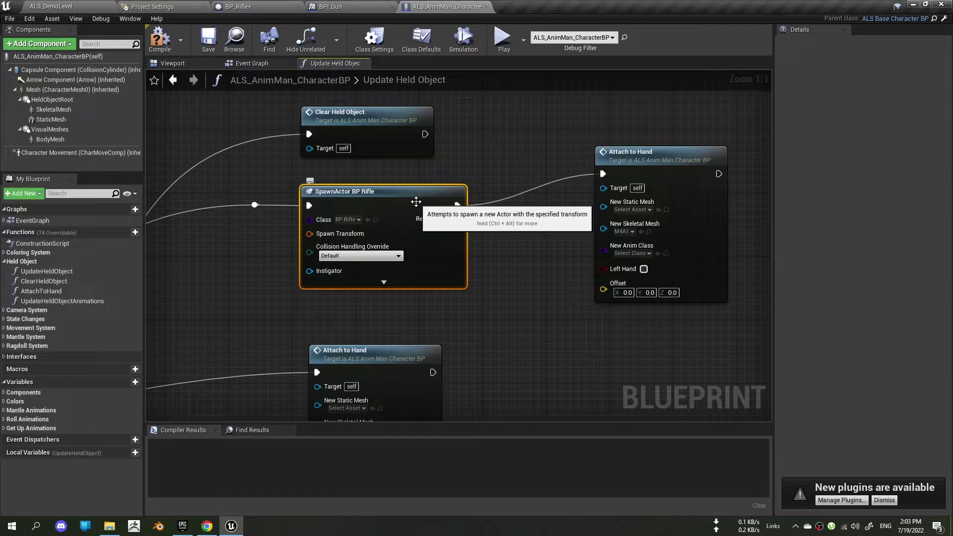
{"action": "right_click_drag", "start_coordinate": [501, 272], "coordinate": [452, 314]}
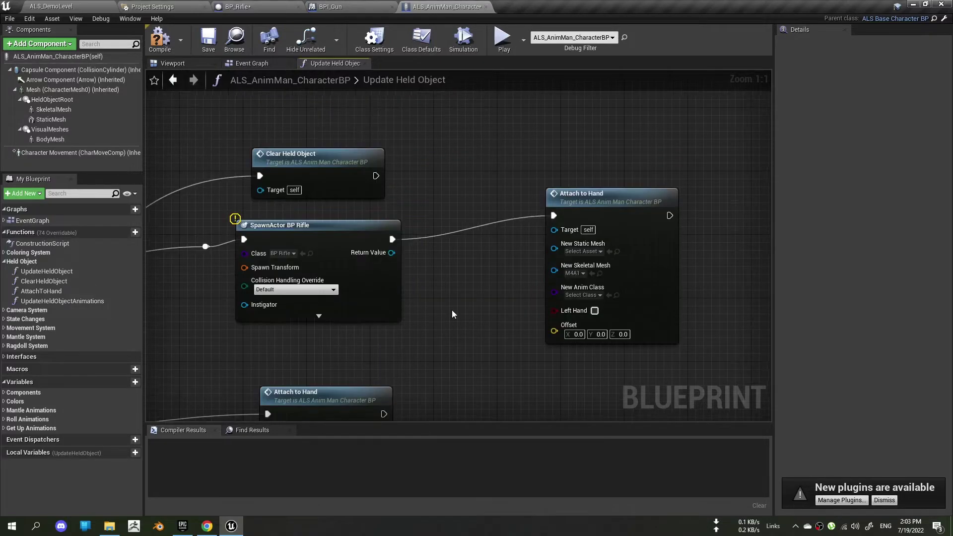
{"action": "left_click_drag", "start_coordinate": [354, 223], "coordinate": [362, 222]}
{"action": "left_click", "coordinate": [477, 273]}
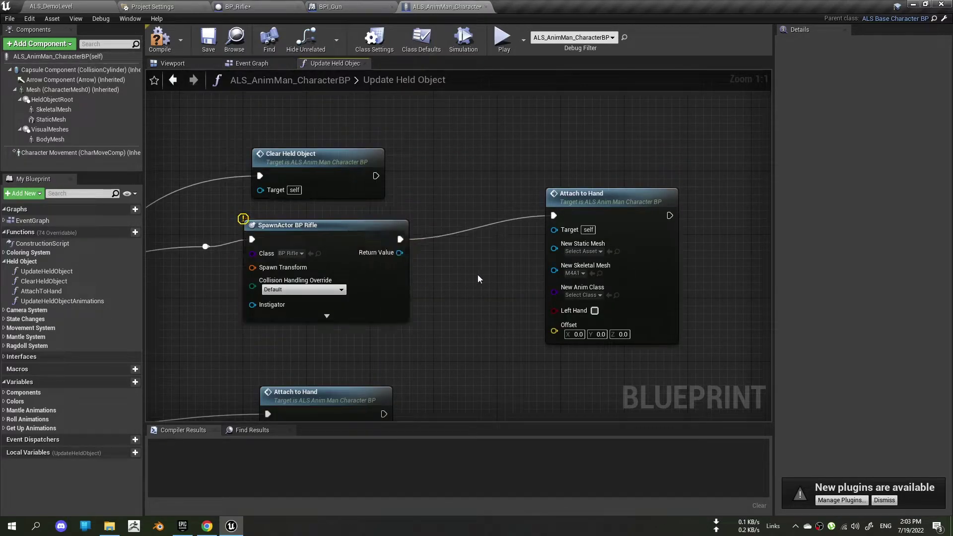
Step: Give Attach to Hand an AttachActor input of Actor object reference type, then compile
{"action": "double_click", "coordinate": [566, 193]}
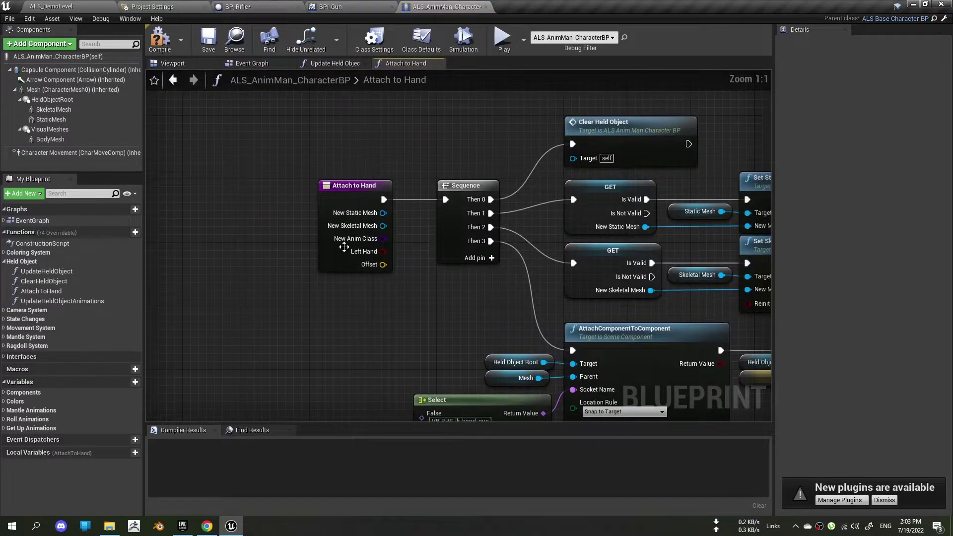
{"action": "left_click", "coordinate": [342, 185]}
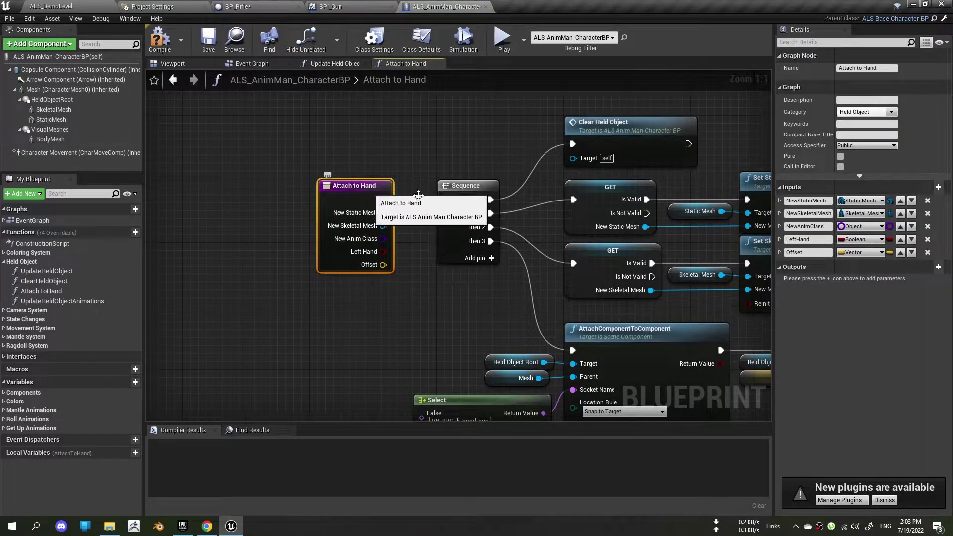
{"action": "left_click", "coordinate": [936, 191]}
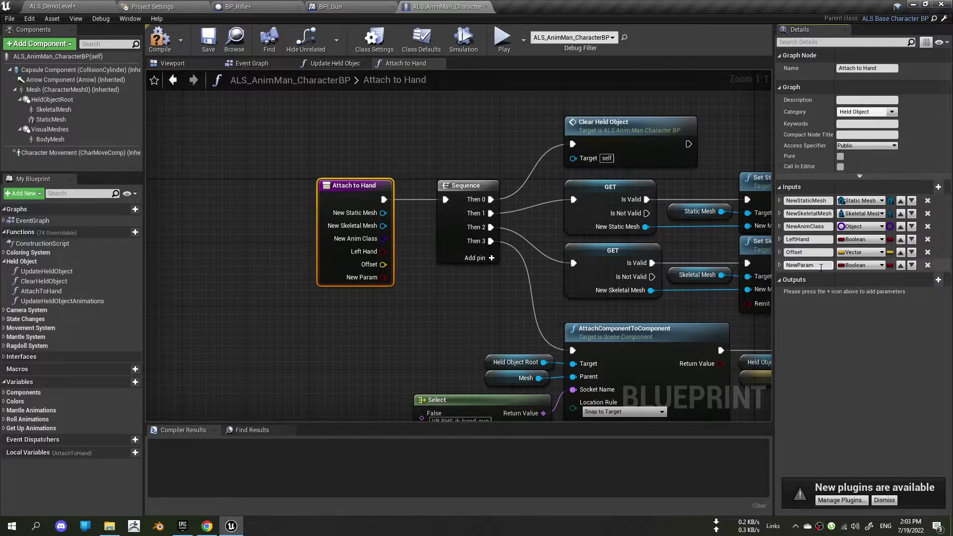
{"action": "left_click", "coordinate": [821, 266]}
{"action": "type", "text": "AttachActor"}
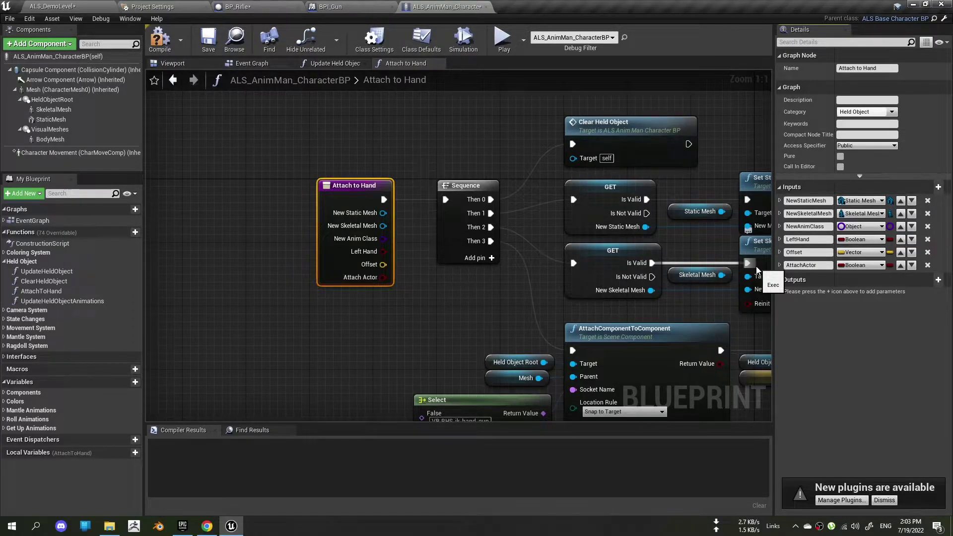
{"action": "left_click", "coordinate": [877, 267]}
{"action": "type", "text": "a"}
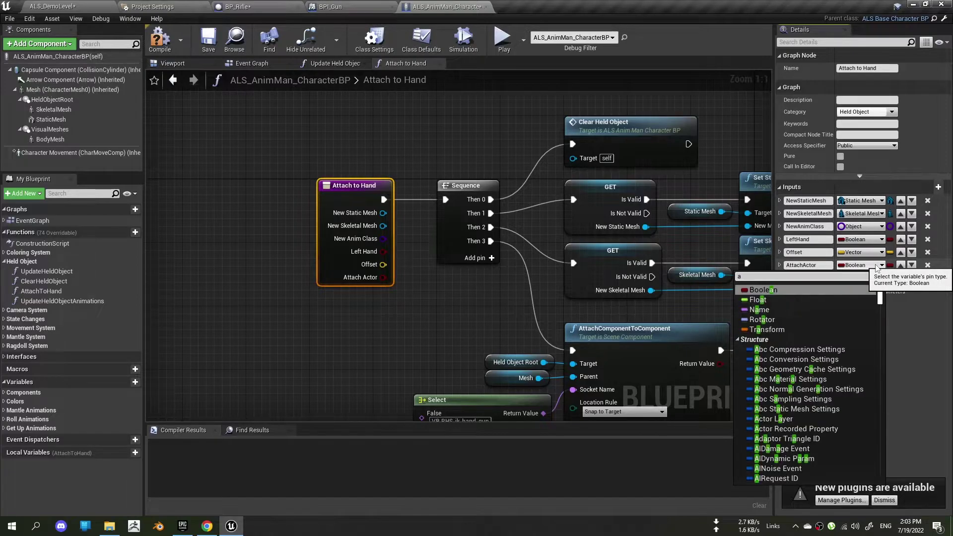
{"action": "type", "text": "ct"}
{"action": "scroll", "coordinate": [804, 377], "scroll_direction": "down", "scroll_amount": 3}
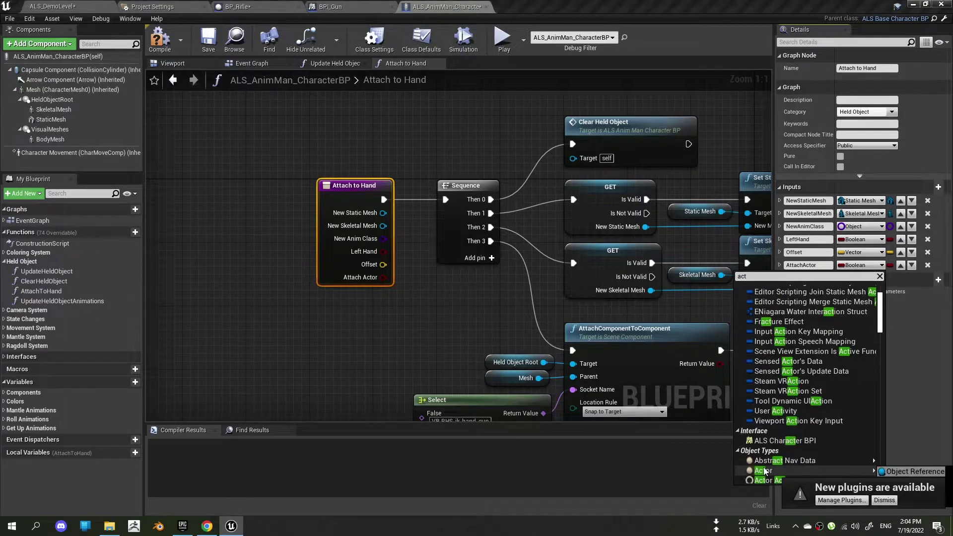
{"action": "mouse_move", "coordinate": [776, 454]}
{"action": "left_click", "coordinate": [697, 455]}
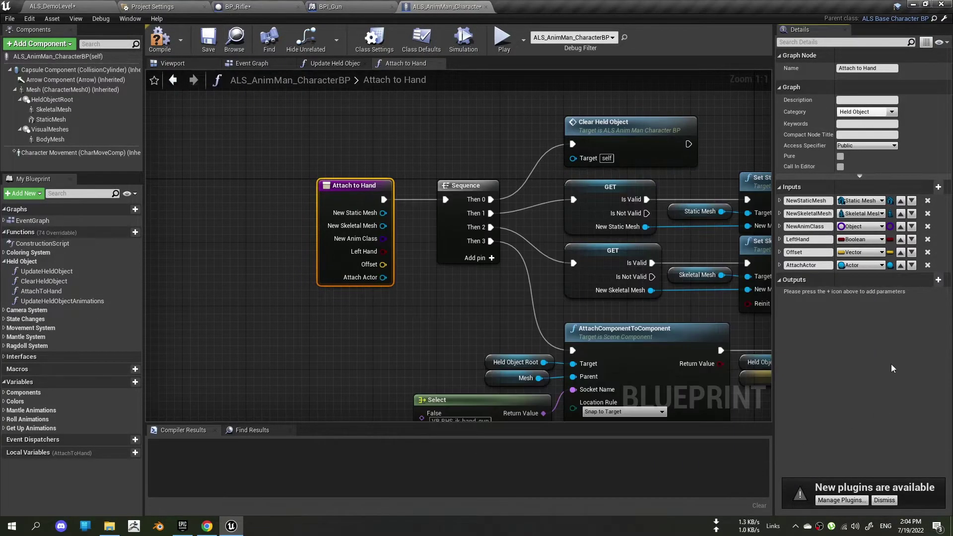
{"action": "left_click", "coordinate": [160, 40]}
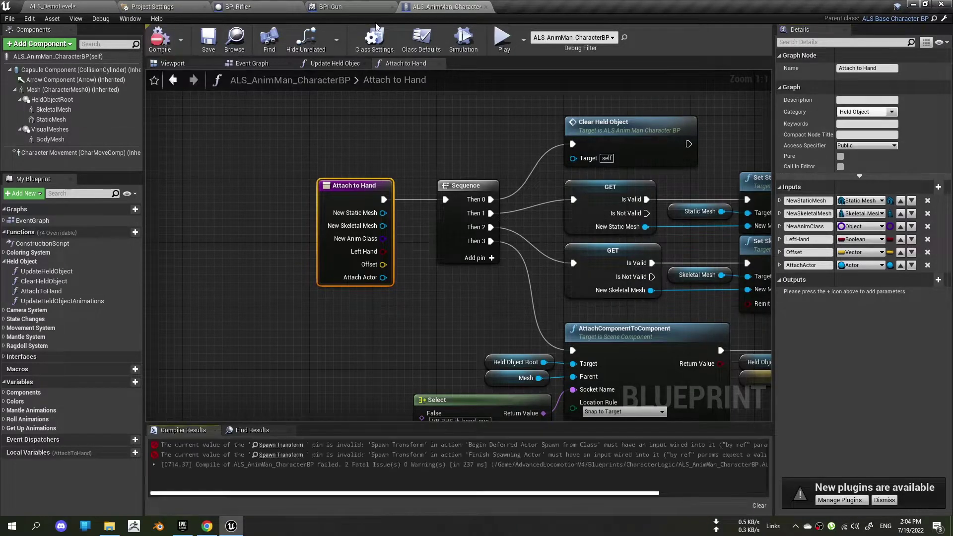
Step: In Update Held Object, store SpawnActor's result in a new Wepon variable wired into Attach to Hand
{"action": "left_click", "coordinate": [342, 68]}
{"action": "right_click_drag", "start_coordinate": [420, 195], "coordinate": [562, 167]}
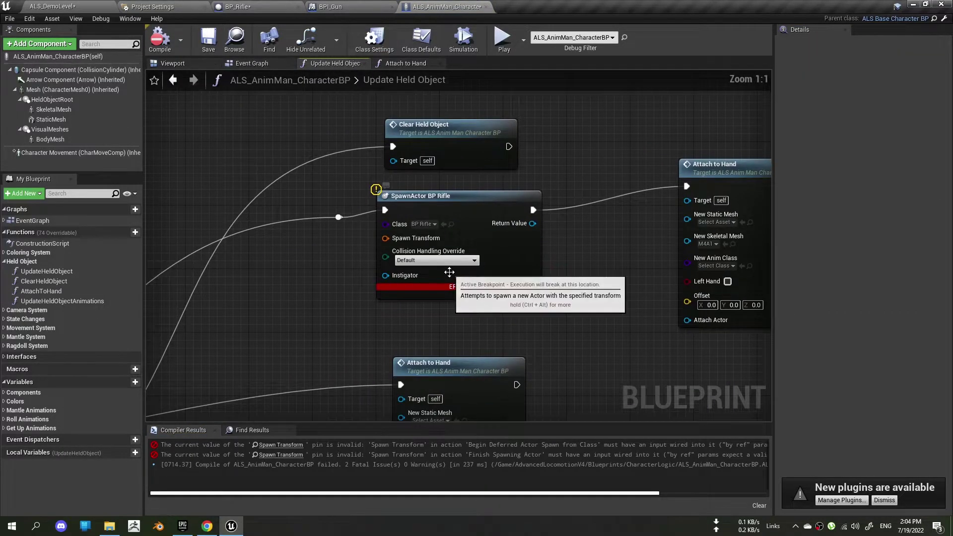
{"action": "right_click_drag", "start_coordinate": [579, 267], "coordinate": [523, 273]}
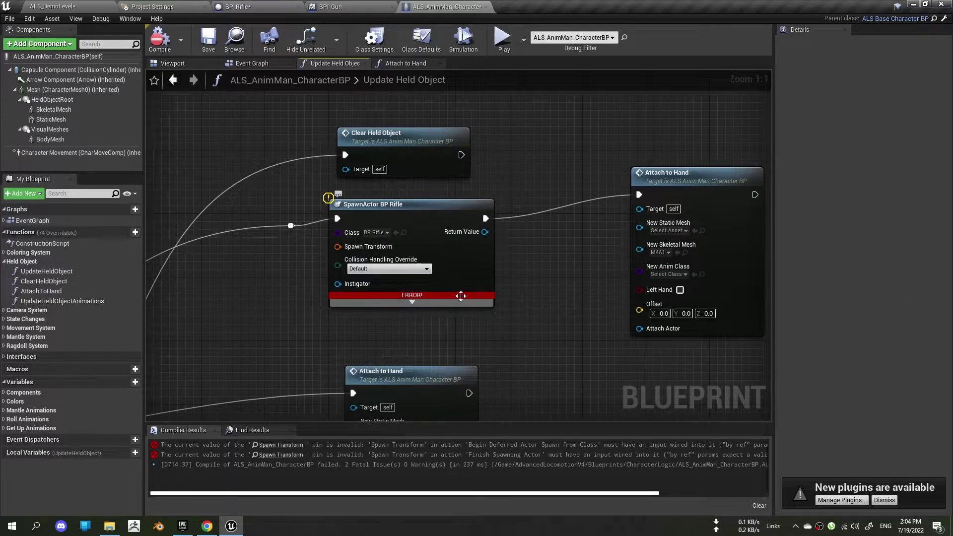
{"action": "right_click_drag", "start_coordinate": [518, 235], "coordinate": [468, 225]}
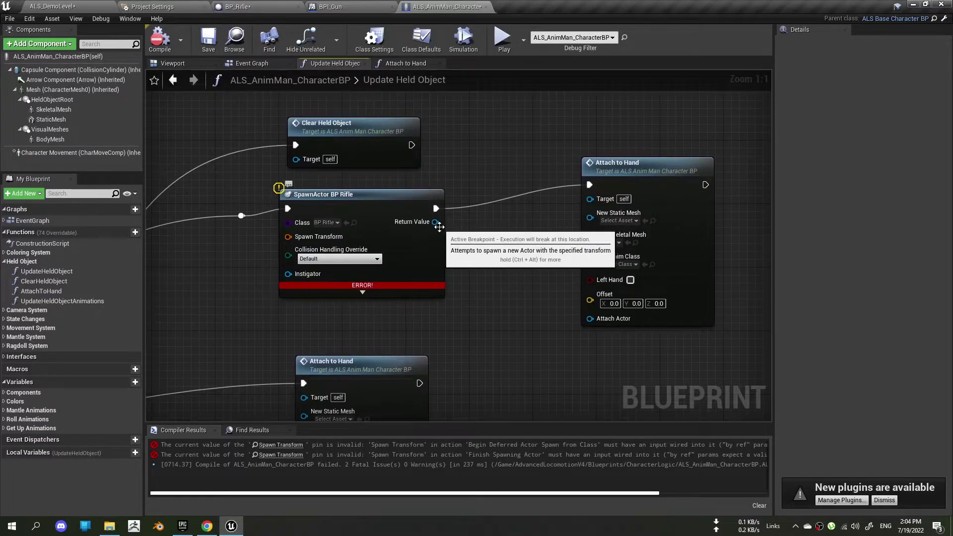
{"action": "right_click", "coordinate": [441, 224]}
{"action": "left_click", "coordinate": [474, 238]}
{"action": "type", "text": "Wepon"}
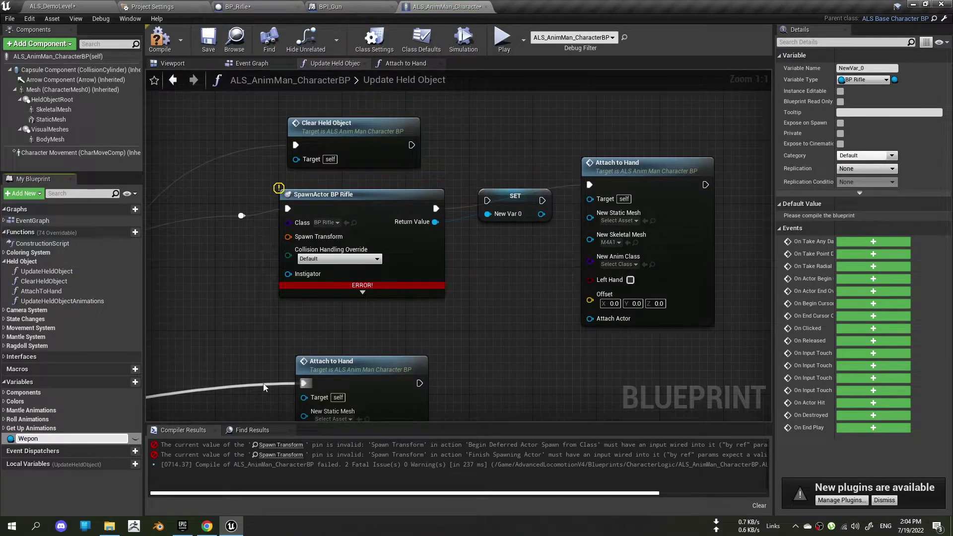
{"action": "key", "text": "Return"}
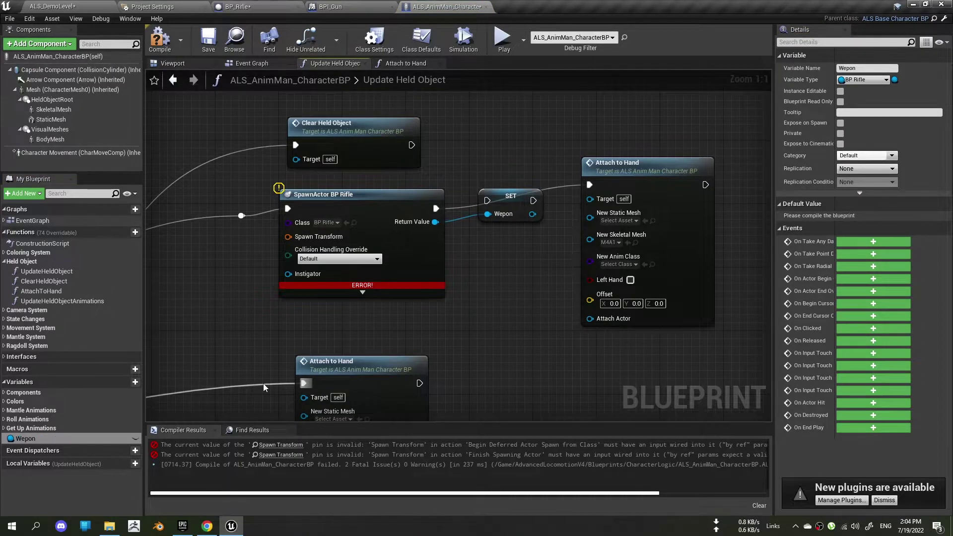
{"action": "mouse_move", "coordinate": [516, 201]}
{"action": "left_mouse_down"}
{"action": "mouse_move", "coordinate": [517, 249]}
{"action": "mouse_move", "coordinate": [486, 248]}
{"action": "mouse_move", "coordinate": [590, 184]}
{"action": "left_mouse_up"}
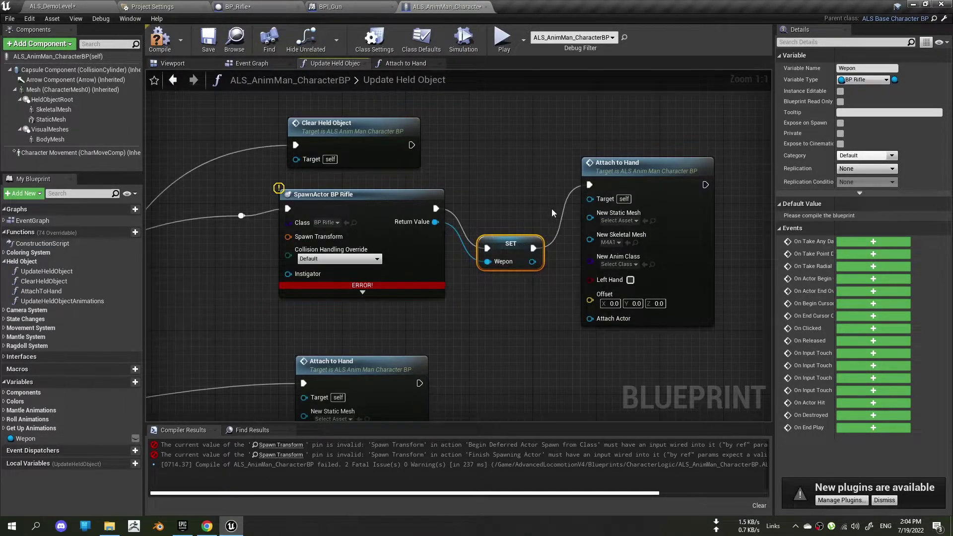
{"action": "mouse_move", "coordinate": [436, 222]}
{"action": "left_mouse_down"}
{"action": "mouse_move", "coordinate": [488, 262]}
{"action": "mouse_move", "coordinate": [531, 222]}
{"action": "mouse_move", "coordinate": [590, 318]}
{"action": "left_mouse_up"}
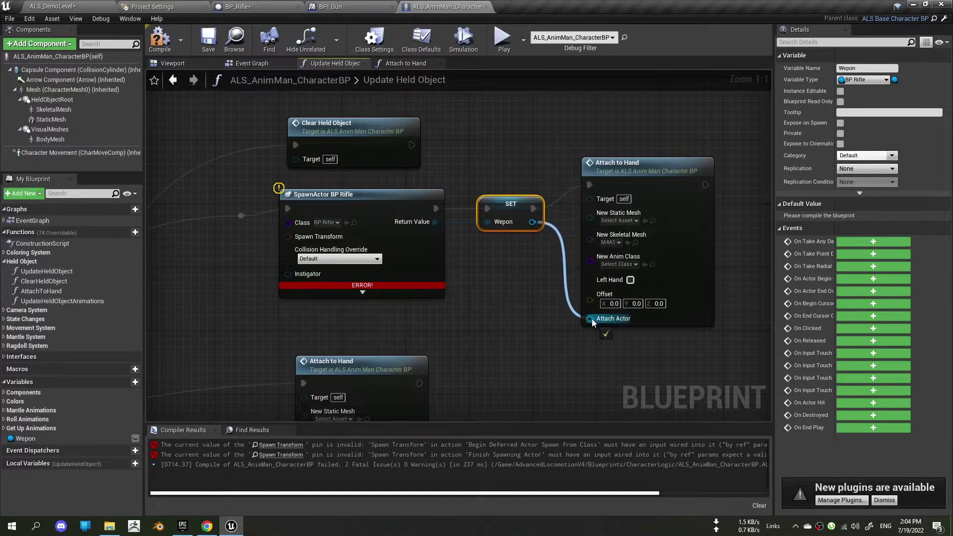
Step: Fix the compile error by splitting SpawnActor's Spawn Transform pin, then recompile successfully
{"action": "left_click", "coordinate": [158, 46]}
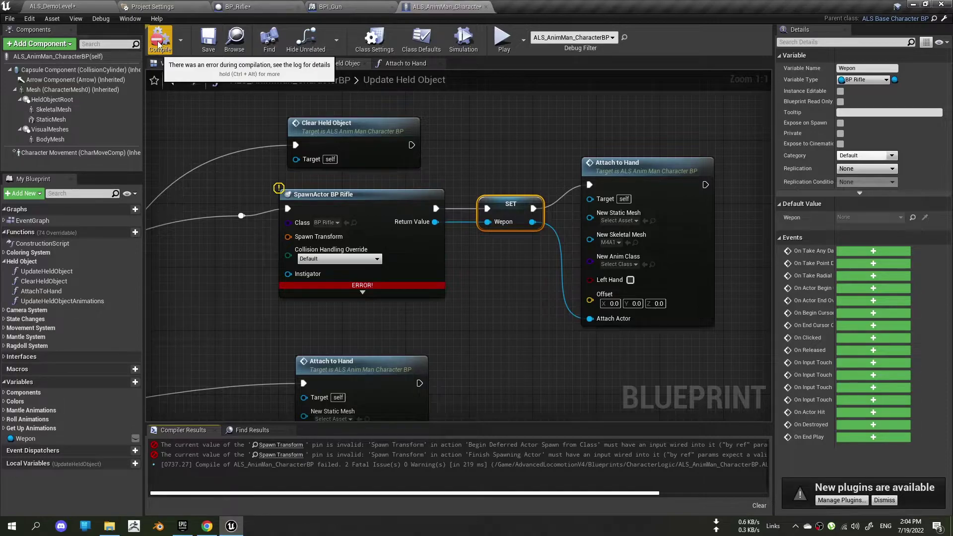
{"action": "right_click_drag", "start_coordinate": [269, 297], "coordinate": [363, 320]}
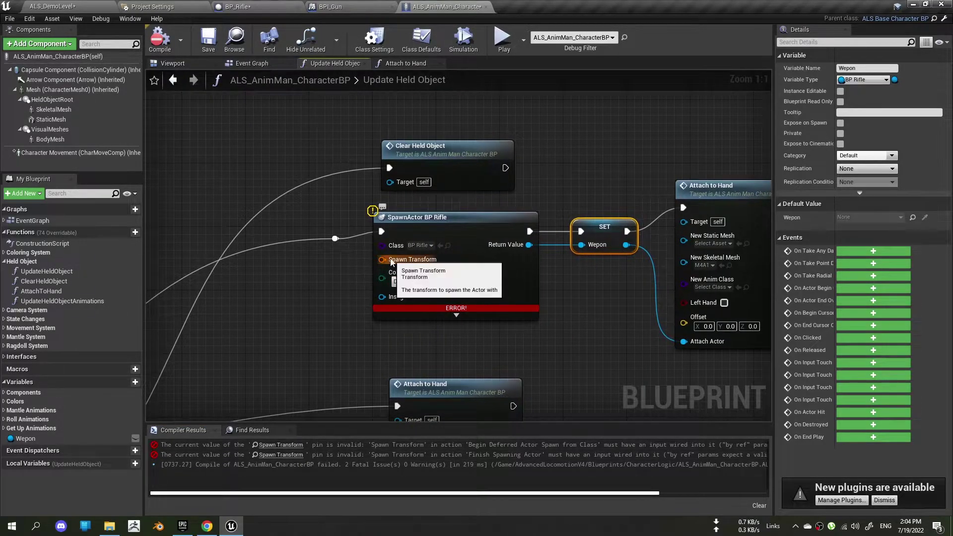
{"action": "right_click", "coordinate": [389, 260]}
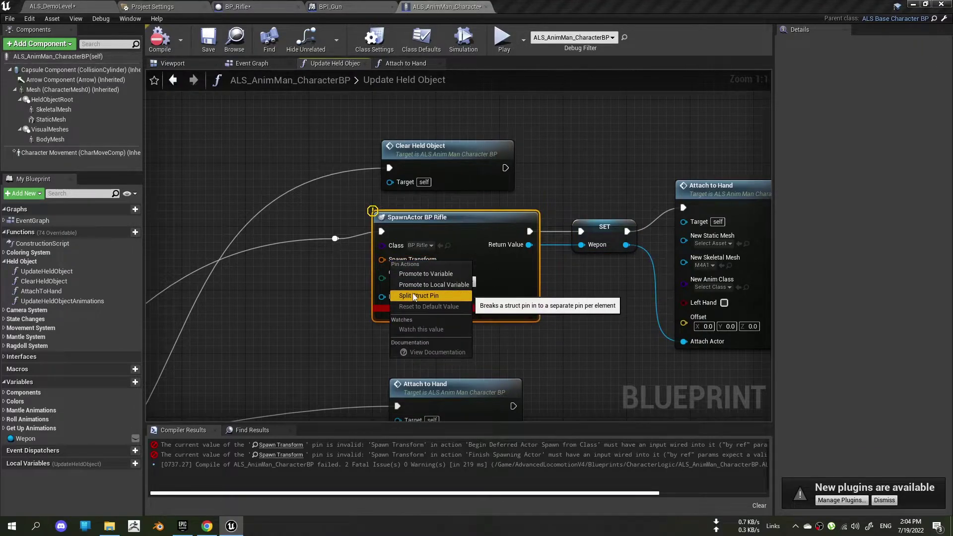
{"action": "left_click", "coordinate": [413, 294]}
{"action": "left_click", "coordinate": [158, 43]}
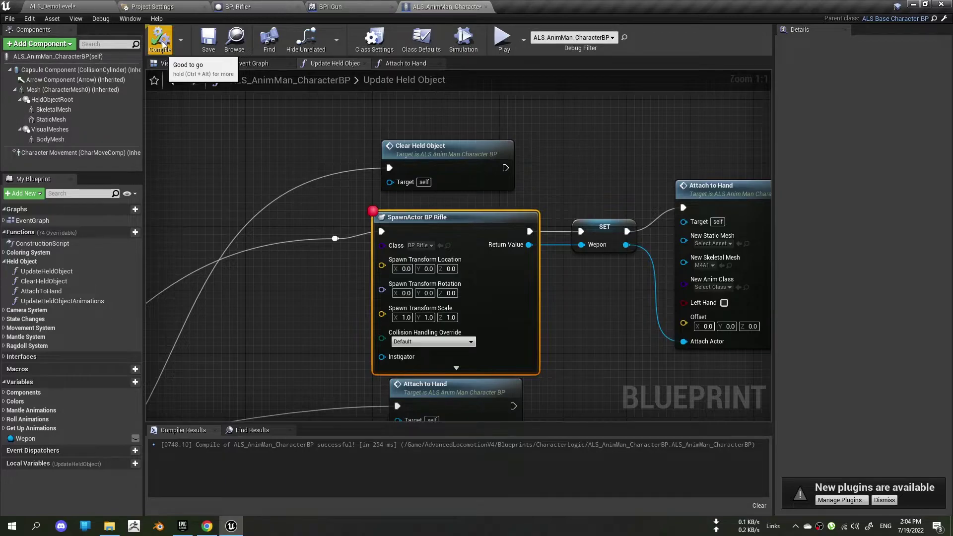
{"action": "left_click", "coordinate": [162, 43]}
{"action": "right_click_drag", "start_coordinate": [510, 247], "coordinate": [360, 224]}
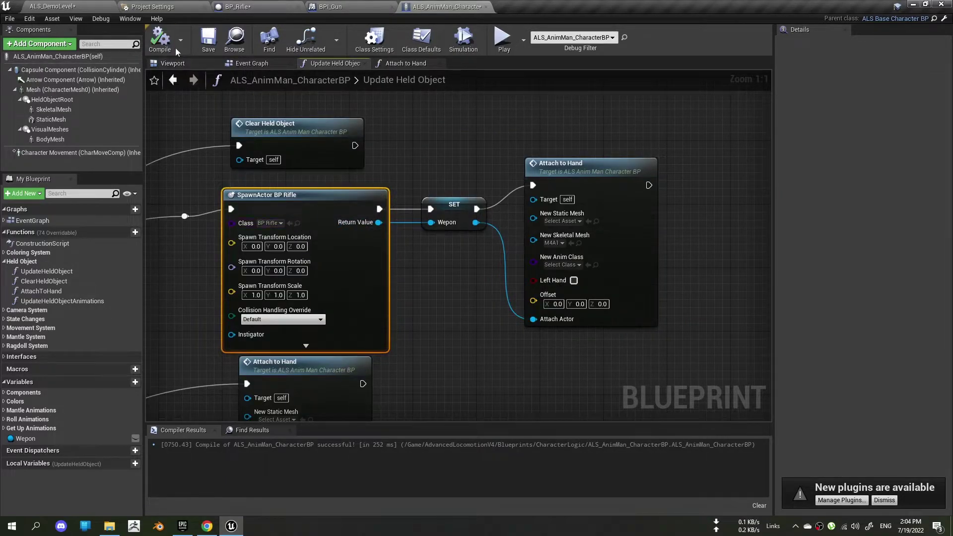
{"action": "left_click", "coordinate": [160, 42]}
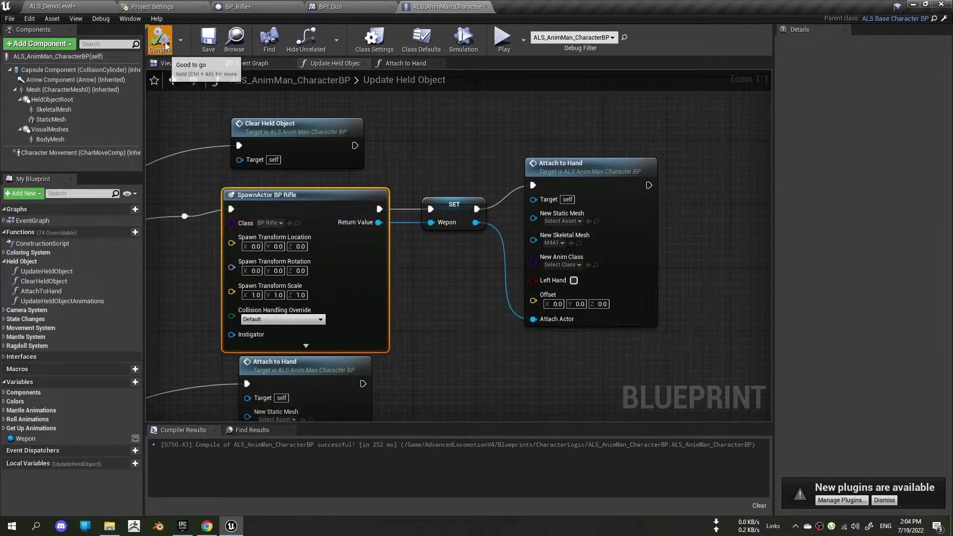
{"action": "left_click", "coordinate": [497, 37]}
{"action": "key", "text": "q"}
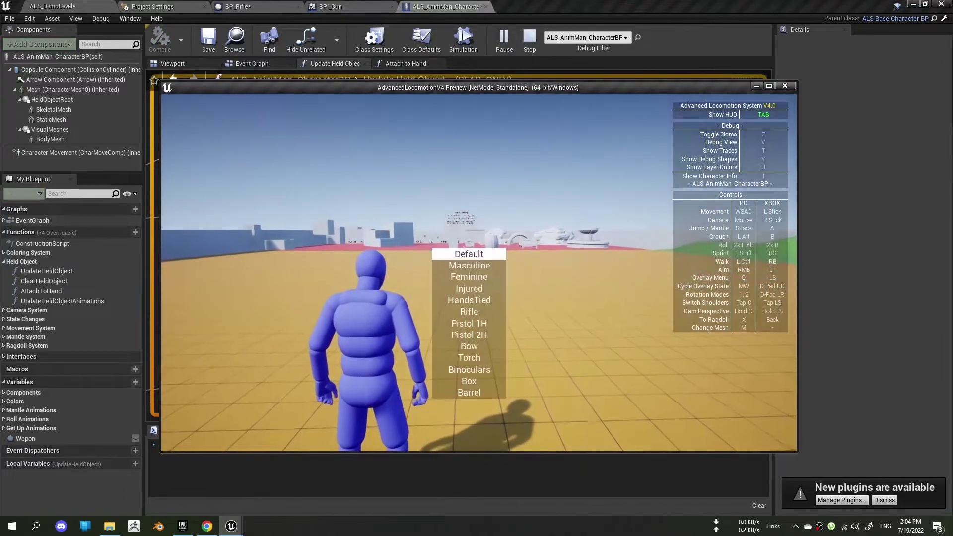
{"action": "scroll", "coordinate": [469, 322], "scroll_direction": "down", "scroll_amount": 5}
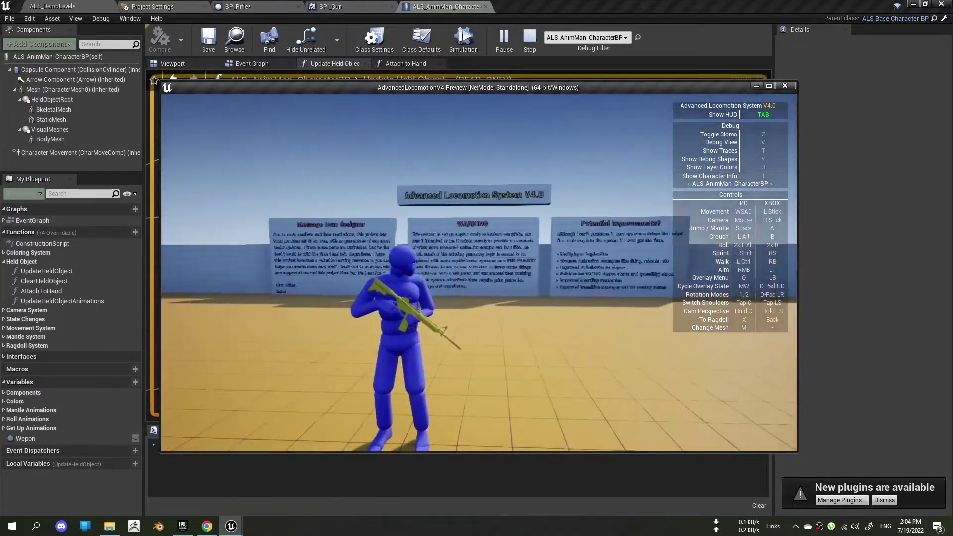
{"action": "key", "text": "Escape"}
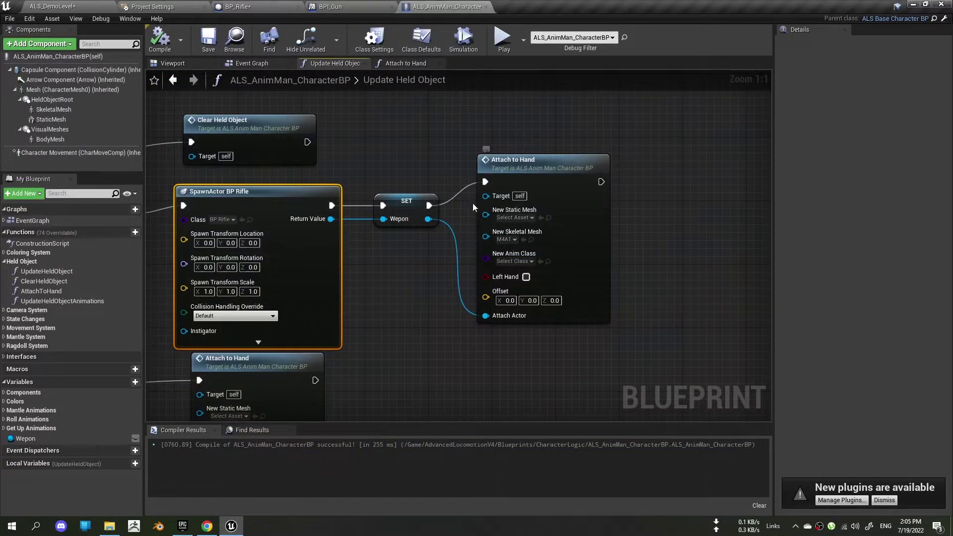
Step: In the Attach to Hand function, add a fifth Then 4 output to the Sequence node
{"action": "double_click", "coordinate": [591, 167]}
{"action": "right_click_drag", "start_coordinate": [478, 291], "coordinate": [389, 201]}
{"action": "scroll", "coordinate": [332, 291], "scroll_direction": "down", "scroll_amount": 4}
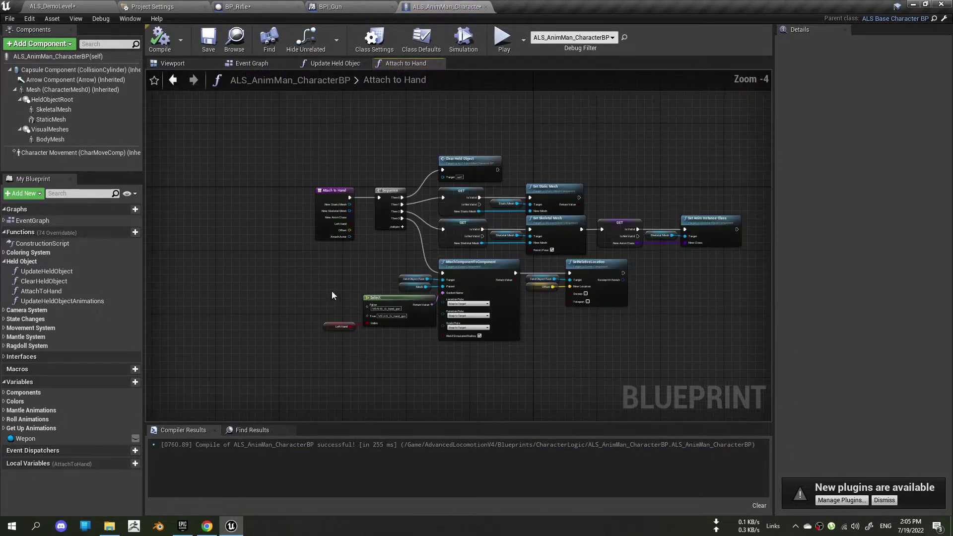
{"action": "scroll", "coordinate": [355, 240], "scroll_direction": "up", "scroll_amount": 4}
{"action": "mouse_move", "coordinate": [355, 240]}
{"action": "right_mouse_down"}
{"action": "mouse_move", "coordinate": [410, 176]}
{"action": "mouse_move", "coordinate": [340, 254]}
{"action": "right_mouse_up"}
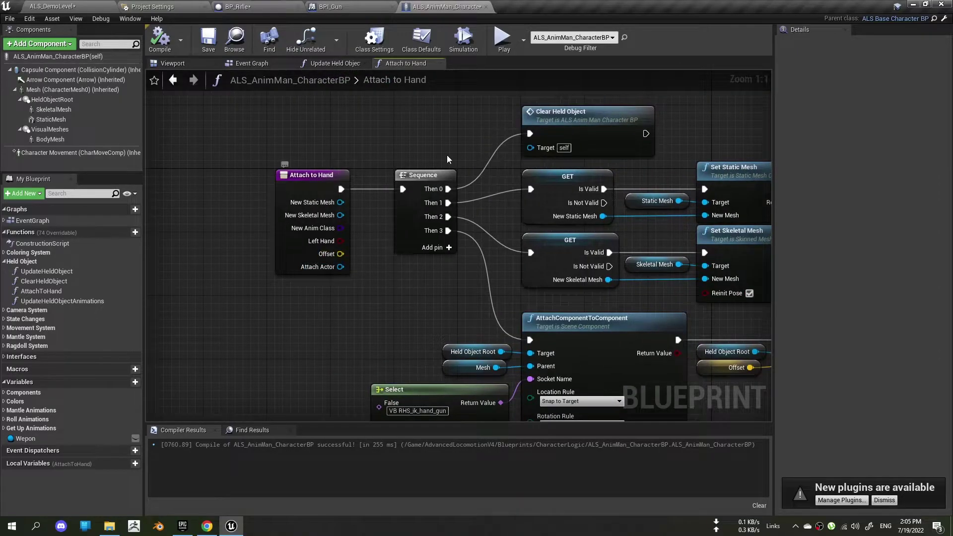
{"action": "left_click", "coordinate": [422, 175]}
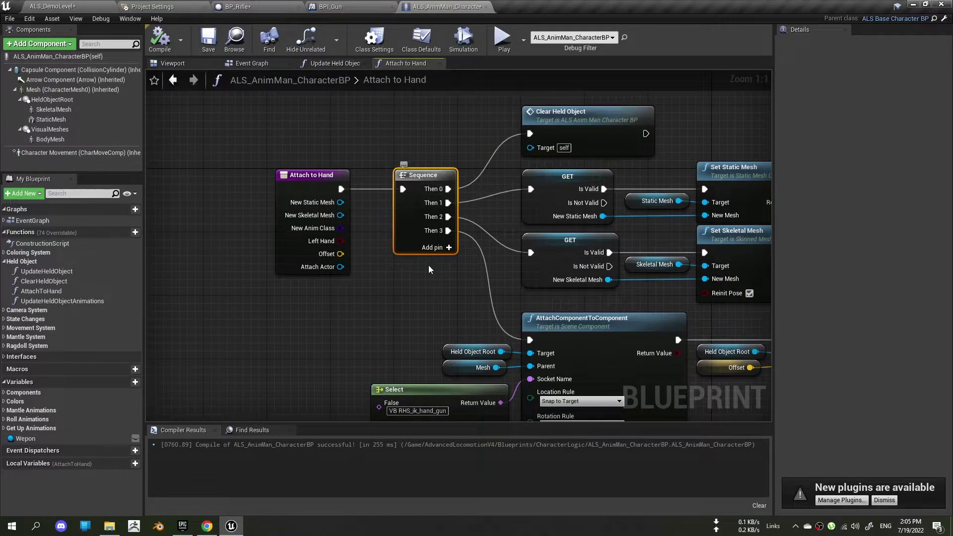
{"action": "left_click", "coordinate": [440, 251]}
{"action": "scroll", "coordinate": [440, 254], "scroll_direction": "down", "scroll_amount": 3}
{"action": "right_click_drag", "start_coordinate": [440, 253], "coordinate": [433, 139]}
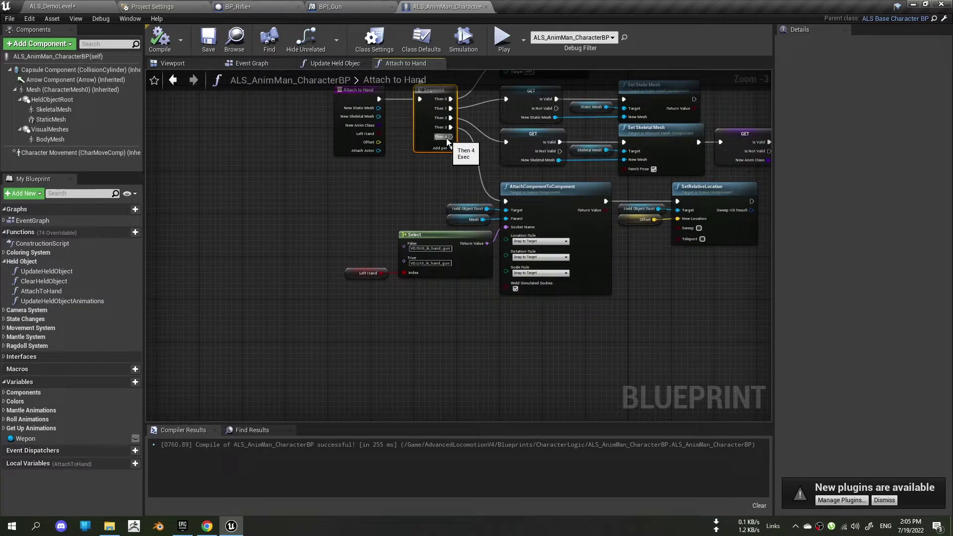
Step: Create an Is Valid node driven by the Sequence's Then 4 output
{"action": "left_click_drag", "start_coordinate": [446, 141], "coordinate": [443, 300]}
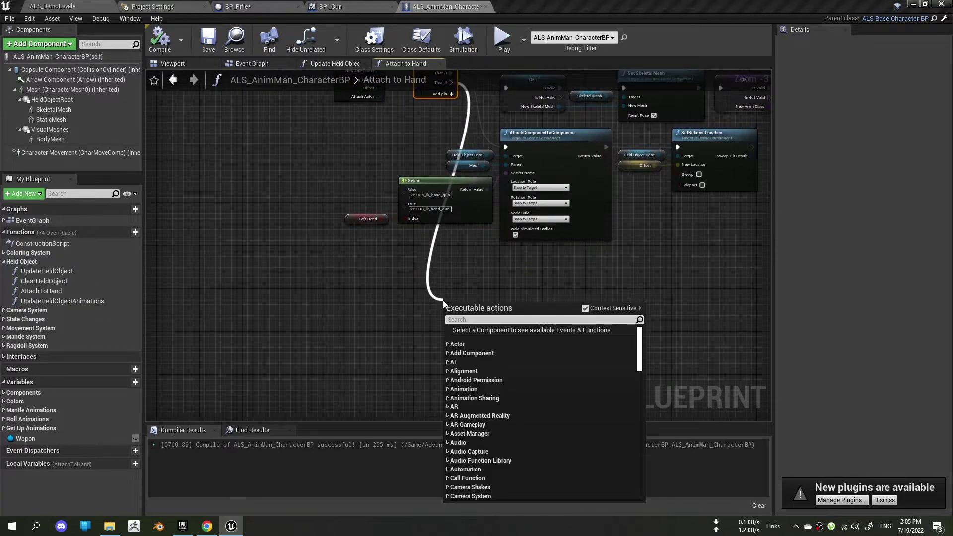
{"action": "type", "text": "is va"}
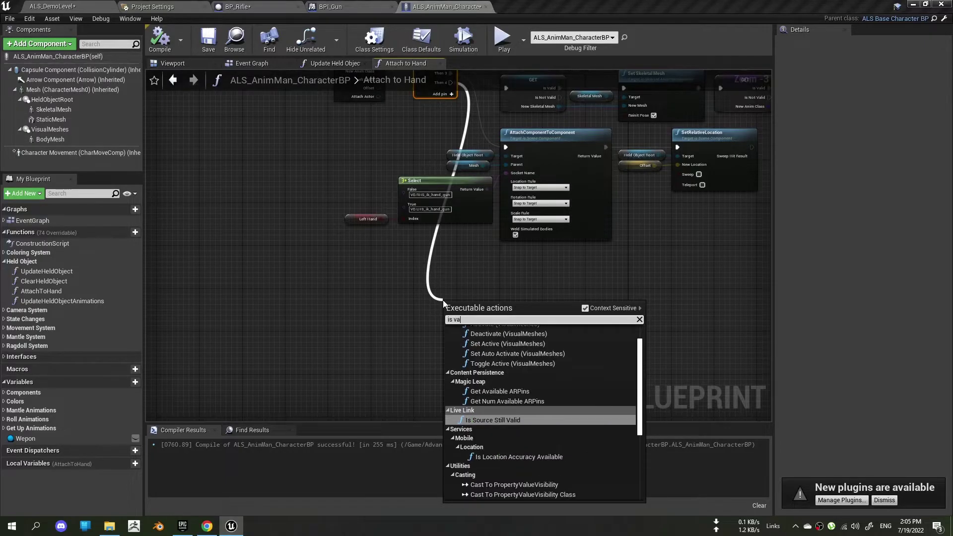
{"action": "type", "text": "li"}
{"action": "key", "text": "Down"}
{"action": "key", "text": "Return"}
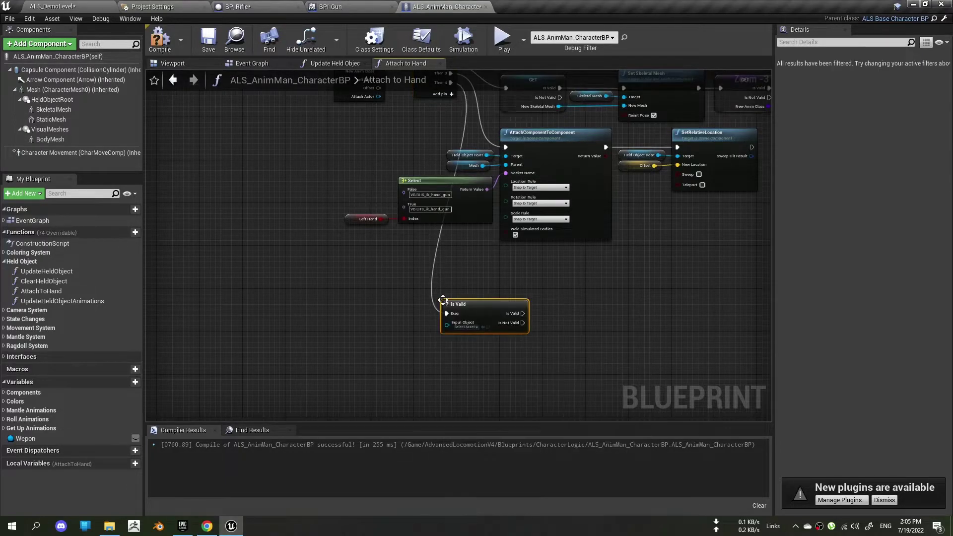
{"action": "scroll", "coordinate": [424, 331], "scroll_direction": "up", "scroll_amount": 3}
{"action": "right_click_drag", "start_coordinate": [424, 332], "coordinate": [413, 278]}
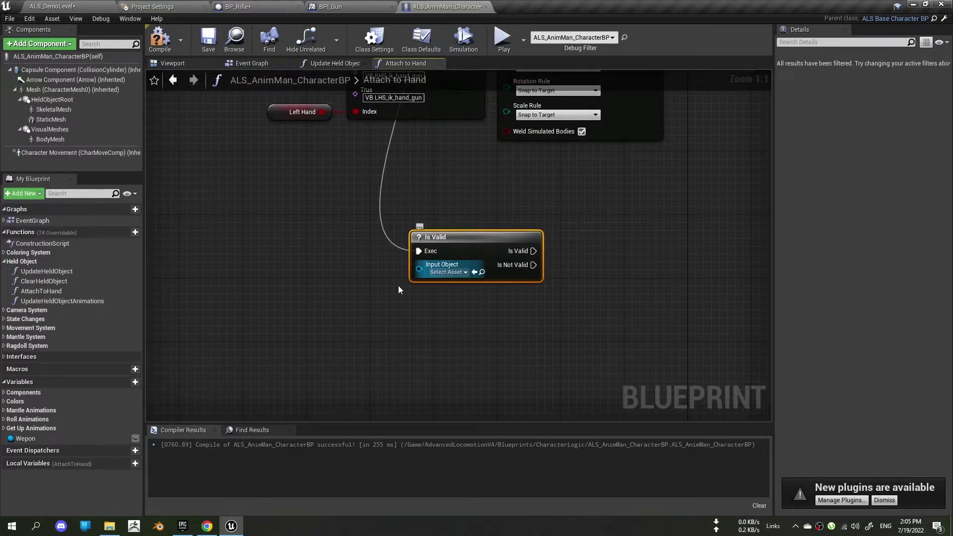
{"action": "right_click_drag", "start_coordinate": [341, 214], "coordinate": [336, 444]}
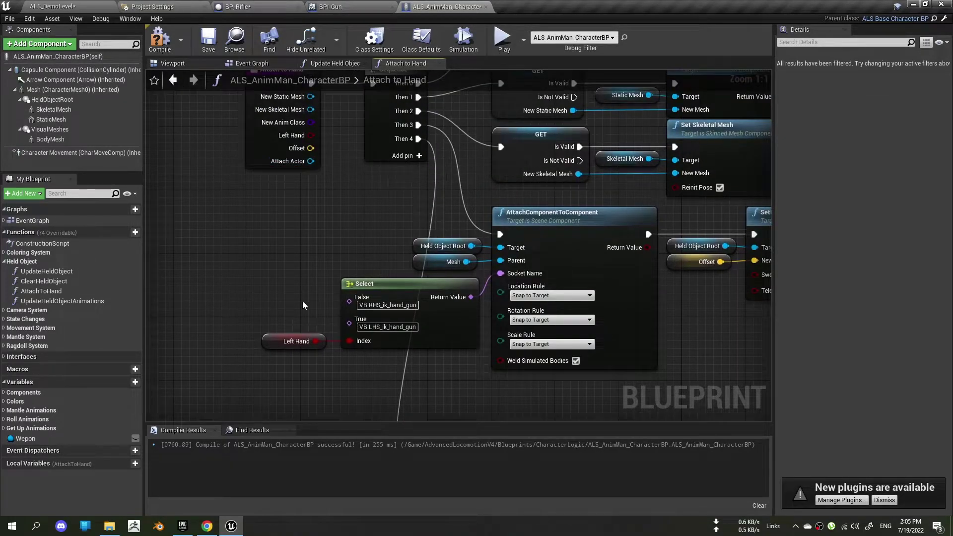
{"action": "right_click_drag", "start_coordinate": [304, 306], "coordinate": [303, 114]}
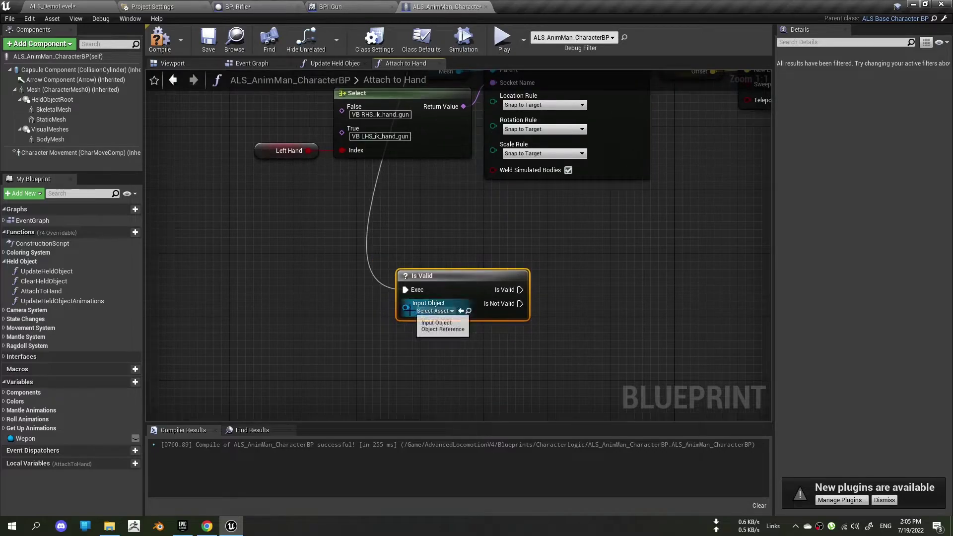
Step: Connect an Attach Actor getter to the Is Valid node's Input Object
{"action": "left_click_drag", "start_coordinate": [406, 308], "coordinate": [305, 358]}
{"action": "type", "text": "a"}
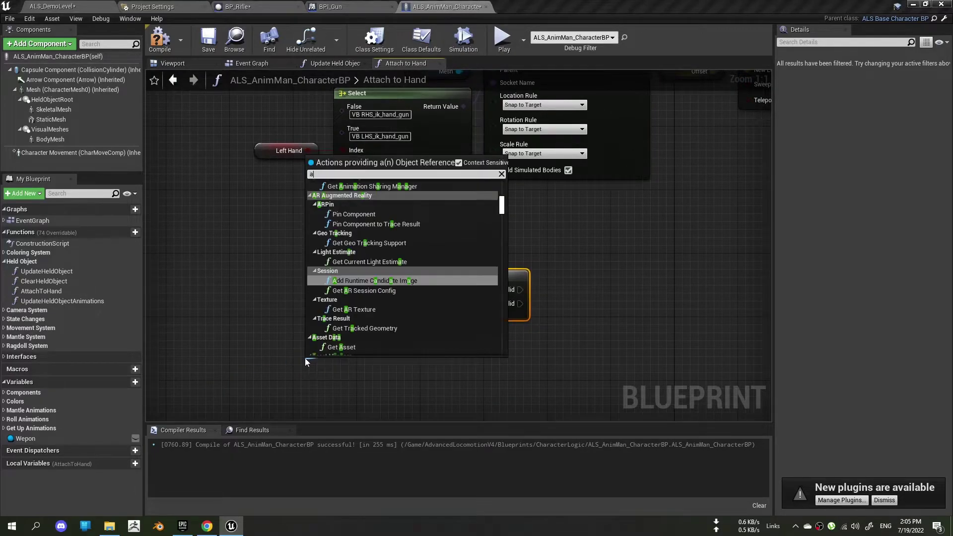
{"action": "type", "text": "tta"}
{"action": "key", "text": "Return"}
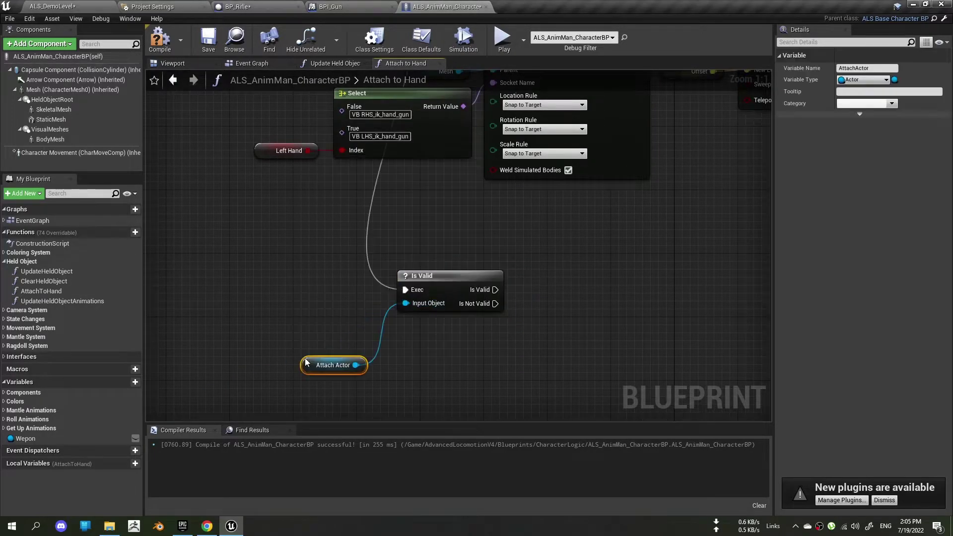
{"action": "right_click_drag", "start_coordinate": [316, 346], "coordinate": [247, 382]}
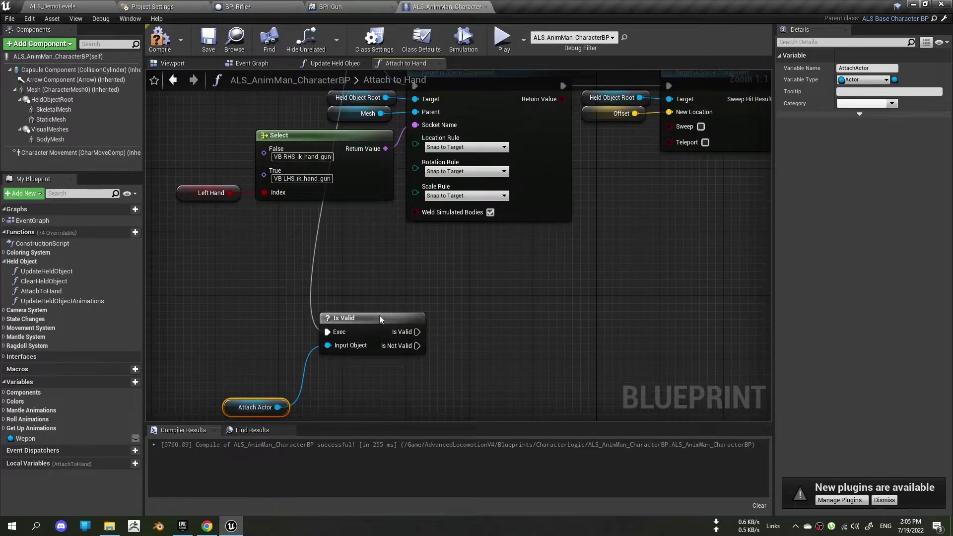
{"action": "mouse_move", "coordinate": [434, 291]}
{"action": "right_mouse_down"}
{"action": "mouse_move", "coordinate": [378, 246]}
{"action": "mouse_move", "coordinate": [484, 336]}
{"action": "right_mouse_up"}
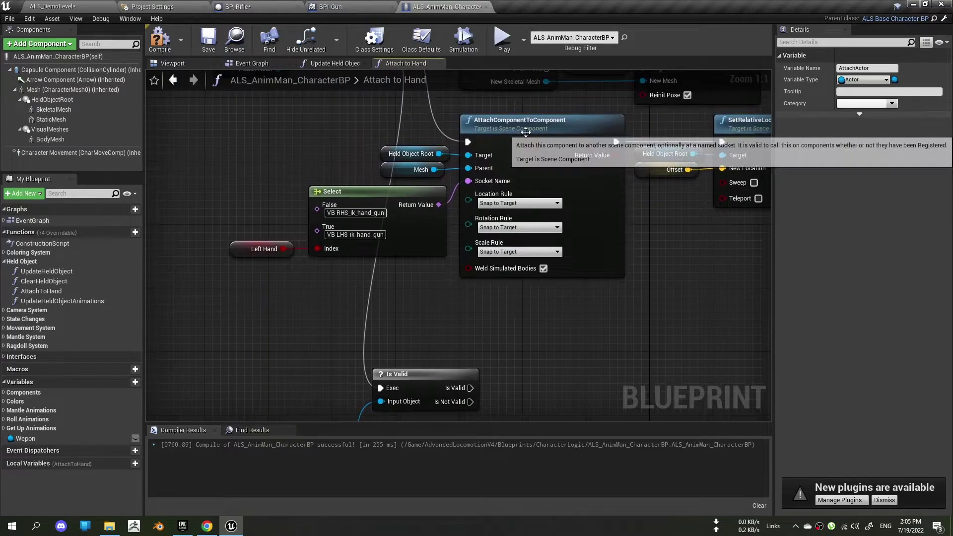
Step: Select the AttachComponentToComponent, Select and Left Hand nodes for copying
{"action": "left_click", "coordinate": [526, 131]}
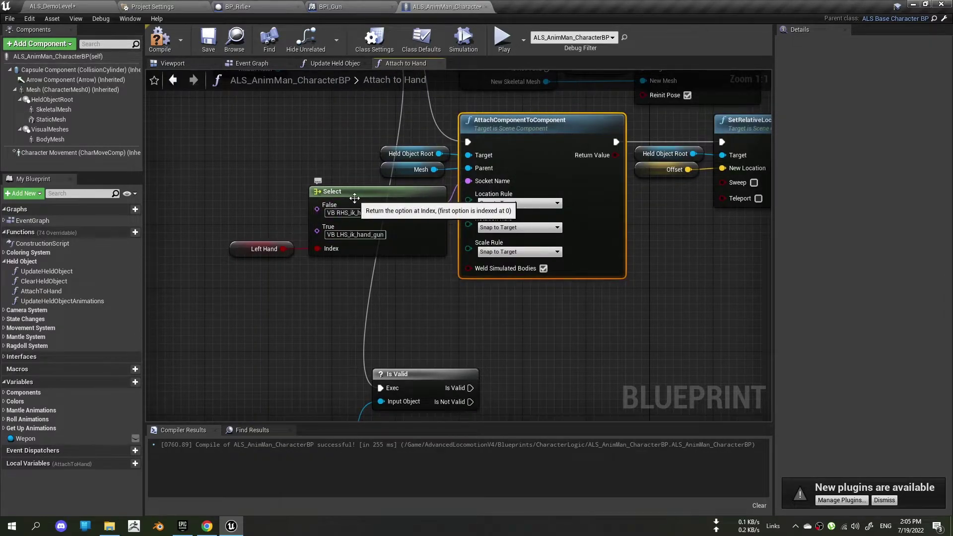
{"action": "left_click", "coordinate": [355, 198], "text": "ctrl"}
{"action": "left_click", "coordinate": [240, 252], "text": "ctrl"}
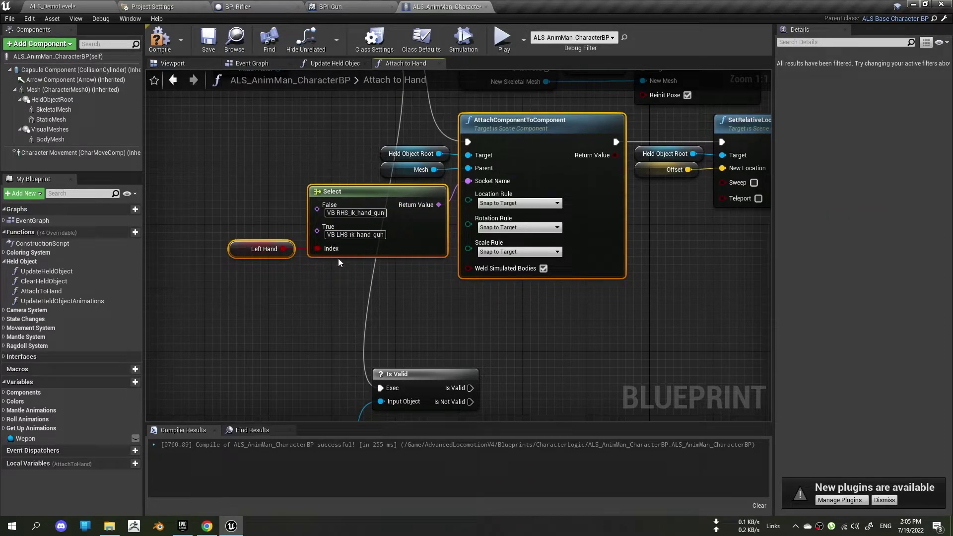
{"action": "right_click_drag", "start_coordinate": [448, 352], "coordinate": [332, 231]}
{"action": "left_click", "coordinate": [485, 329]}
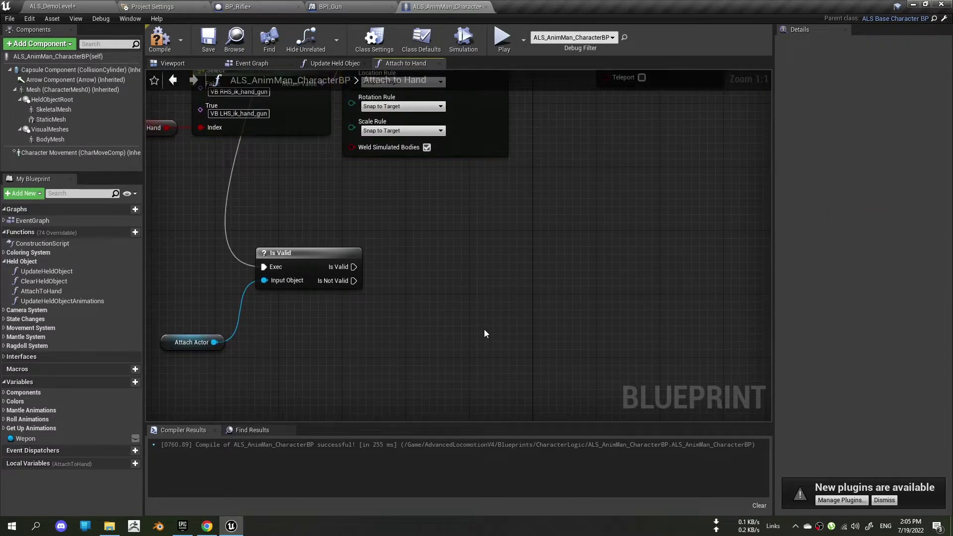
Step: Paste the attach nodes after Is Valid's Is Valid output, feeding Select into Socket Name
{"action": "key", "text": "ctrl+v"}
{"action": "left_click_drag", "start_coordinate": [640, 277], "coordinate": [628, 276]}
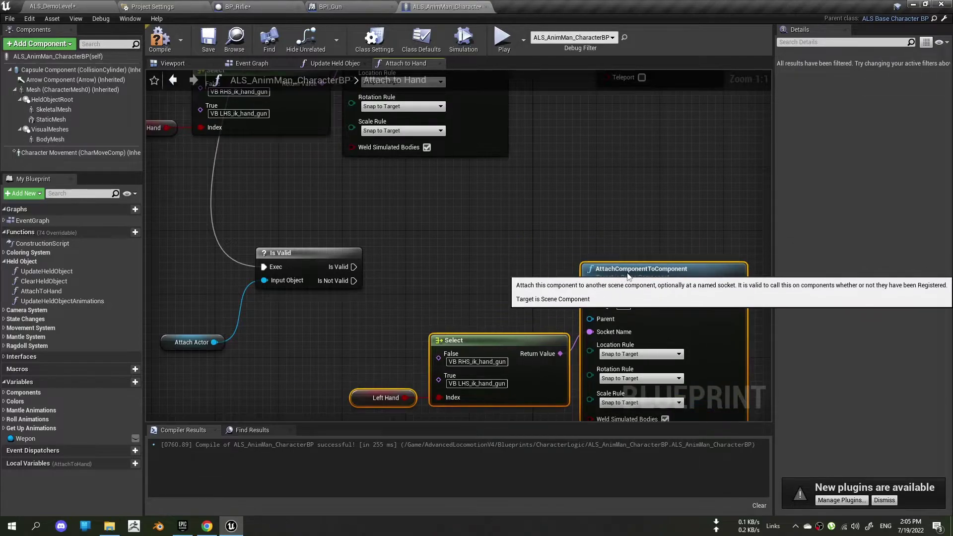
{"action": "left_click_drag", "start_coordinate": [353, 267], "coordinate": [515, 277]}
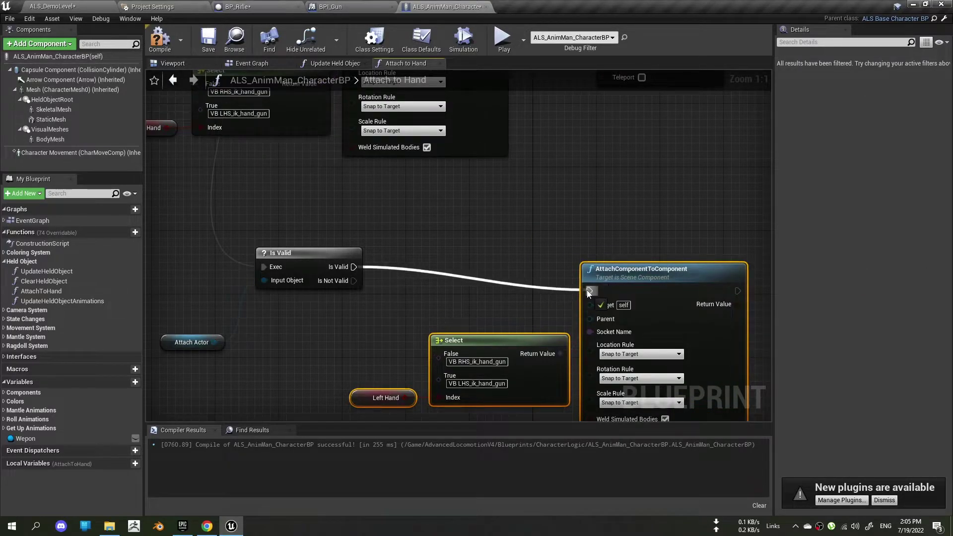
{"action": "left_click_drag", "start_coordinate": [589, 290], "coordinate": [590, 291]}
{"action": "right_click_drag", "start_coordinate": [589, 291], "coordinate": [529, 214]}
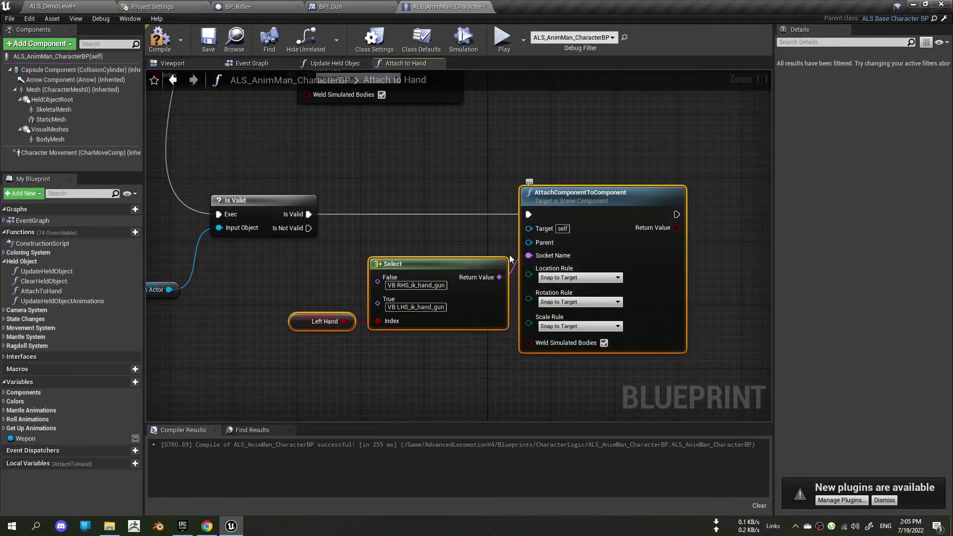
{"action": "left_click_drag", "start_coordinate": [510, 258], "coordinate": [528, 255]}
{"action": "right_click_drag", "start_coordinate": [332, 305], "coordinate": [407, 337]}
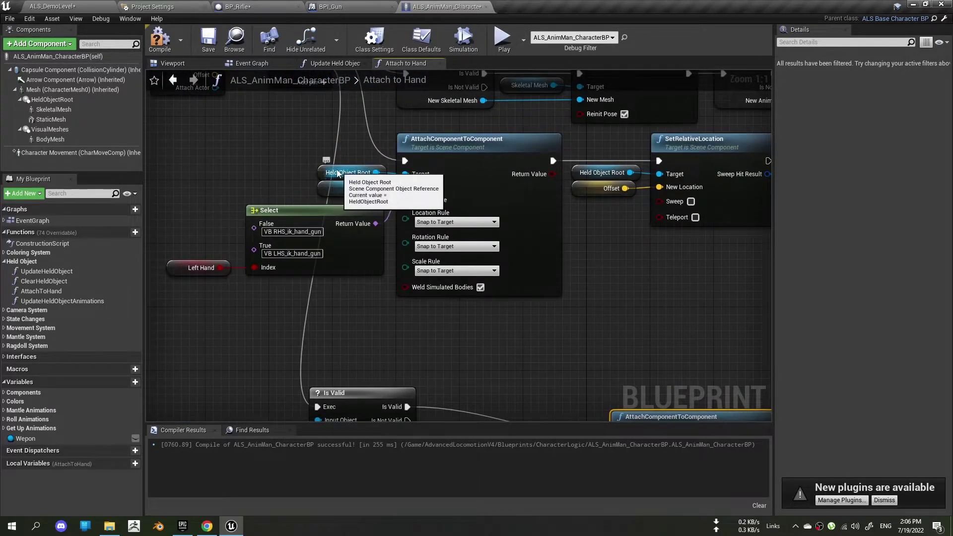
Step: Set a Held Object Root copy as Parent and Attach Actor's root component as Target
{"action": "left_click", "coordinate": [329, 172]}
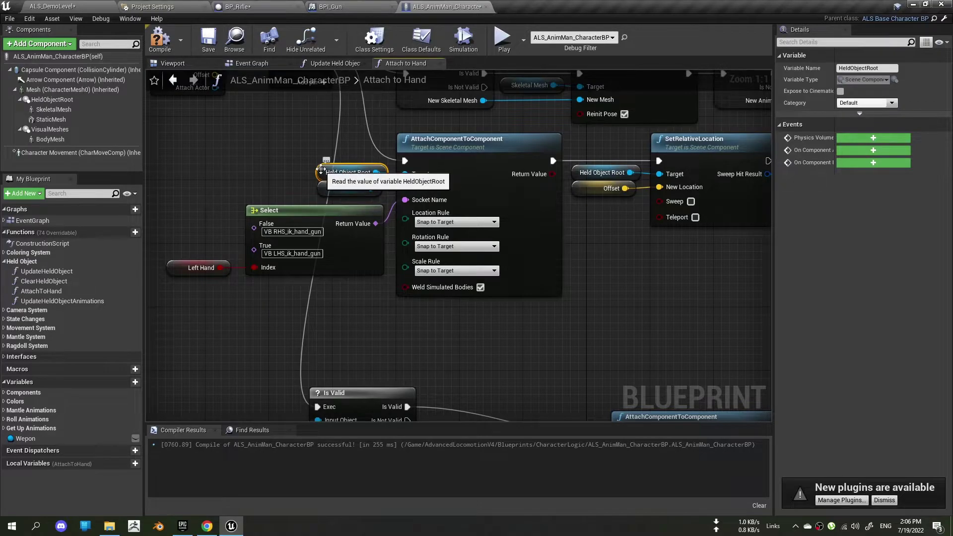
{"action": "right_click_drag", "start_coordinate": [453, 420], "coordinate": [444, 271]}
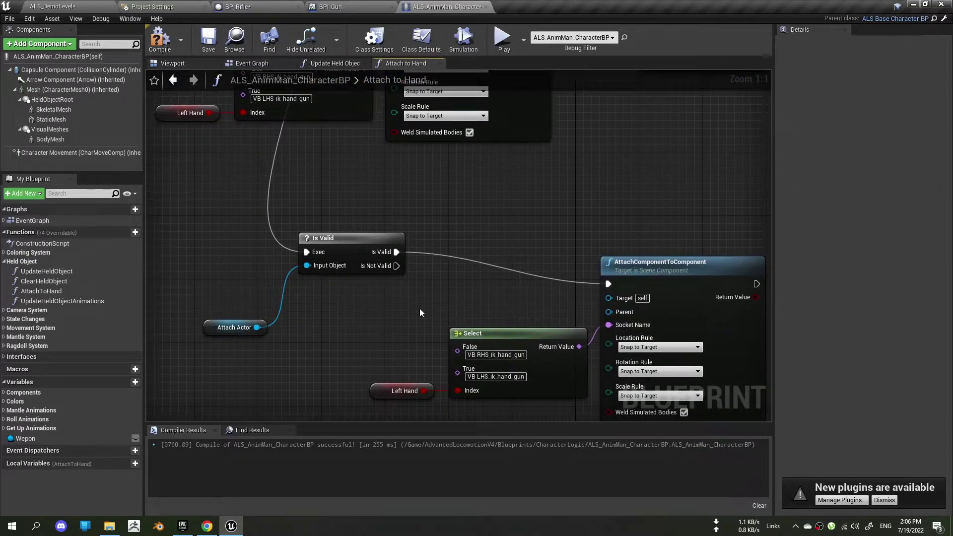
{"action": "key", "text": "ctrl+v"}
{"action": "left_click_drag", "start_coordinate": [432, 319], "coordinate": [374, 320]}
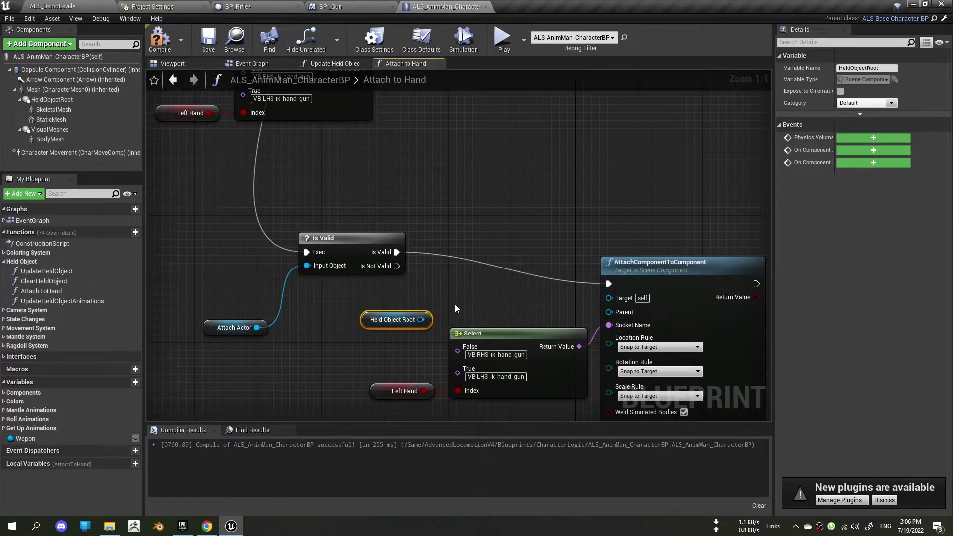
{"action": "right_click_drag", "start_coordinate": [455, 305], "coordinate": [481, 259]}
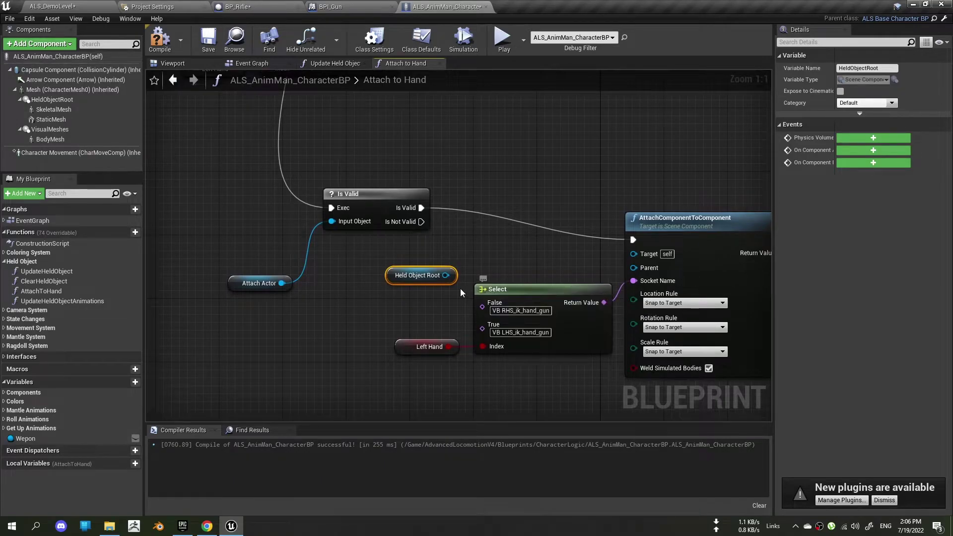
{"action": "left_click_drag", "start_coordinate": [446, 275], "coordinate": [636, 269]}
{"action": "left_click_drag", "start_coordinate": [281, 283], "coordinate": [634, 254]}
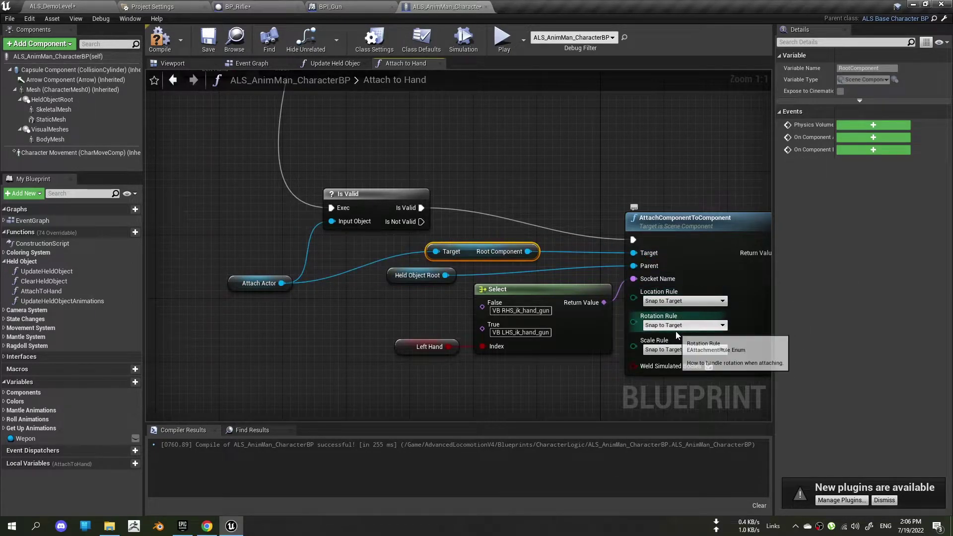
Step: Review the Is Valid and attach nodes, then return to the ALS_DemoLevel editor
{"action": "mouse_move", "coordinate": [674, 388]}
{"action": "right_mouse_down"}
{"action": "mouse_move", "coordinate": [585, 375]}
{"action": "mouse_move", "coordinate": [480, 378]}
{"action": "right_mouse_up"}
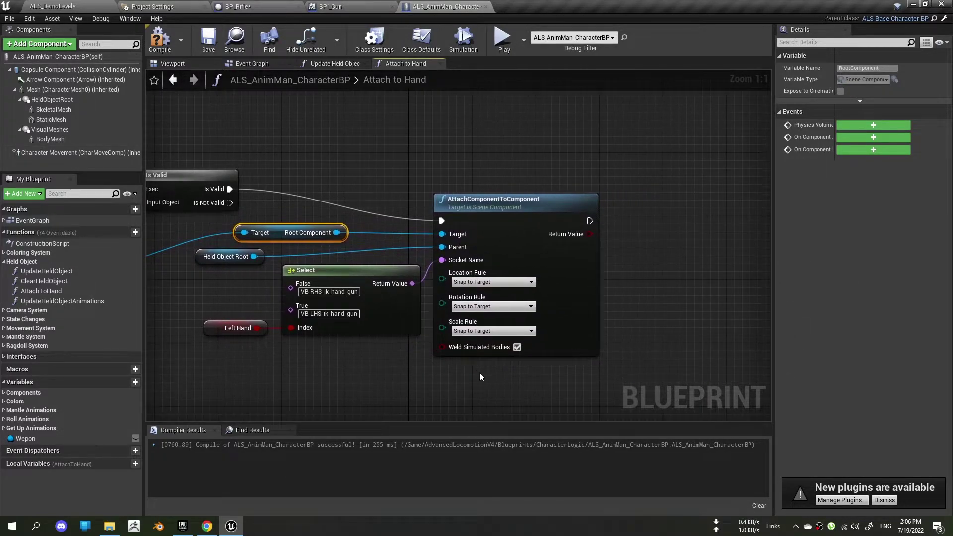
{"action": "scroll", "coordinate": [480, 372], "scroll_direction": "down", "scroll_amount": 3}
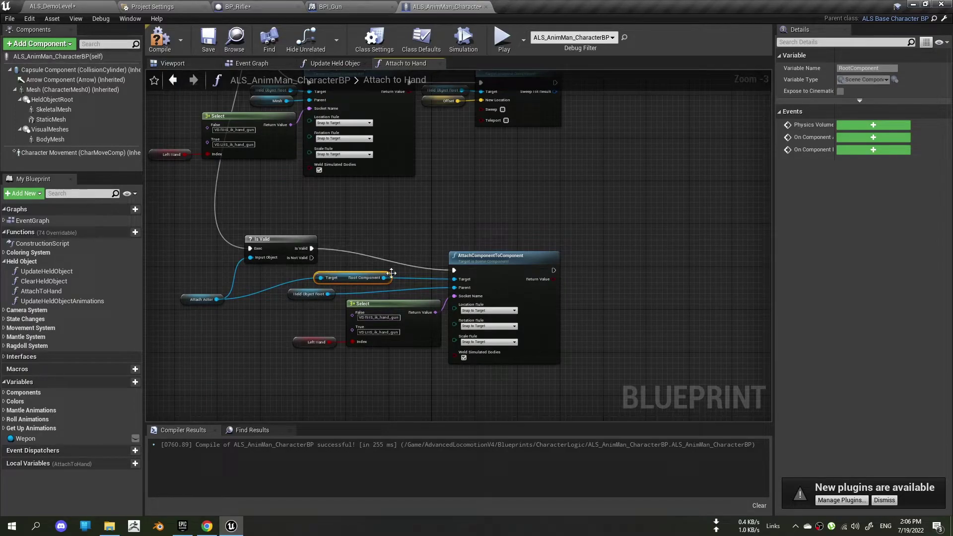
{"action": "scroll", "coordinate": [267, 341], "scroll_direction": "up", "scroll_amount": 3}
{"action": "right_click_drag", "start_coordinate": [267, 341], "coordinate": [367, 366]}
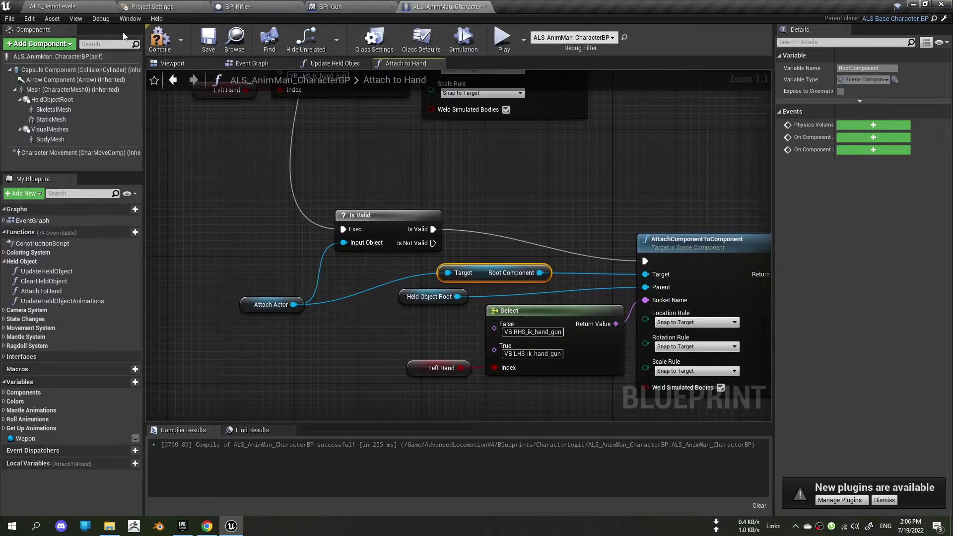
{"action": "left_click", "coordinate": [62, 5]}
Step: Play the level, choose the Rifle overlay to show it in hand, then pause and eject
{"action": "left_click", "coordinate": [608, 46]}
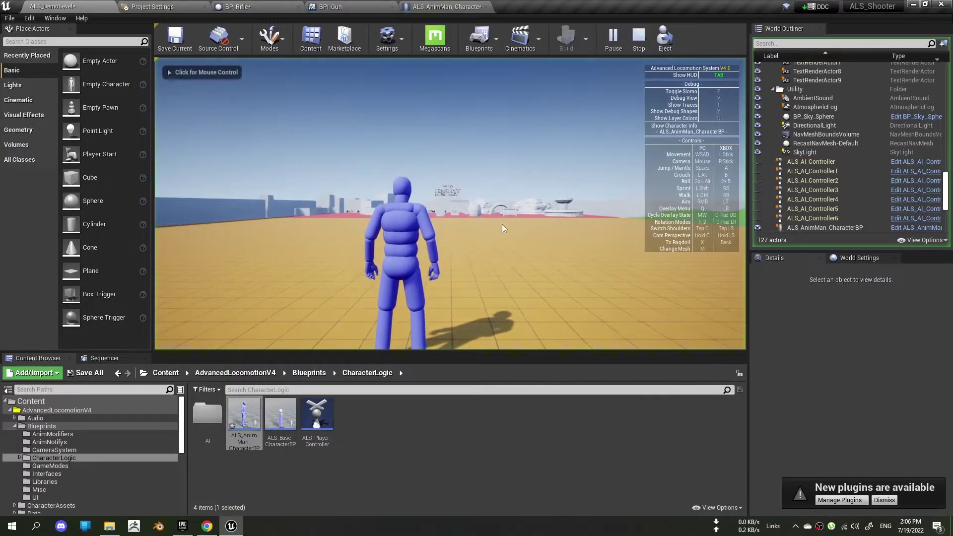
{"action": "key", "text": "q"}
{"action": "scroll", "coordinate": [450, 203], "scroll_direction": "down", "scroll_amount": 2}
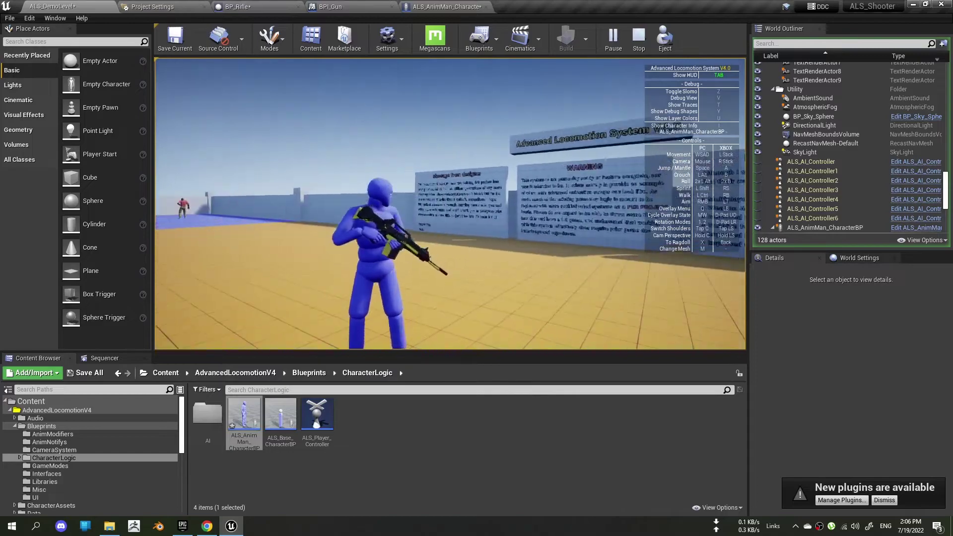
{"action": "scroll", "coordinate": [450, 203], "scroll_direction": "down", "scroll_amount": 1}
{"action": "scroll", "coordinate": [450, 203], "scroll_direction": "up", "scroll_amount": 1}
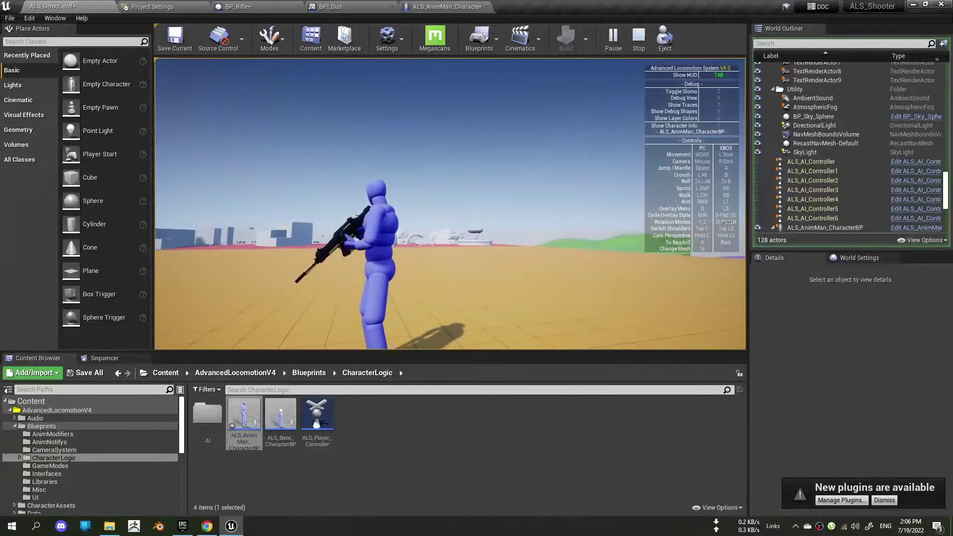
{"action": "left_click", "coordinate": [609, 48]}
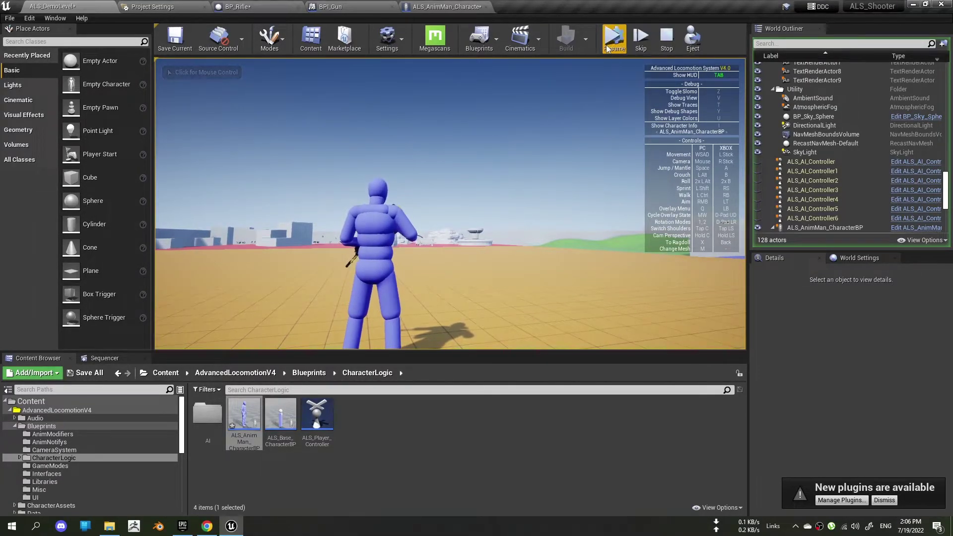
{"action": "left_click", "coordinate": [688, 51]}
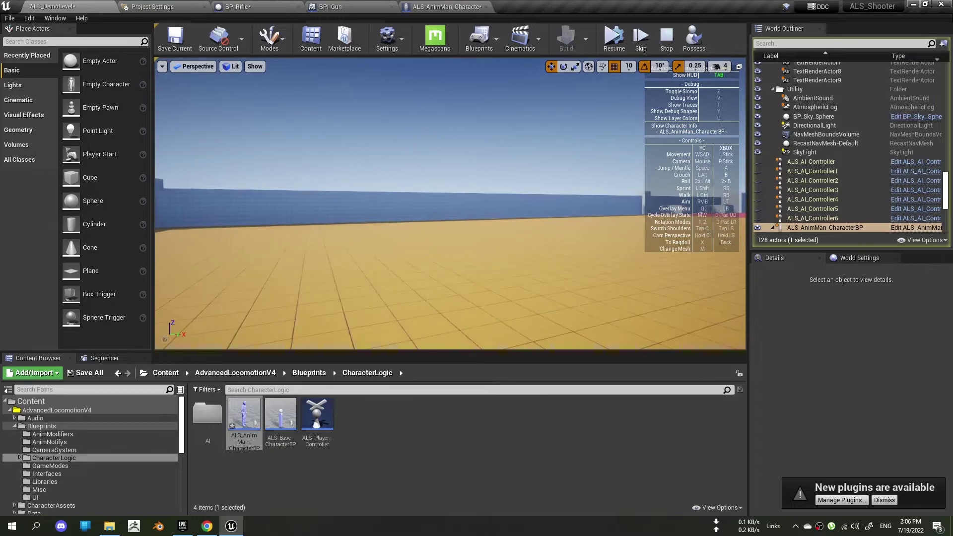
Step: Focus the camera on the character and select the spawned BP_Rifle
{"action": "key", "text": "f"}
{"action": "scroll", "coordinate": [451, 203], "scroll_direction": "up", "scroll_amount": 5}
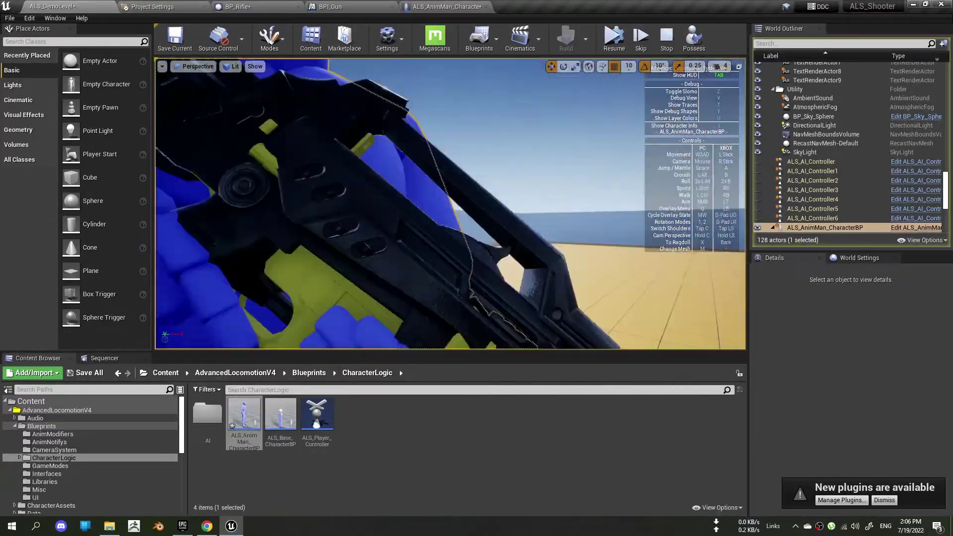
{"action": "right_click_drag", "start_coordinate": [450, 203], "coordinate": [496, 209]}
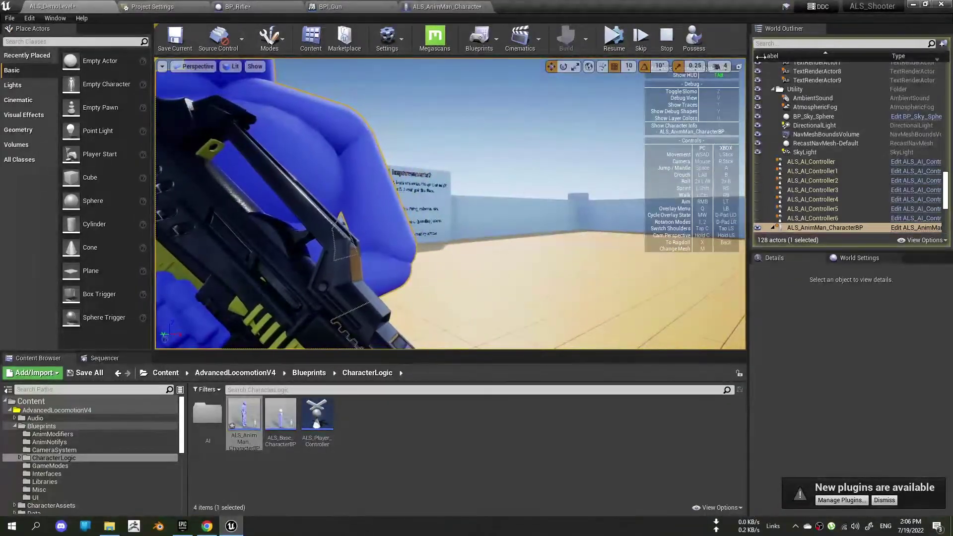
{"action": "left_click", "coordinate": [721, 66]}
{"action": "mouse_move", "coordinate": [596, 174]}
{"action": "right_mouse_down"}
{"action": "mouse_move", "coordinate": [477, 204]}
{"action": "mouse_move", "coordinate": [449, 166]}
{"action": "mouse_move", "coordinate": [437, 174]}
{"action": "right_mouse_up"}
{"action": "left_click", "coordinate": [420, 208]}
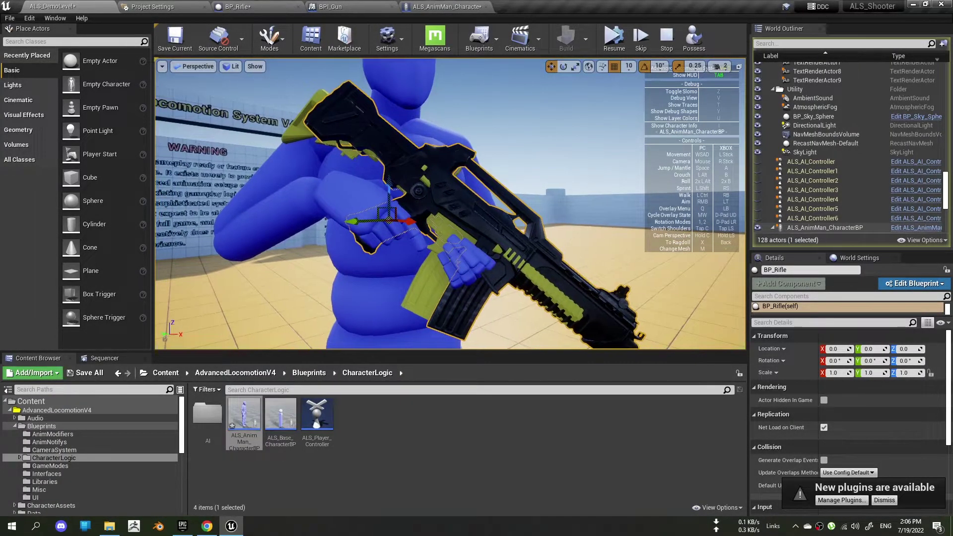
{"action": "right_click_drag", "start_coordinate": [430, 229], "coordinate": [572, 214]}
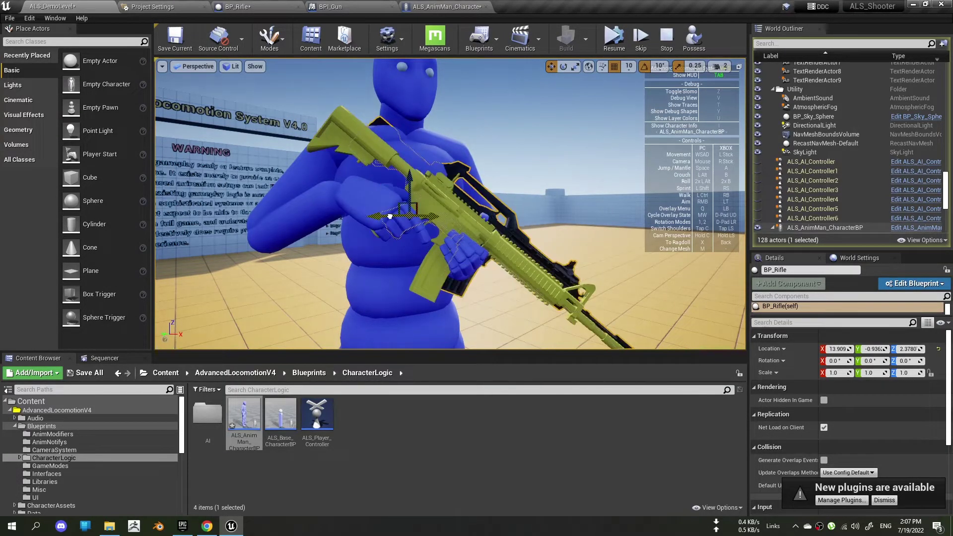
Step: Move the rifle away from the hands and back to inspect the attachment, then stop playing
{"action": "mouse_move", "coordinate": [383, 216]}
{"action": "left_mouse_down"}
{"action": "mouse_move", "coordinate": [430, 230]}
{"action": "mouse_move", "coordinate": [417, 226]}
{"action": "left_mouse_up"}
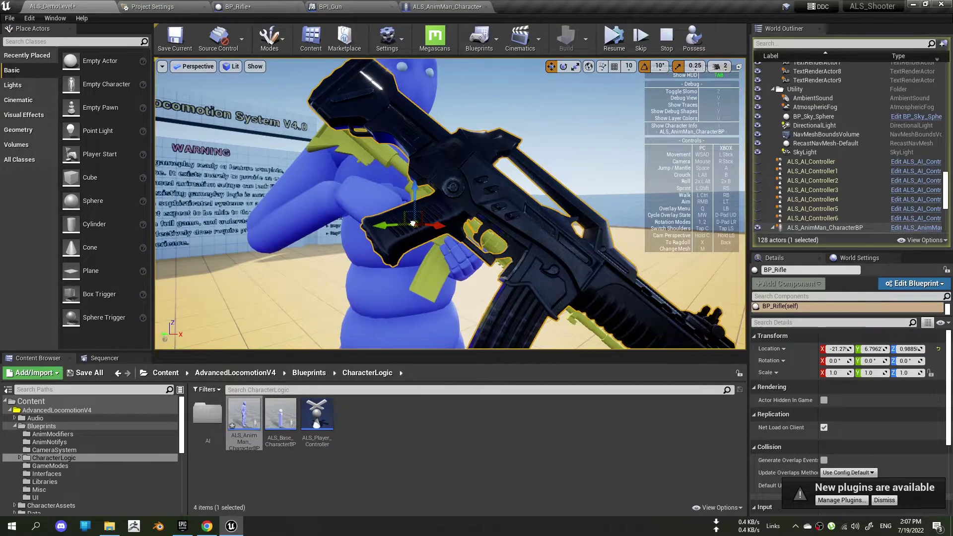
{"action": "mouse_move", "coordinate": [412, 224]}
{"action": "left_mouse_down", "text": "shift"}
{"action": "mouse_move", "coordinate": [383, 271]}
{"action": "mouse_move", "coordinate": [277, 225]}
{"action": "mouse_move", "coordinate": [374, 224]}
{"action": "left_mouse_up", "text": "shift"}
{"action": "right_click_drag", "start_coordinate": [375, 225], "coordinate": [487, 212]}
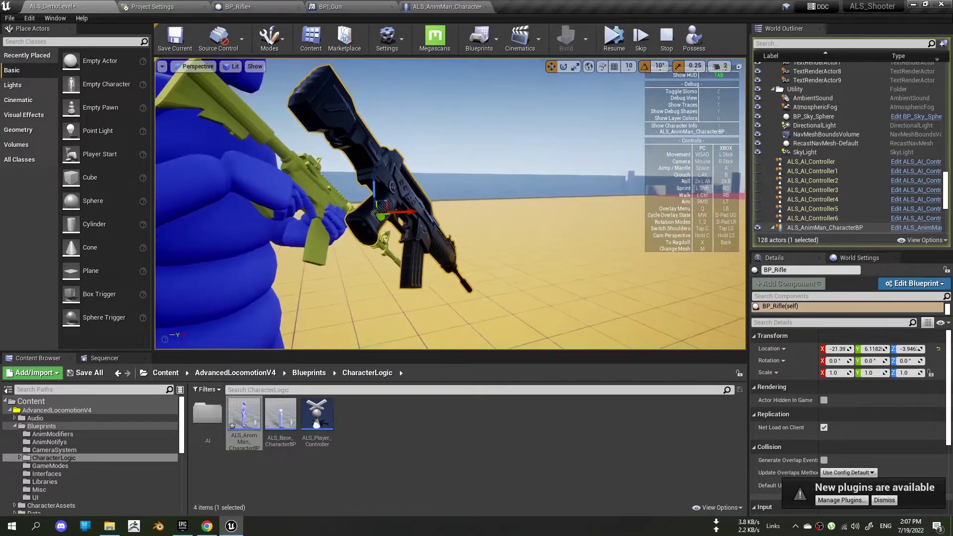
{"action": "mouse_move", "coordinate": [487, 212]}
{"action": "left_mouse_down"}
{"action": "mouse_move", "coordinate": [395, 248]}
{"action": "mouse_move", "coordinate": [397, 268]}
{"action": "left_mouse_up"}
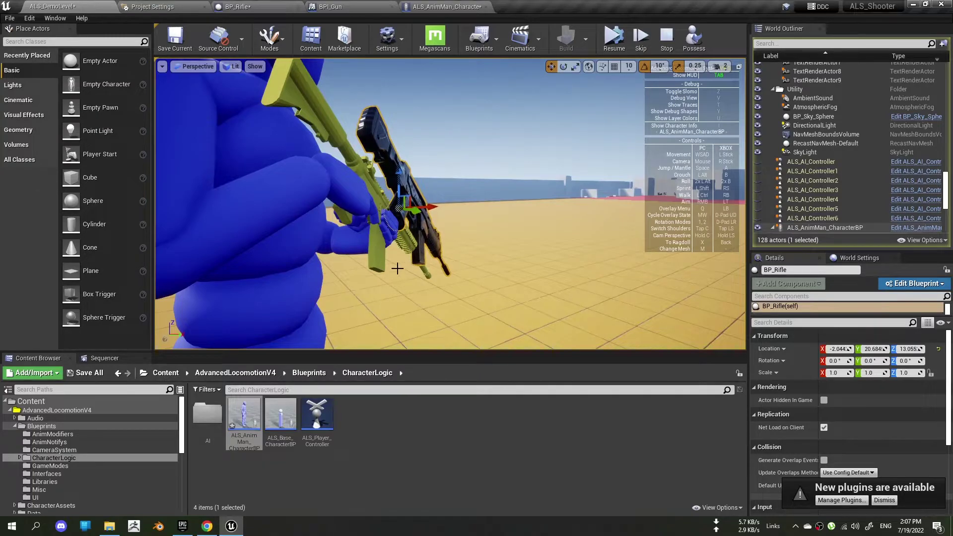
{"action": "right_click_drag", "start_coordinate": [398, 268], "coordinate": [382, 272]}
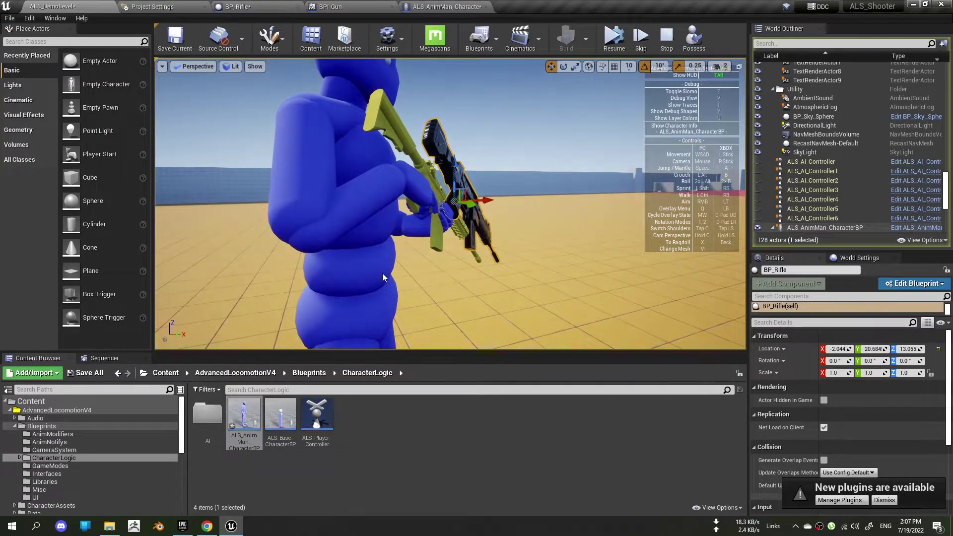
{"action": "key", "text": "Escape"}
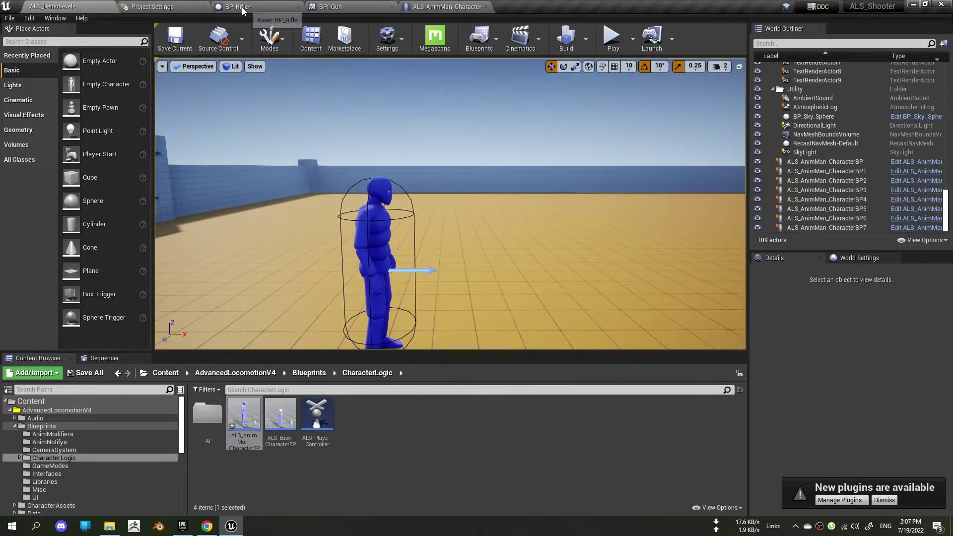
Step: In BP_Rifle, frame the Event Fire chain in the Event Graph and select Assault_Rifle_B
{"action": "left_click", "coordinate": [242, 7]}
{"action": "scroll", "coordinate": [347, 199], "scroll_direction": "up", "scroll_amount": 1}
{"action": "scroll", "coordinate": [383, 246], "scroll_direction": "up", "scroll_amount": 2}
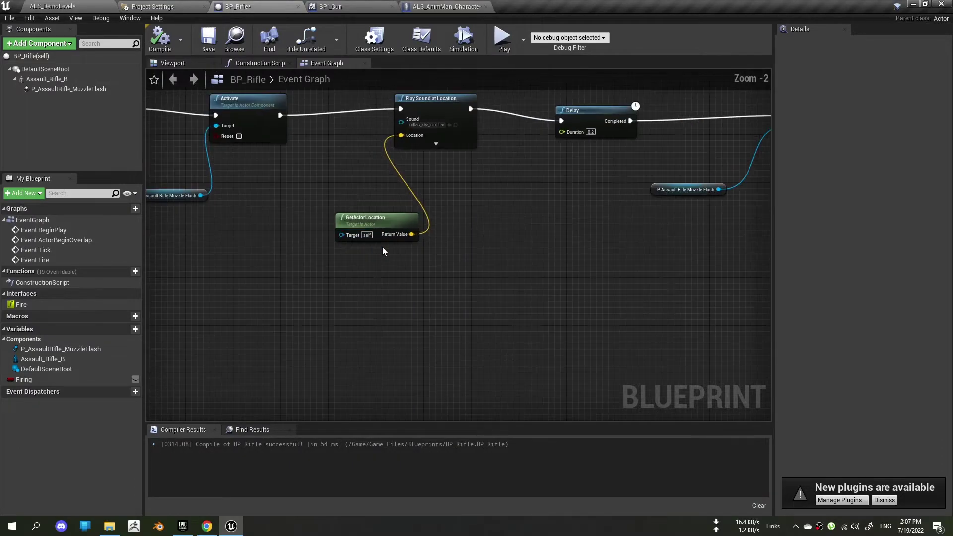
{"action": "scroll", "coordinate": [348, 259], "scroll_direction": "down", "scroll_amount": 1}
{"action": "scroll", "coordinate": [299, 274], "scroll_direction": "down", "scroll_amount": 2}
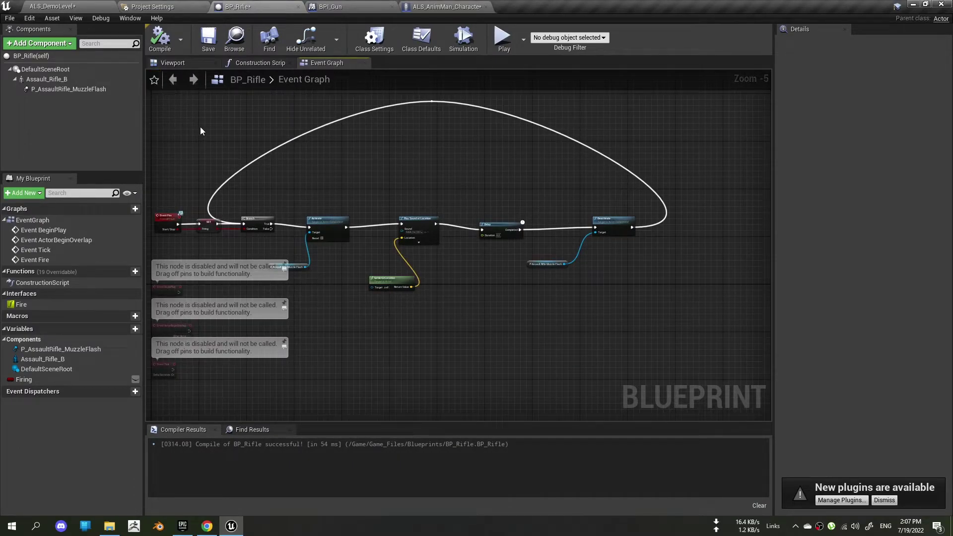
{"action": "right_click_drag", "start_coordinate": [201, 126], "coordinate": [269, 187]}
{"action": "scroll", "coordinate": [270, 186], "scroll_direction": "up", "scroll_amount": 1}
{"action": "left_click", "coordinate": [46, 78]}
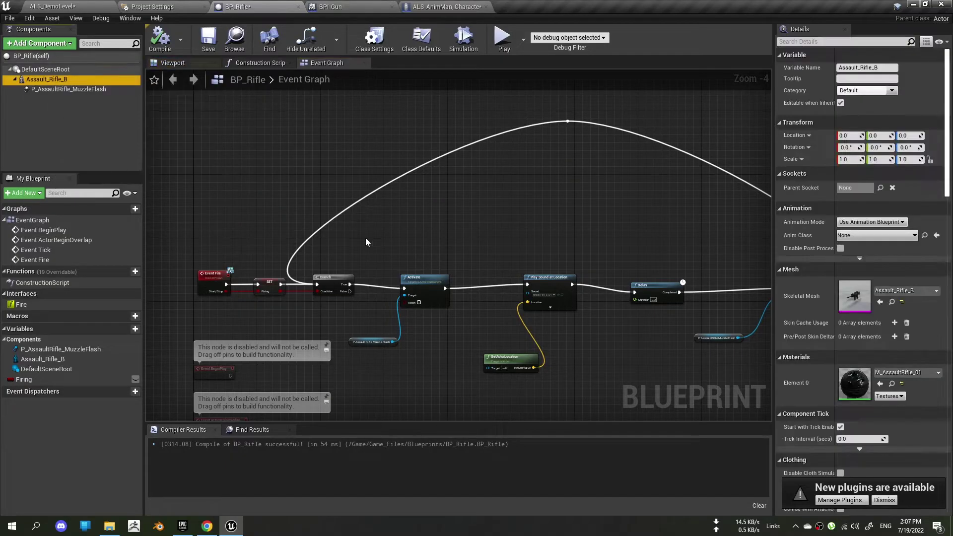
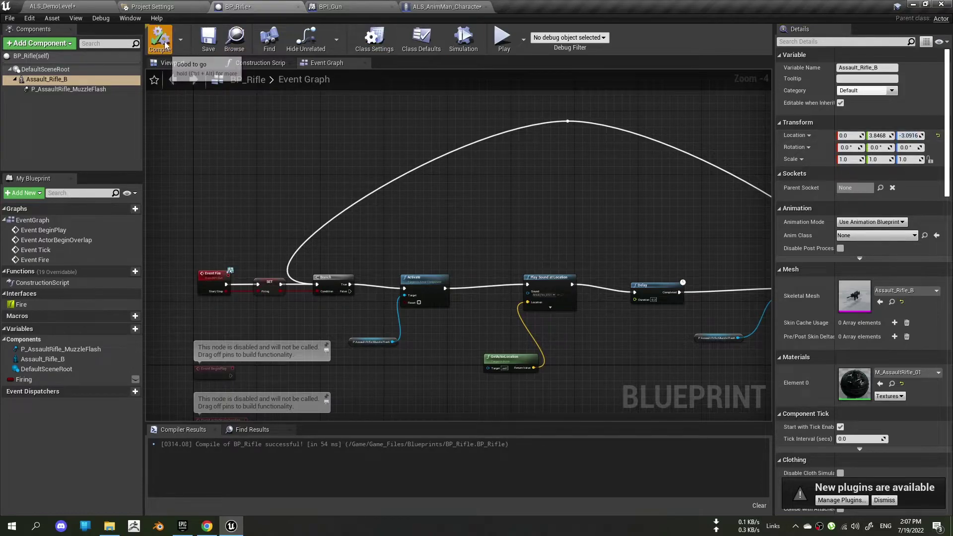
Step: Run a play-in-editor test of the demo level, browsing the overlay-state menu, then stop
{"action": "left_click", "coordinate": [94, 6]}
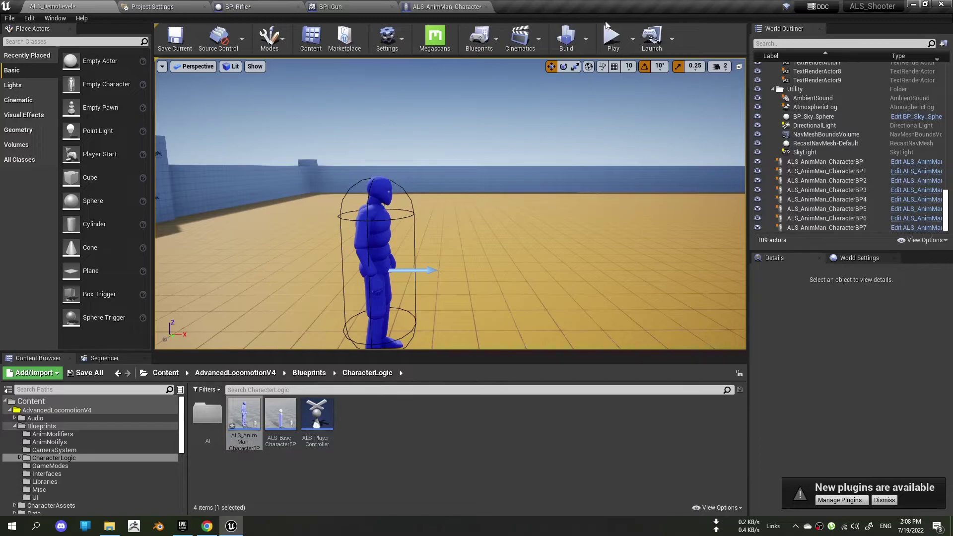
{"action": "left_click", "coordinate": [611, 37]}
{"action": "key", "text": "q"}
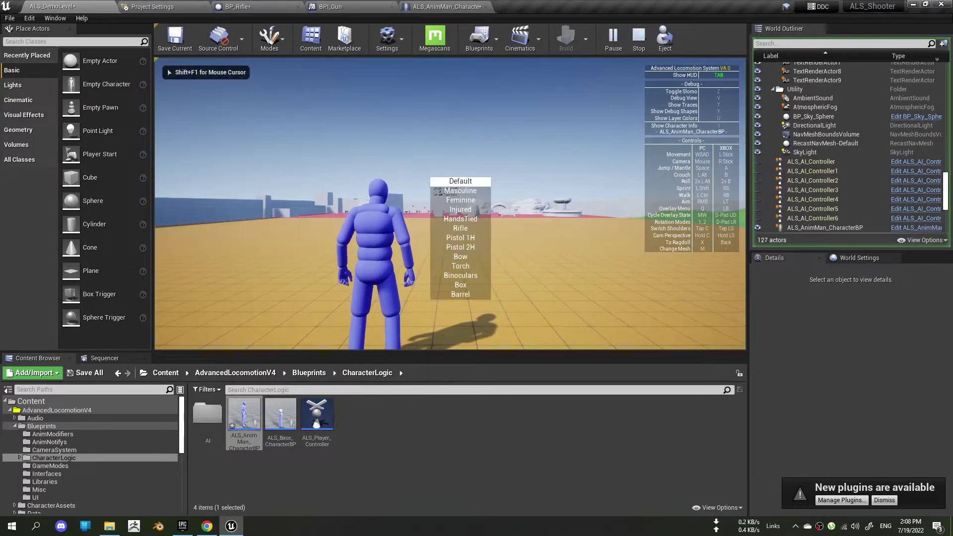
{"action": "scroll", "coordinate": [460, 239], "scroll_direction": "down", "scroll_amount": 4}
{"action": "scroll", "coordinate": [460, 238], "scroll_direction": "down", "scroll_amount": 1}
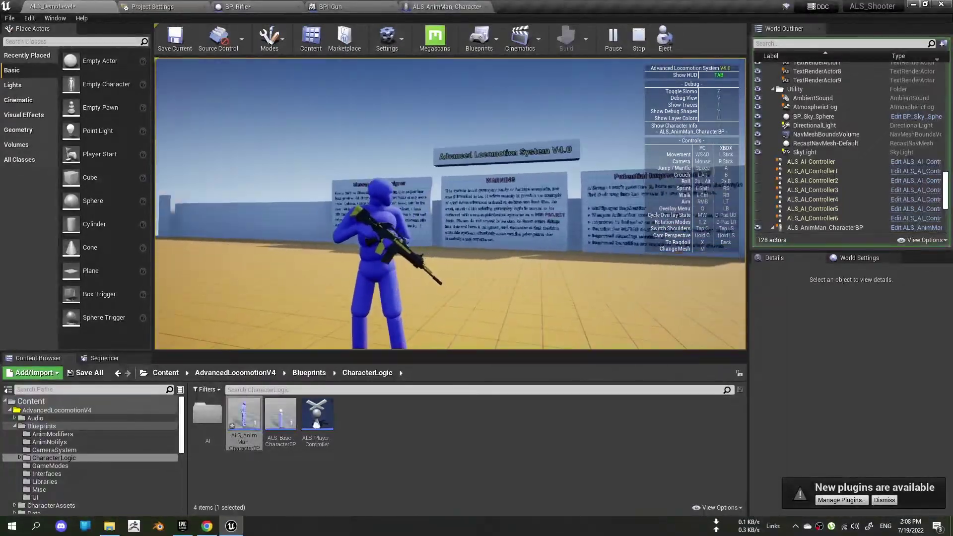
{"action": "key", "text": "Escape"}
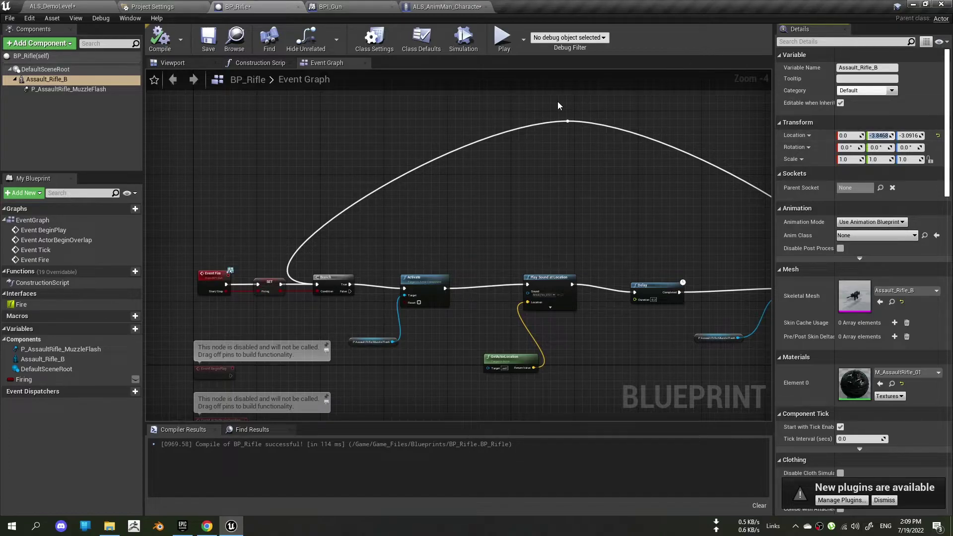
Step: Compile BP_Rifle and play-test the level with the rifle overlay, walking past the sign walls
{"action": "left_click", "coordinate": [164, 47]}
{"action": "left_click", "coordinate": [74, 7]}
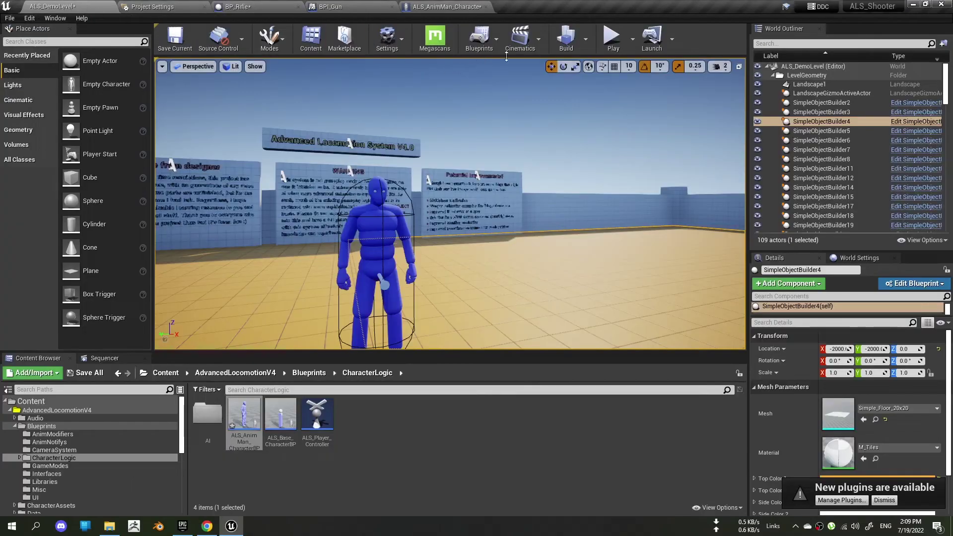
{"action": "left_click", "coordinate": [612, 43]}
{"action": "key", "text": "q"}
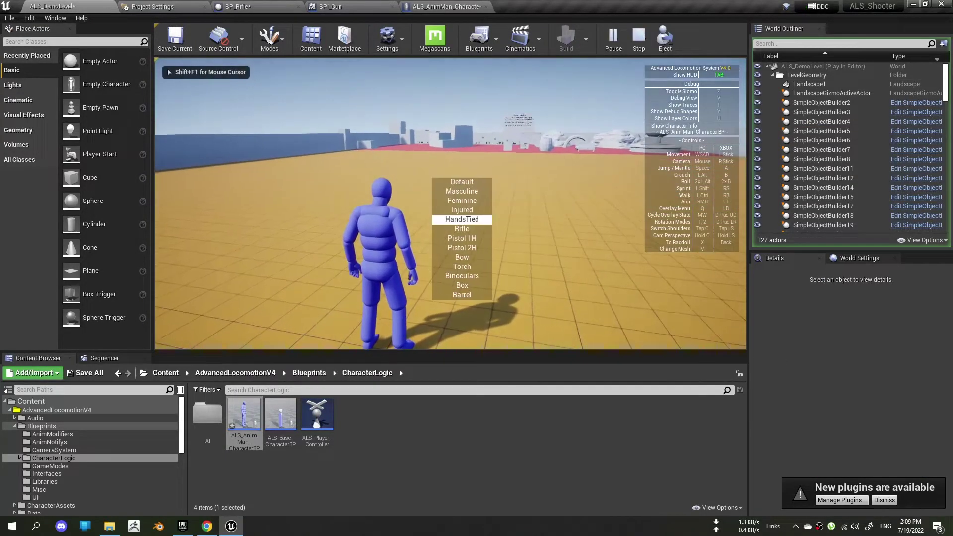
{"action": "key", "text": "w"}
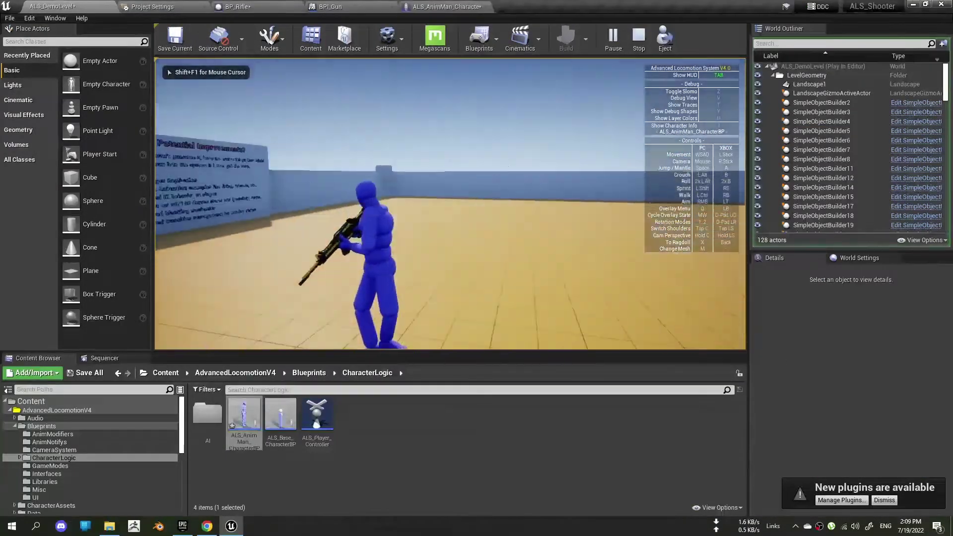
{"action": "key", "text": "w"}
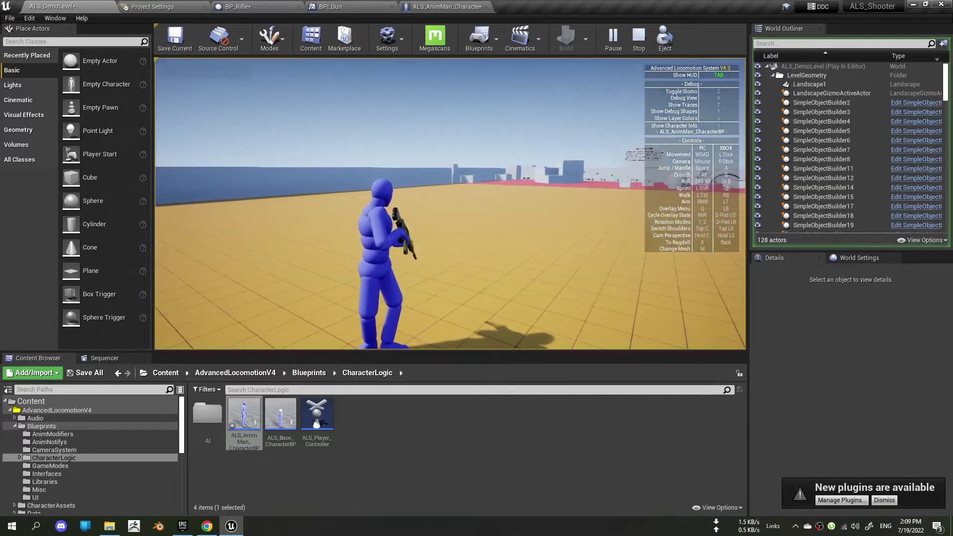
{"action": "key", "text": "w"}
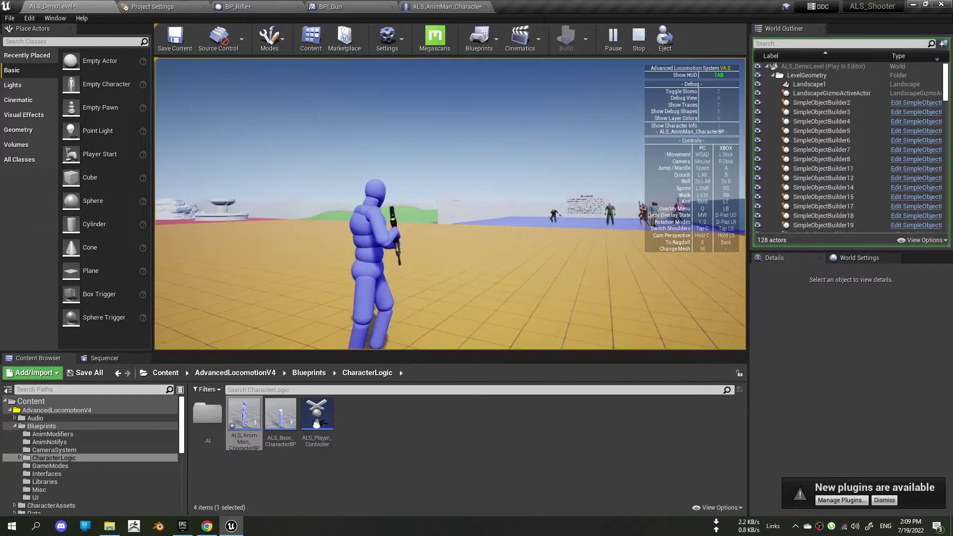
{"action": "key", "text": "Escape"}
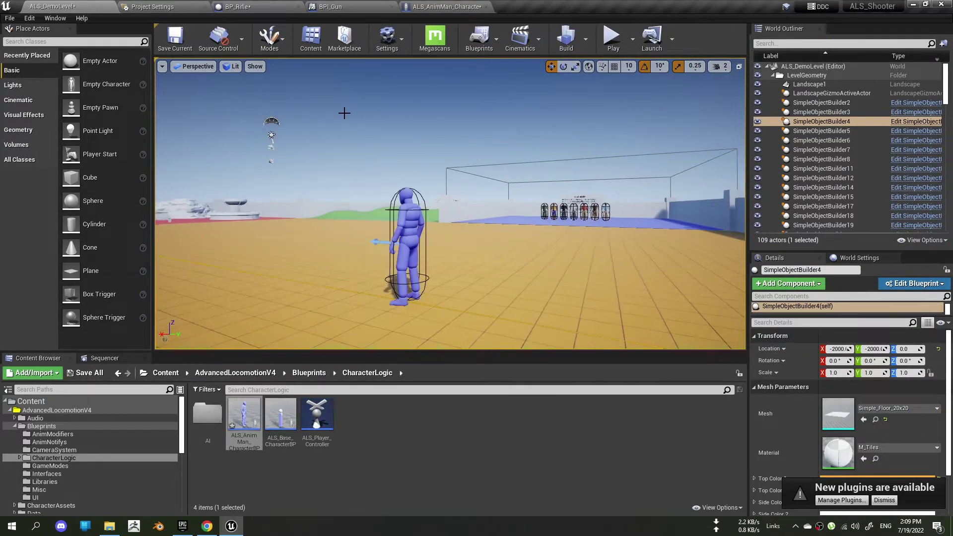
Step: Play-test again holding the rifle, then select the ALS_AnimMan character in the level
{"action": "mouse_move", "coordinate": [385, 111]}
{"action": "right_mouse_down"}
{"action": "mouse_move", "coordinate": [447, 113]}
{"action": "mouse_move", "coordinate": [192, 105]}
{"action": "right_mouse_up"}
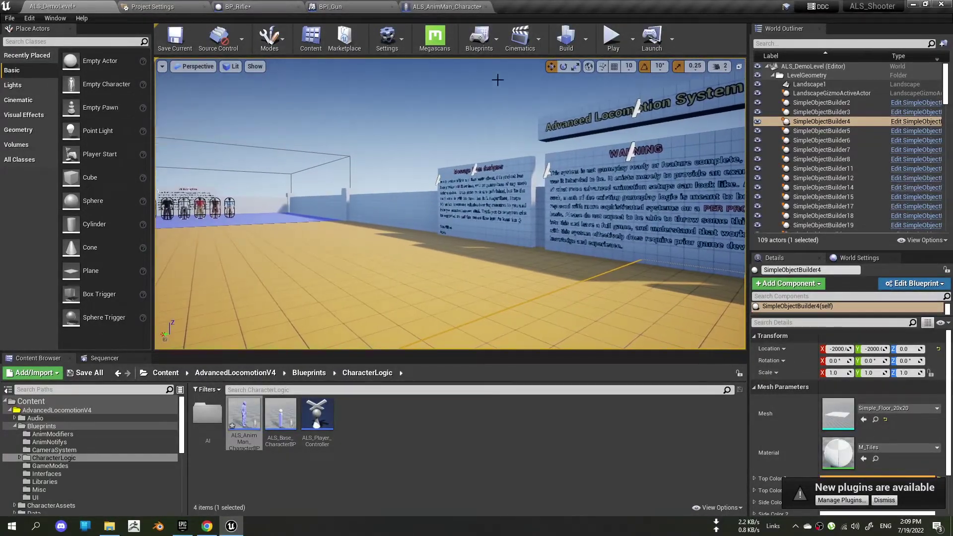
{"action": "left_click", "coordinate": [613, 37]}
{"action": "left_click", "coordinate": [465, 188]}
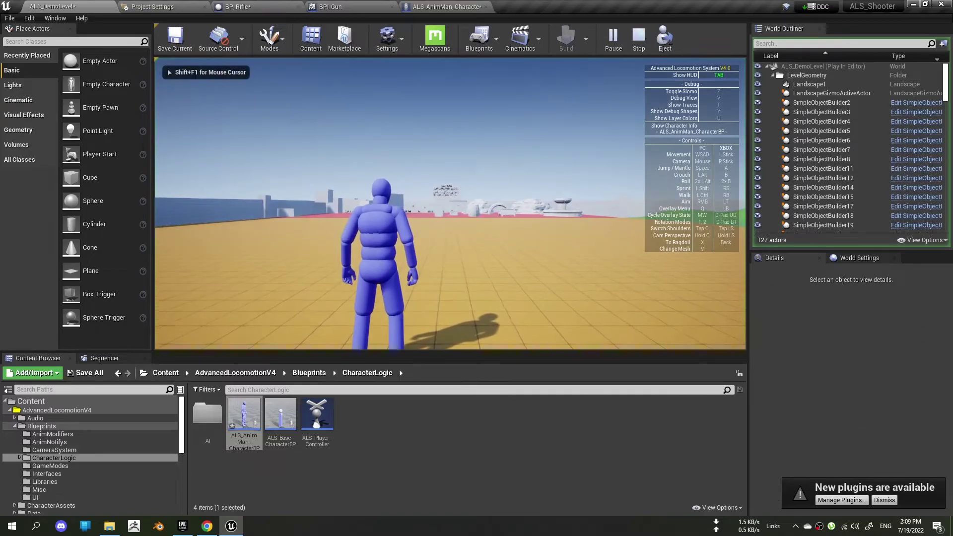
{"action": "key", "text": "q"}
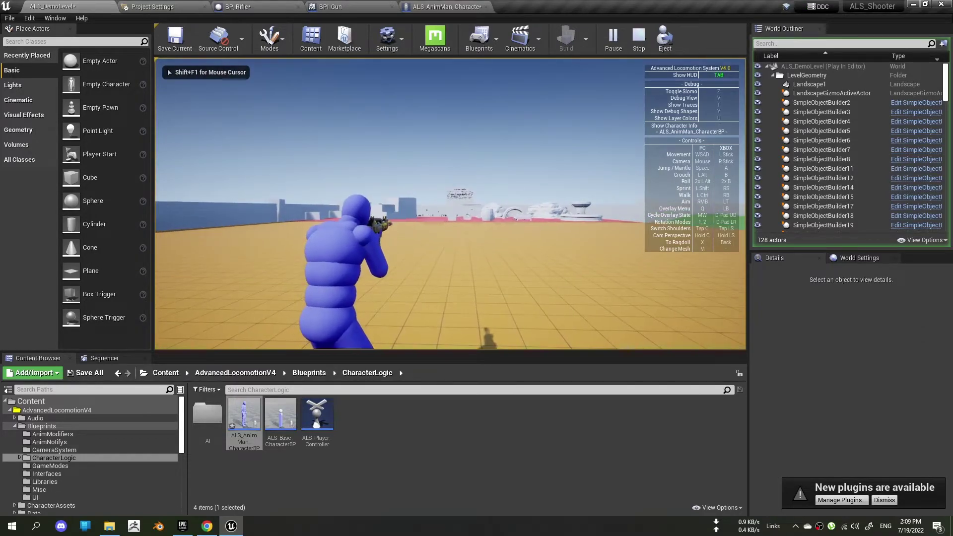
{"action": "key", "text": "Escape"}
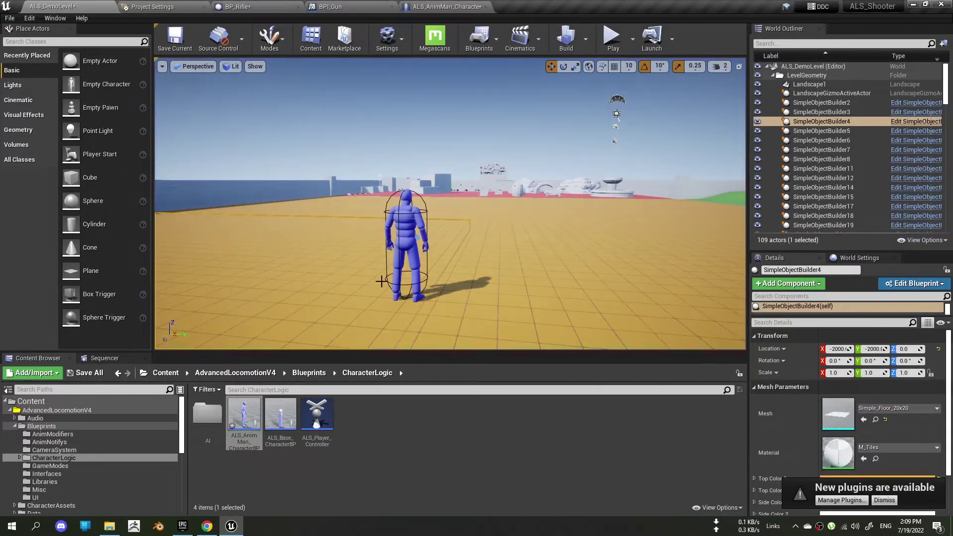
{"action": "left_click", "coordinate": [397, 258]}
Step: Add a new graph named Shooting to ALS_AnimMan_CharacterBP
{"action": "left_click", "coordinate": [447, 6]}
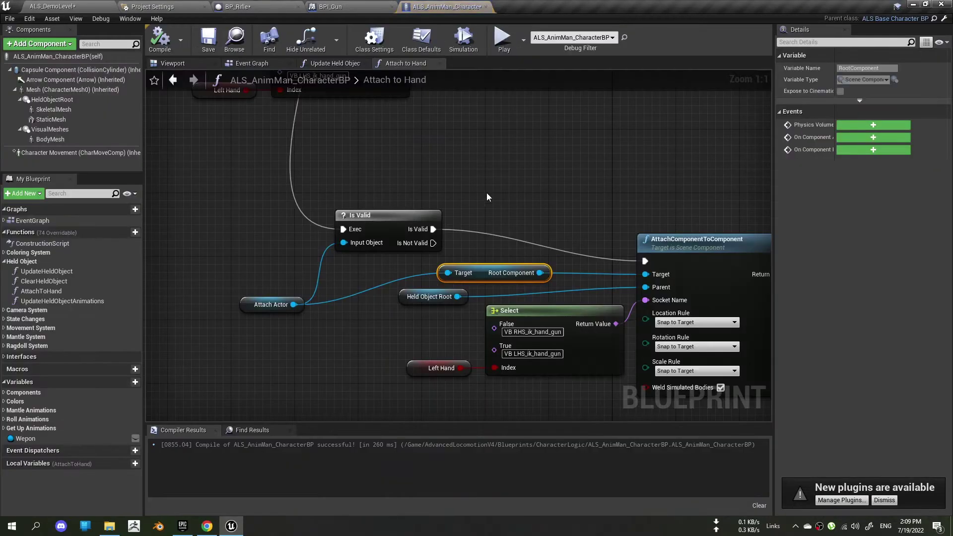
{"action": "scroll", "coordinate": [487, 193], "scroll_direction": "down", "scroll_amount": 5}
{"action": "left_click", "coordinate": [238, 63]}
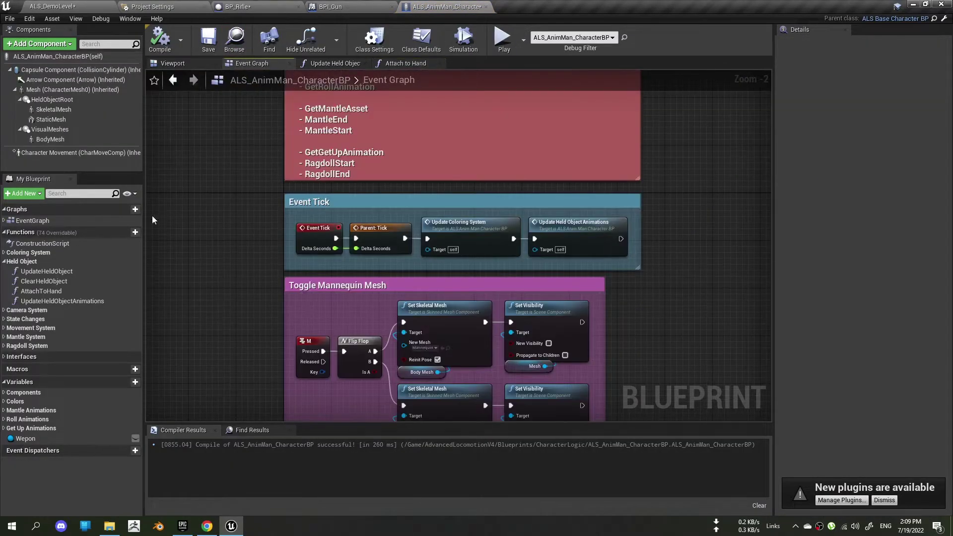
{"action": "scroll", "coordinate": [226, 286], "scroll_direction": "down", "scroll_amount": 2}
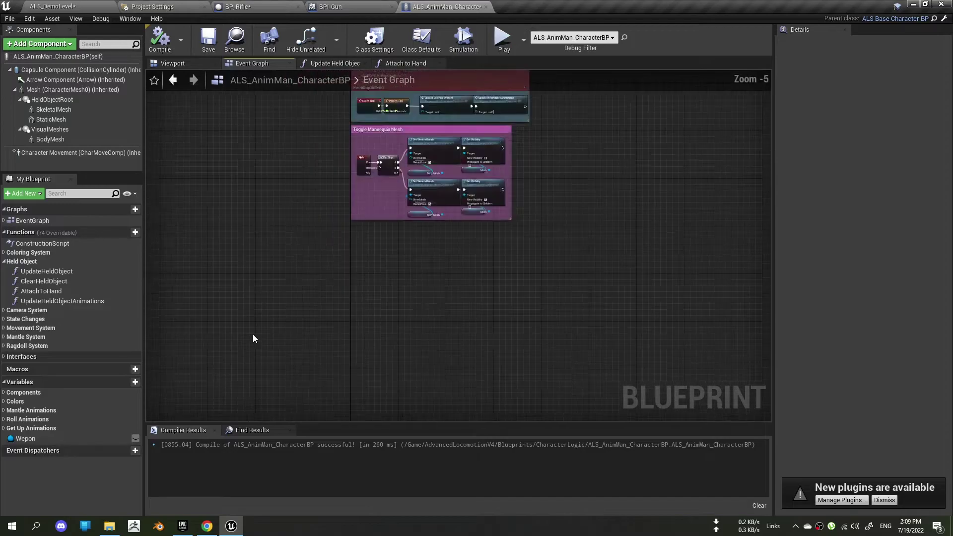
{"action": "left_click", "coordinate": [124, 211]}
{"action": "type", "text": "Shooting"}
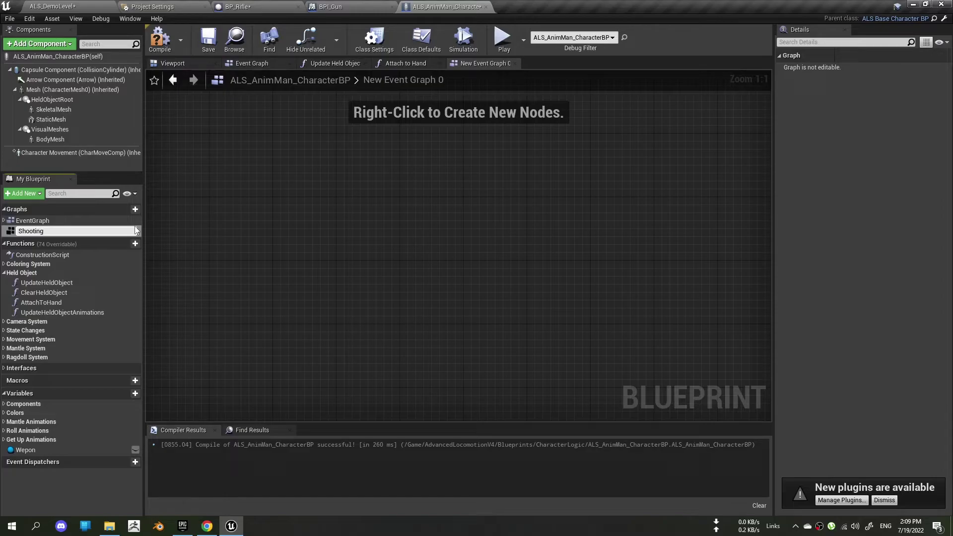
{"action": "key", "text": "Return"}
Step: Search the node list for 'fi' without adding anything, then return to the demo level
{"action": "right_click", "coordinate": [278, 236]}
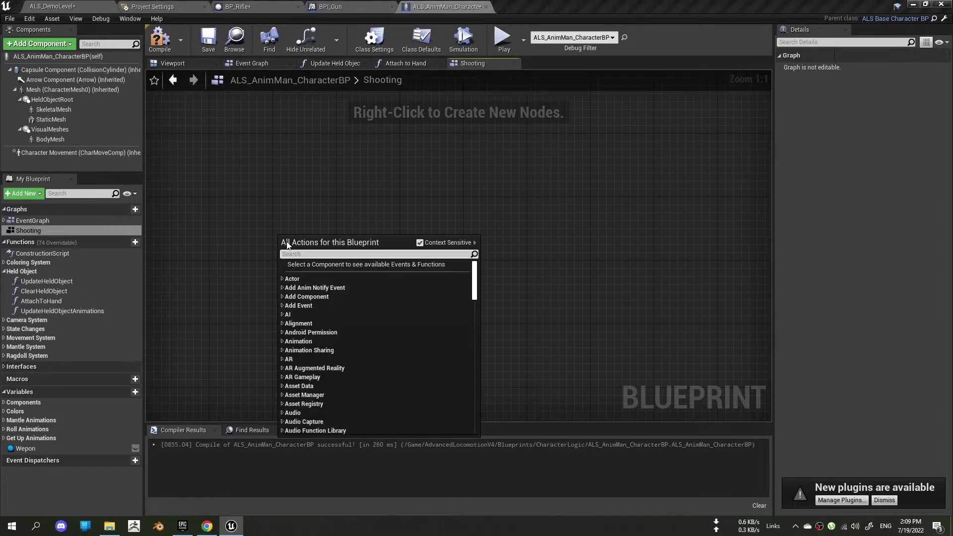
{"action": "type", "text": "fi"}
{"action": "left_click", "coordinate": [187, 106]}
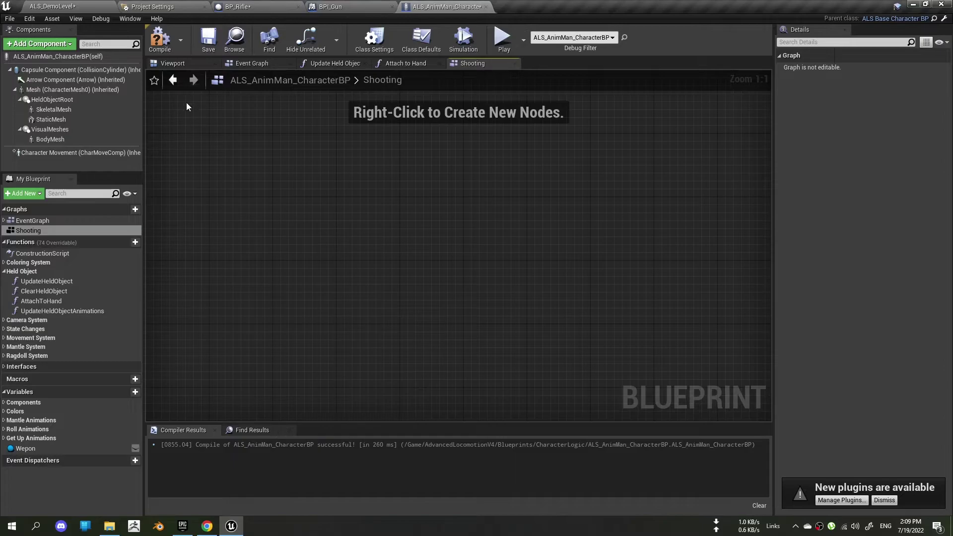
{"action": "left_click", "coordinate": [69, 9]}
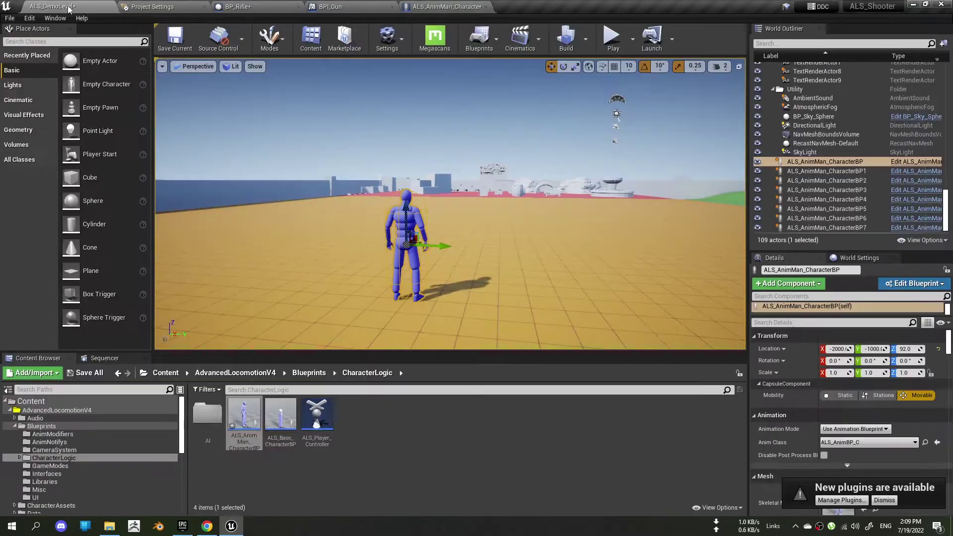
Step: Go to the Input page of Project Settings
{"action": "left_click", "coordinate": [31, 19]}
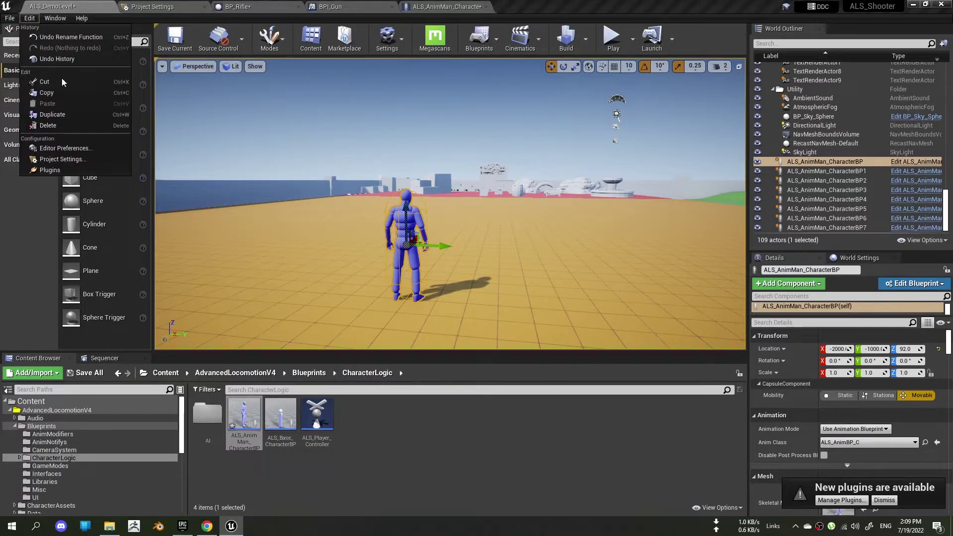
{"action": "left_click", "coordinate": [72, 155]}
{"action": "scroll", "coordinate": [38, 351], "scroll_direction": "down", "scroll_amount": 5}
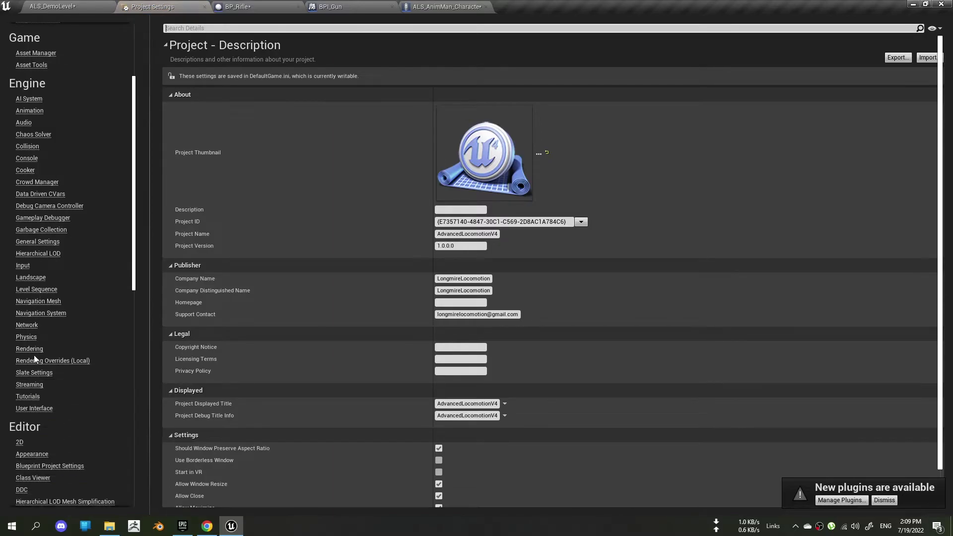
{"action": "left_click", "coordinate": [24, 267]}
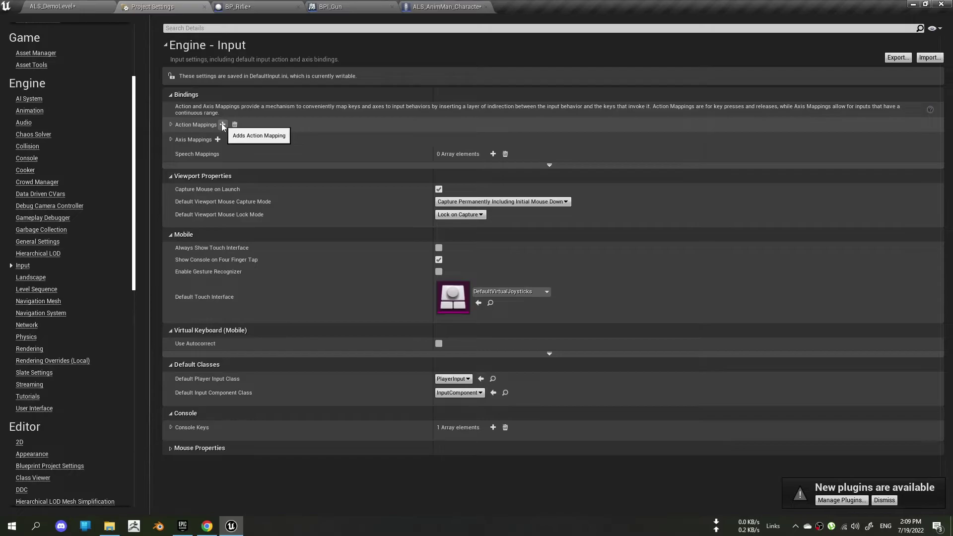
Step: Add a new action mapping named Fire
{"action": "left_click", "coordinate": [171, 125]}
{"action": "left_click", "coordinate": [222, 124]}
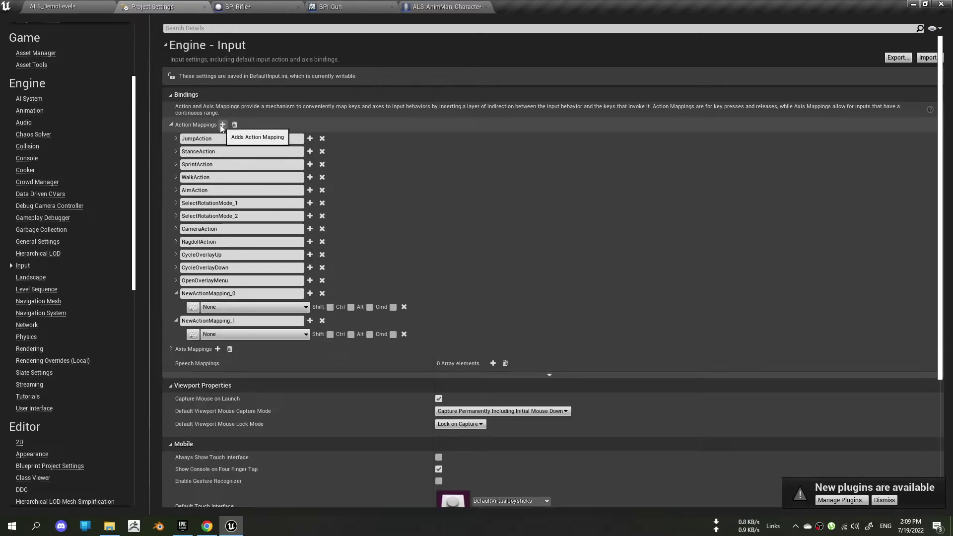
{"action": "left_click", "coordinate": [322, 320]}
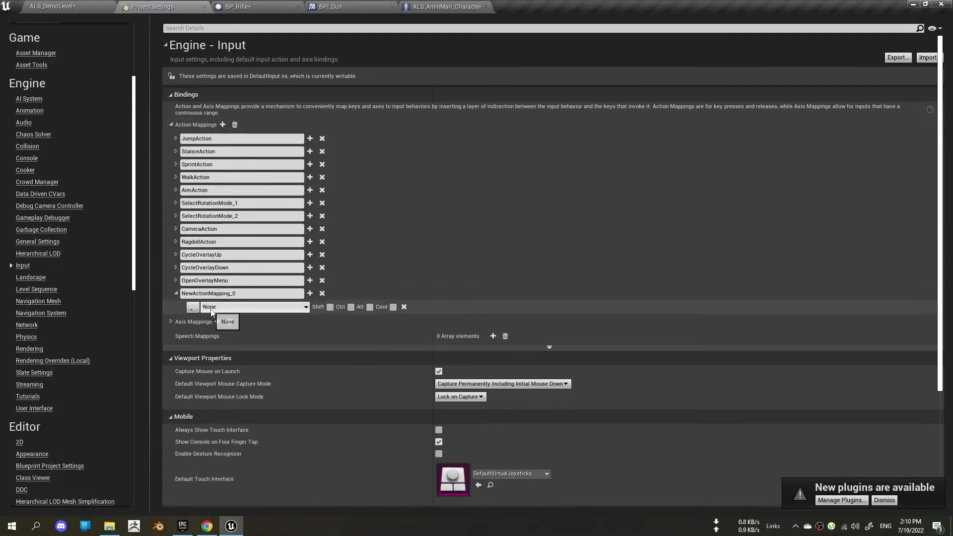
{"action": "left_click", "coordinate": [214, 297]}
{"action": "double_click", "coordinate": [251, 293]}
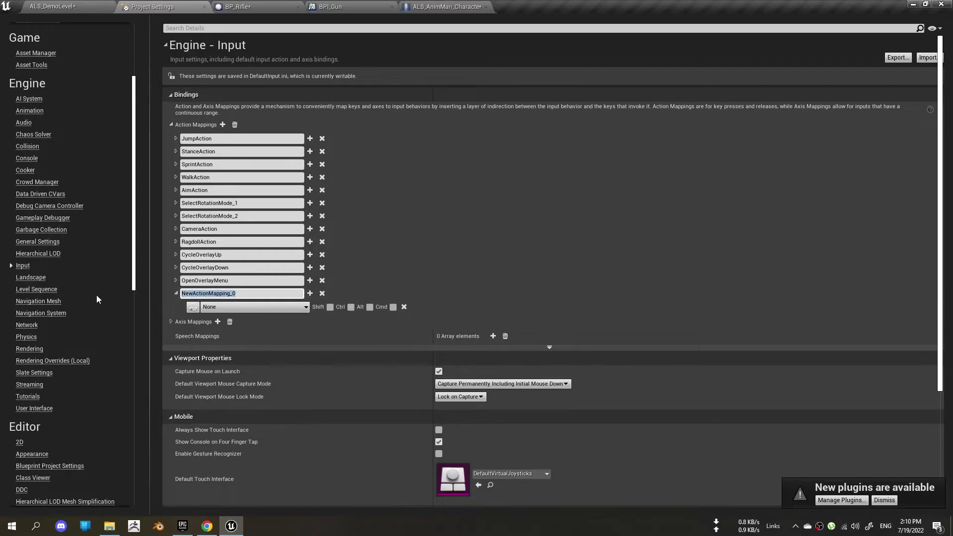
{"action": "type", "text": "Fire"}
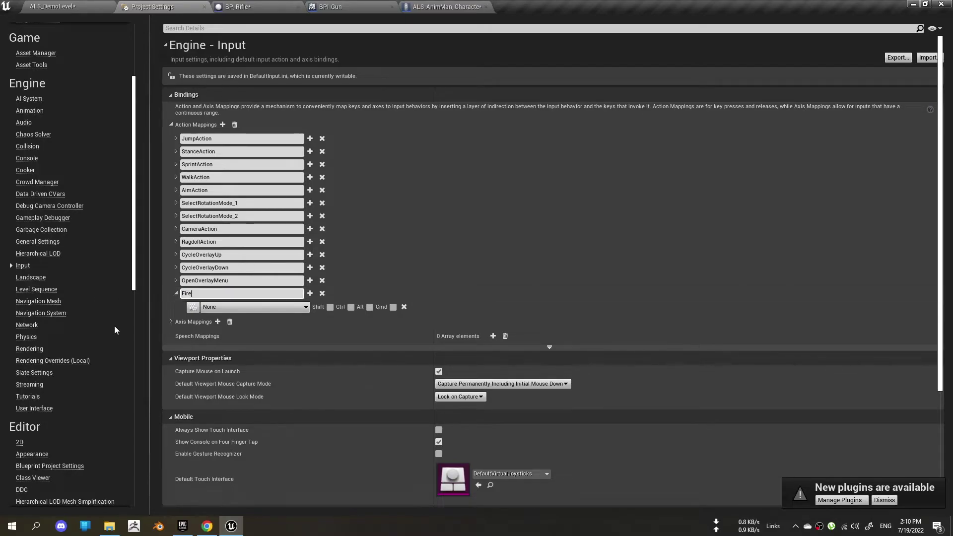
{"action": "key", "text": "Return"}
Step: Bind the Fire action mapping to Left Mouse Button
{"action": "left_click", "coordinate": [227, 307]}
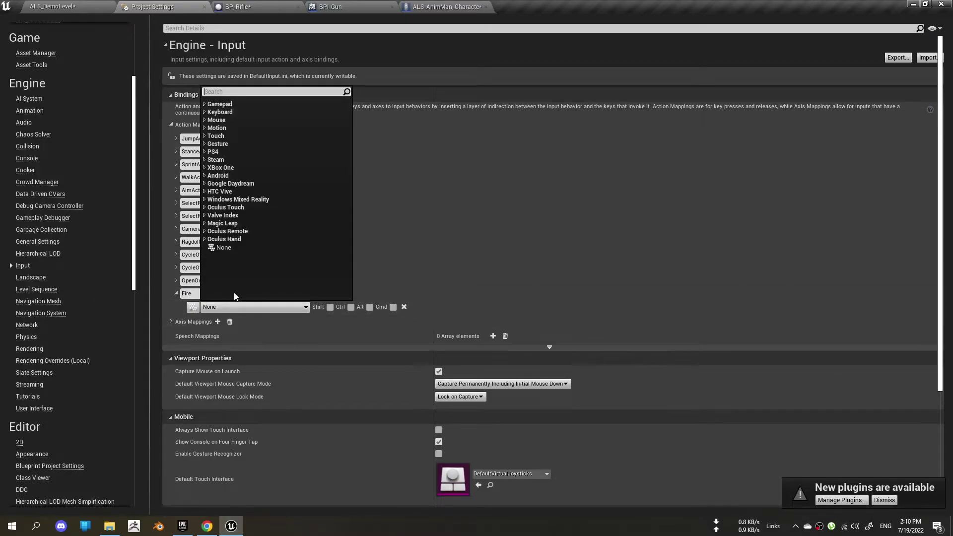
{"action": "type", "text": "Left"}
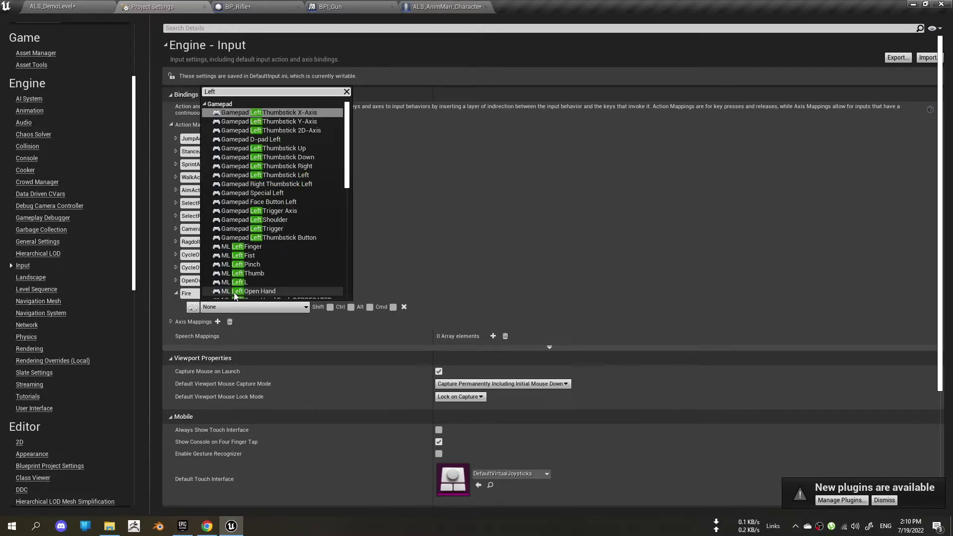
{"action": "type", "text": " Mou"}
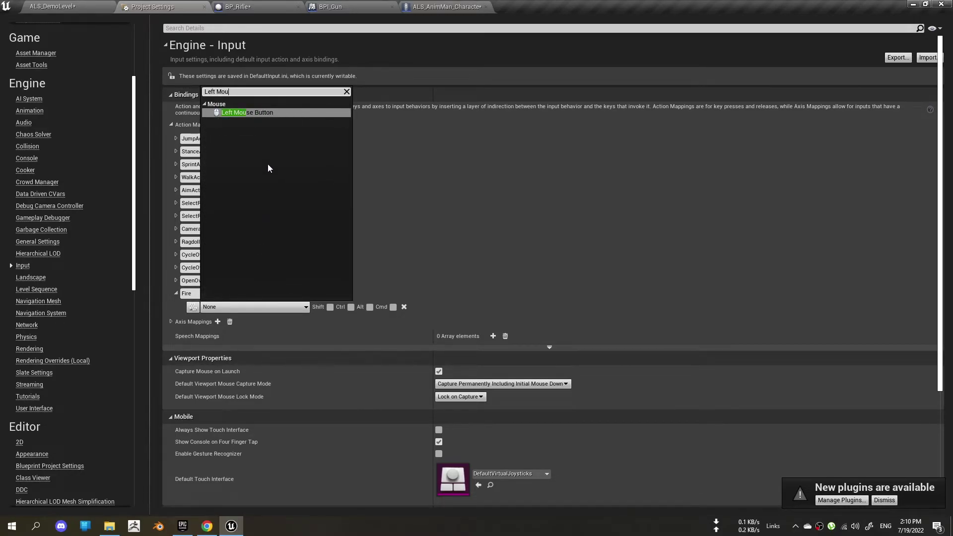
{"action": "left_click", "coordinate": [293, 115]}
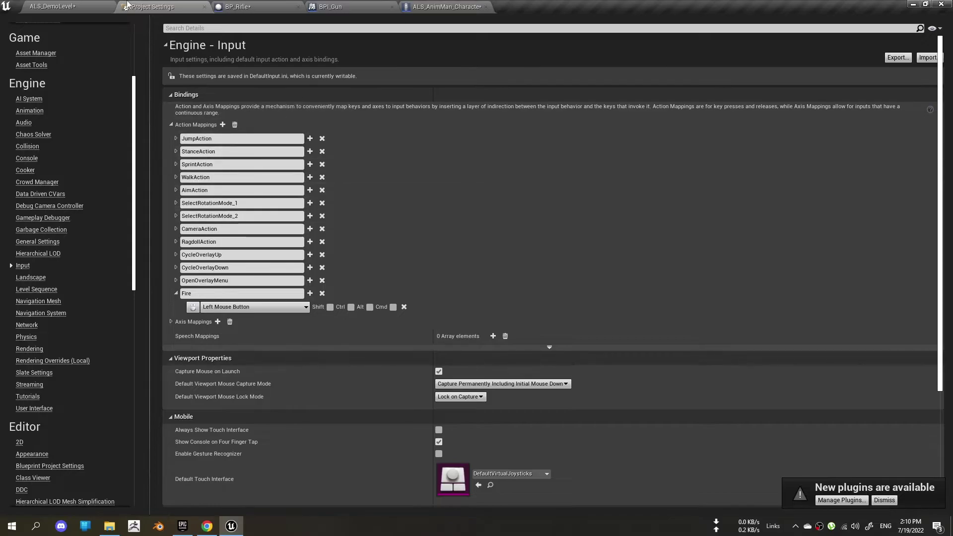
{"action": "left_click", "coordinate": [237, 6]}
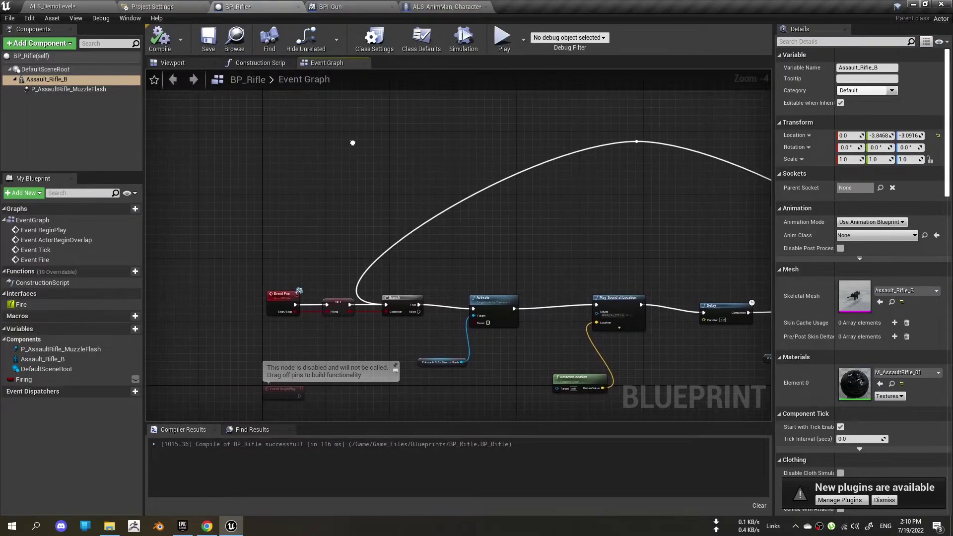
Step: Add an InputAction Fire event node to the character's Shooting graph
{"action": "mouse_move", "coordinate": [278, 124]}
{"action": "right_mouse_down"}
{"action": "mouse_move", "coordinate": [250, 139]}
{"action": "mouse_move", "coordinate": [271, 123]}
{"action": "right_mouse_up"}
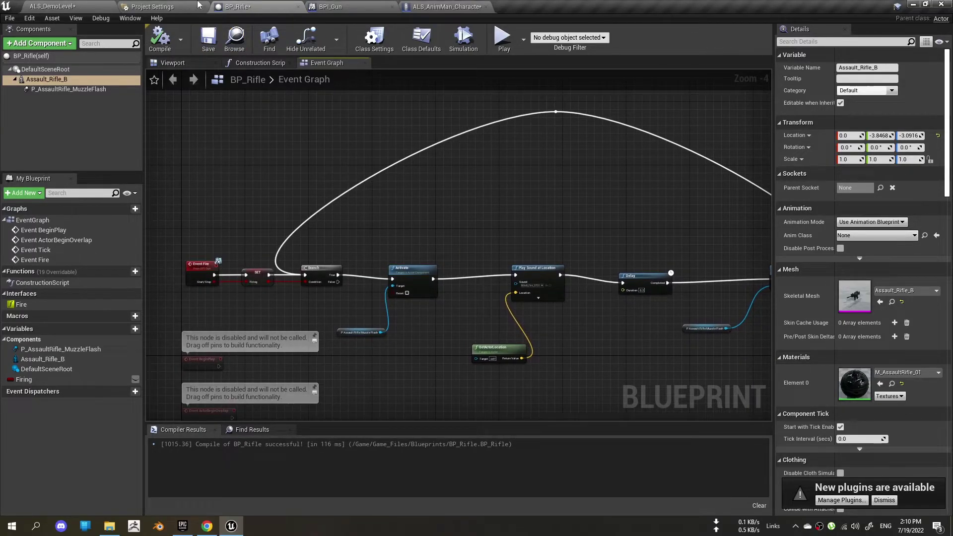
{"action": "left_click", "coordinate": [447, 7]}
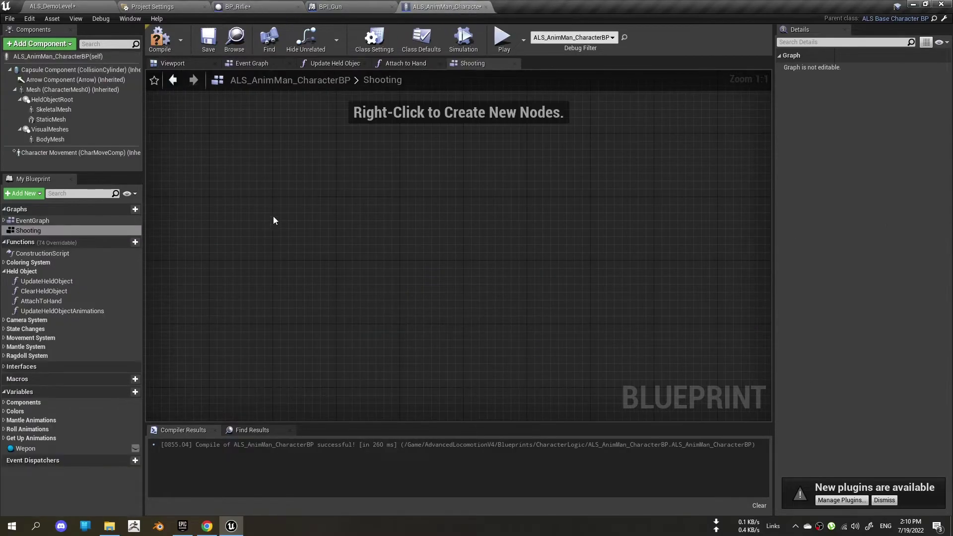
{"action": "scroll", "coordinate": [368, 212], "scroll_direction": "down", "scroll_amount": 3}
{"action": "right_click", "coordinate": [345, 228]}
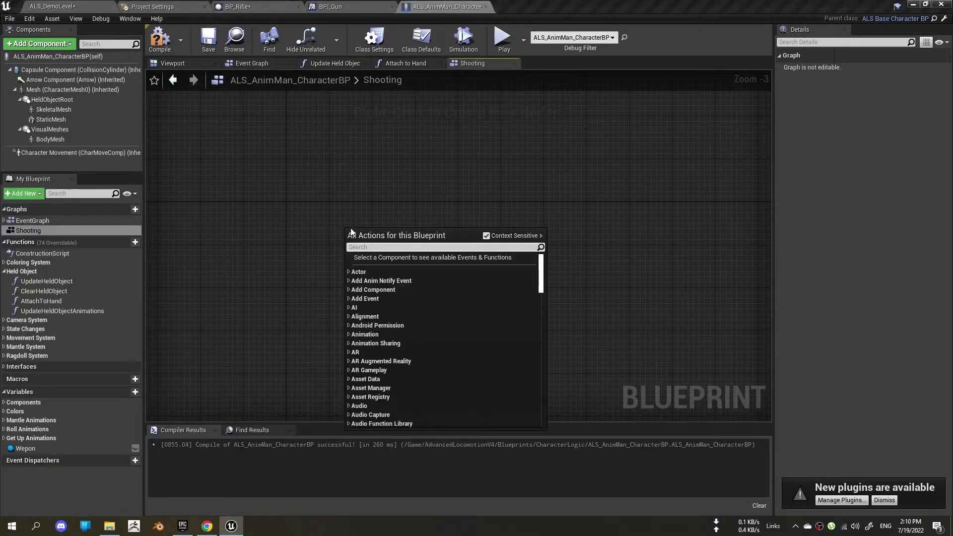
{"action": "type", "text": "fire"}
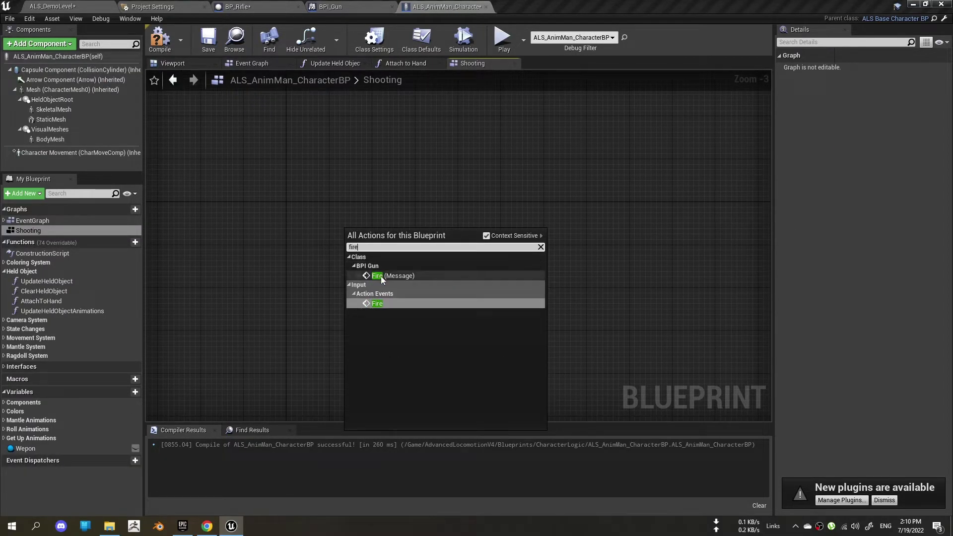
{"action": "left_click", "coordinate": [381, 276]}
{"action": "scroll", "coordinate": [373, 297], "scroll_direction": "up", "scroll_amount": 3}
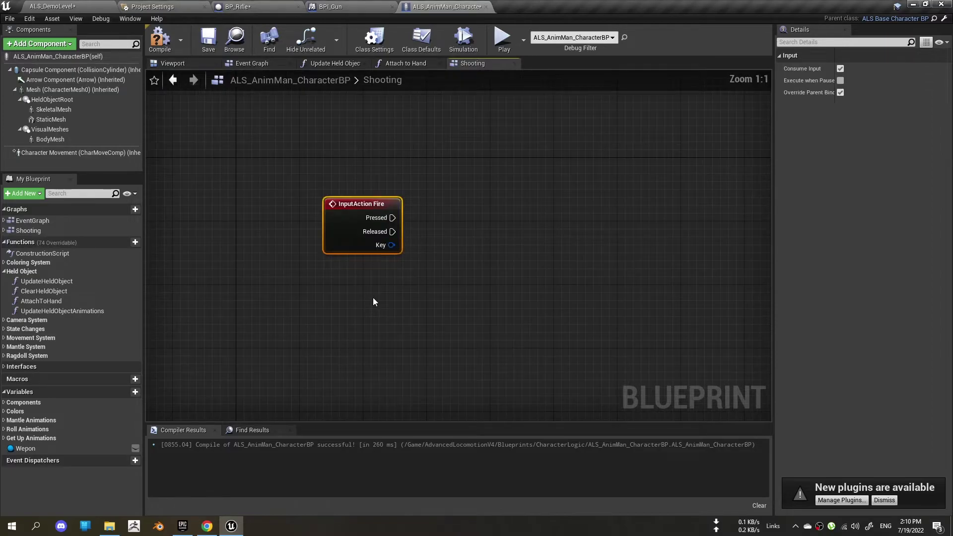
{"action": "right_click_drag", "start_coordinate": [374, 297], "coordinate": [373, 336]}
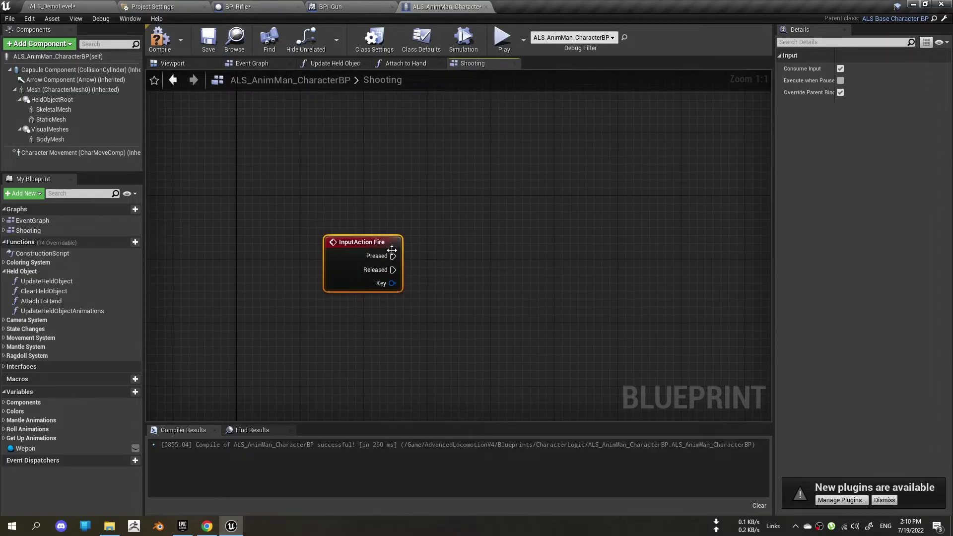
{"action": "left_click_drag", "start_coordinate": [370, 253], "coordinate": [322, 253]}
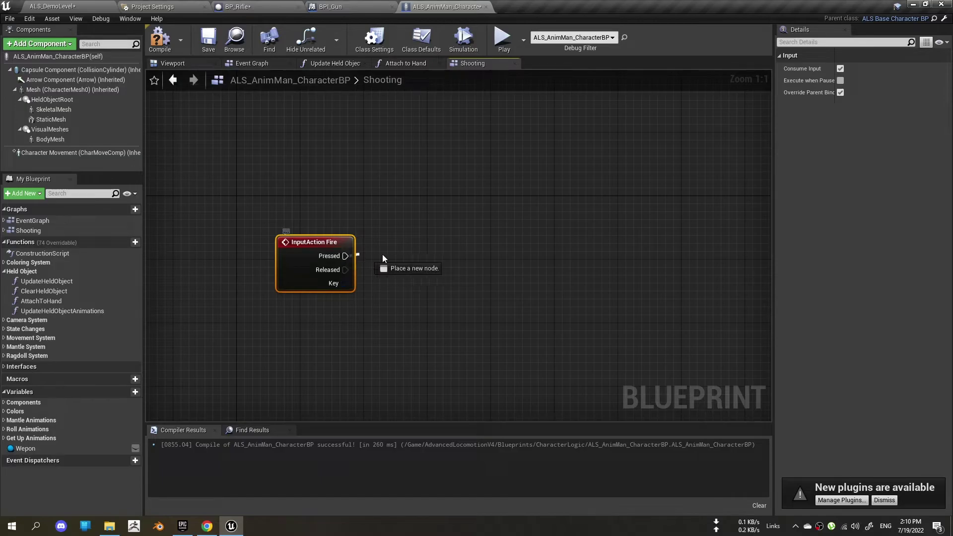
Step: Wire the Fire event's Pressed pin into a new Is Valid node
{"action": "left_click_drag", "start_coordinate": [465, 251], "coordinate": [502, 248]}
{"action": "type", "text": "is"}
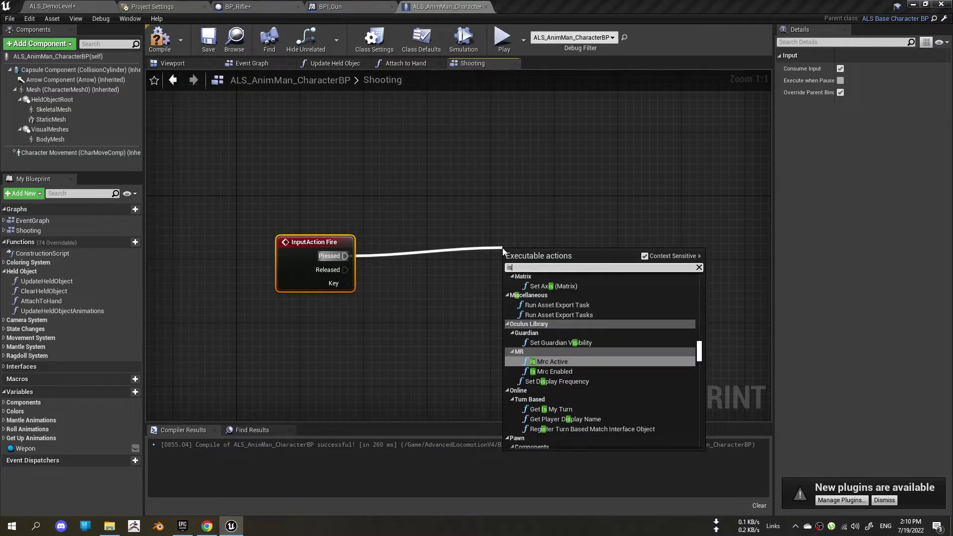
{"action": "type", "text": " vali"}
{"action": "key", "text": "Down"}
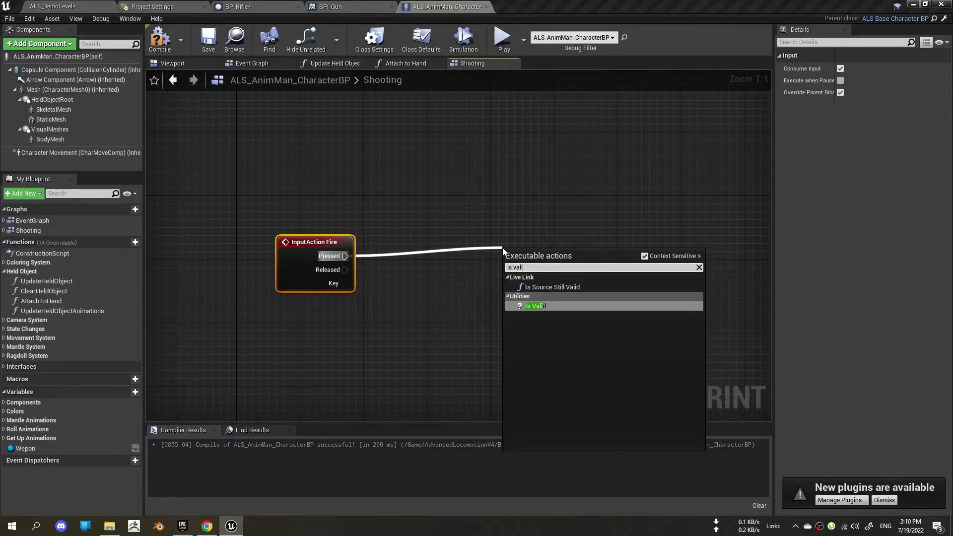
{"action": "key", "text": "Return"}
{"action": "right_click_drag", "start_coordinate": [524, 240], "coordinate": [501, 228]}
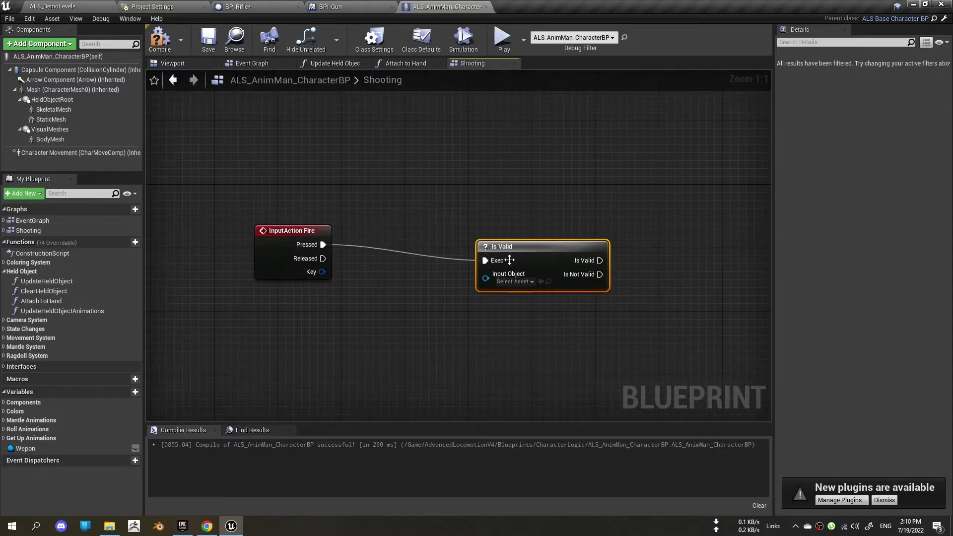
{"action": "left_click_drag", "start_coordinate": [531, 260], "coordinate": [549, 244]}
{"action": "left_click_drag", "start_coordinate": [293, 230], "coordinate": [276, 222]}
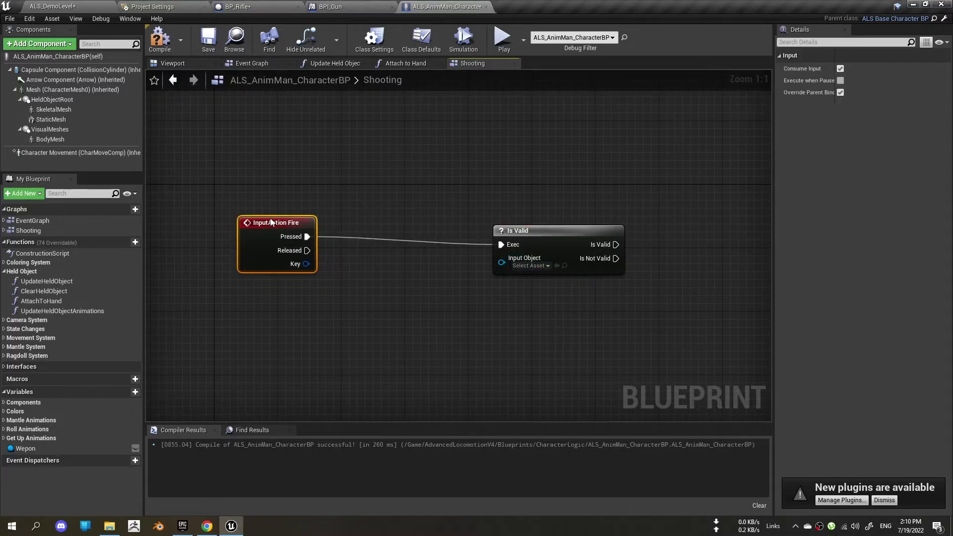
Step: Add a Wepon getter and connect it to Is Valid's Input Object
{"action": "left_click_drag", "start_coordinate": [41, 451], "coordinate": [243, 345]}
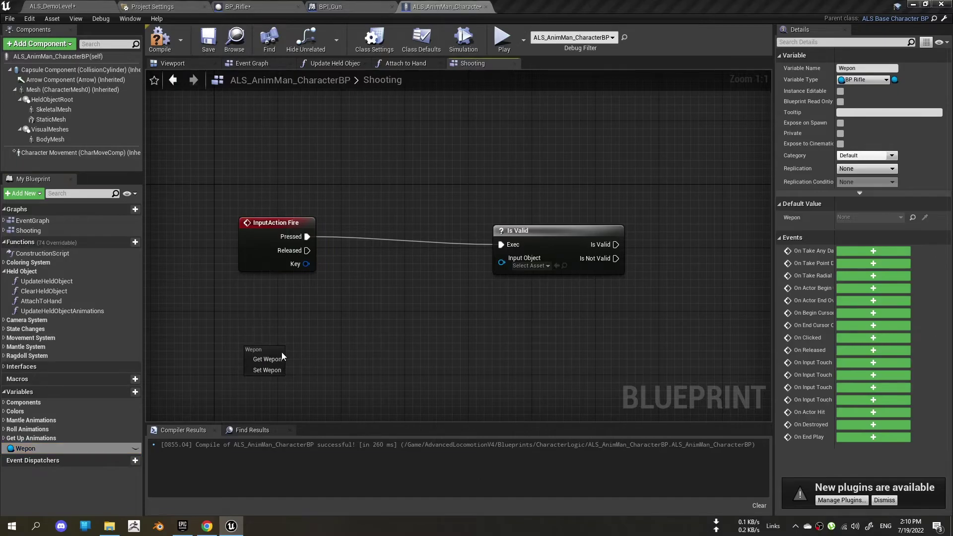
{"action": "left_click", "coordinate": [285, 362]}
{"action": "left_click_drag", "start_coordinate": [301, 351], "coordinate": [501, 258]}
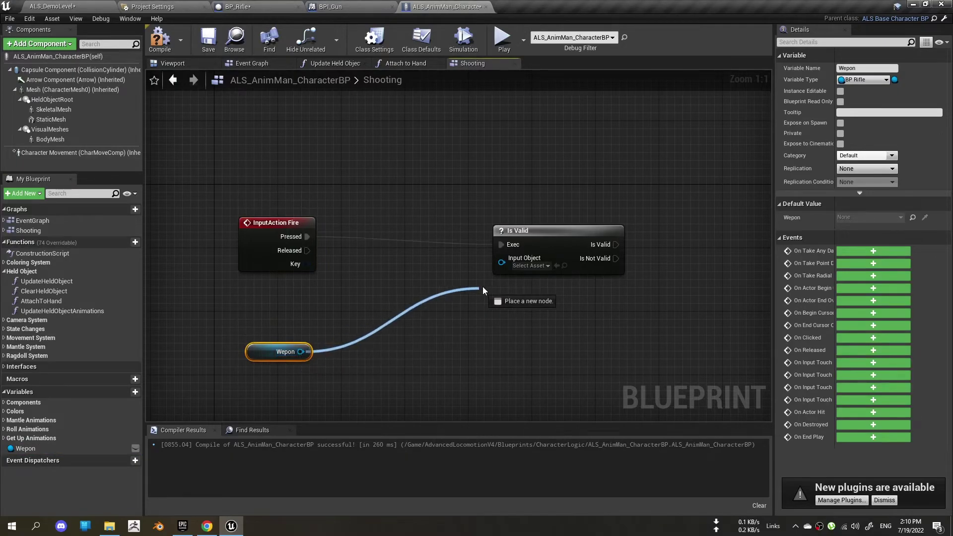
{"action": "right_click_drag", "start_coordinate": [572, 228], "coordinate": [486, 238]}
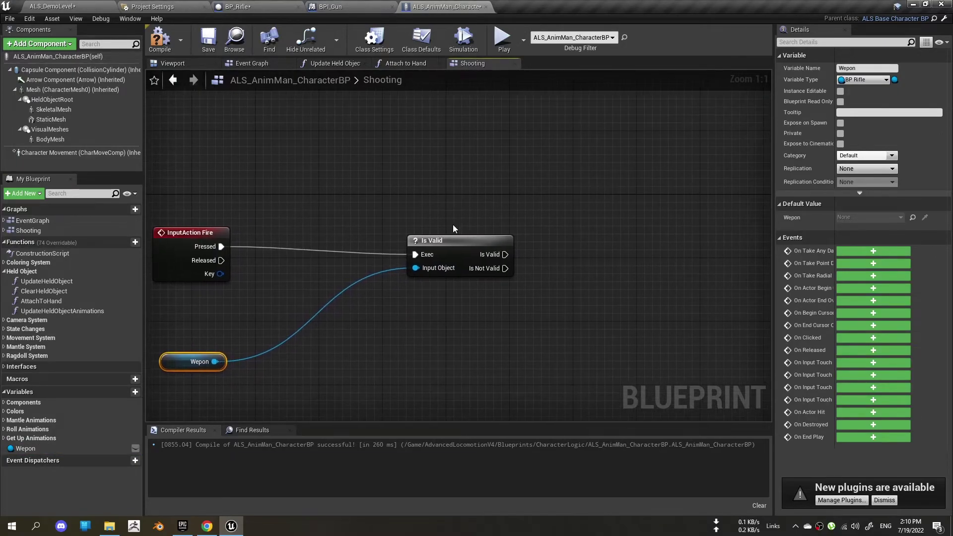
{"action": "left_click_drag", "start_coordinate": [449, 241], "coordinate": [418, 232]}
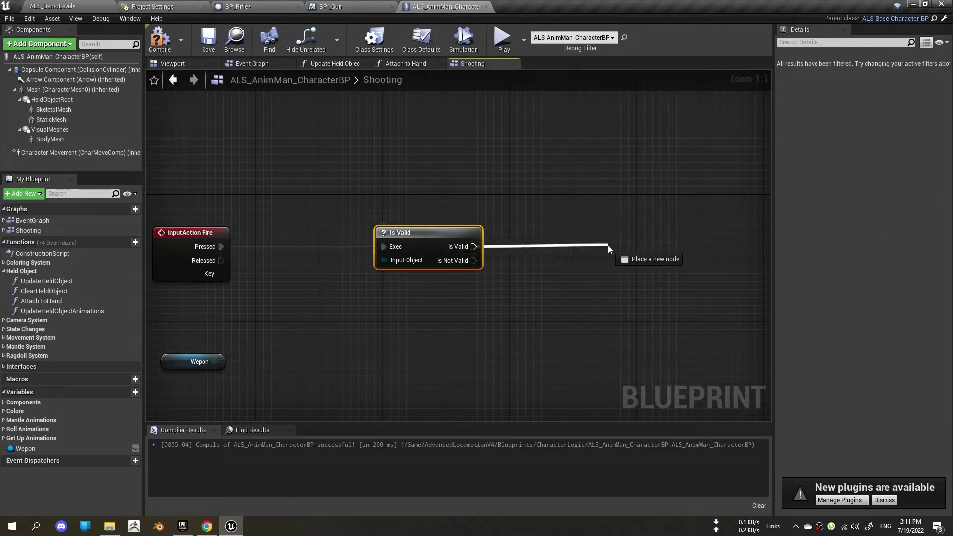
Step: Call BPI Gun Fire from Is Valid with Start/Stop ticked
{"action": "left_click_drag", "start_coordinate": [473, 247], "coordinate": [608, 246]}
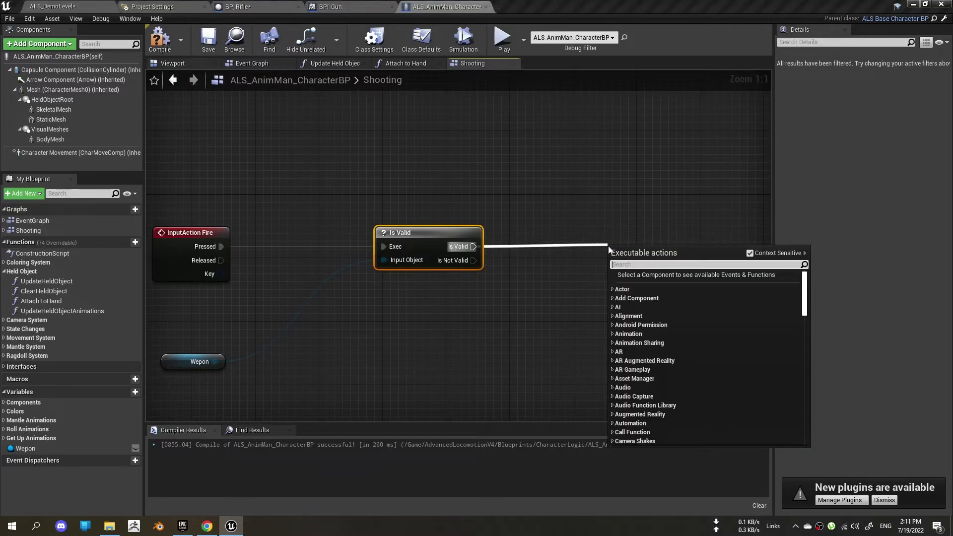
{"action": "type", "text": "fire"}
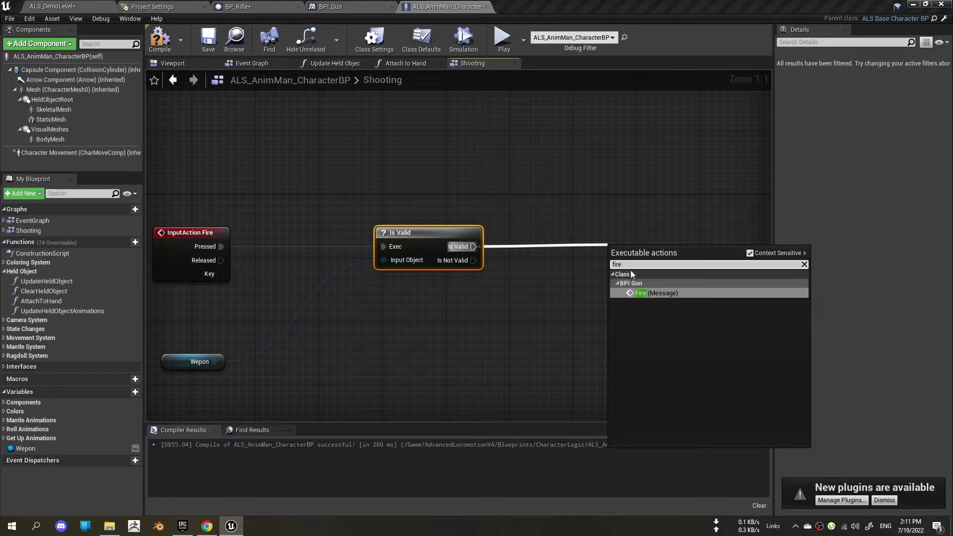
{"action": "left_click", "coordinate": [647, 293]}
{"action": "right_click_drag", "start_coordinate": [584, 292], "coordinate": [559, 284]}
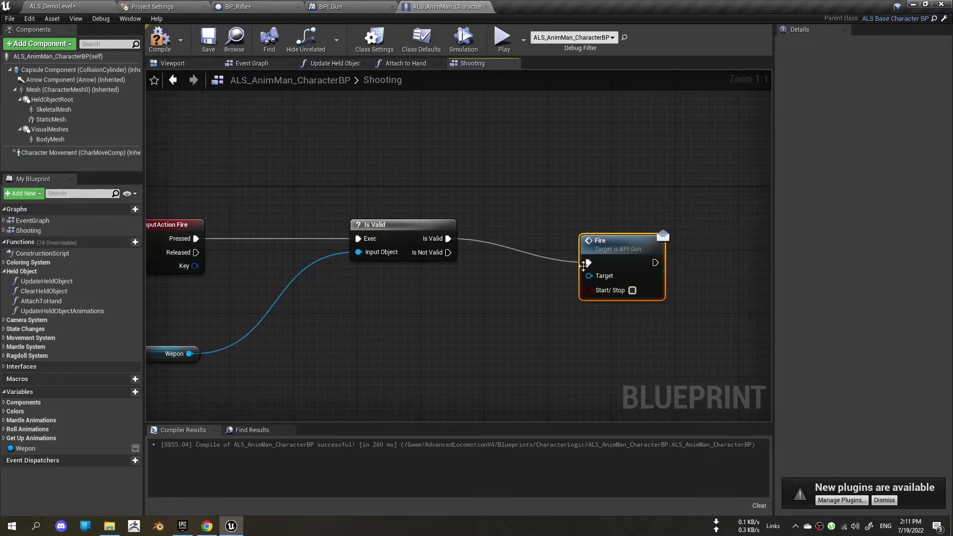
{"action": "left_click_drag", "start_coordinate": [619, 240], "coordinate": [643, 224]}
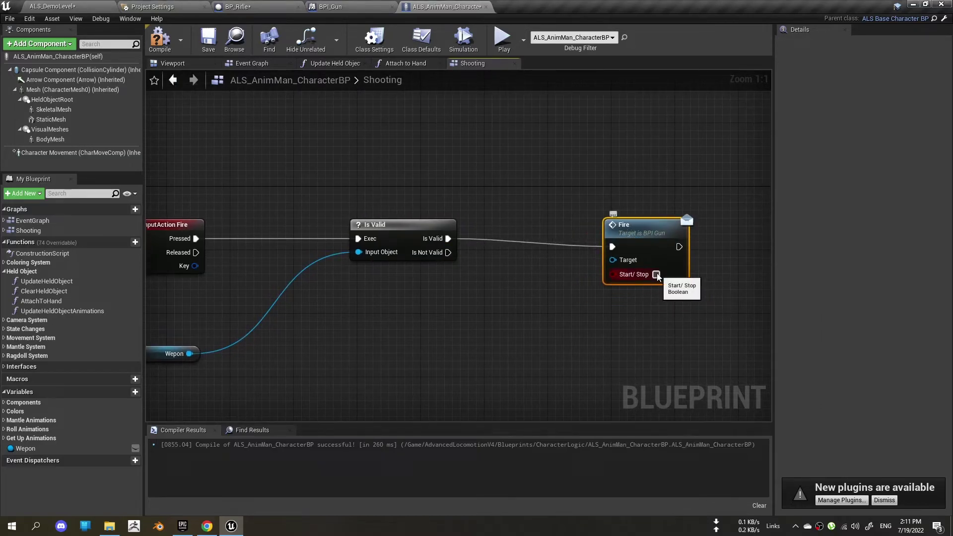
{"action": "left_click", "coordinate": [656, 276]}
{"action": "right_click_drag", "start_coordinate": [616, 318], "coordinate": [565, 348]}
{"action": "left_click_drag", "start_coordinate": [564, 258], "coordinate": [587, 250]}
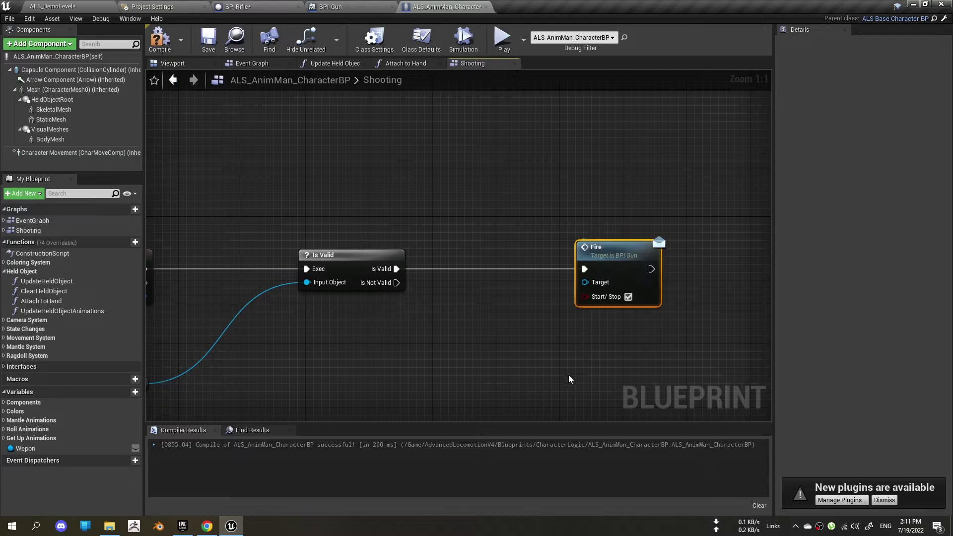
Step: Select the Is Valid, Wepon and Fire nodes together
{"action": "key", "text": "Home"}
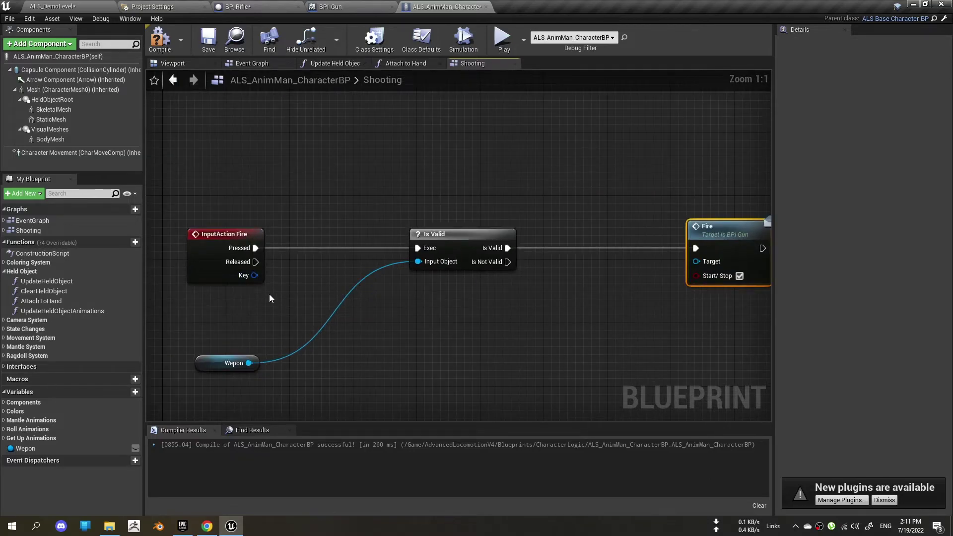
{"action": "left_click", "coordinate": [446, 218]}
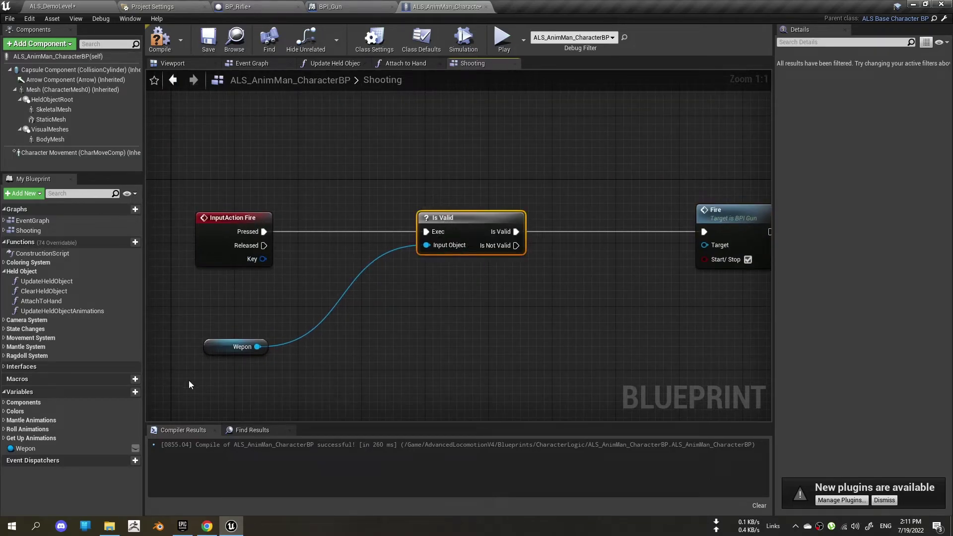
{"action": "left_click", "coordinate": [214, 350], "text": "shift"}
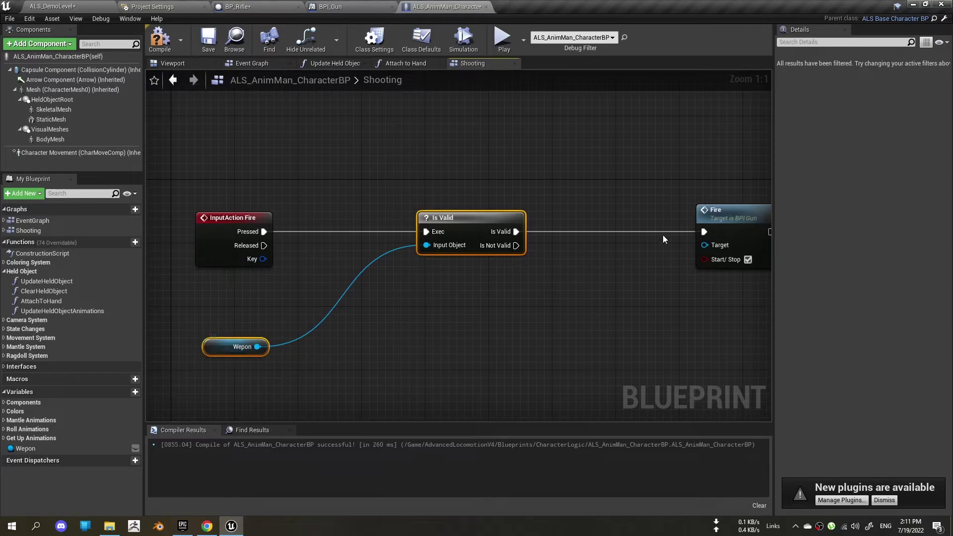
{"action": "left_click", "coordinate": [701, 213], "text": "shift"}
Step: Duplicate the Is Valid, Wepon and Fire nodes below the originals
{"action": "right_click_drag", "start_coordinate": [487, 385], "coordinate": [425, 313]}
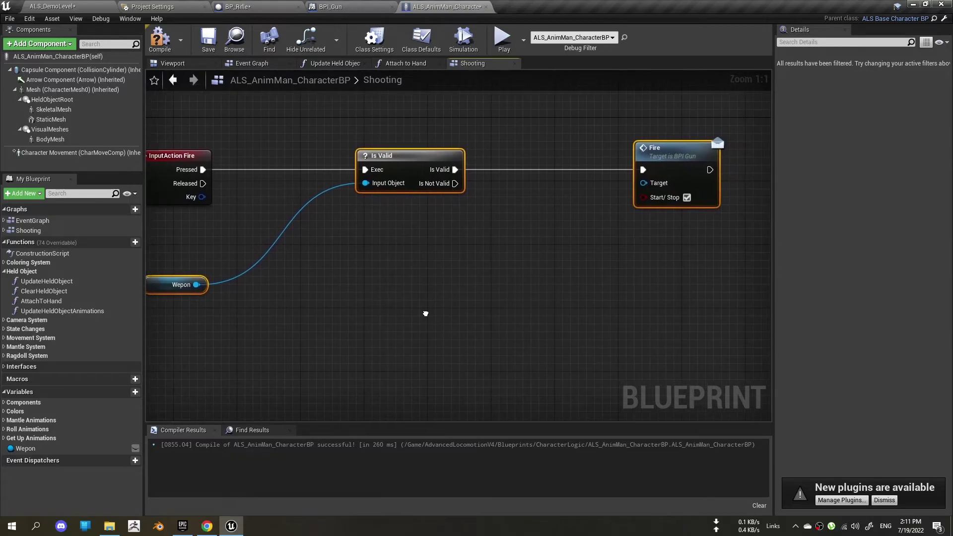
{"action": "key", "text": "ctrl+c"}
{"action": "key", "text": "ctrl+v"}
{"action": "right_click_drag", "start_coordinate": [355, 252], "coordinate": [400, 299]}
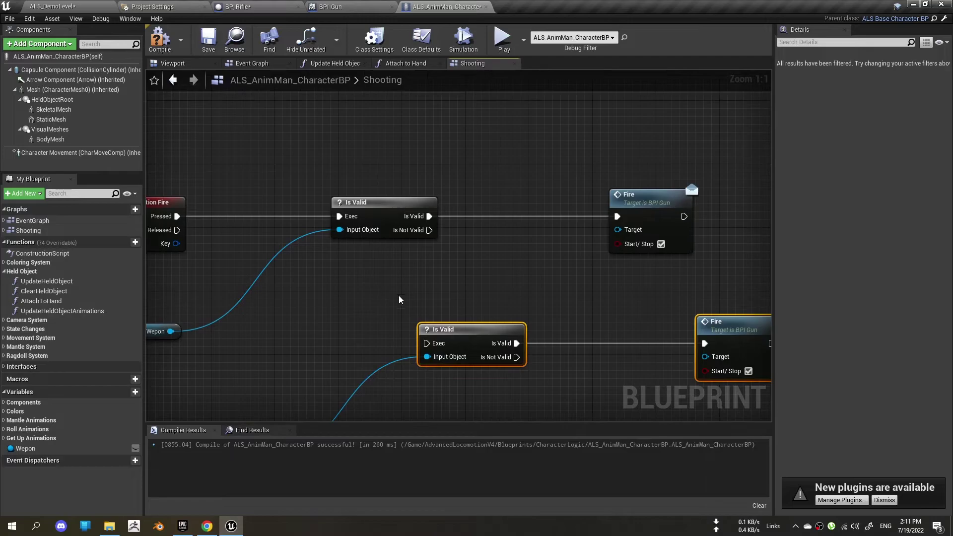
{"action": "left_click_drag", "start_coordinate": [472, 329], "coordinate": [438, 377]}
{"action": "right_click_drag", "start_coordinate": [445, 318], "coordinate": [494, 262]}
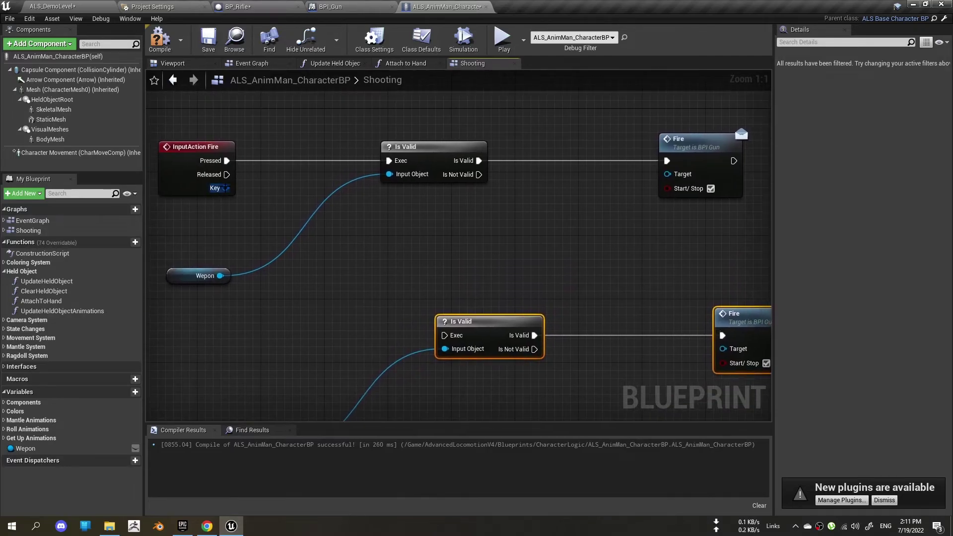
Step: Wire Released to the copied Is Valid and untick Start/Stop on the lower Fire call
{"action": "mouse_move", "coordinate": [234, 176]}
{"action": "left_mouse_down"}
{"action": "mouse_move", "coordinate": [249, 161]}
{"action": "mouse_move", "coordinate": [435, 353]}
{"action": "mouse_move", "coordinate": [443, 331]}
{"action": "left_mouse_up"}
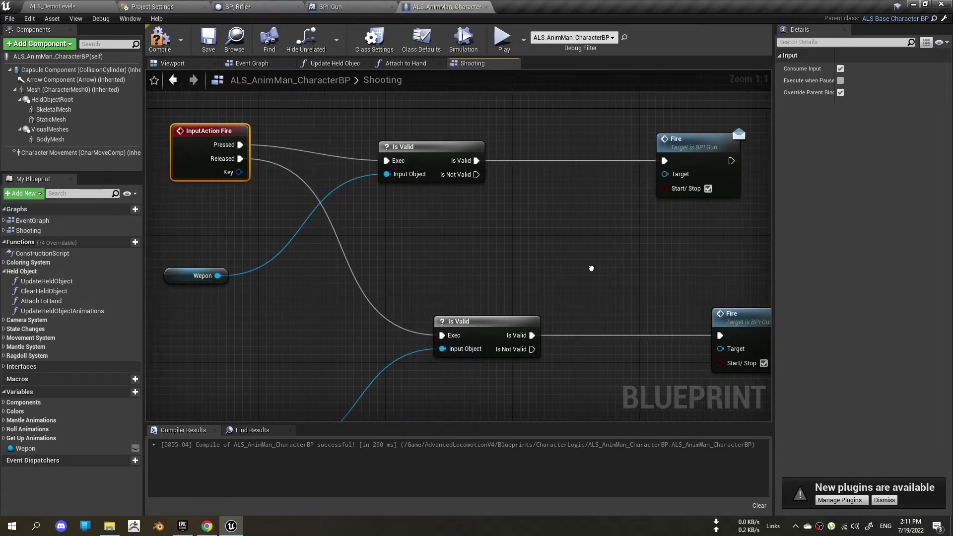
{"action": "right_click_drag", "start_coordinate": [571, 278], "coordinate": [487, 272]}
{"action": "right_click_drag", "start_coordinate": [678, 382], "coordinate": [652, 368]}
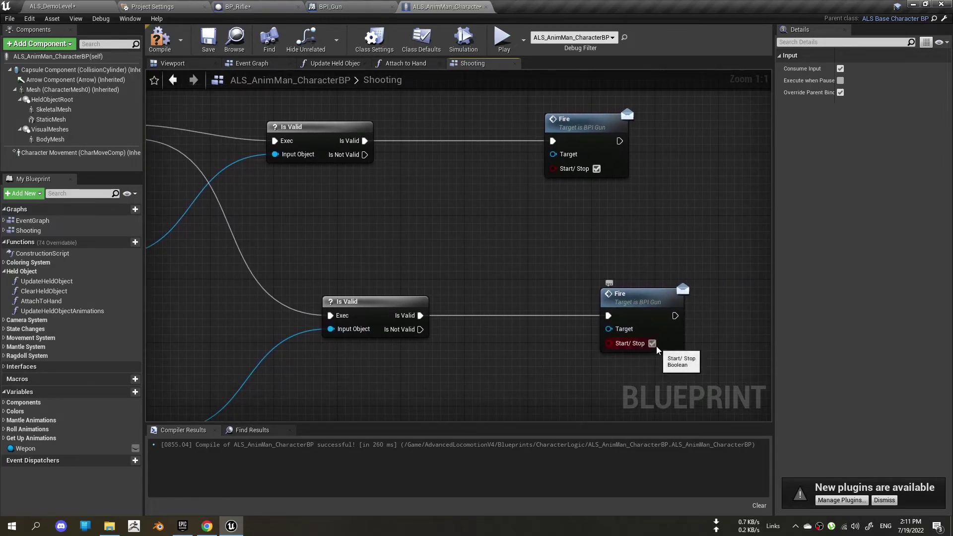
{"action": "left_click", "coordinate": [657, 346]}
{"action": "right_click_drag", "start_coordinate": [558, 378], "coordinate": [536, 336]}
{"action": "scroll", "coordinate": [535, 335], "scroll_direction": "down", "scroll_amount": 3}
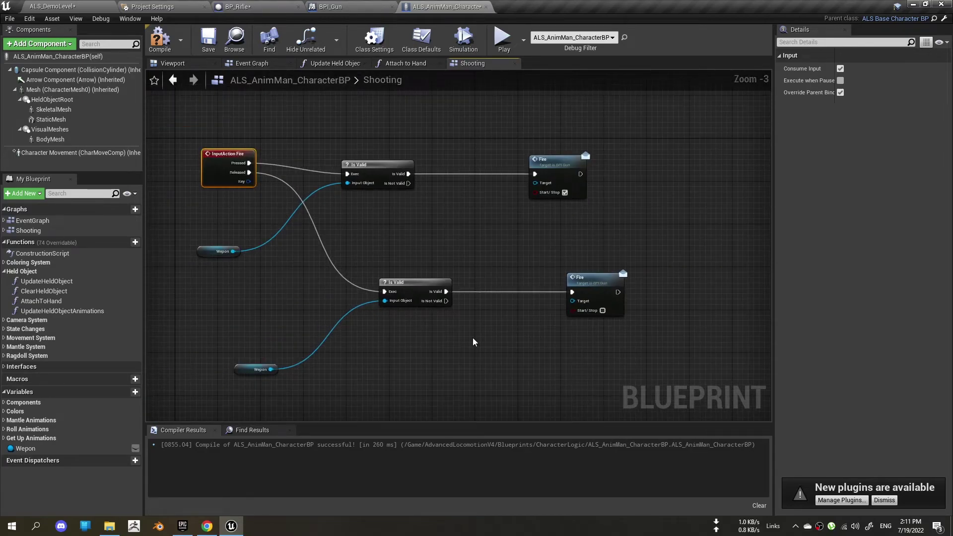
Step: Connect each Wepon getter to its Fire call's Target and recompile the Blueprint
{"action": "left_click", "coordinate": [170, 52]}
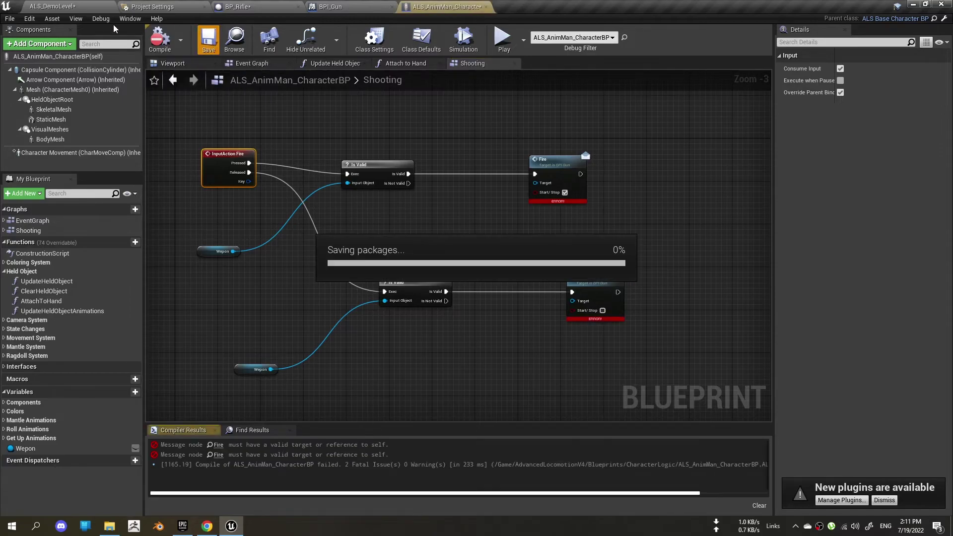
{"action": "scroll", "coordinate": [562, 319], "scroll_direction": "up", "scroll_amount": 2}
{"action": "scroll", "coordinate": [563, 320], "scroll_direction": "up", "scroll_amount": 1}
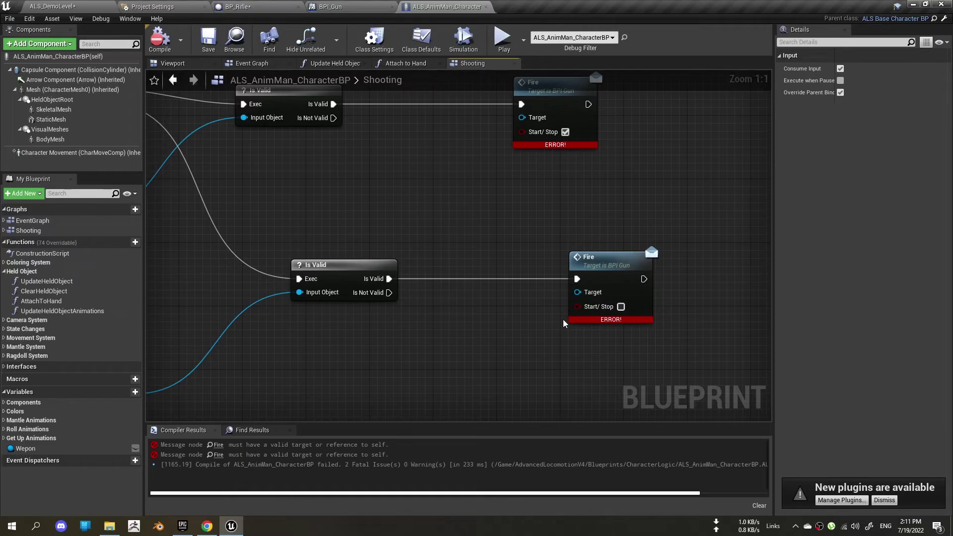
{"action": "scroll", "coordinate": [663, 318], "scroll_direction": "down", "scroll_amount": 3}
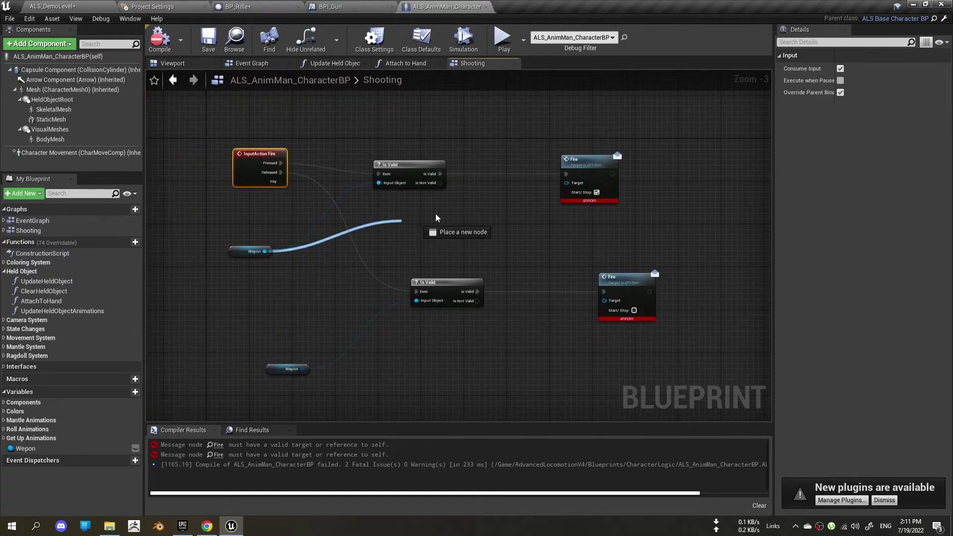
{"action": "left_click_drag", "start_coordinate": [265, 252], "coordinate": [566, 182]}
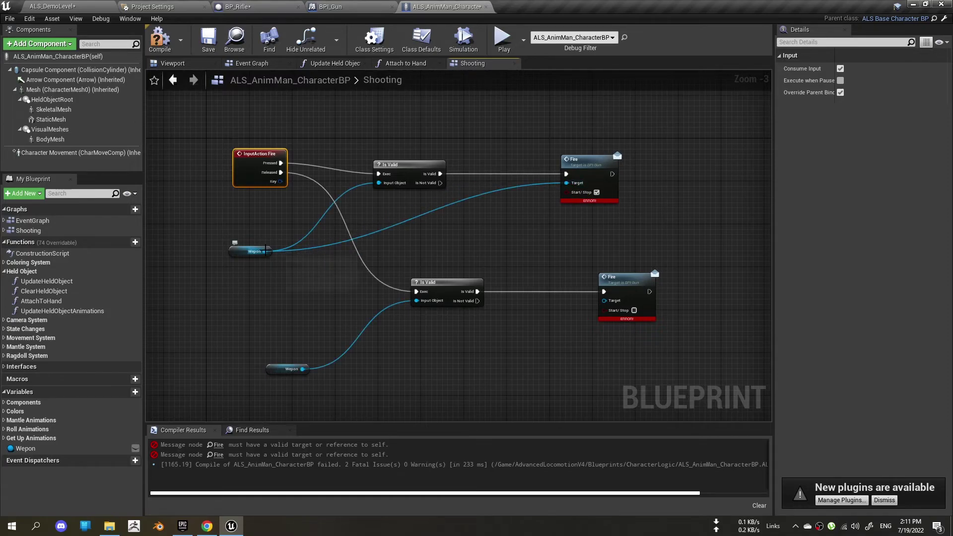
{"action": "left_click_drag", "start_coordinate": [302, 368], "coordinate": [609, 308]}
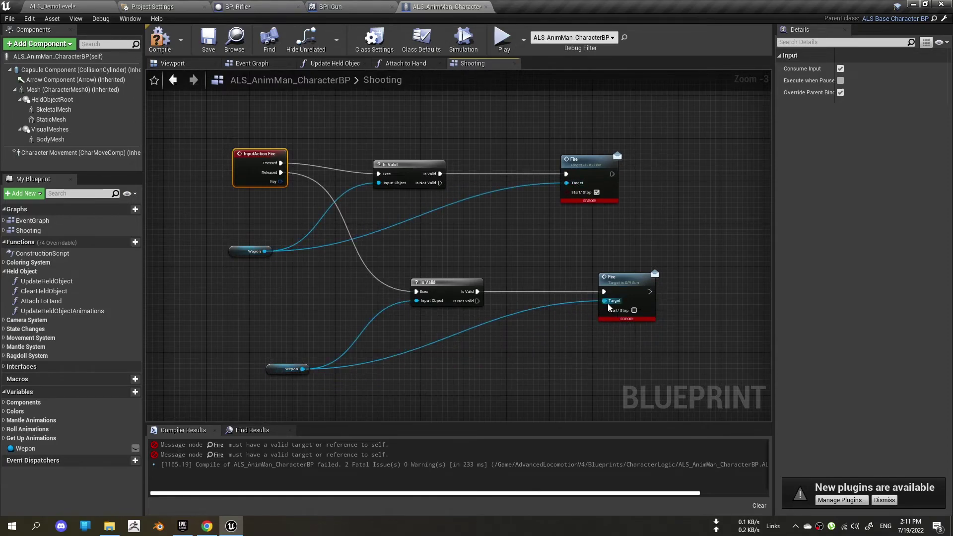
{"action": "left_click", "coordinate": [160, 39]}
Step: Play-test with the Rifle overlay, aiming the rifle, then return to the Shooting graph
{"action": "left_click", "coordinate": [53, 7]}
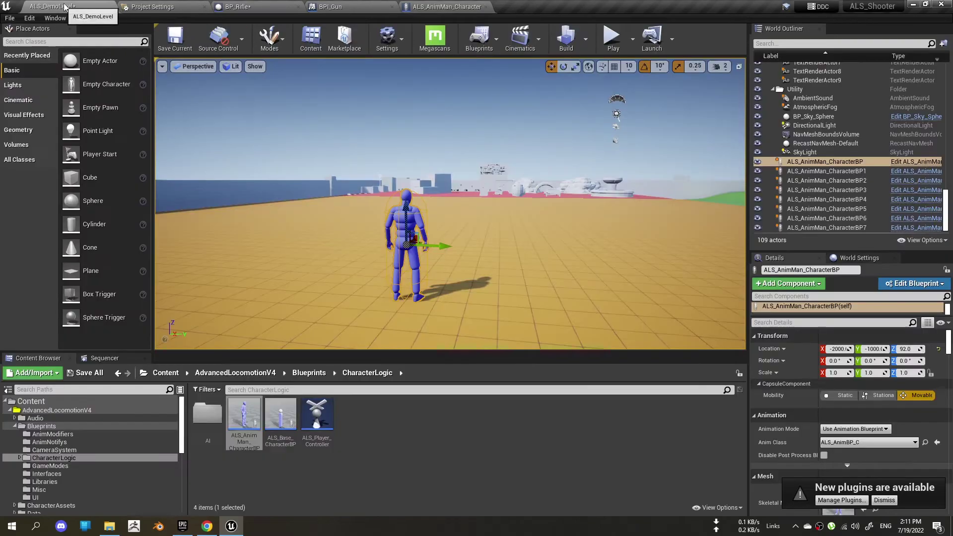
{"action": "left_click", "coordinate": [614, 38]}
{"action": "key", "text": "q"}
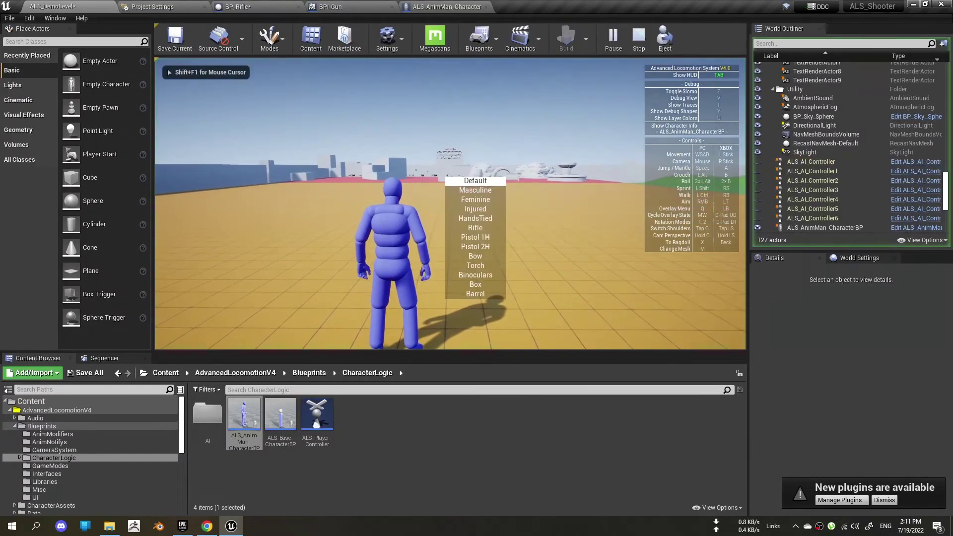
{"action": "scroll", "coordinate": [450, 203], "scroll_direction": "down", "scroll_amount": 5}
{"action": "right_click", "coordinate": [451, 204]}
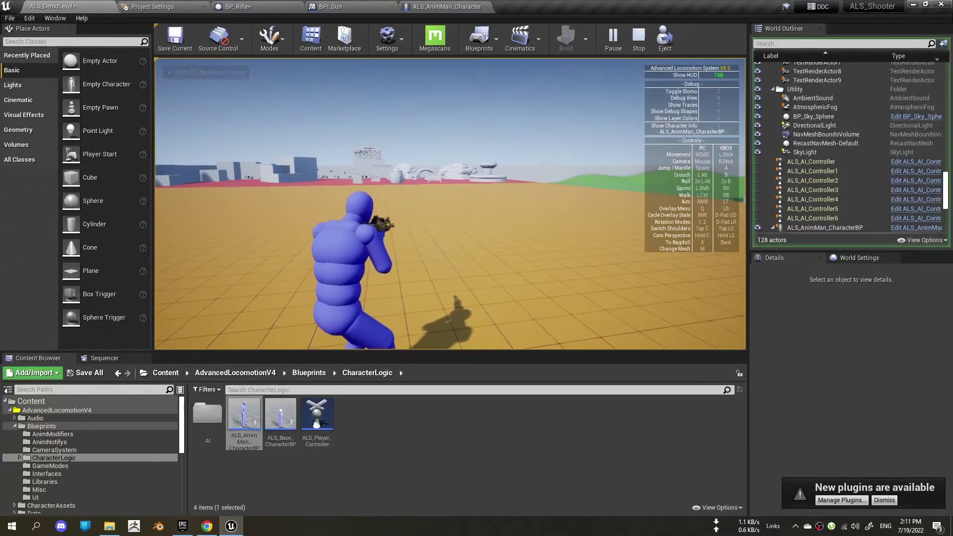
{"action": "key", "text": "m"}
{"action": "right_click", "coordinate": [450, 203]}
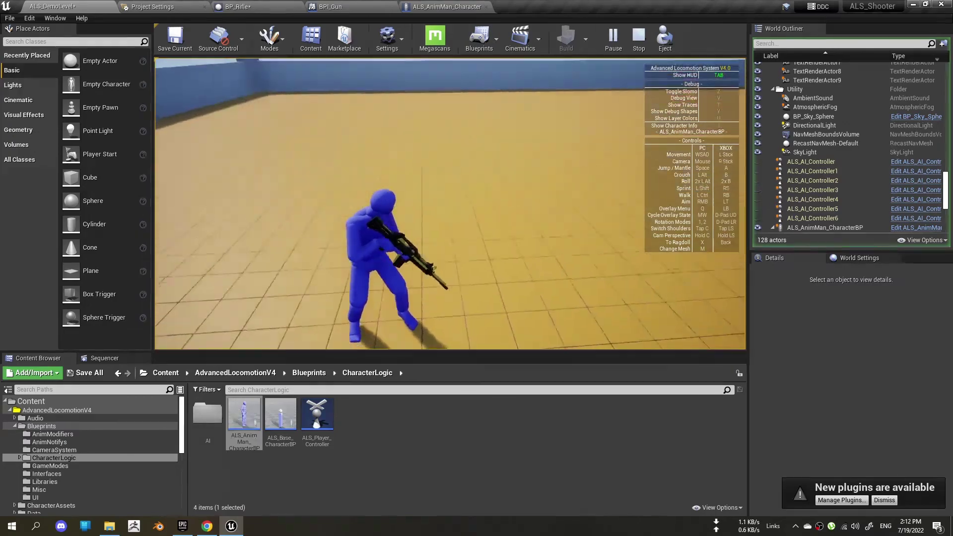
{"action": "key", "text": "Tab"}
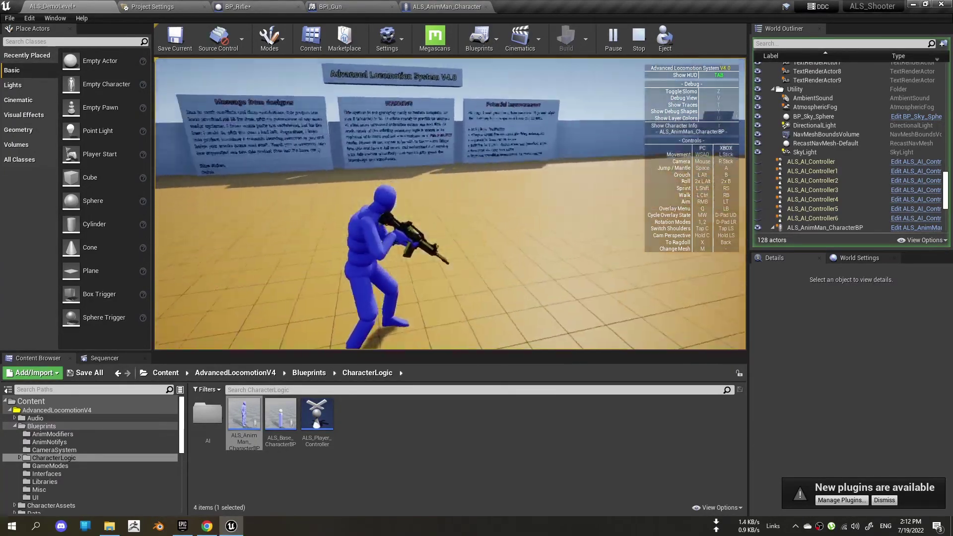
{"action": "key", "text": "Escape"}
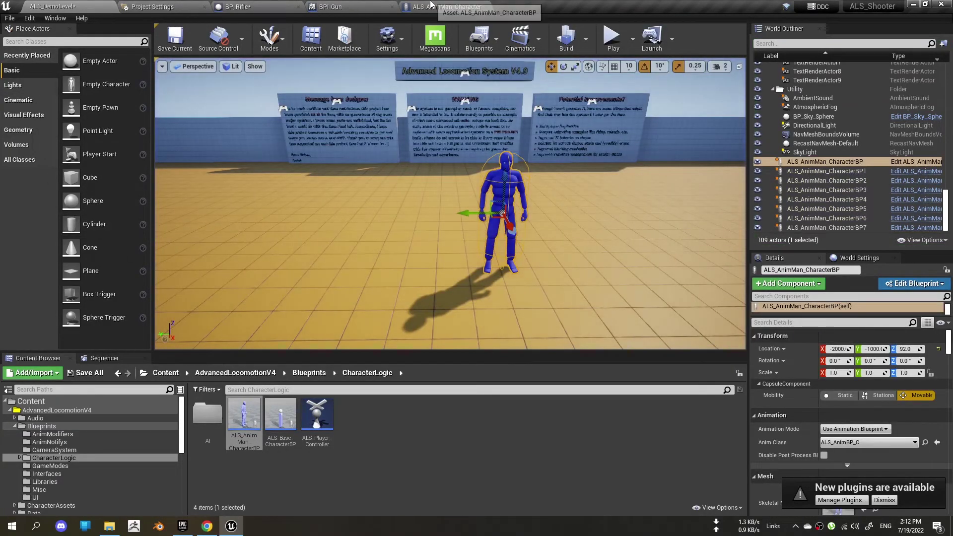
{"action": "left_click", "coordinate": [447, 6]}
{"action": "scroll", "coordinate": [354, 213], "scroll_direction": "down", "scroll_amount": 4}
{"action": "scroll", "coordinate": [309, 218], "scroll_direction": "up", "scroll_amount": 2}
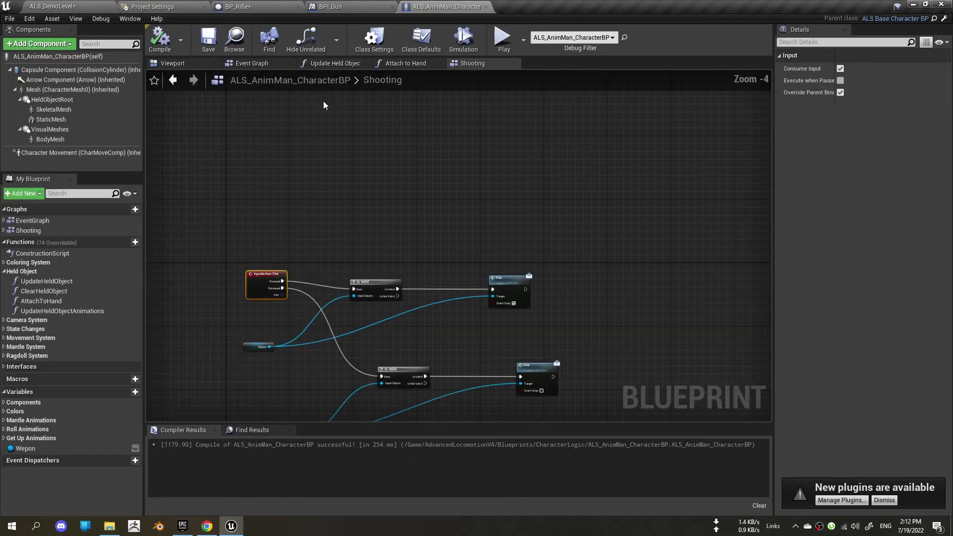
Step: Clear the M4A1 New Skeletal Mesh in Update Held Object and recompile
{"action": "left_click", "coordinate": [324, 68]}
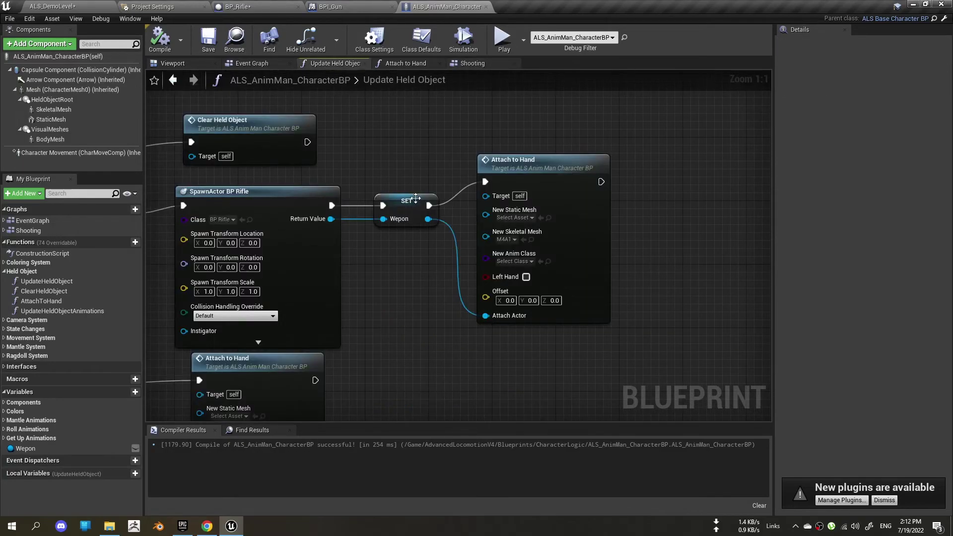
{"action": "left_click", "coordinate": [513, 240]}
{"action": "left_click", "coordinate": [526, 267]}
{"action": "left_click", "coordinate": [162, 53]}
Step: Change BP_Rifle's Delay Duration from 0.2 to 0.1, then compile and save
{"action": "left_click", "coordinate": [247, 5]}
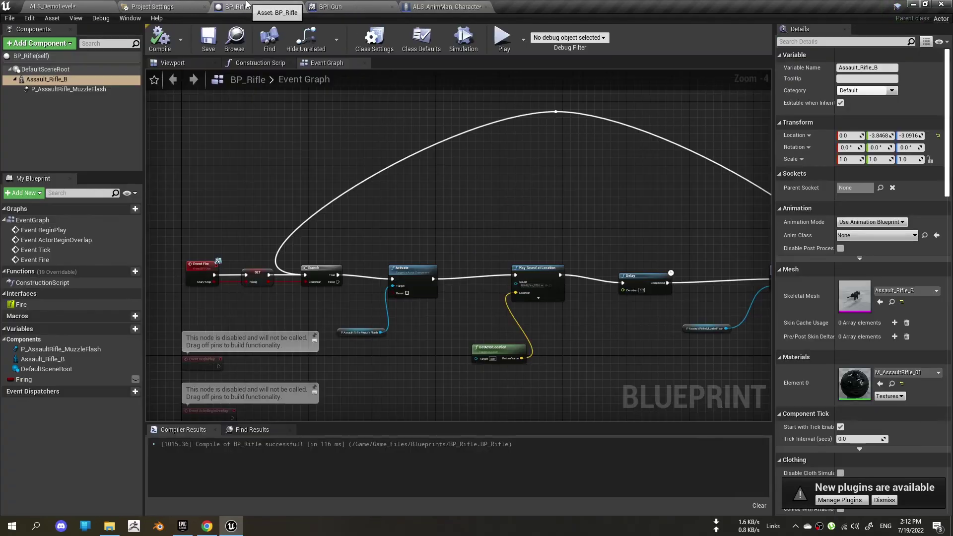
{"action": "scroll", "coordinate": [492, 212], "scroll_direction": "up", "scroll_amount": 2}
{"action": "scroll", "coordinate": [526, 238], "scroll_direction": "up", "scroll_amount": 2}
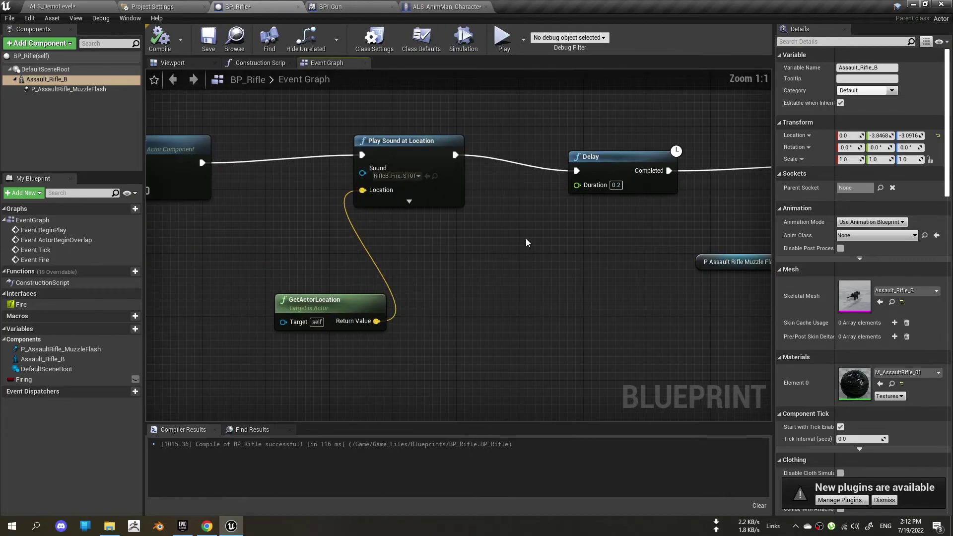
{"action": "right_click_drag", "start_coordinate": [527, 242], "coordinate": [462, 275]}
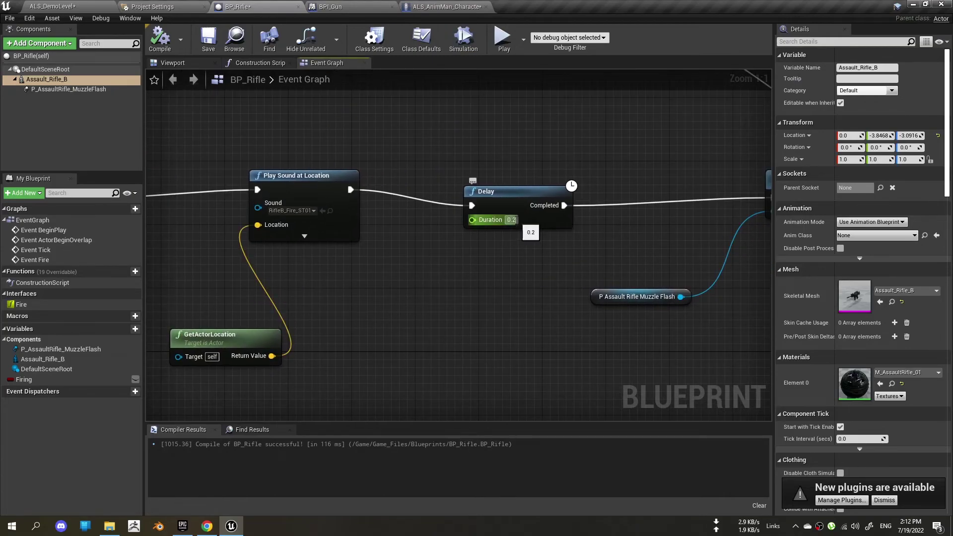
{"action": "left_click", "coordinate": [511, 220]}
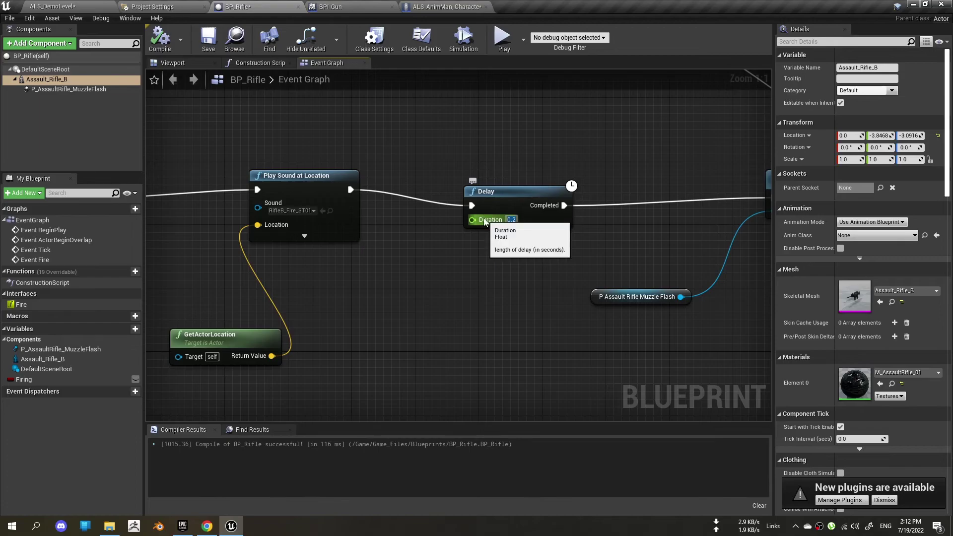
{"action": "type", "text": "0.1"}
{"action": "key", "text": "Return"}
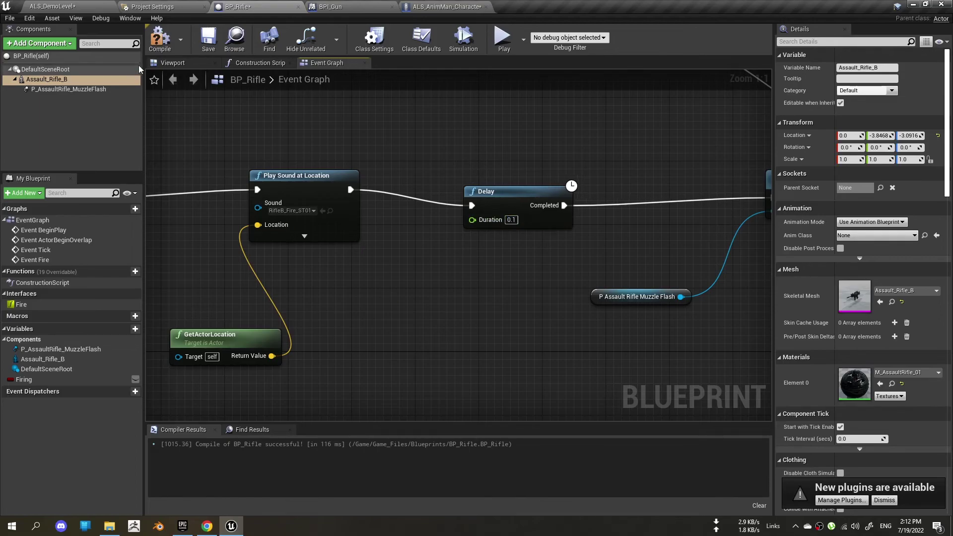
{"action": "left_click", "coordinate": [159, 39]}
{"action": "left_click", "coordinate": [209, 38]}
Step: Play-test with the Rifle overlay, firing the rifle and toggling crouch while aiming
{"action": "left_click", "coordinate": [52, 6]}
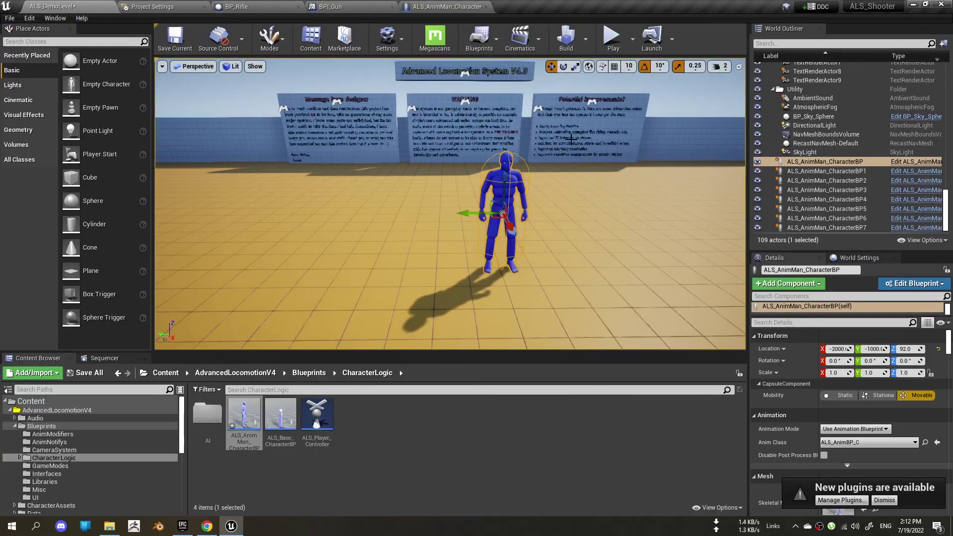
{"action": "left_click", "coordinate": [611, 37]}
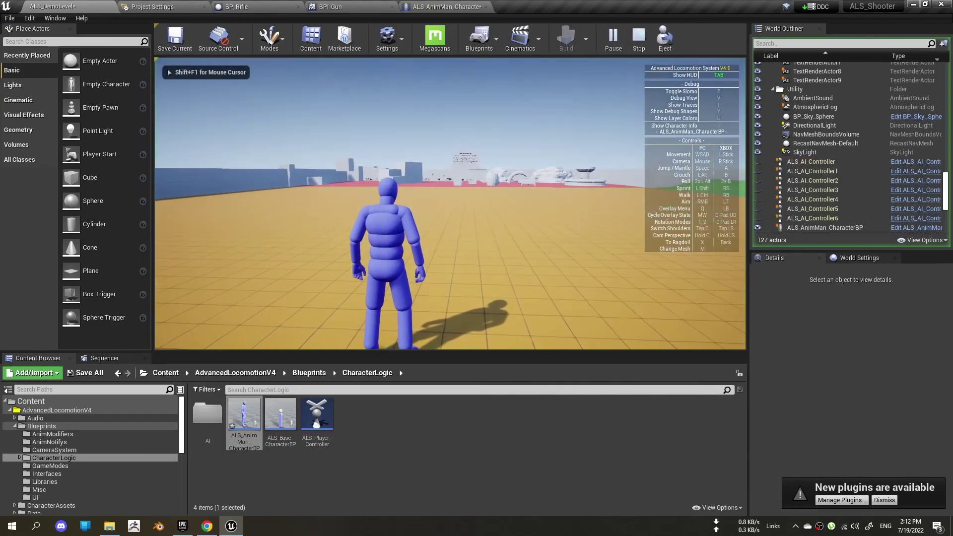
{"action": "key", "text": "q"}
{"action": "scroll", "coordinate": [450, 204], "scroll_direction": "down", "scroll_amount": 1}
{"action": "key", "text": "Tab"}
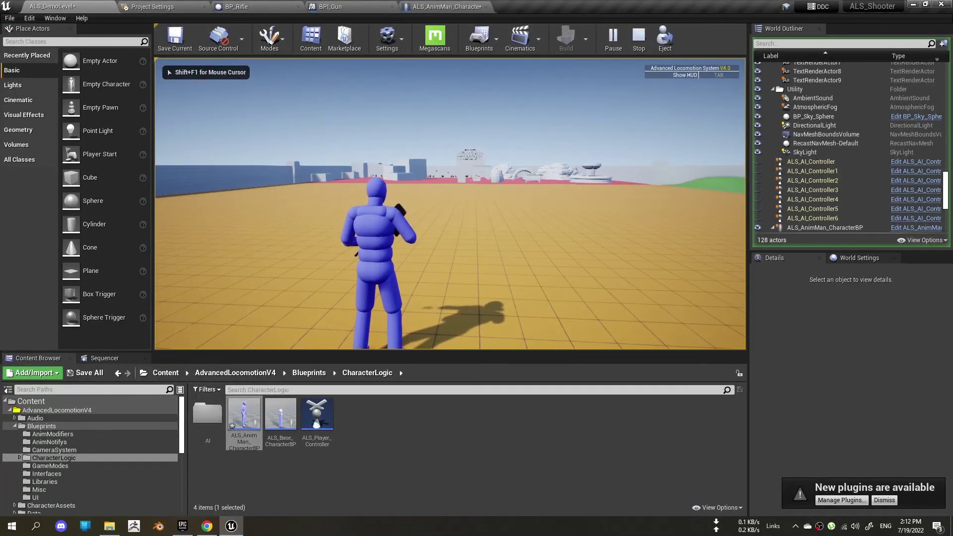
{"action": "left_click", "coordinate": [450, 203]}
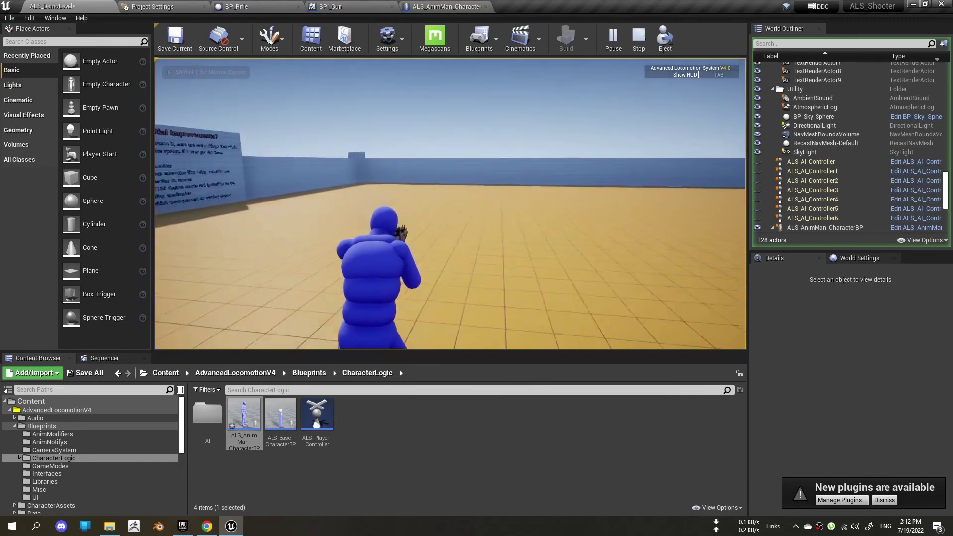
{"action": "key", "text": "c"}
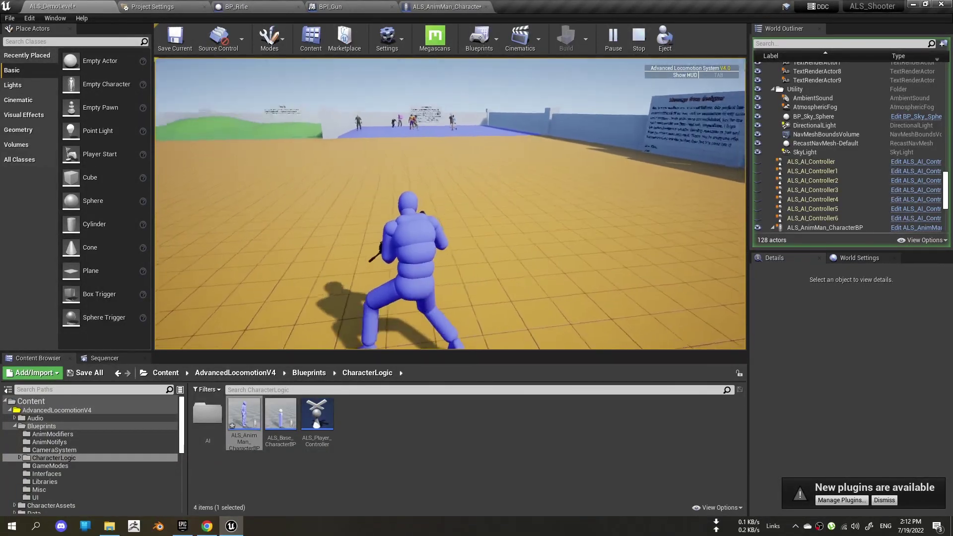
{"action": "key", "text": "c"}
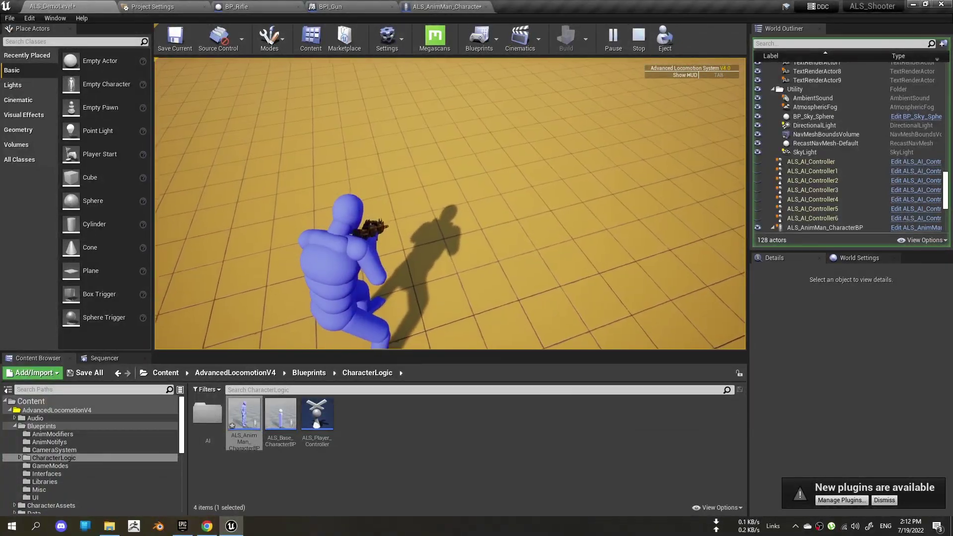
{"action": "key", "text": "c"}
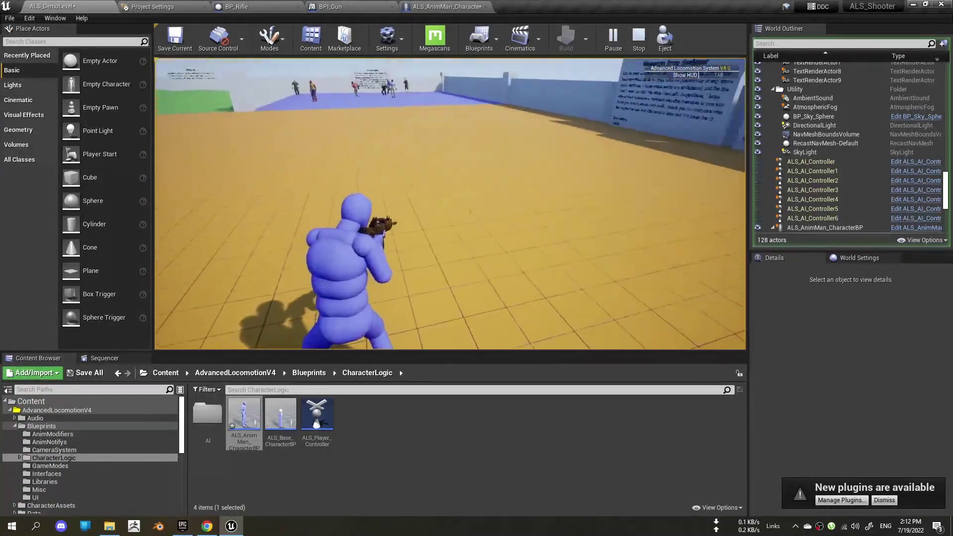
{"action": "key", "text": "c"}
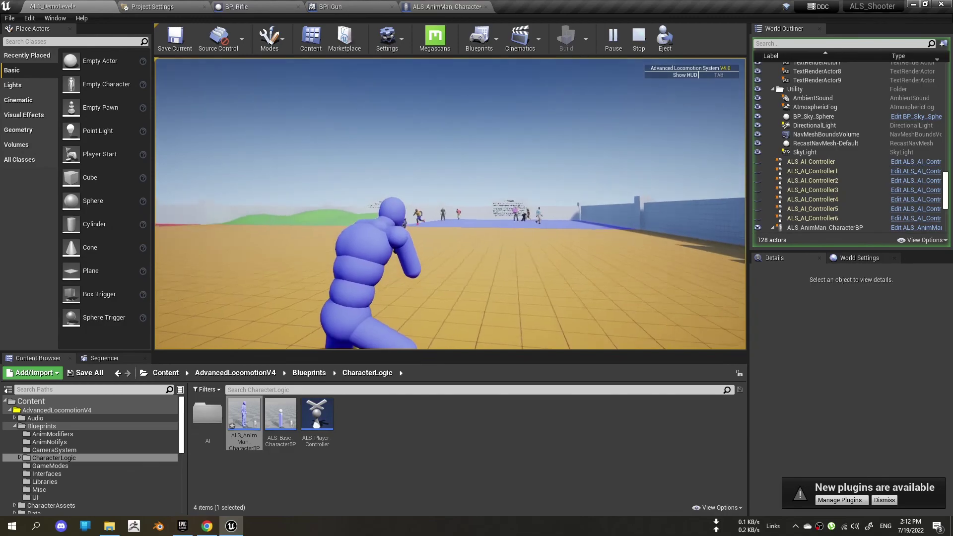